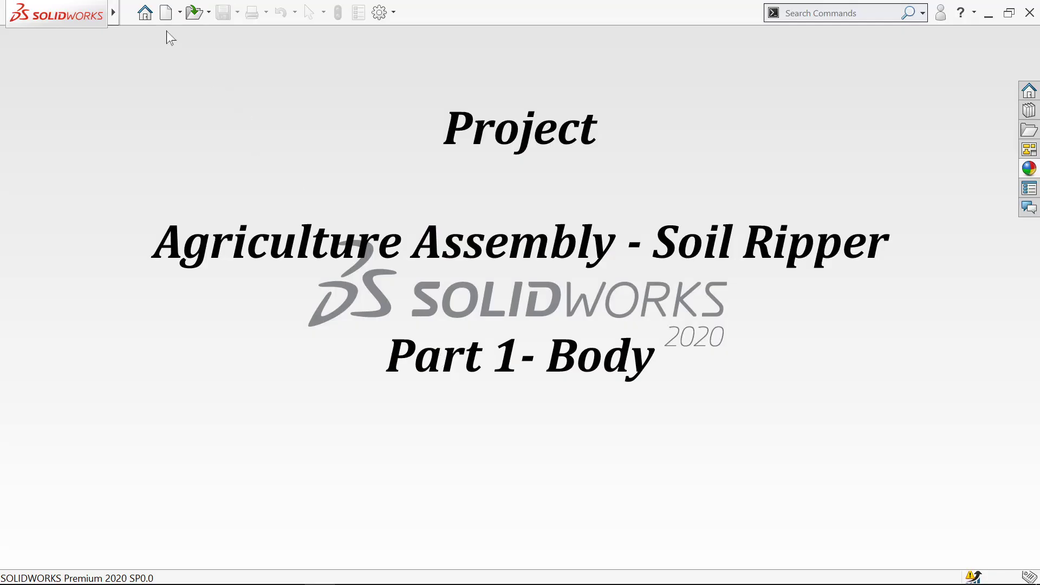
- Create a new part document, show the CommandManager ribbon and start a sketch
{"action": "left_click", "coordinate": [167, 13]}
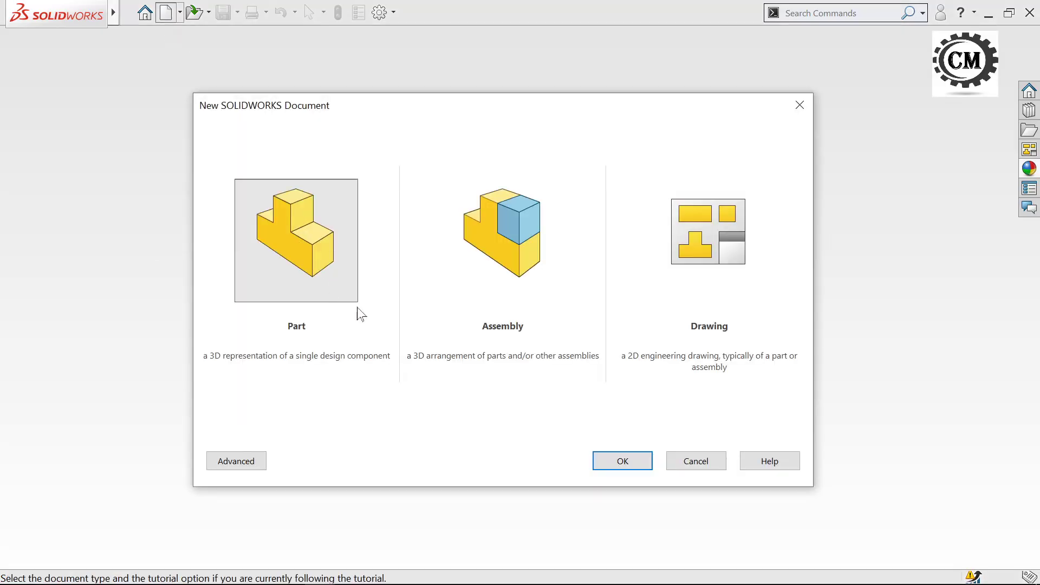
{"action": "left_click", "coordinate": [599, 462]}
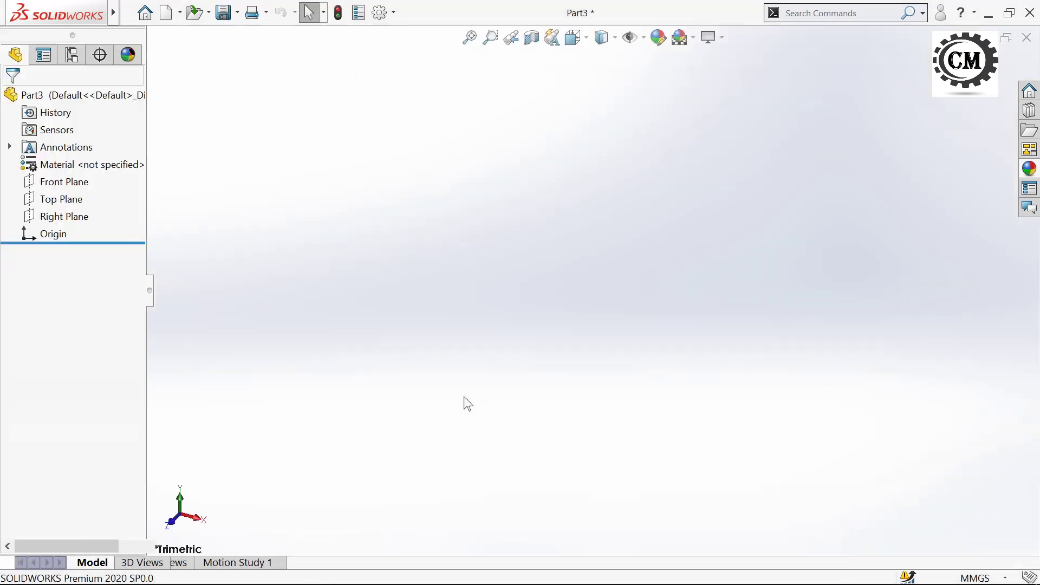
{"action": "right_click", "coordinate": [484, 30]}
{"action": "left_click", "coordinate": [569, 253]}
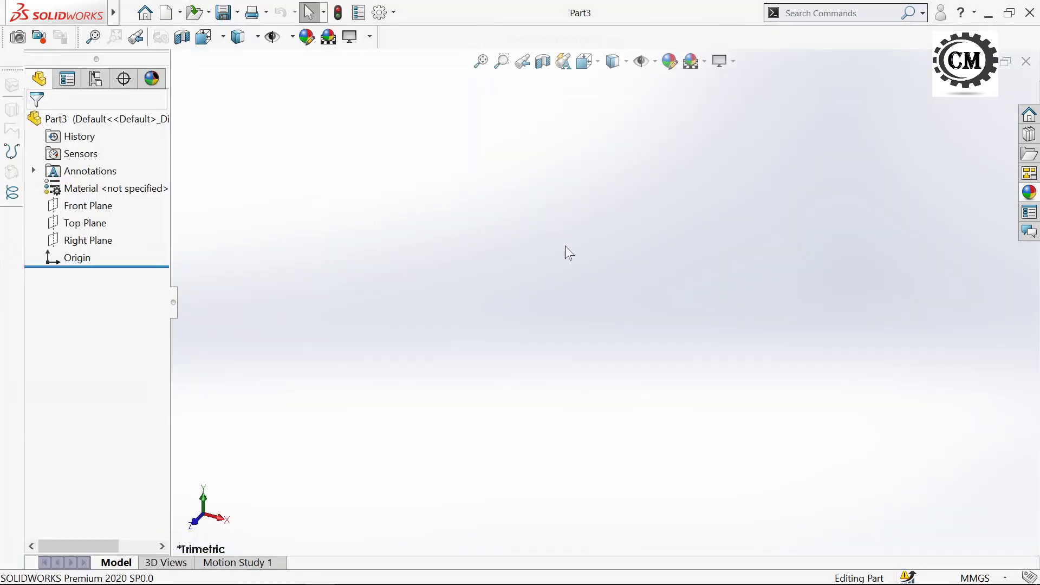
{"action": "left_click", "coordinate": [64, 125]}
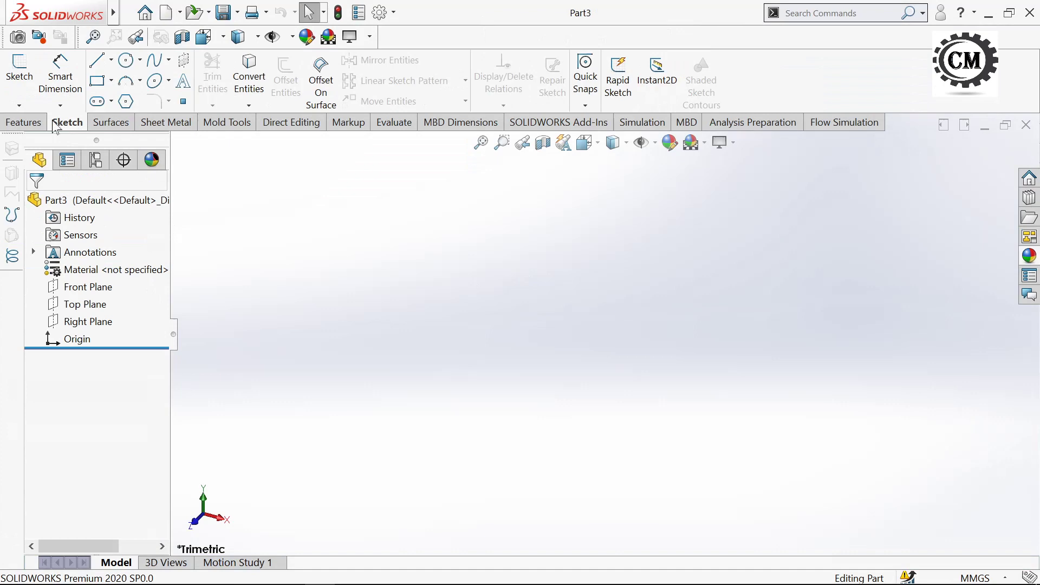
{"action": "left_click", "coordinate": [22, 76]}
- Draw a corner rectangle on the Front Plane with its bottom edge 165.1 from the origin
{"action": "left_click", "coordinate": [459, 212]}
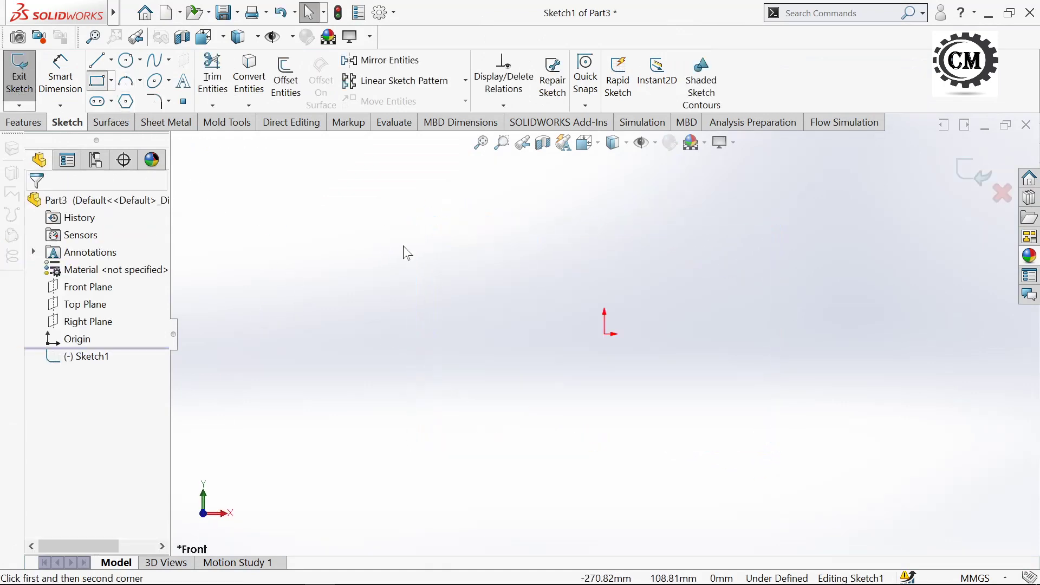
{"action": "left_click_drag", "start_coordinate": [416, 197], "coordinate": [682, 308]}
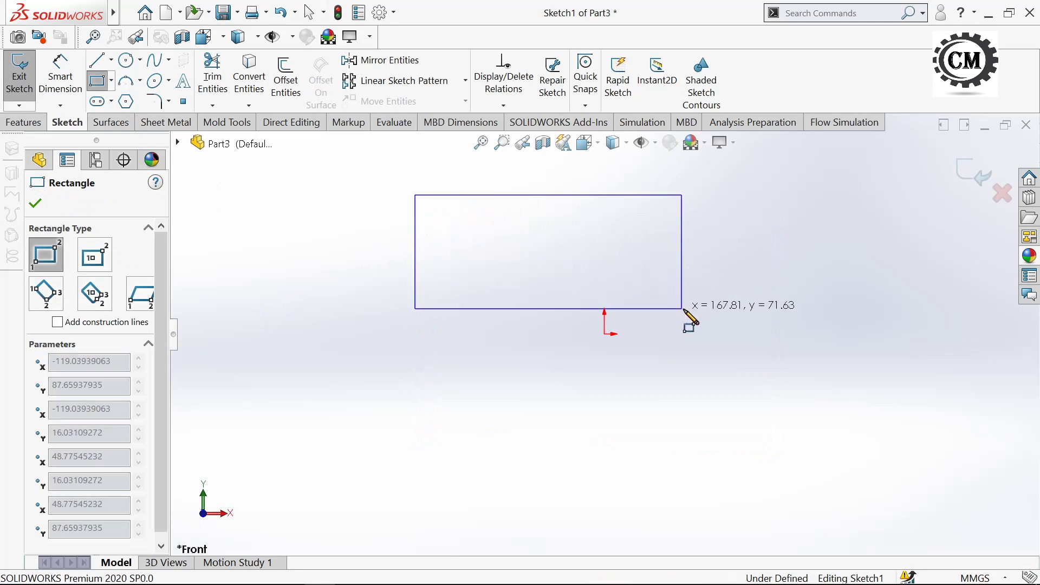
{"action": "key", "text": "d"}
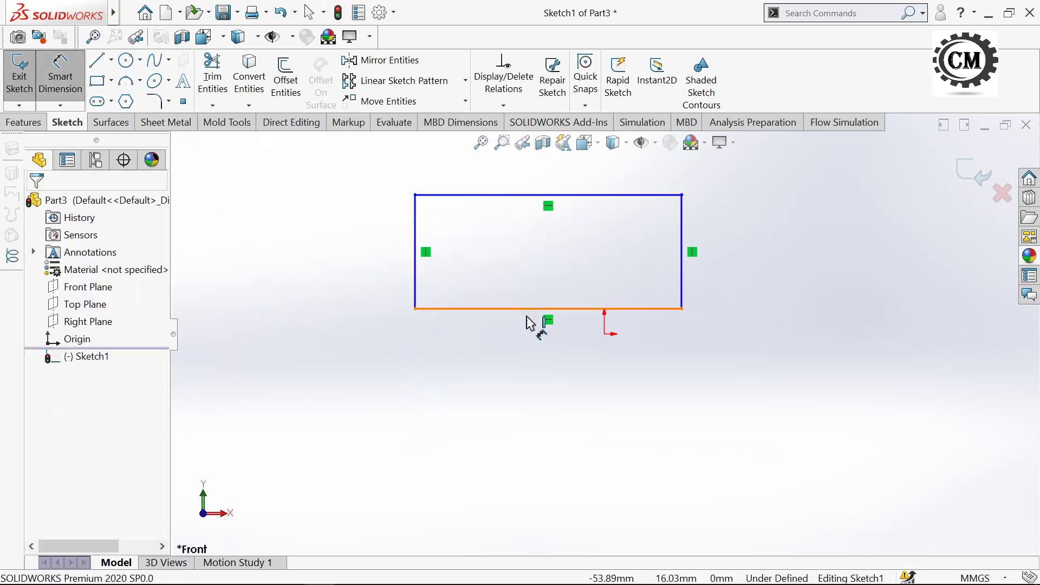
{"action": "left_click", "coordinate": [528, 314]}
{"action": "left_click", "coordinate": [604, 334]}
{"action": "left_click", "coordinate": [761, 336]}
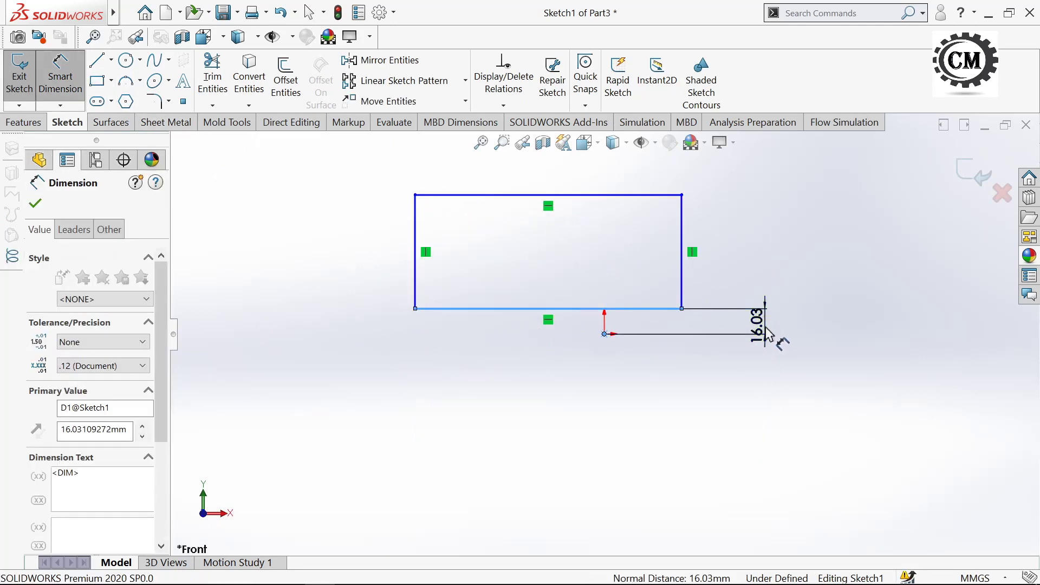
{"action": "type", "text": "165.1"}
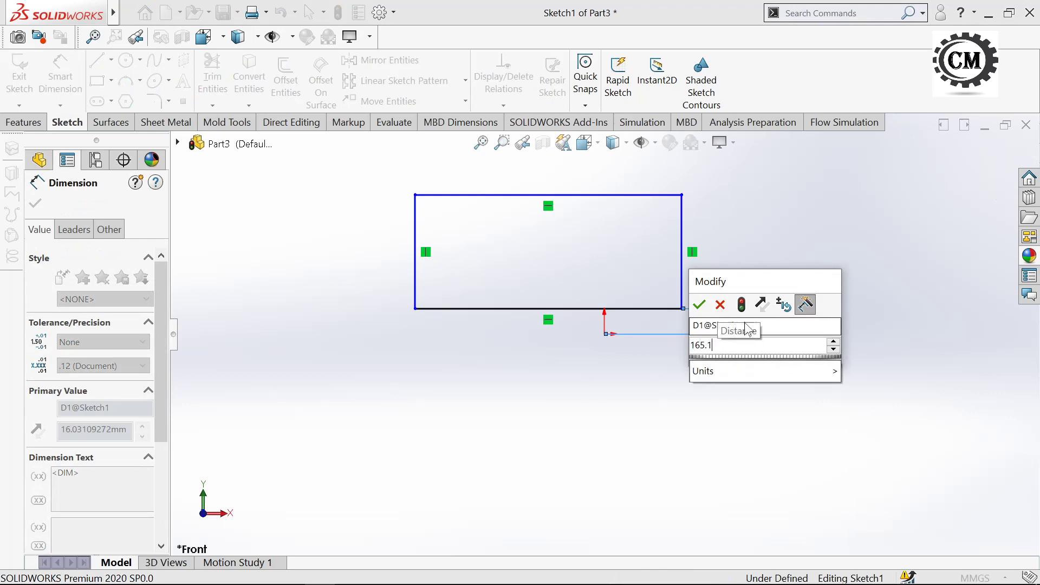
{"action": "left_click", "coordinate": [698, 305]}
- Offset the rectangle's right edge 101.6 horizontally from the origin
{"action": "left_click", "coordinate": [682, 275]}
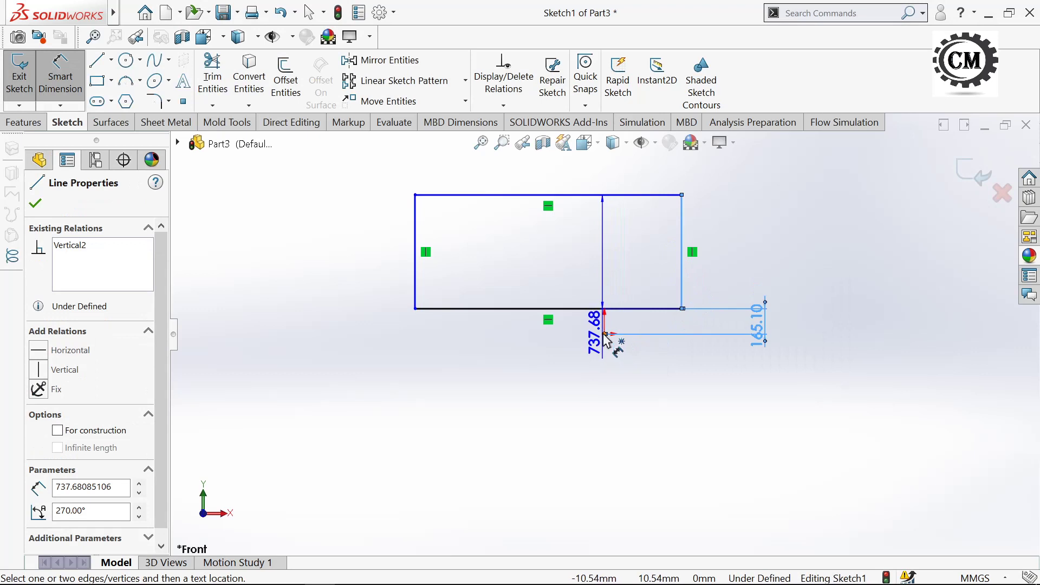
{"action": "left_click", "coordinate": [605, 334]}
{"action": "left_click", "coordinate": [628, 424]}
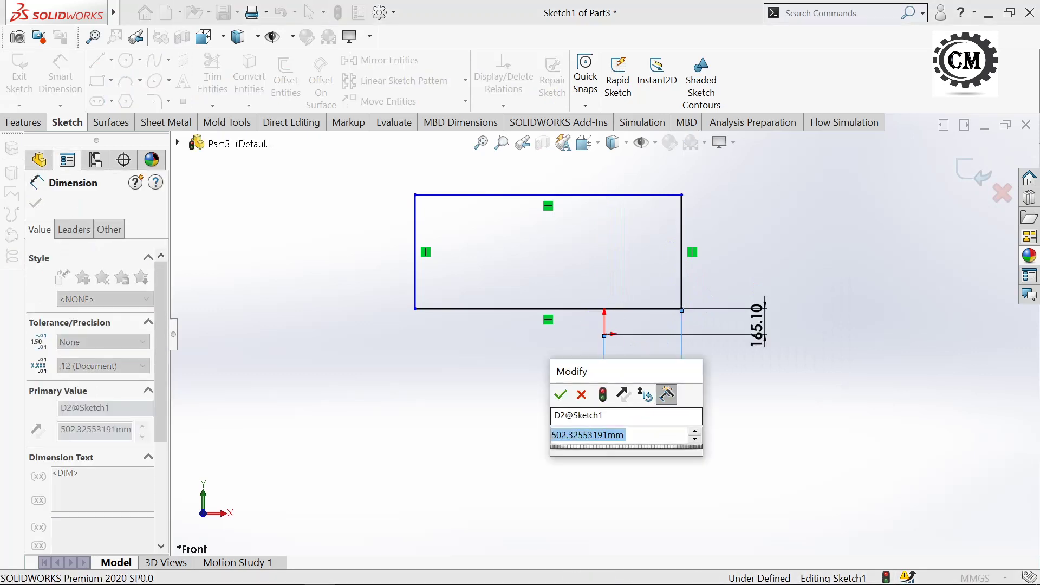
{"action": "type", "text": "101.6"}
{"action": "left_click", "coordinate": [560, 394]}
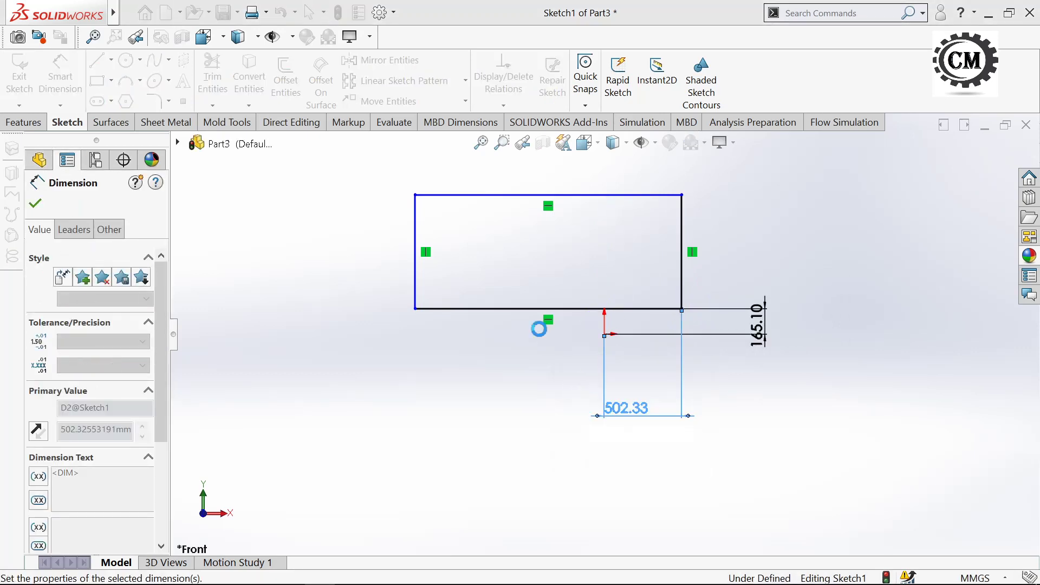
- Dimension the rectangle 304.8 high and 482.6 wide
{"action": "left_click", "coordinate": [621, 240]}
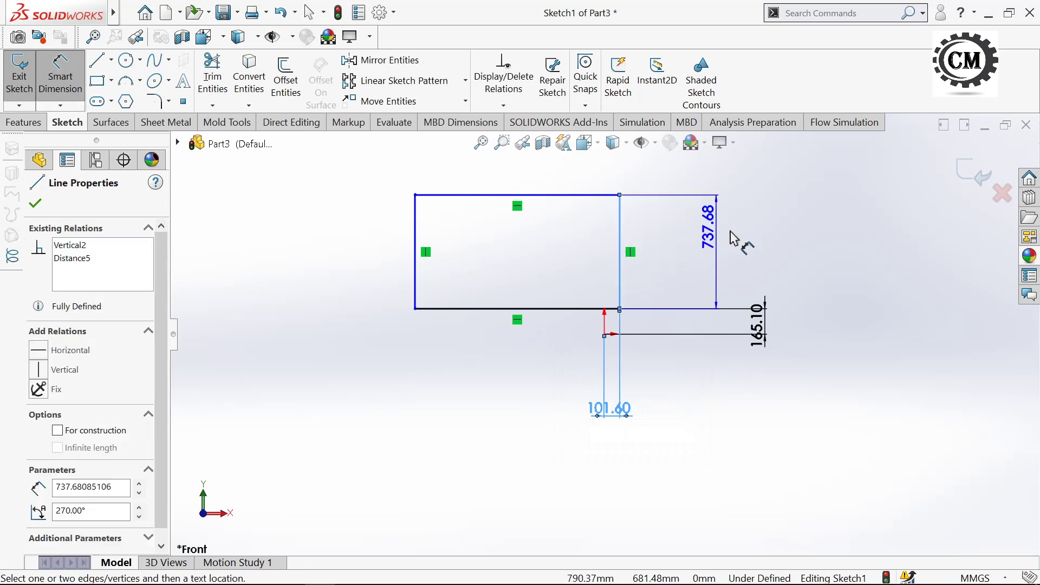
{"action": "left_click", "coordinate": [747, 234]}
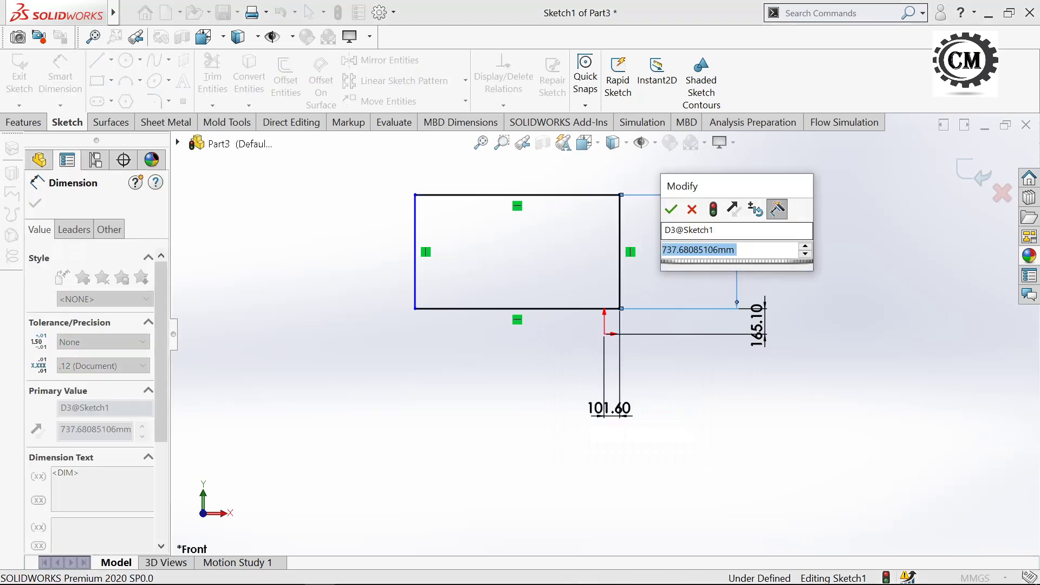
{"action": "type", "text": "304"}
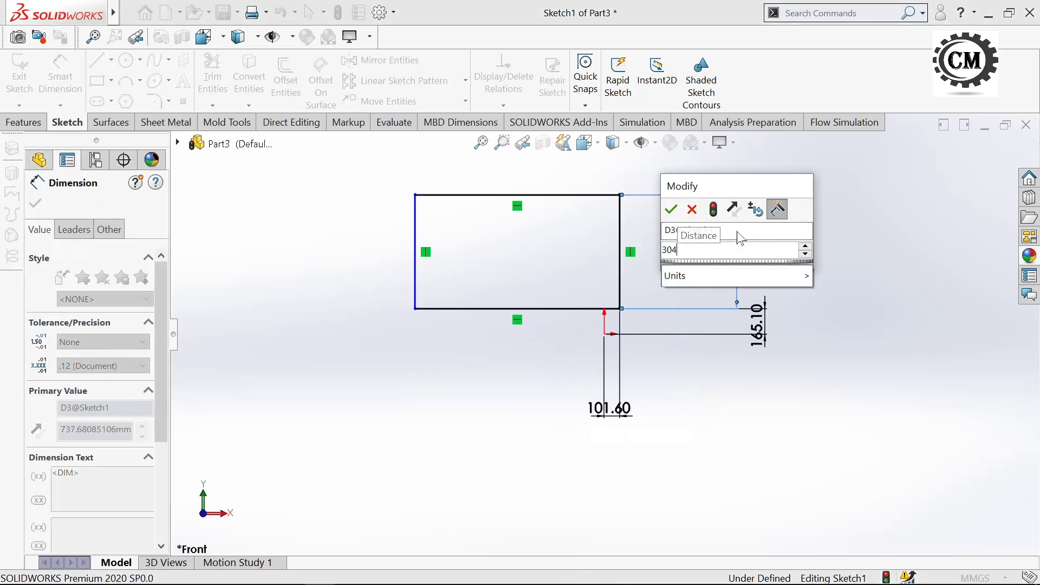
{"action": "type", "text": ".8"}
{"action": "left_click", "coordinate": [669, 210]}
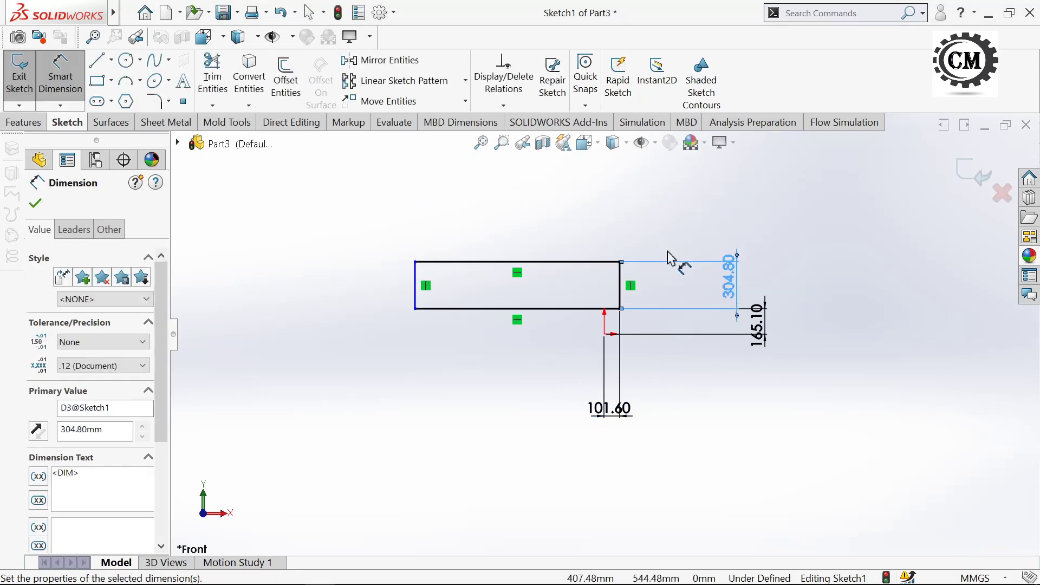
{"action": "scroll", "coordinate": [504, 309], "scroll_direction": "down", "scroll_amount": 3}
{"action": "left_click", "coordinate": [478, 316]}
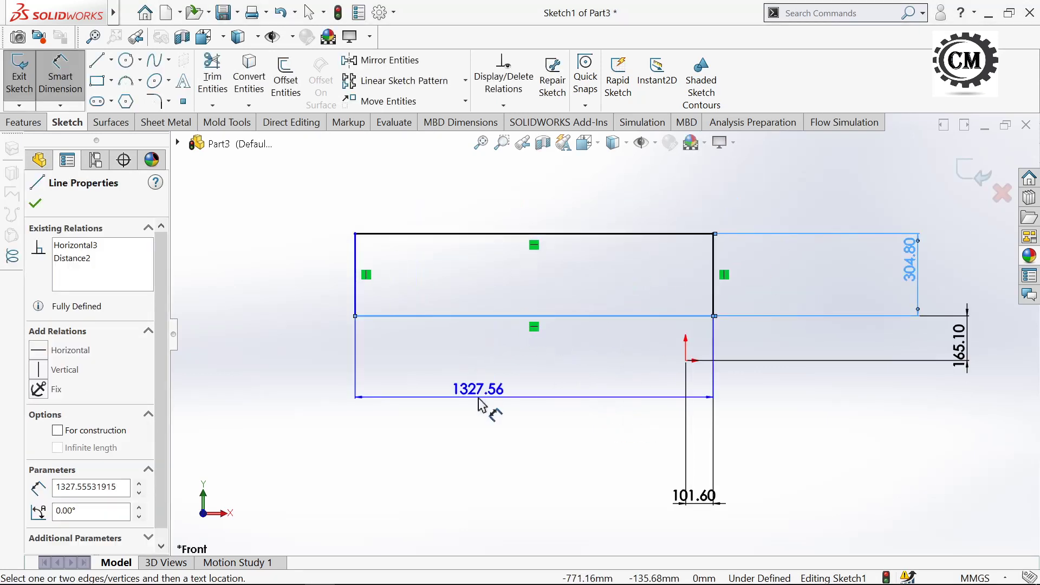
{"action": "left_click", "coordinate": [479, 400]}
{"action": "type", "text": "482"}
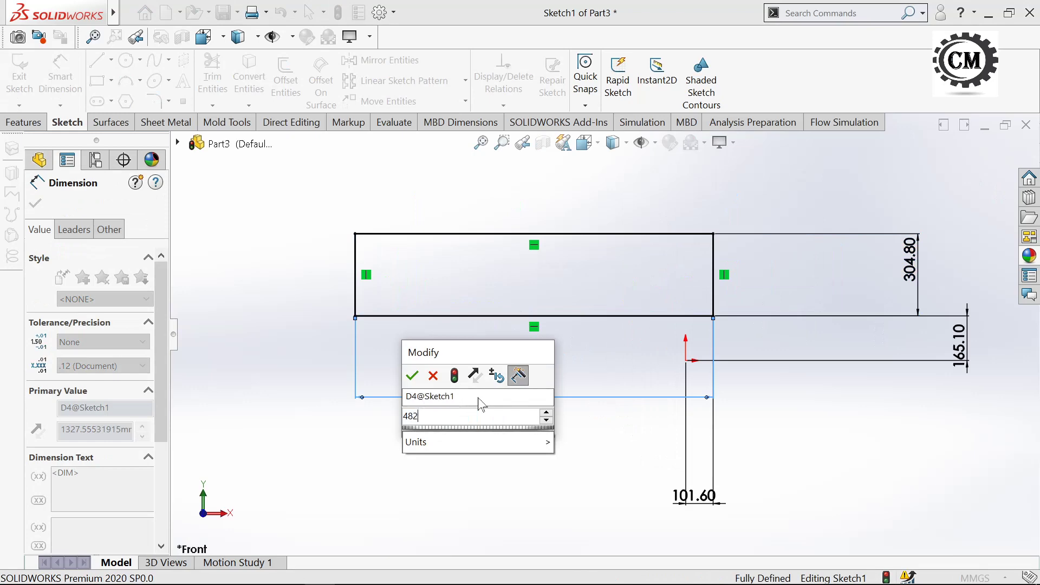
{"action": "type", "text": ".6"}
{"action": "left_click", "coordinate": [412, 376]}
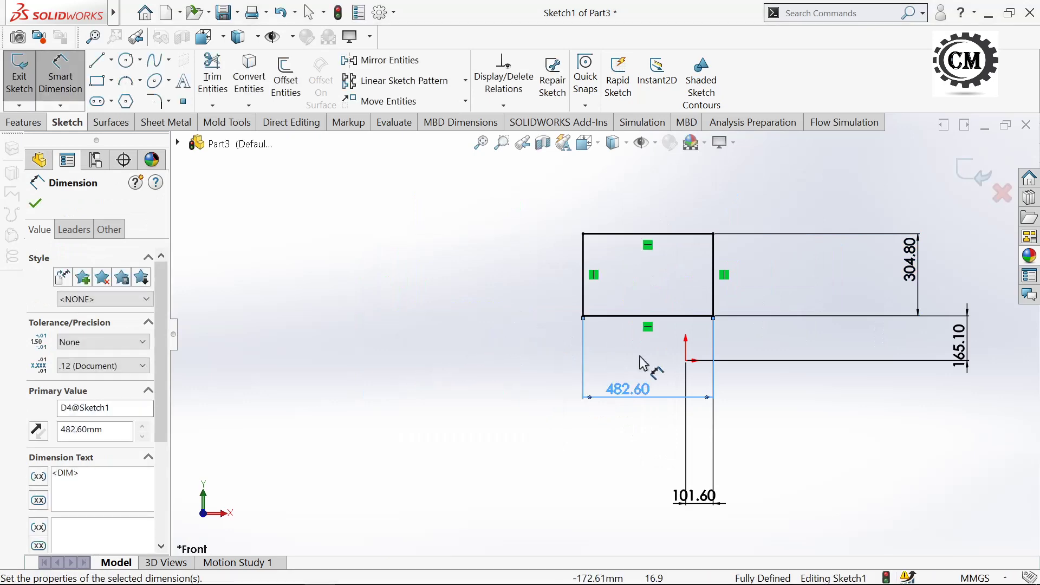
{"action": "scroll", "coordinate": [647, 332], "scroll_direction": "down", "scroll_amount": 2}
{"action": "scroll", "coordinate": [602, 341], "scroll_direction": "up", "scroll_amount": 2}
- Fillet the top-left, top-right and bottom-left corners at R25.4, R76.2 and R101.6
{"action": "left_click", "coordinate": [36, 203]}
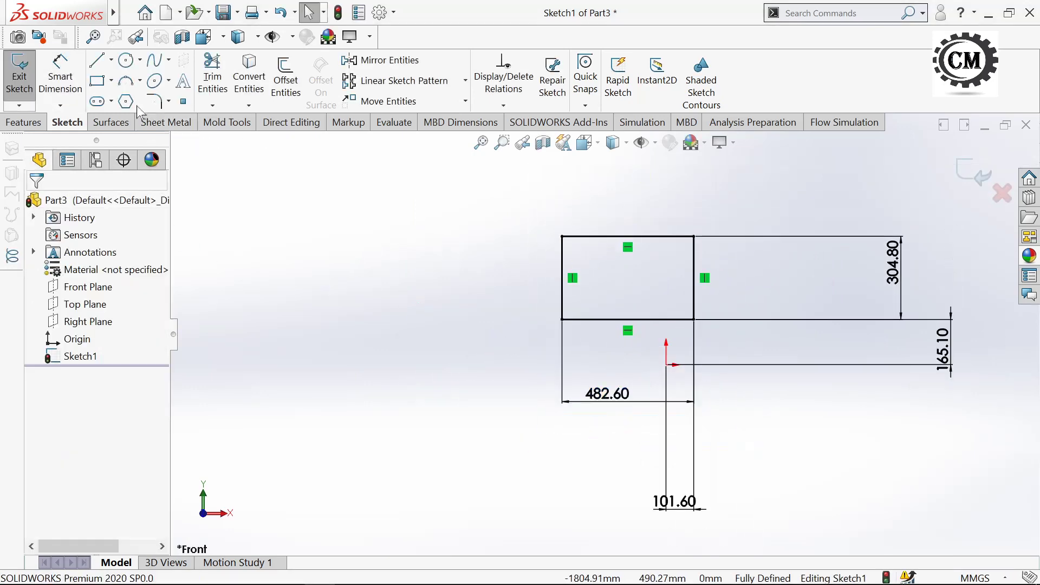
{"action": "left_click", "coordinate": [155, 101]}
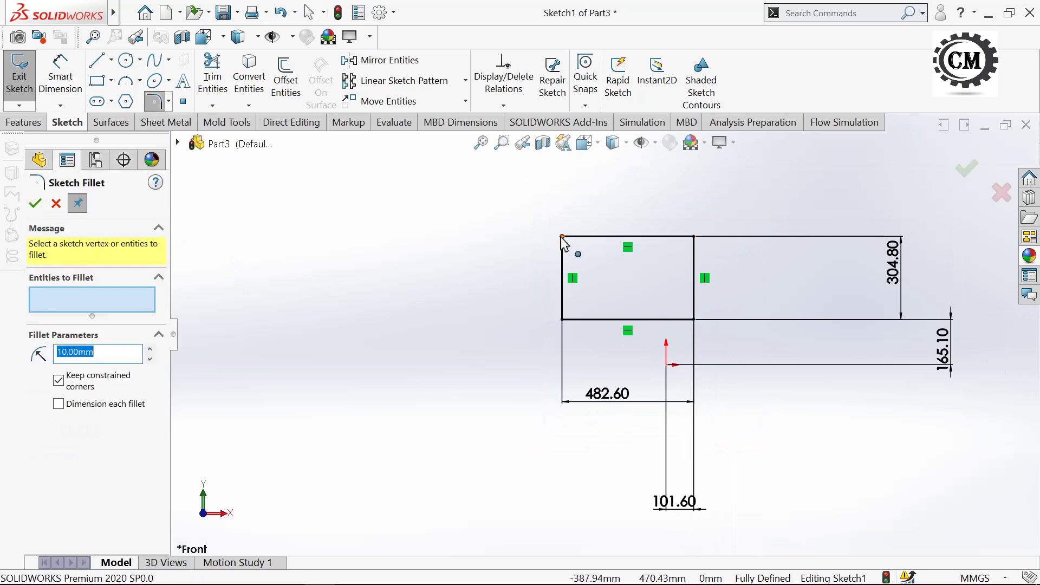
{"action": "left_click", "coordinate": [562, 238]}
{"action": "scroll", "coordinate": [536, 254], "scroll_direction": "down", "scroll_amount": 2}
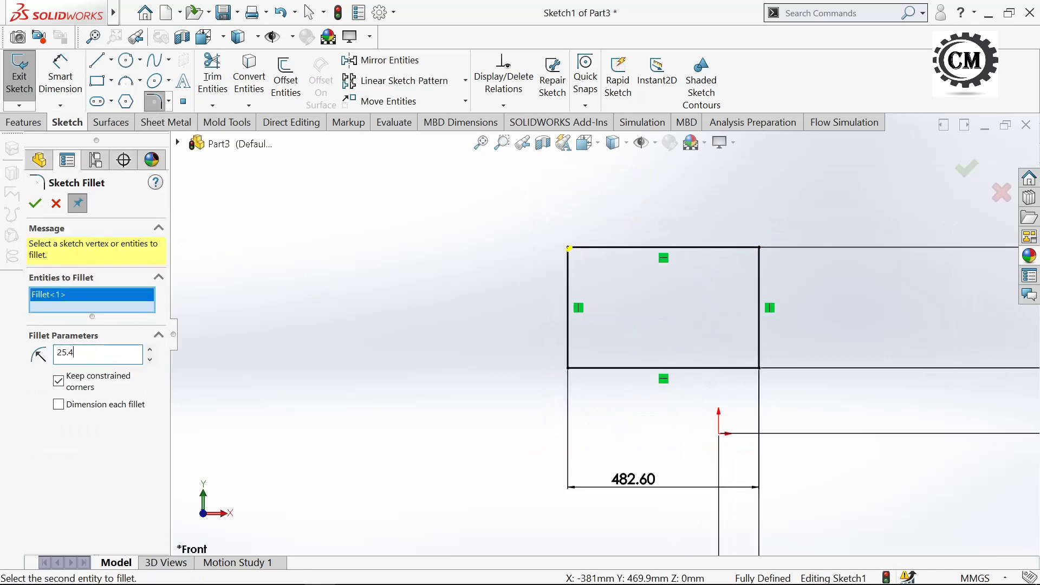
{"action": "left_click", "coordinate": [33, 203]}
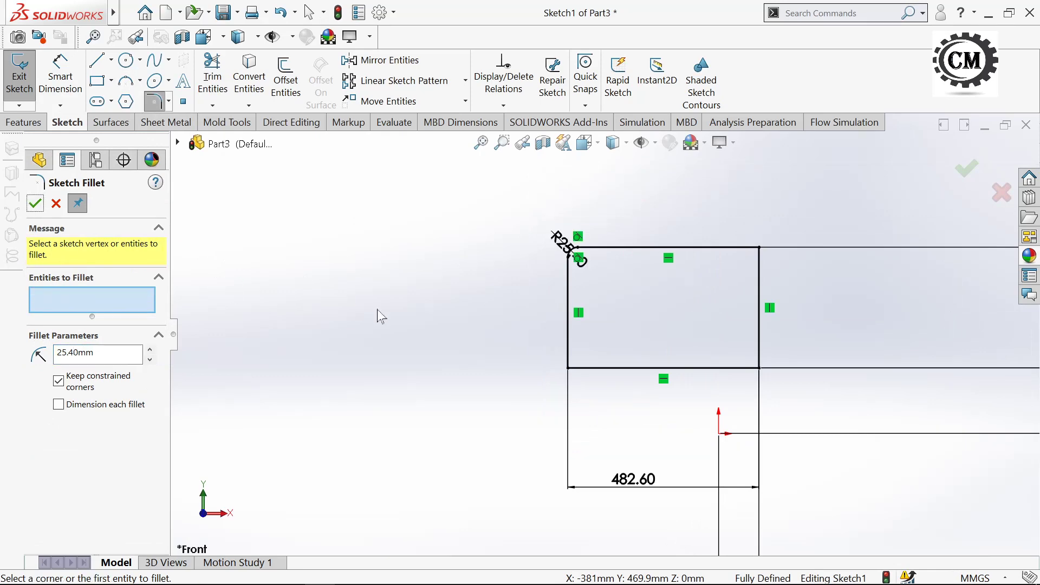
{"action": "scroll", "coordinate": [776, 284], "scroll_direction": "down", "scroll_amount": 2}
{"action": "left_click", "coordinate": [670, 254]}
{"action": "type", "text": "76.2"}
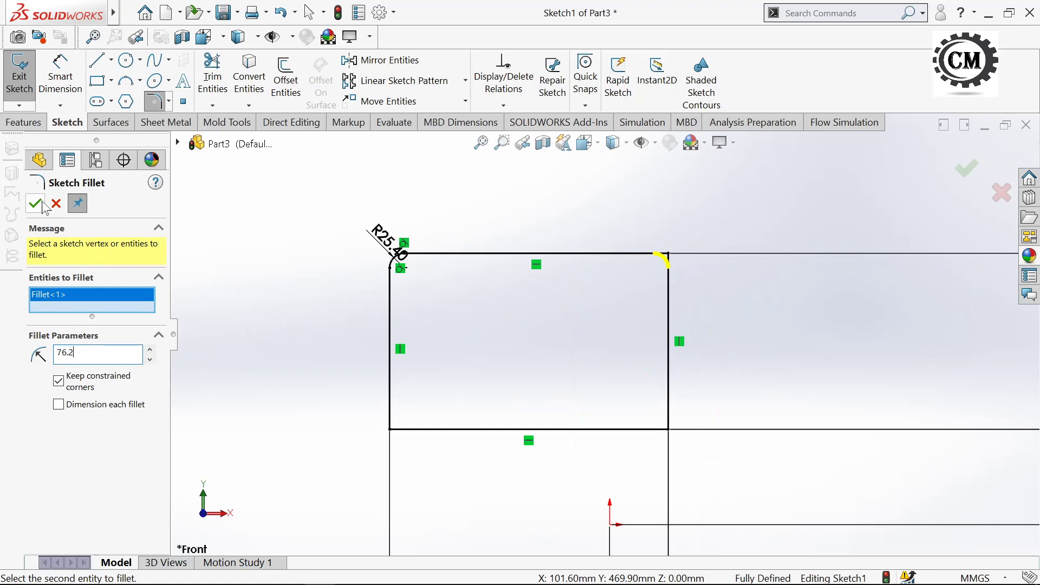
{"action": "left_click", "coordinate": [42, 204]}
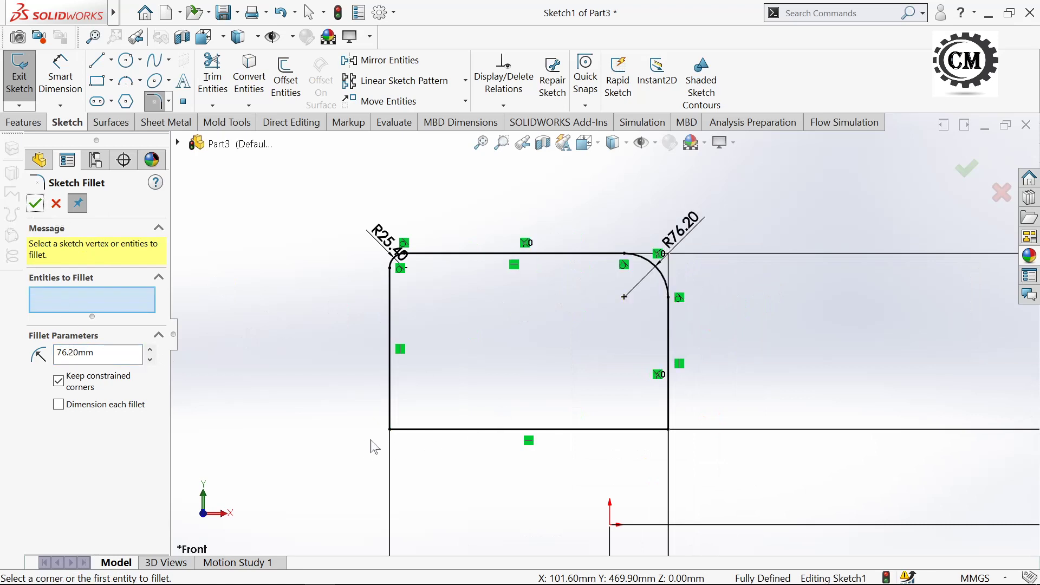
{"action": "left_click", "coordinate": [390, 429]}
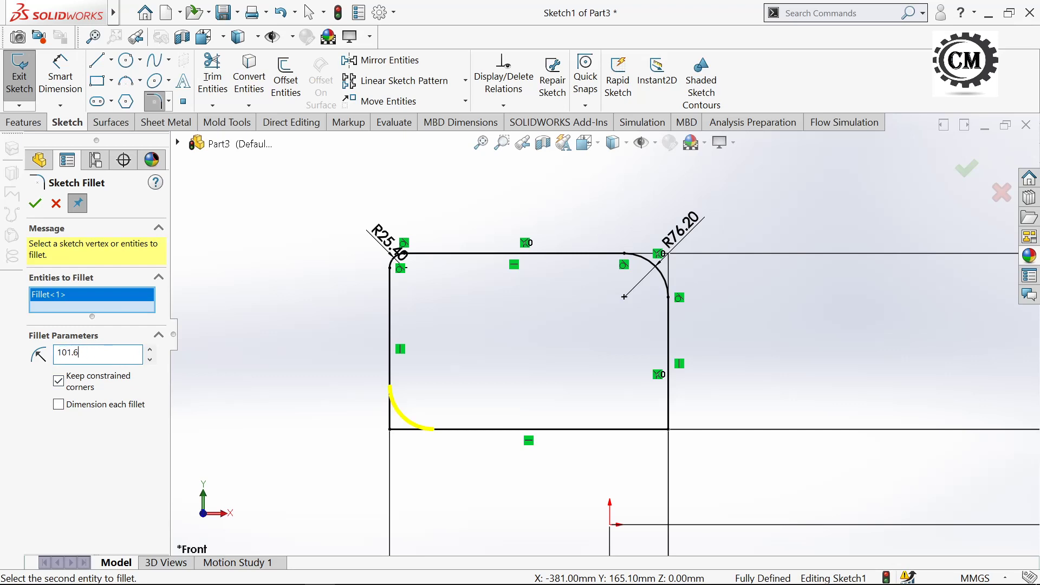
{"action": "left_click", "coordinate": [34, 206]}
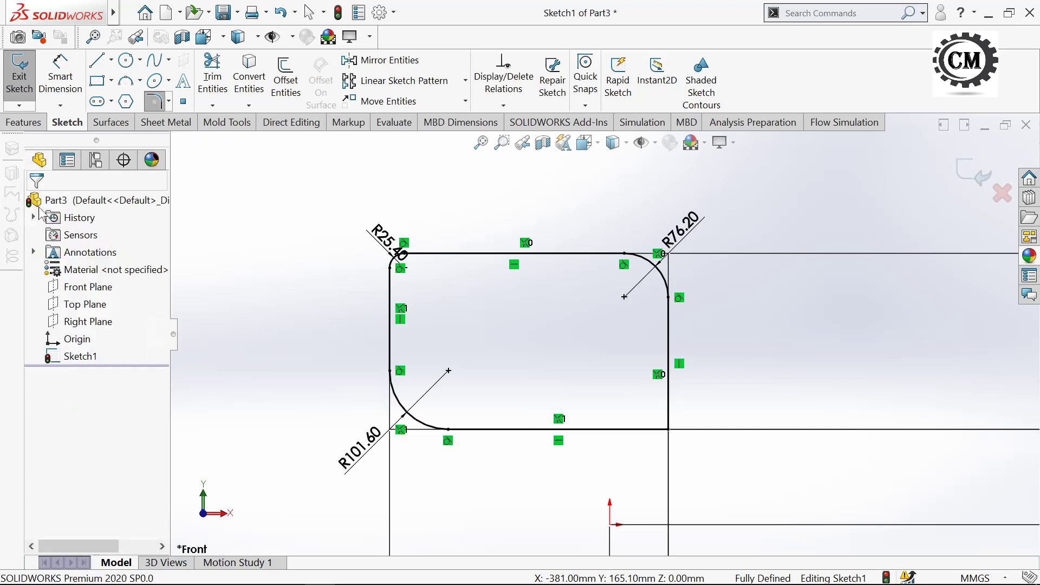
- Sketch three hole circles inside the rounded plate outline
{"action": "key", "text": "f"}
{"action": "left_click", "coordinate": [133, 65]}
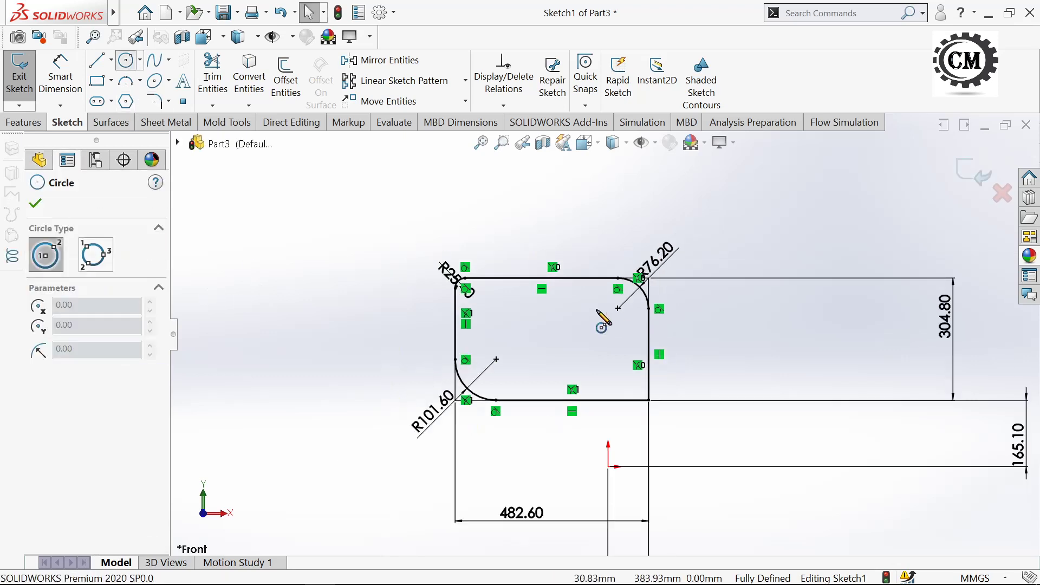
{"action": "scroll", "coordinate": [591, 303], "scroll_direction": "down", "scroll_amount": 3}
{"action": "left_click", "coordinate": [544, 294]}
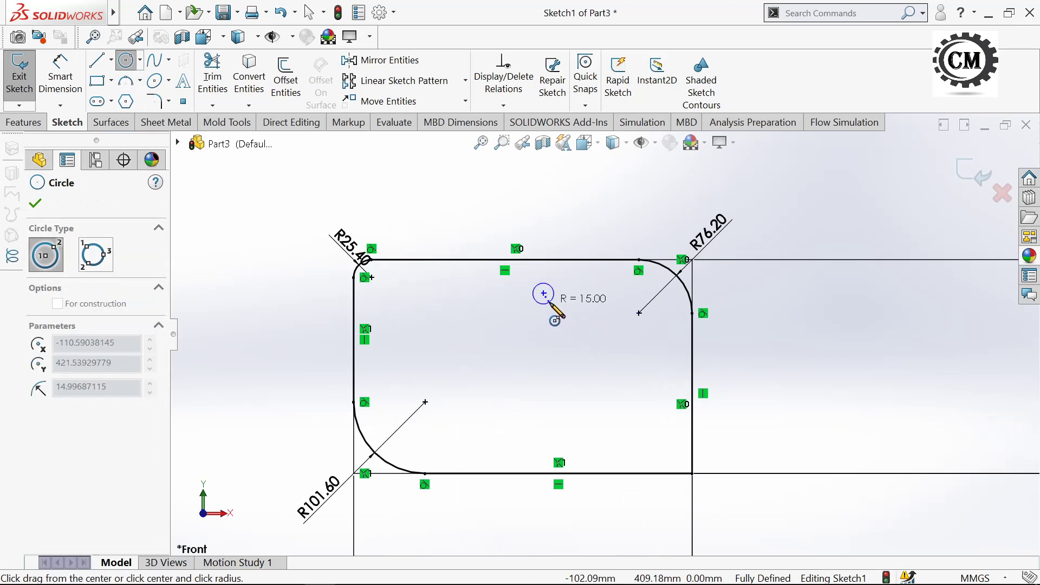
{"action": "left_click", "coordinate": [649, 382]}
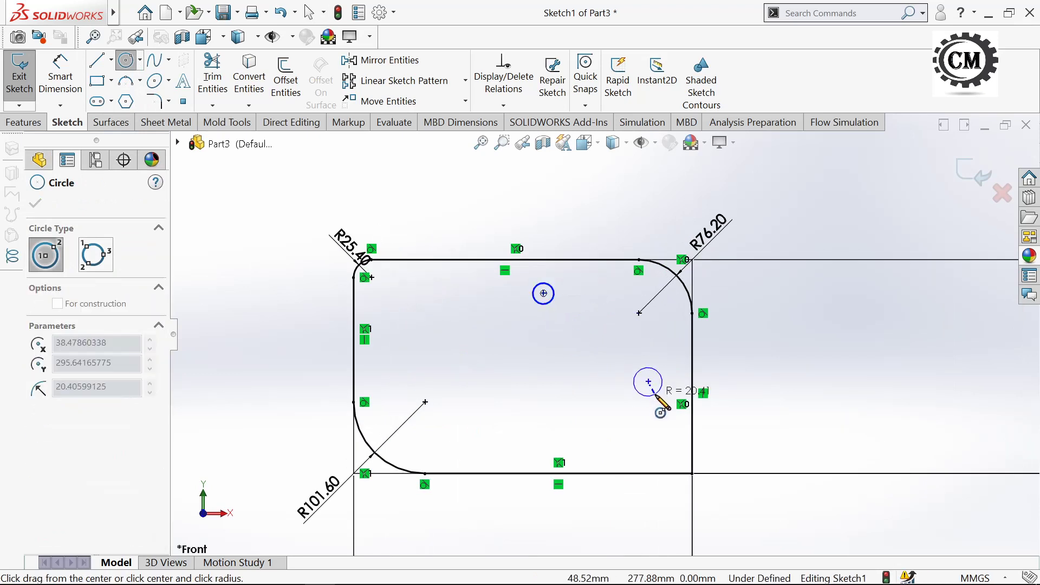
{"action": "left_click", "coordinate": [657, 397]}
{"action": "left_click", "coordinate": [581, 436]}
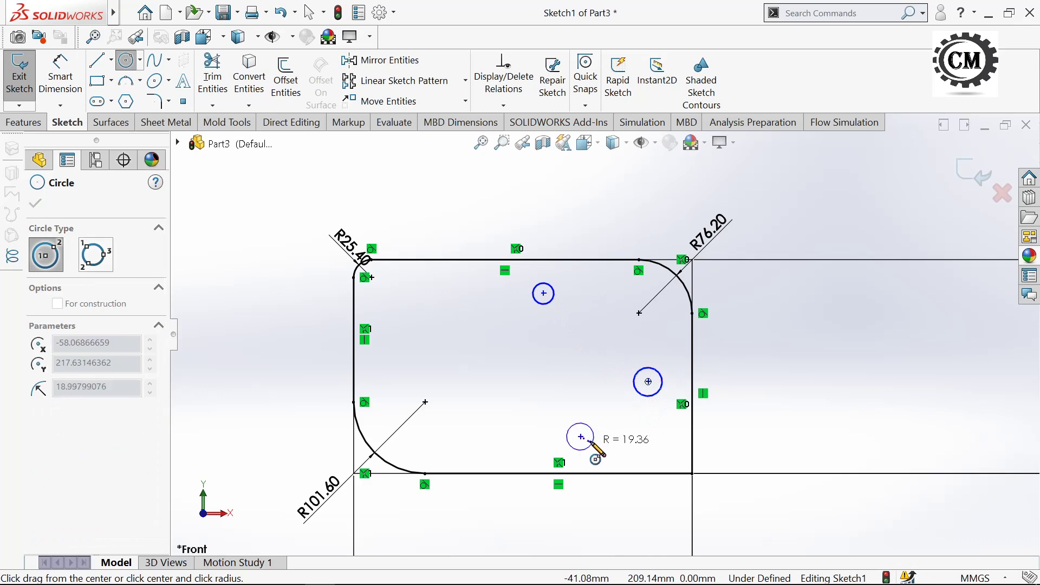
- Start dimensioning the upper circle's centre from the top edge
{"action": "left_click", "coordinate": [67, 89]}
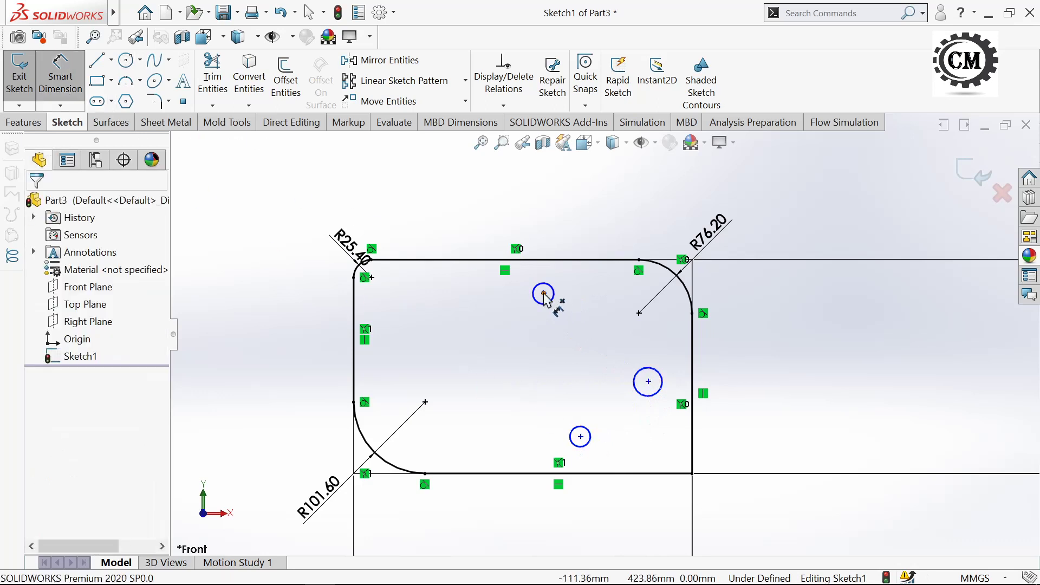
{"action": "left_click", "coordinate": [543, 293]}
{"action": "left_click", "coordinate": [623, 260]}
- Locate the upper circle 76.2 below the top edge and 274.91 from the right edge
{"action": "left_click", "coordinate": [803, 230]}
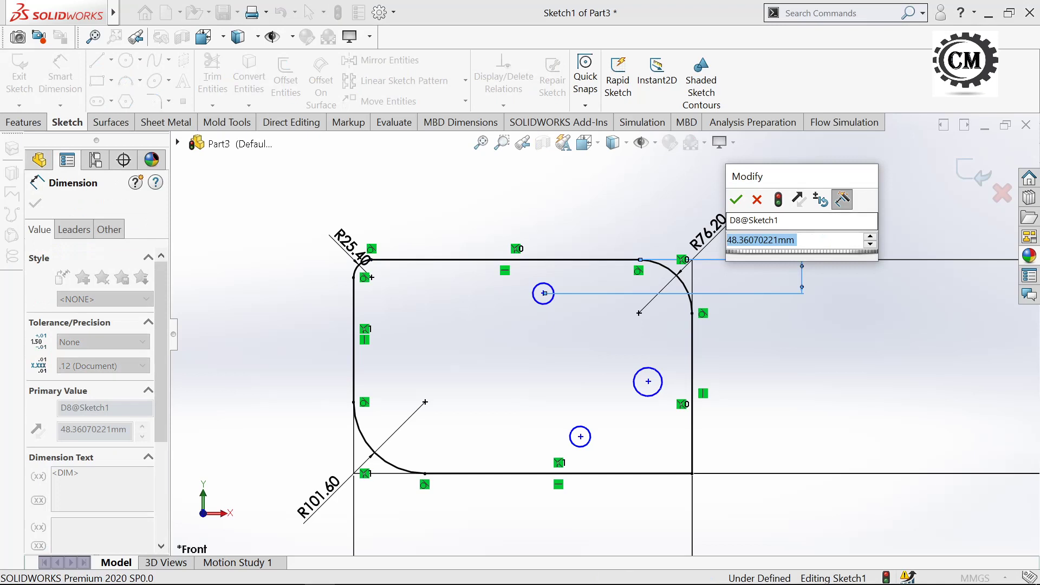
{"action": "type", "text": "7"}
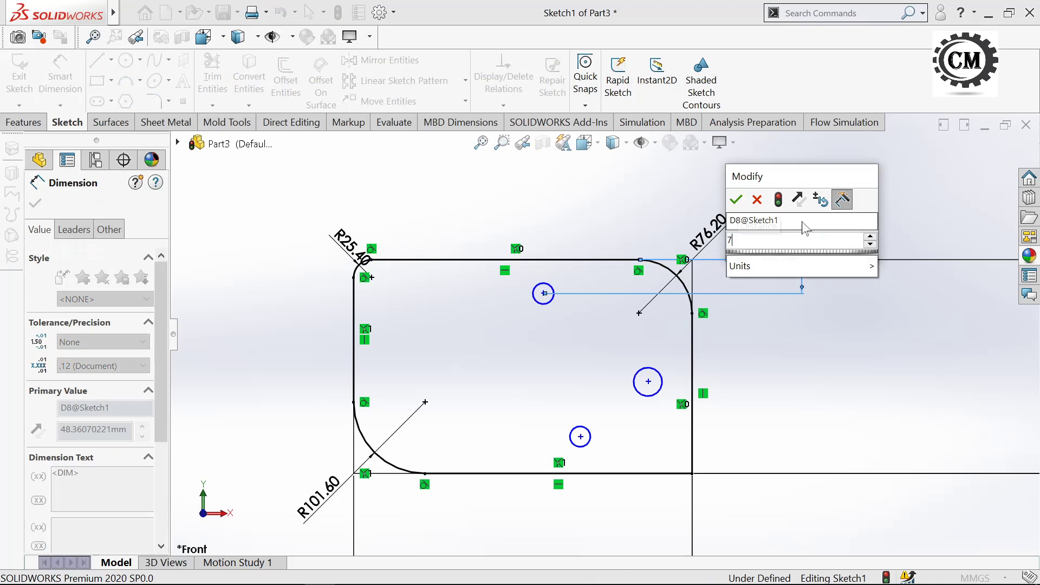
{"action": "type", "text": "6.2"}
{"action": "left_click", "coordinate": [736, 199]}
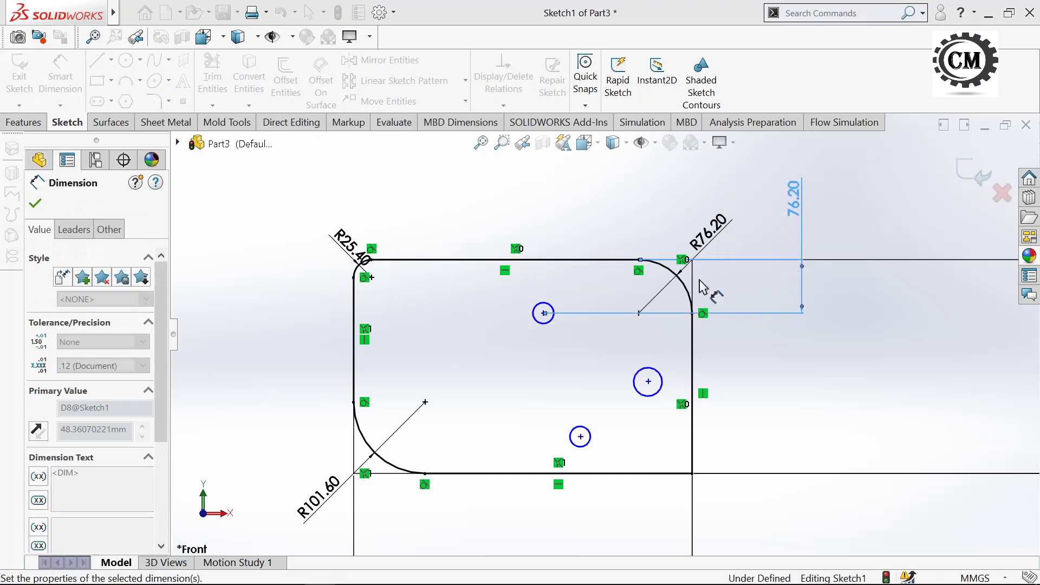
{"action": "scroll", "coordinate": [576, 358], "scroll_direction": "up", "scroll_amount": 1}
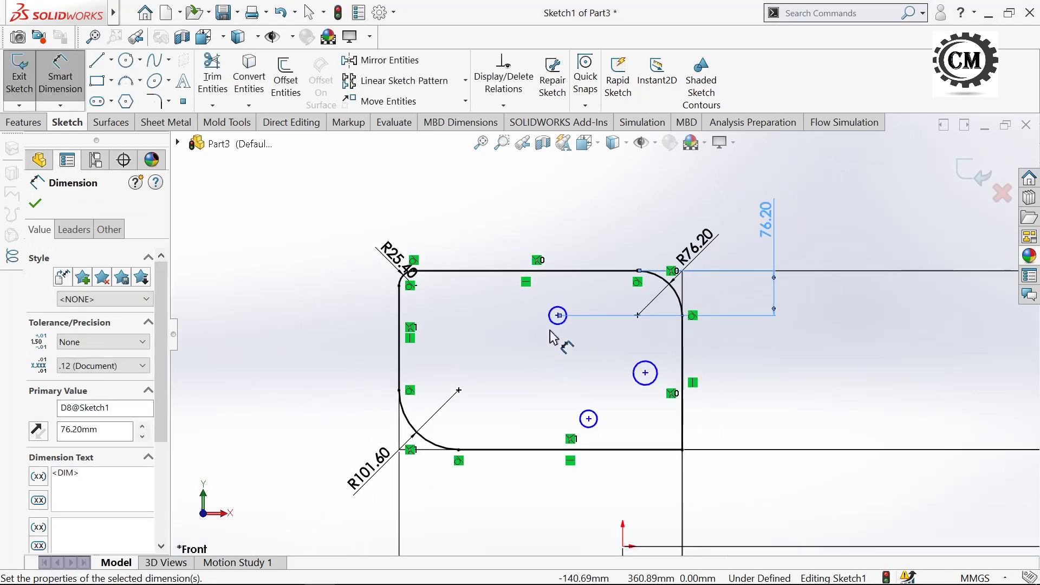
{"action": "left_click", "coordinate": [558, 316]}
{"action": "left_click", "coordinate": [682, 295]}
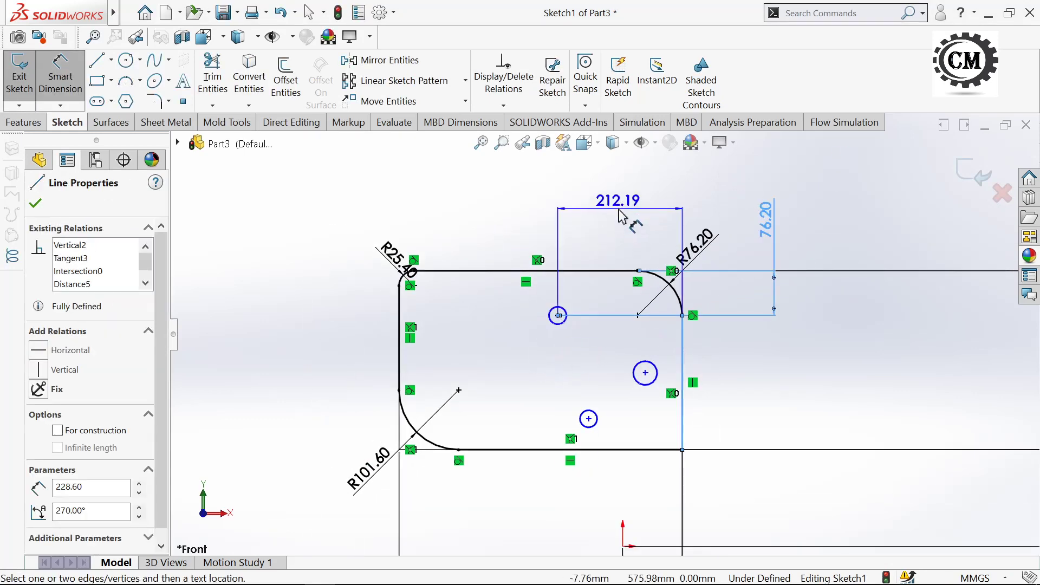
{"action": "left_click", "coordinate": [622, 217]}
{"action": "type", "text": "274.91"}
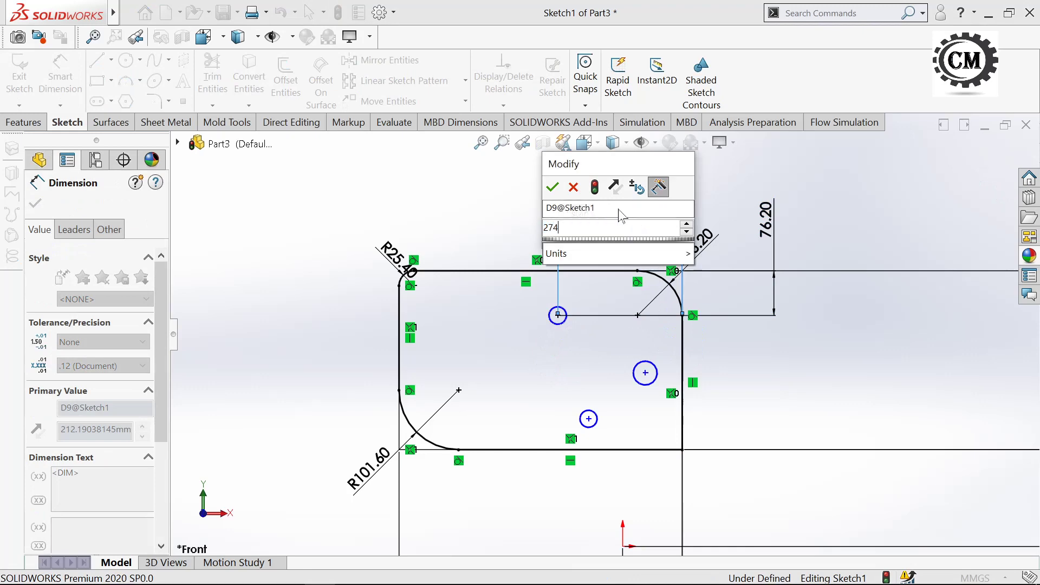
{"action": "left_click", "coordinate": [551, 187]}
- Set the upper circle's diameter to 25.4, correcting the initial 24.5
{"action": "scroll", "coordinate": [551, 348], "scroll_direction": "down", "scroll_amount": 2}
{"action": "left_click", "coordinate": [515, 313]}
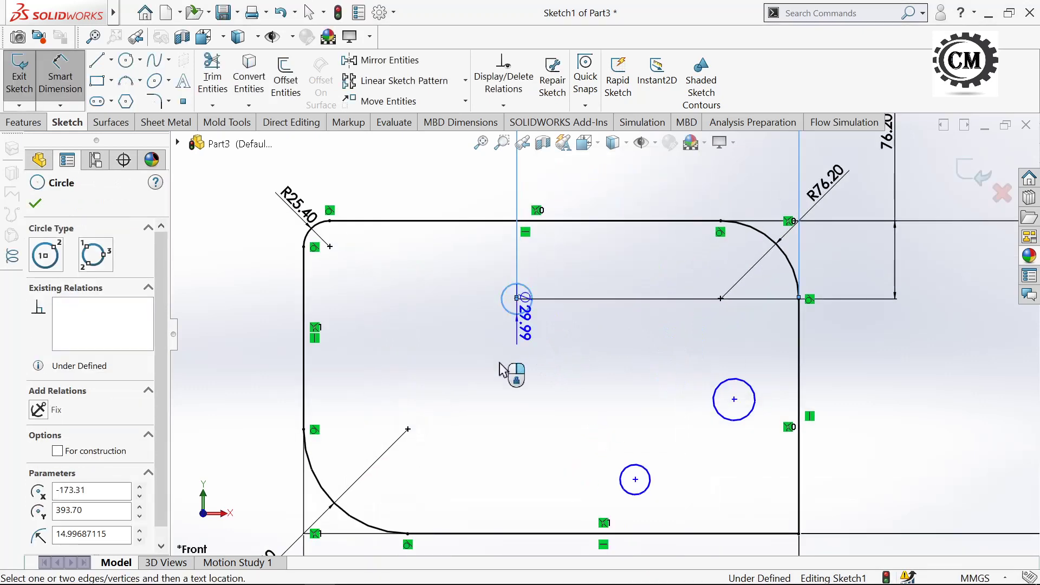
{"action": "left_click", "coordinate": [503, 379]}
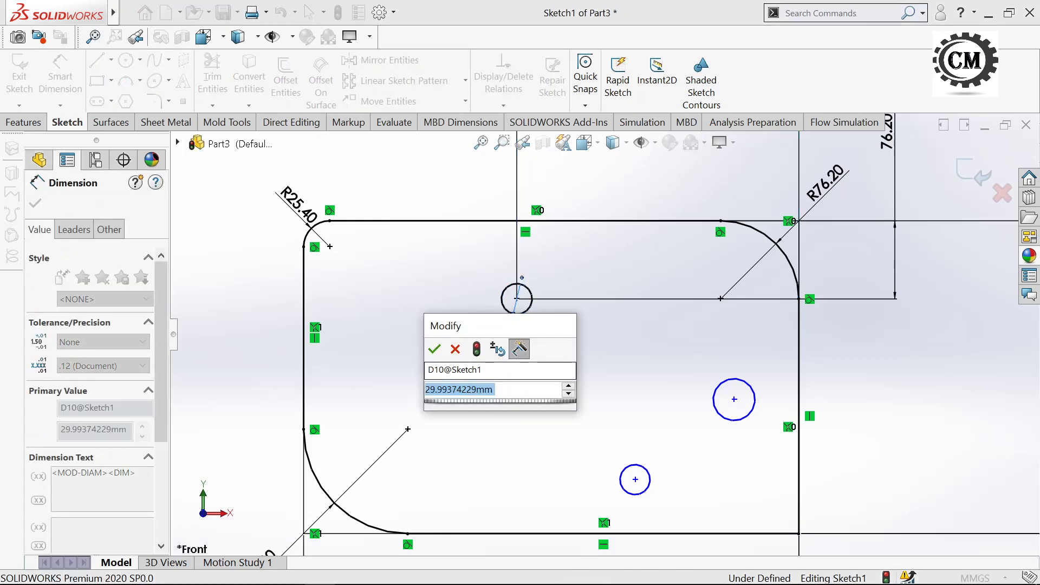
{"action": "type", "text": "24"}
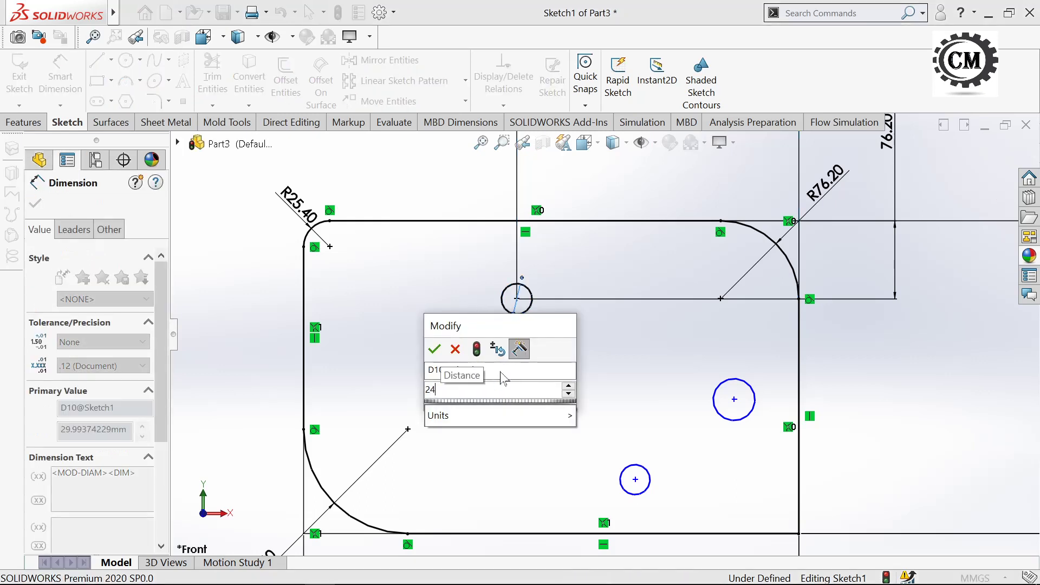
{"action": "type", "text": "."}
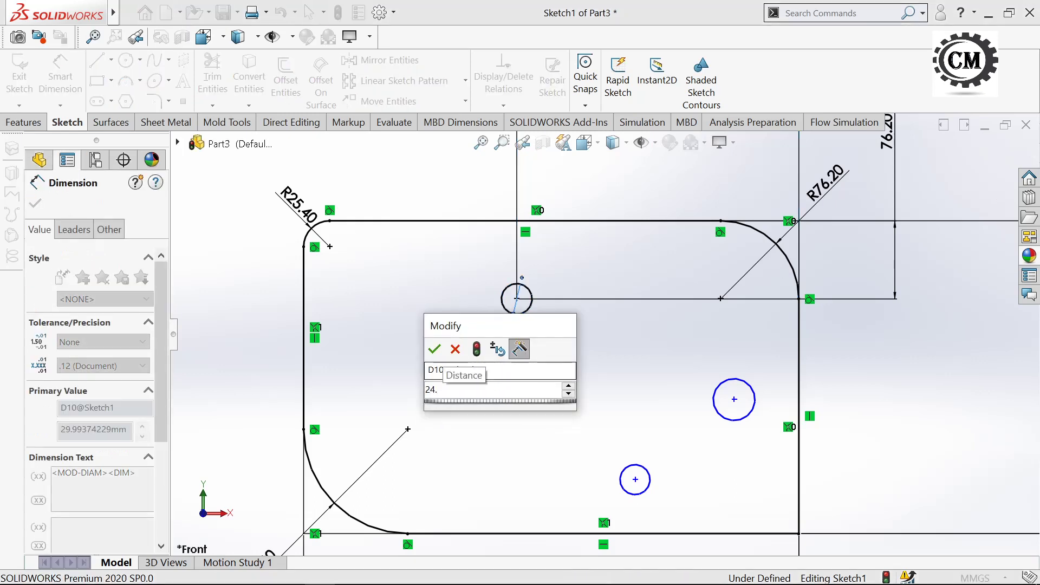
{"action": "type", "text": "5"}
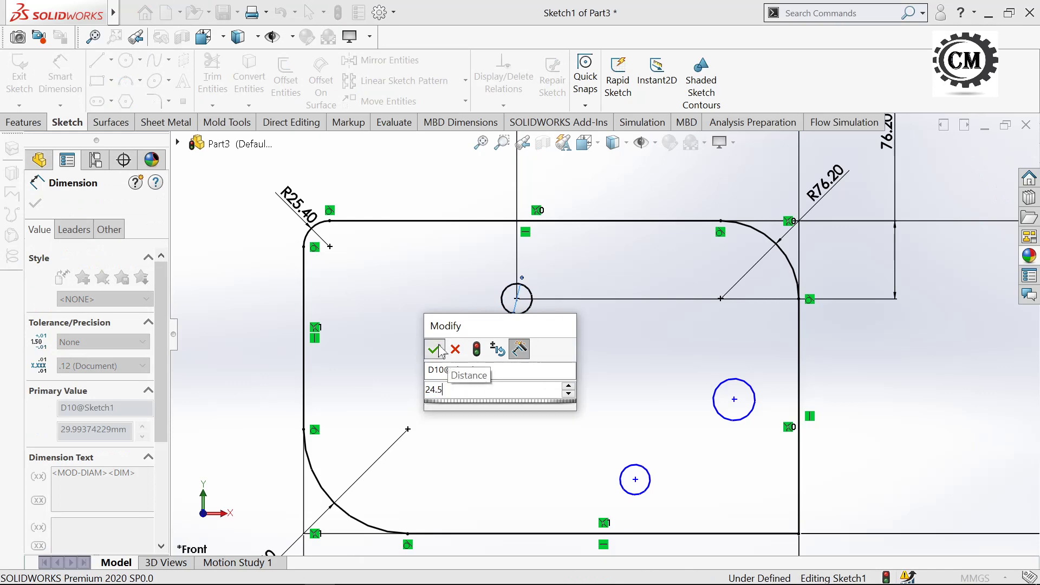
{"action": "left_click", "coordinate": [434, 349]}
{"action": "scroll", "coordinate": [591, 385], "scroll_direction": "up", "scroll_amount": 3}
{"action": "scroll", "coordinate": [591, 384], "scroll_direction": "down", "scroll_amount": 1}
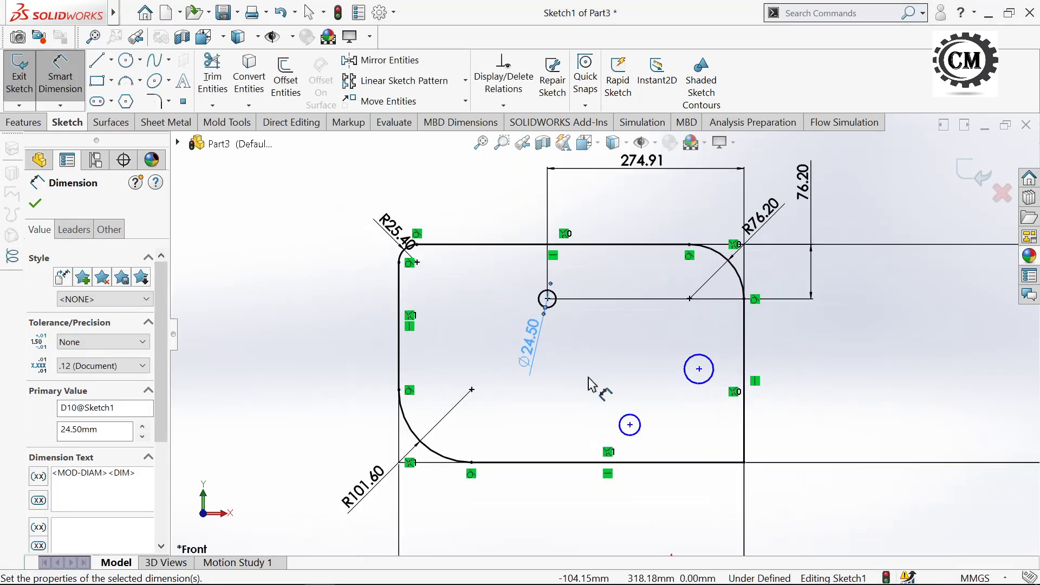
{"action": "double_click", "coordinate": [531, 349]}
{"action": "type", "text": "25"}
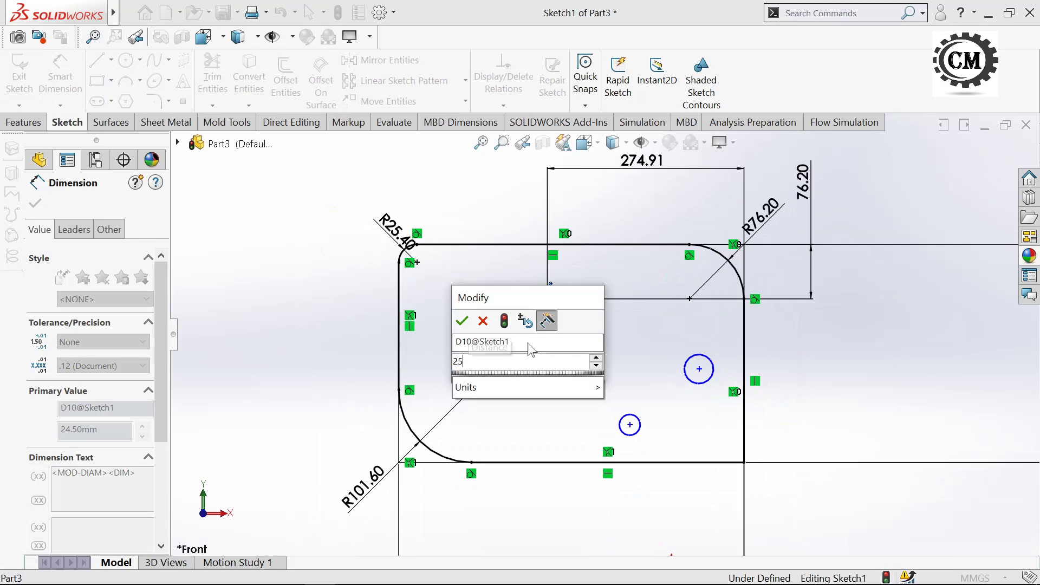
{"action": "type", "text": ".4"}
{"action": "left_click", "coordinate": [462, 321]}
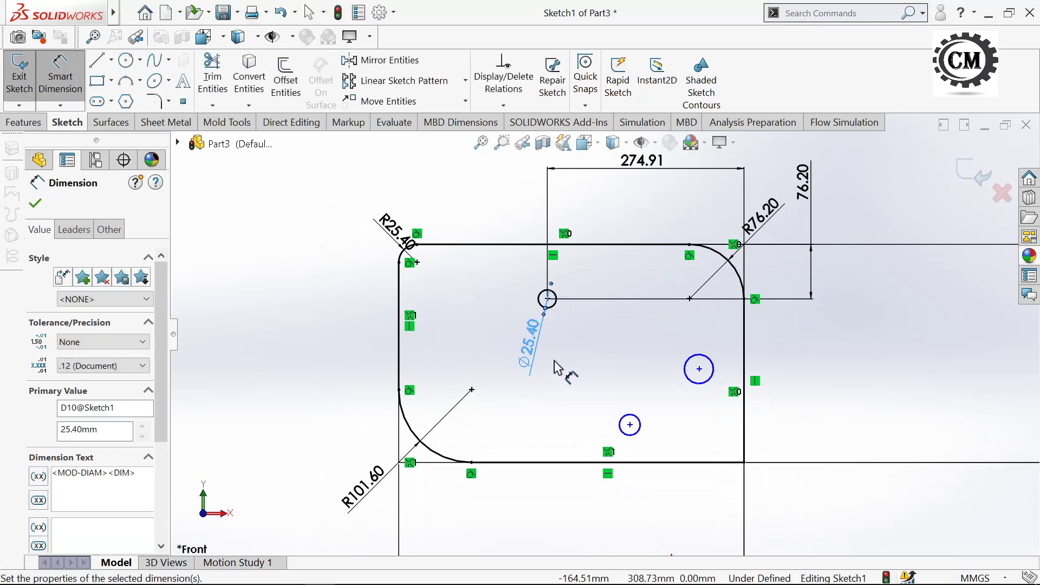
- Give the right and lower hole circles 25.4 diameters
{"action": "scroll", "coordinate": [583, 378], "scroll_direction": "up", "scroll_amount": 2}
{"action": "left_click", "coordinate": [676, 369]}
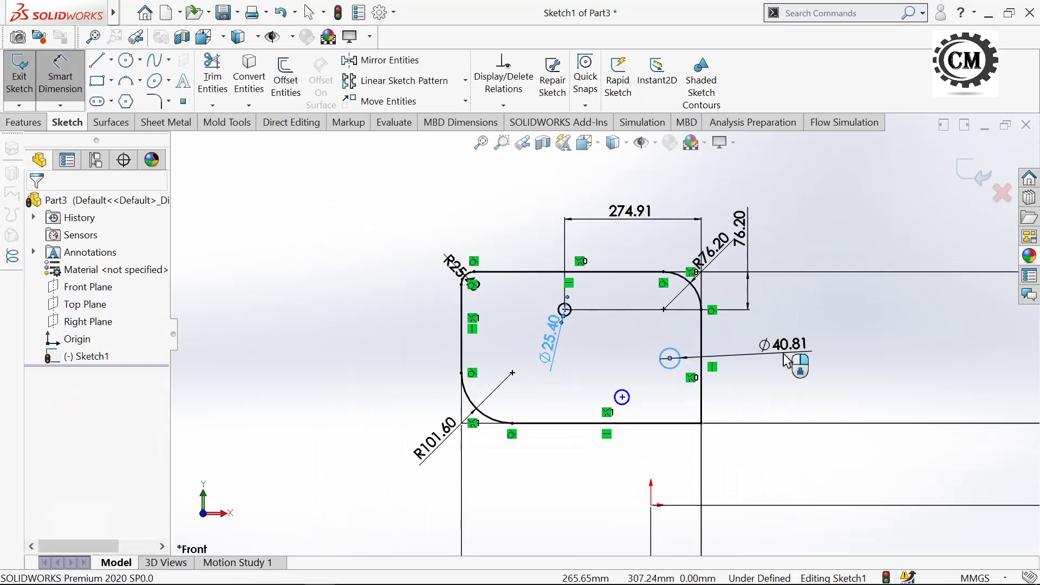
{"action": "left_click", "coordinate": [785, 355]}
{"action": "type", "text": "25.4"}
{"action": "left_click", "coordinate": [716, 332]}
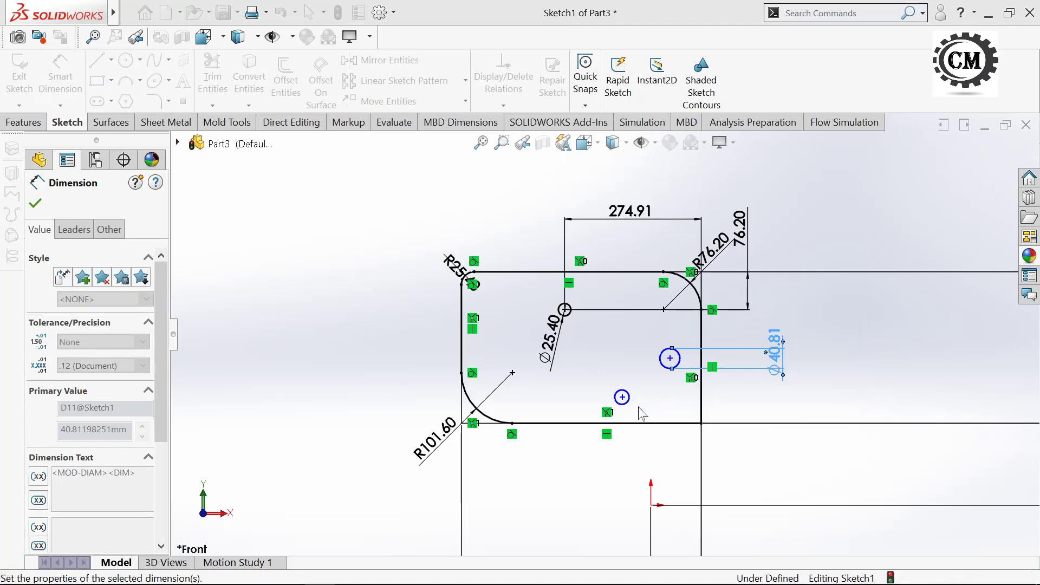
{"action": "left_click", "coordinate": [622, 389]}
{"action": "left_click", "coordinate": [639, 466]}
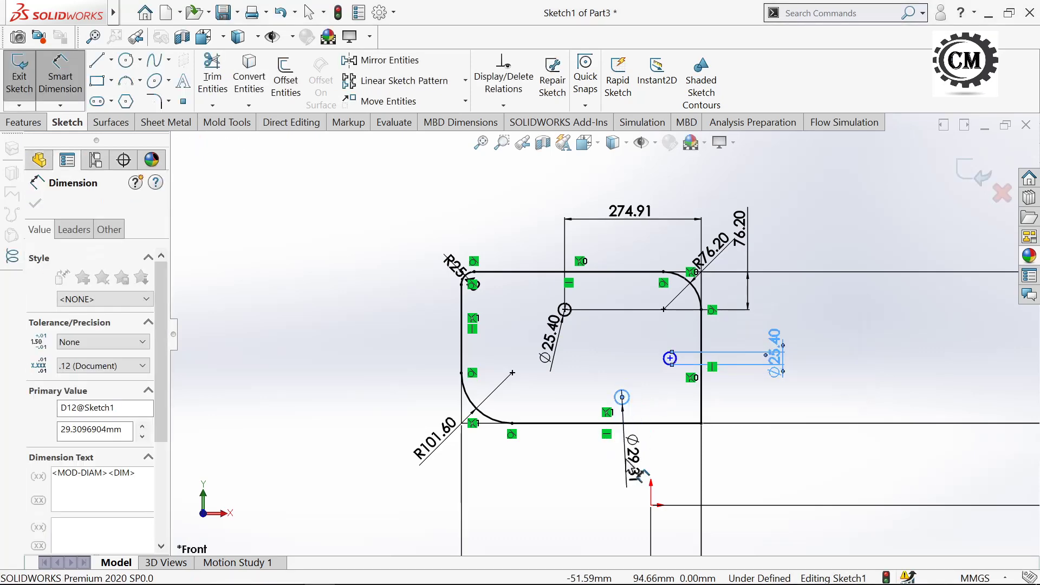
{"action": "left_click", "coordinate": [559, 434]}
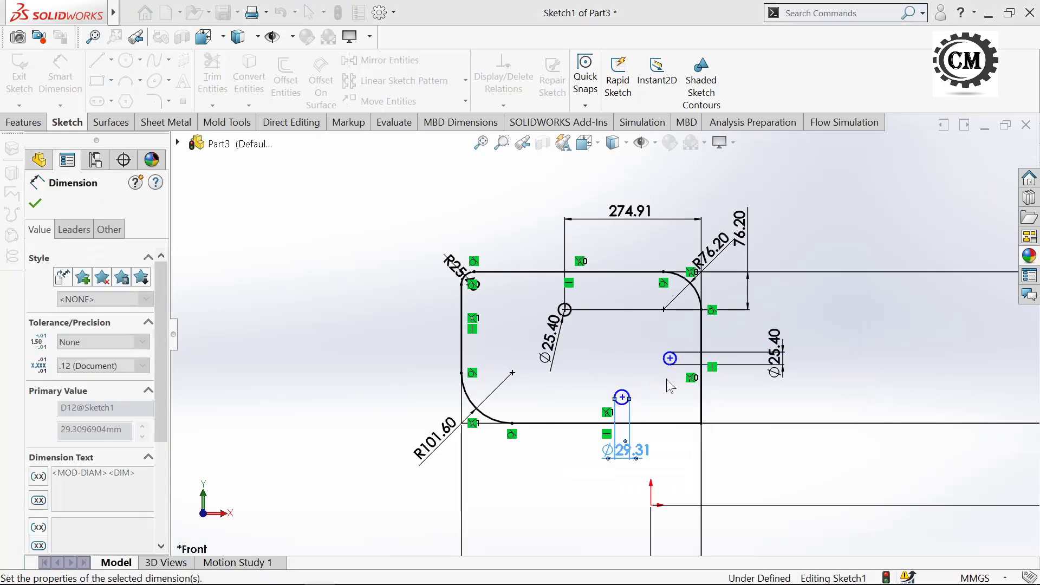
{"action": "scroll", "coordinate": [668, 379], "scroll_direction": "down", "scroll_amount": 3}
{"action": "scroll", "coordinate": [662, 372], "scroll_direction": "up", "scroll_amount": 2}
{"action": "key", "text": "Escape"}
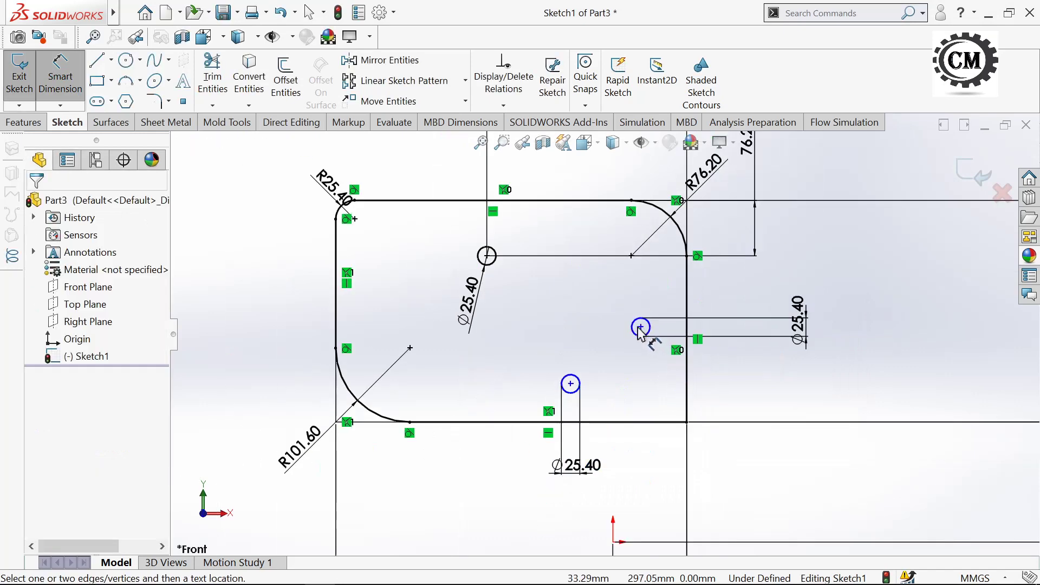
- Locate the right circle from the right edge and 127 below the top edge
{"action": "left_click", "coordinate": [641, 327]}
{"action": "left_click", "coordinate": [687, 314]}
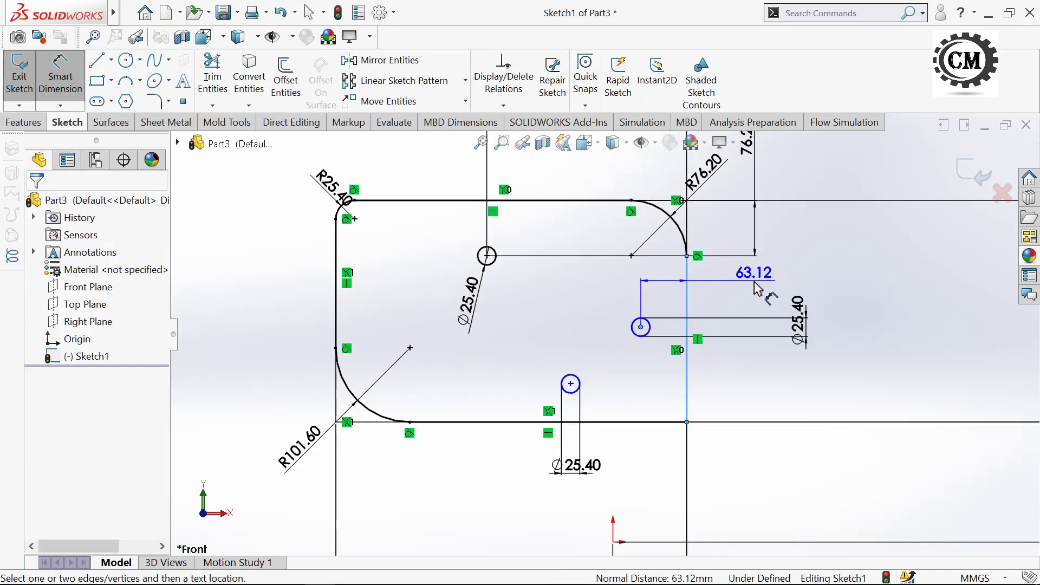
{"action": "left_click", "coordinate": [755, 284]}
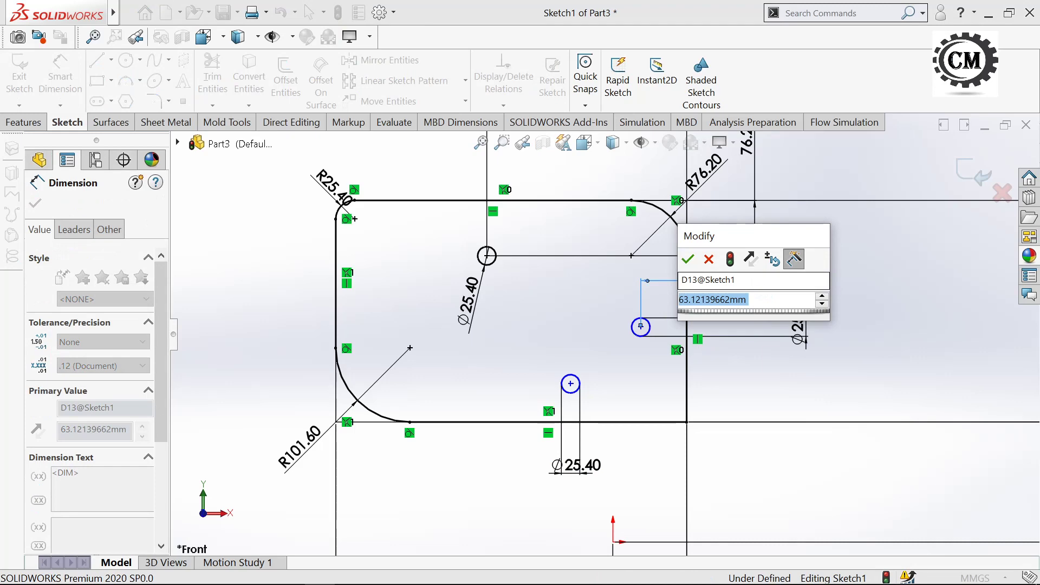
{"action": "left_click", "coordinate": [708, 259]}
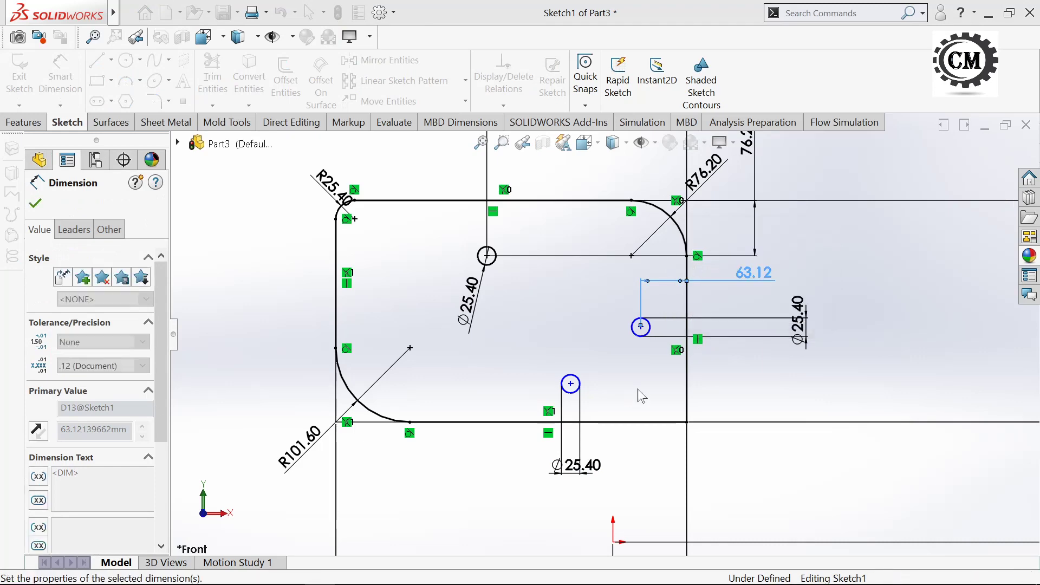
{"action": "left_click", "coordinate": [606, 317]}
{"action": "left_click", "coordinate": [590, 190]}
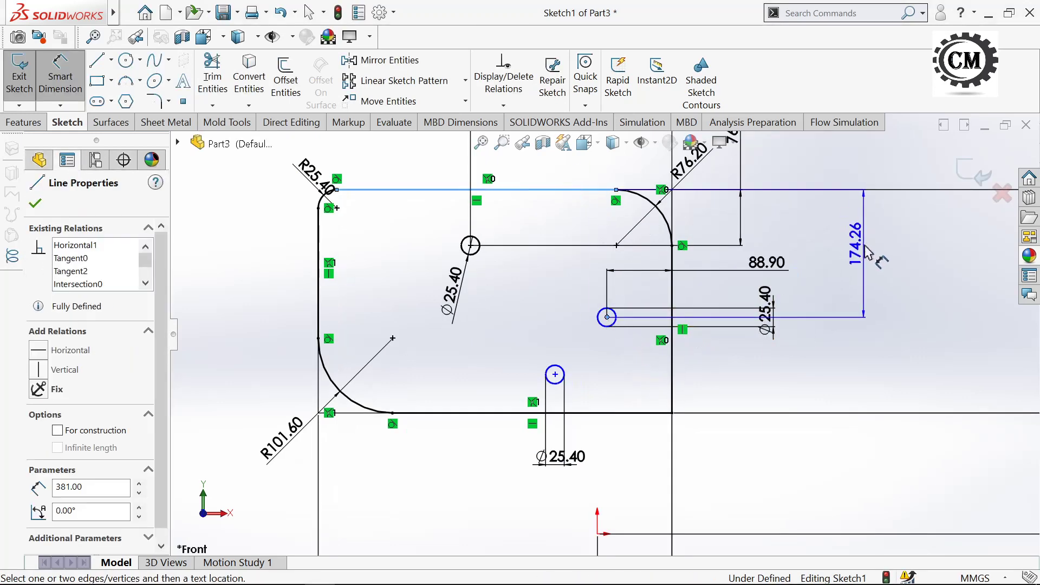
{"action": "left_click", "coordinate": [865, 250]}
{"action": "type", "text": "127"}
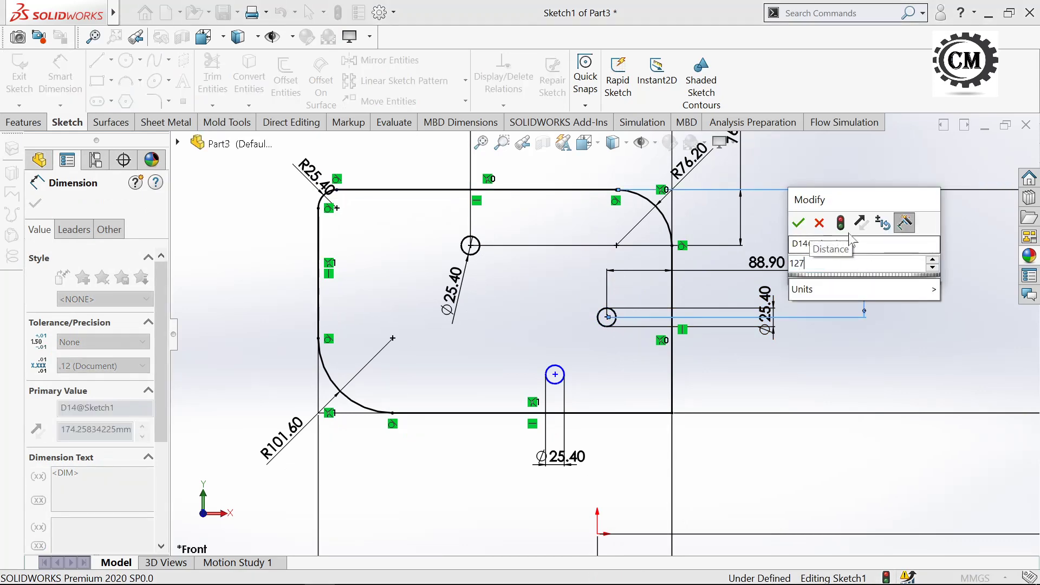
{"action": "left_click", "coordinate": [794, 223]}
{"action": "scroll", "coordinate": [566, 363], "scroll_direction": "up", "scroll_amount": 1}
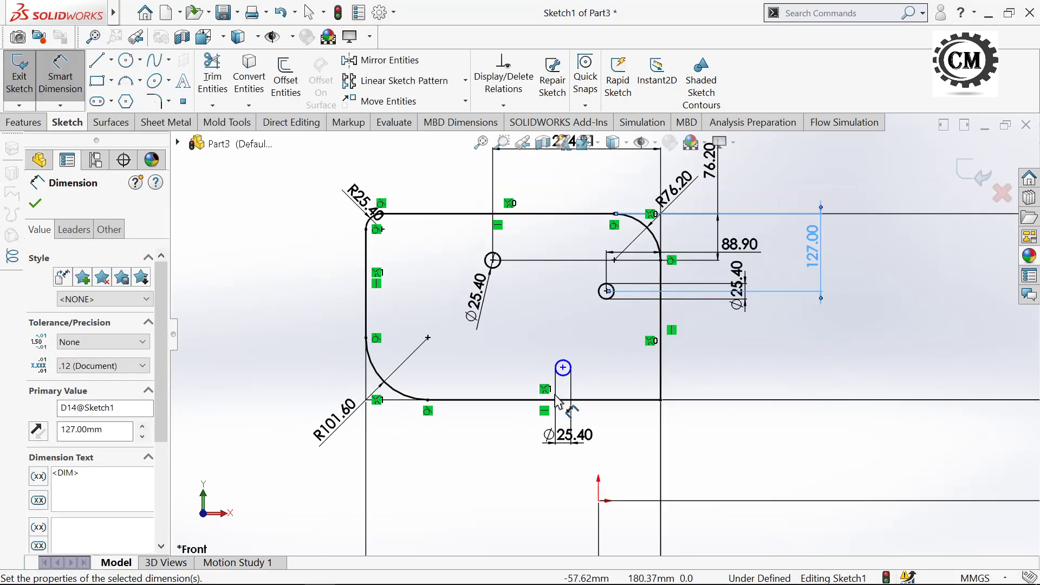
- Dimension the lower hole 147.32 from the right vertical line
{"action": "left_click", "coordinate": [563, 368]}
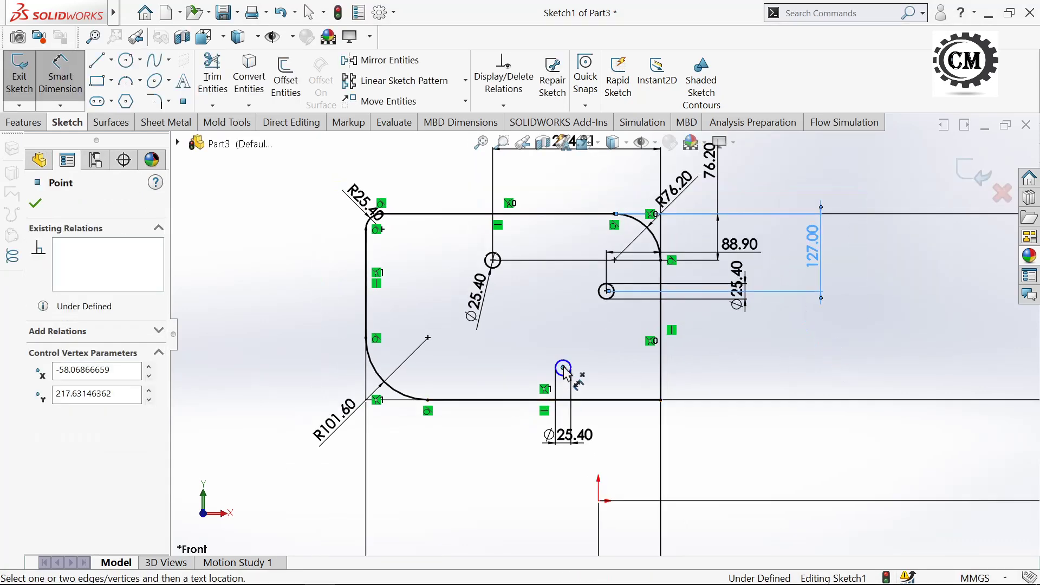
{"action": "left_click", "coordinate": [661, 358]}
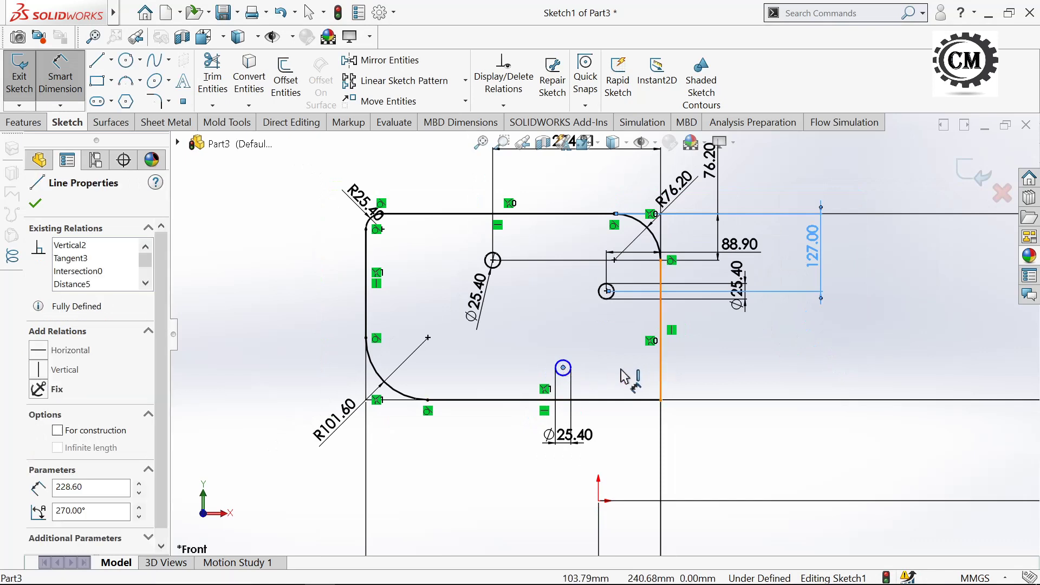
{"action": "left_click", "coordinate": [628, 360]}
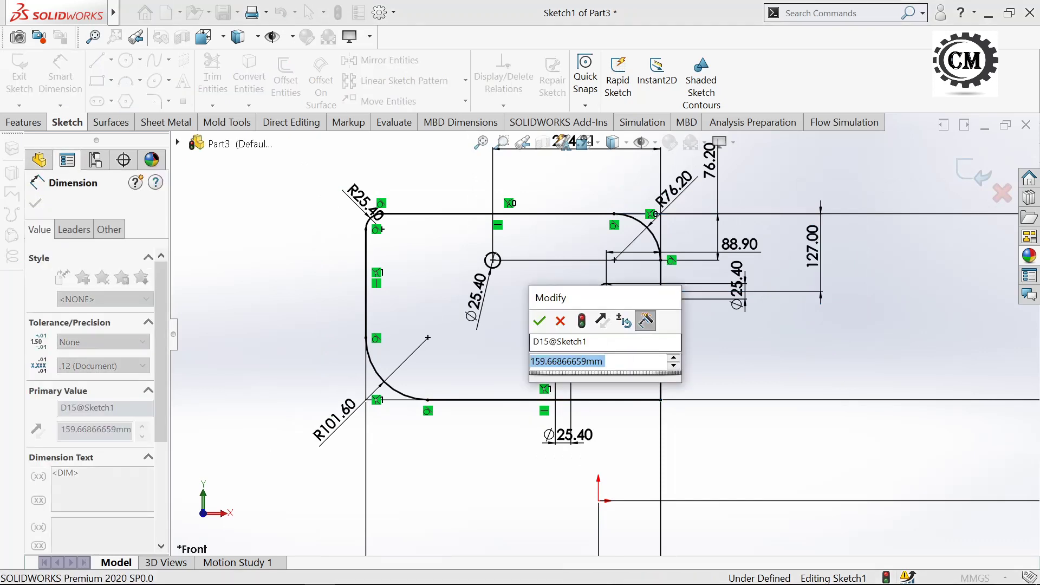
{"action": "type", "text": "160"}
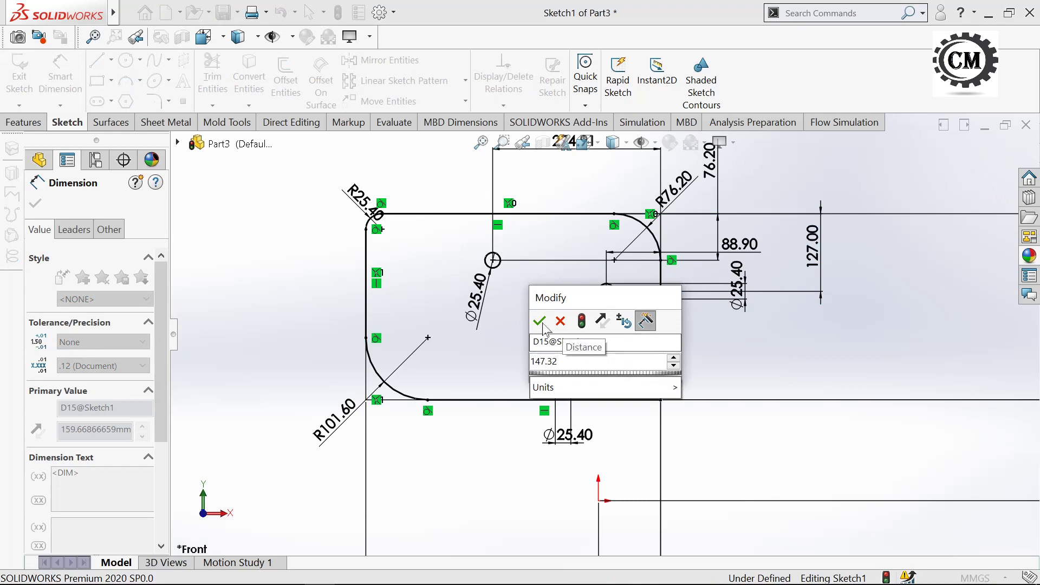
{"action": "left_click", "coordinate": [560, 321]}
{"action": "scroll", "coordinate": [563, 396], "scroll_direction": "down", "scroll_amount": 3}
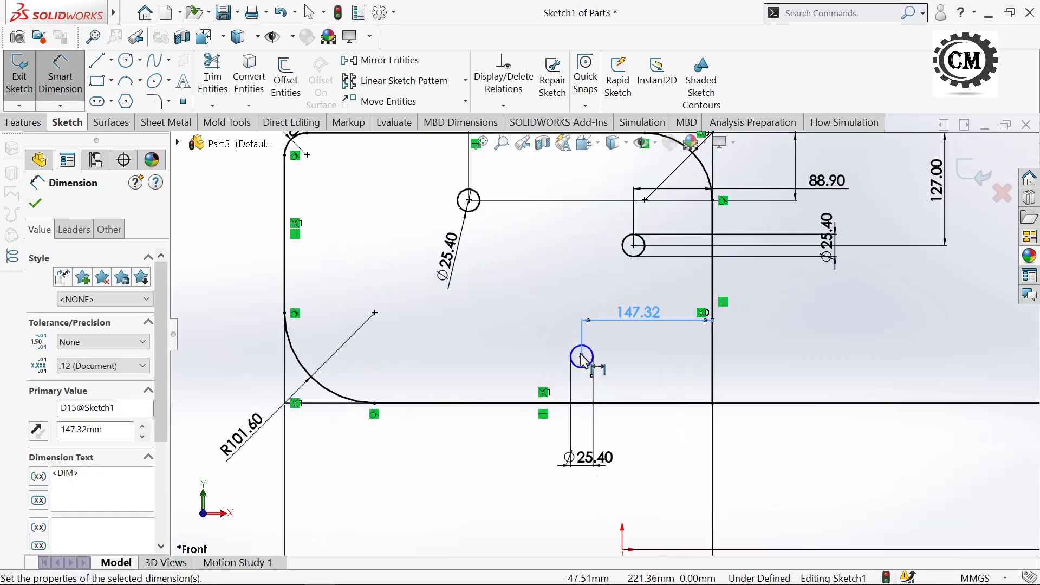
{"action": "key", "text": "Escape"}
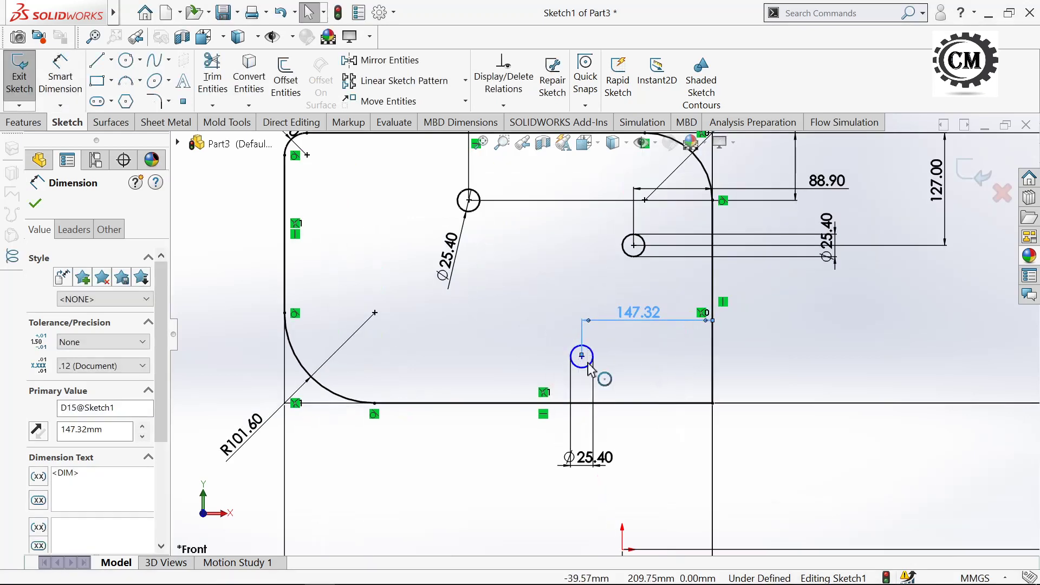
{"action": "left_click", "coordinate": [582, 356]}
{"action": "left_click", "coordinate": [677, 403]}
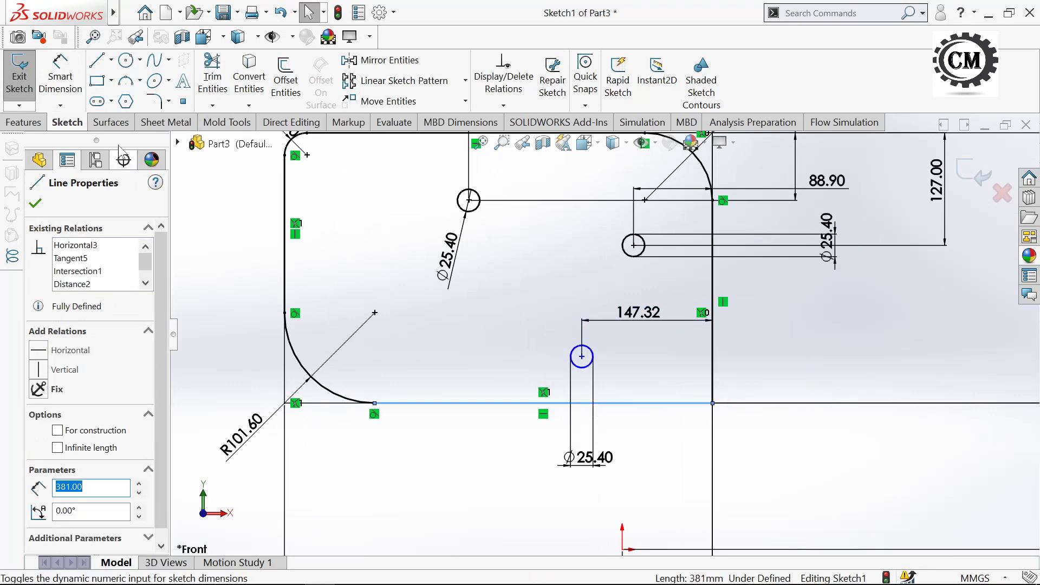
{"action": "left_click", "coordinate": [60, 76]}
{"action": "left_click", "coordinate": [580, 376]}
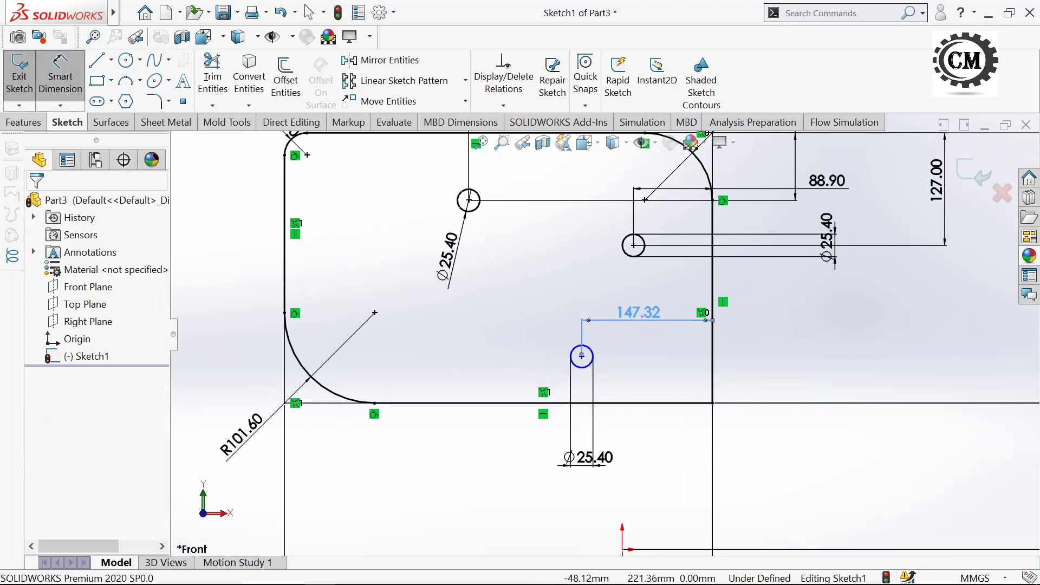
{"action": "key", "text": "Escape"}
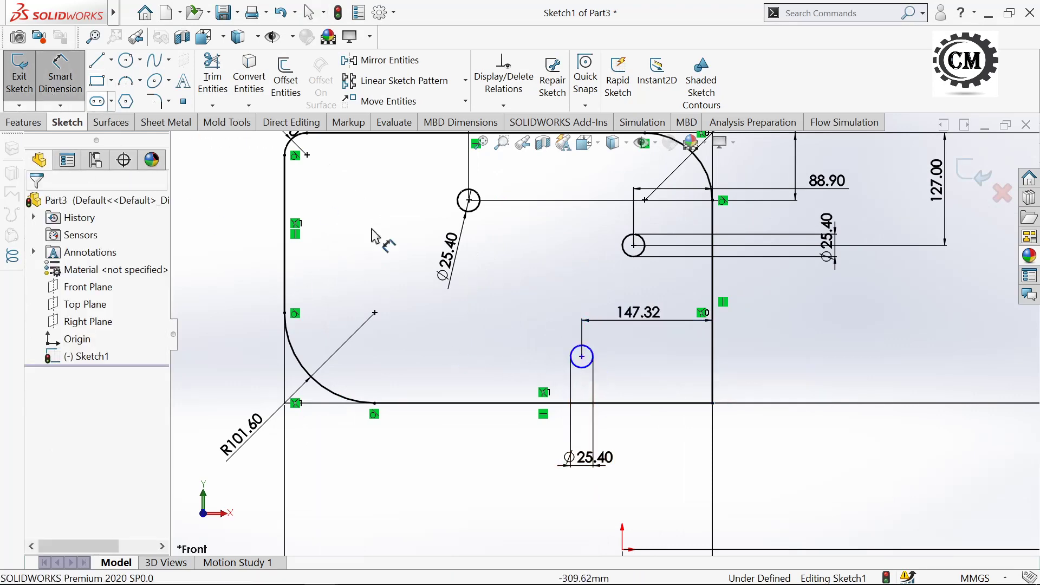
- Place the lower hole 78.74 above the bottom edge
{"action": "left_click", "coordinate": [581, 357]}
{"action": "left_click", "coordinate": [585, 403]}
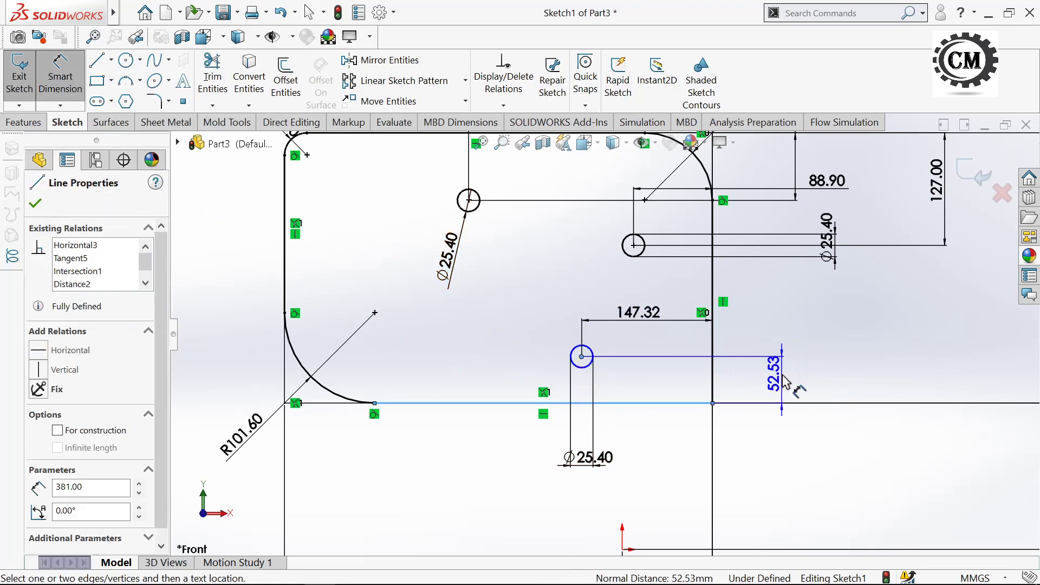
{"action": "left_click", "coordinate": [786, 382]}
{"action": "type", "text": "78"}
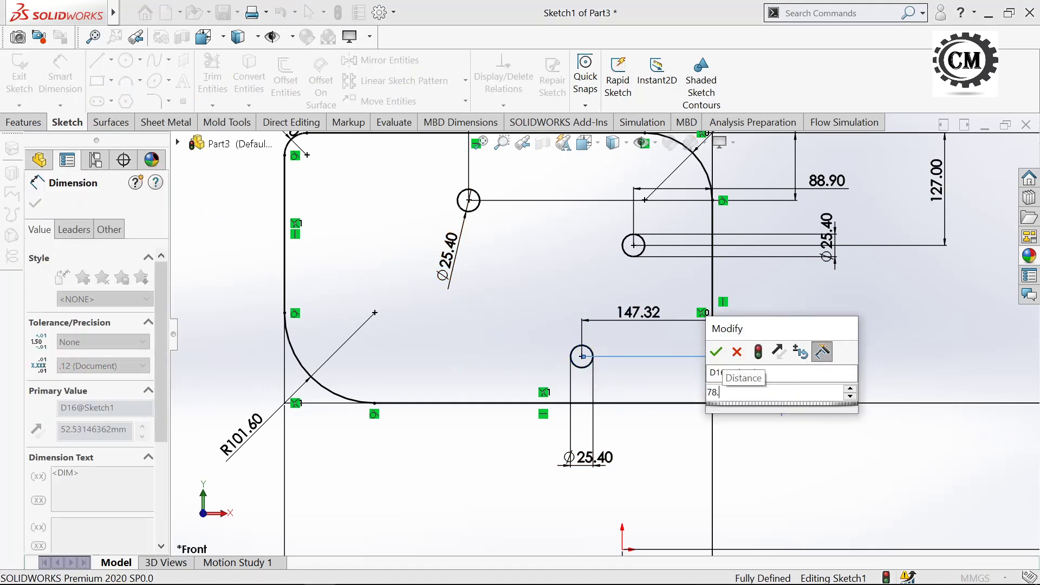
{"action": "type", "text": ".74"}
{"action": "key", "text": "Return"}
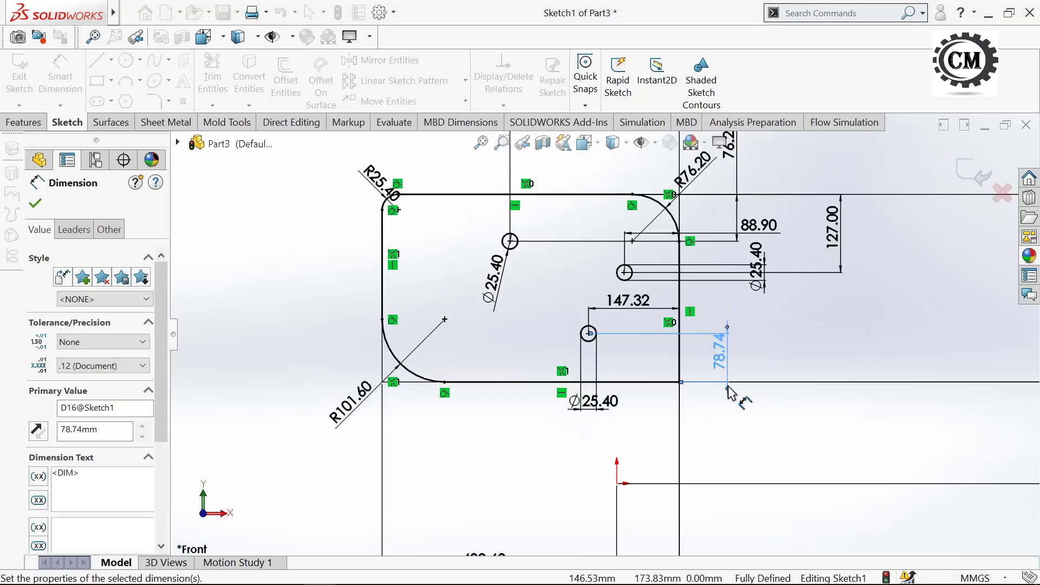
- Draw a diagonal line from the bottom edge to the right vertical line
{"action": "key", "text": "Escape"}
{"action": "left_click", "coordinate": [98, 61]}
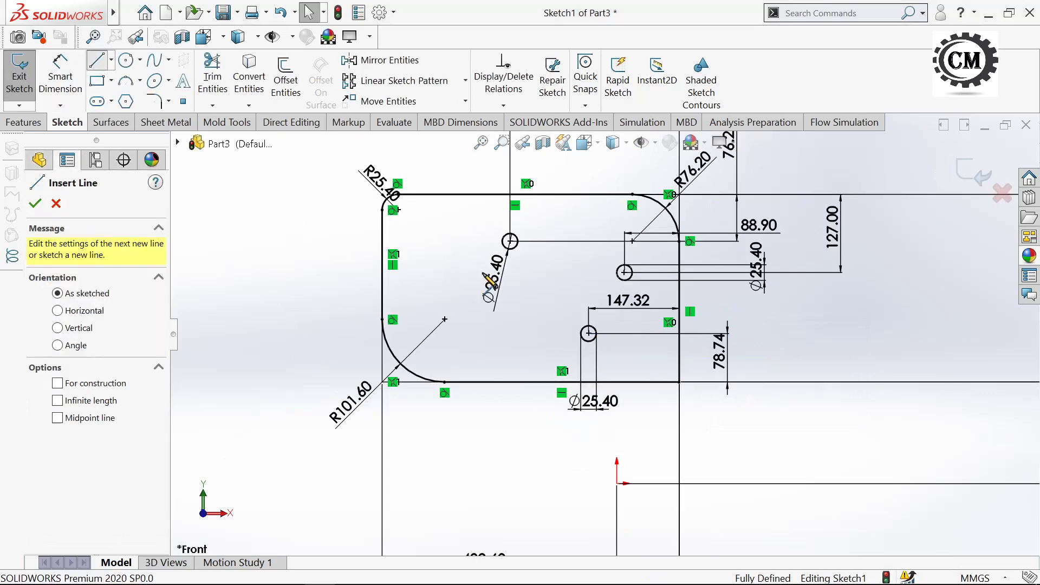
{"action": "scroll", "coordinate": [622, 311], "scroll_direction": "down", "scroll_amount": 2}
{"action": "scroll", "coordinate": [623, 311], "scroll_direction": "down", "scroll_amount": 1}
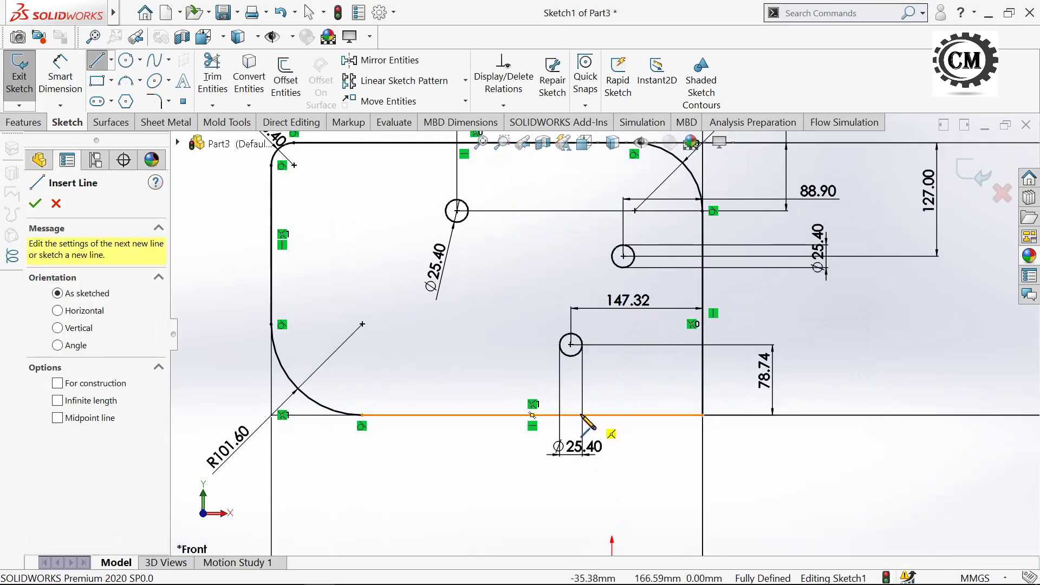
{"action": "left_click", "coordinate": [582, 415]}
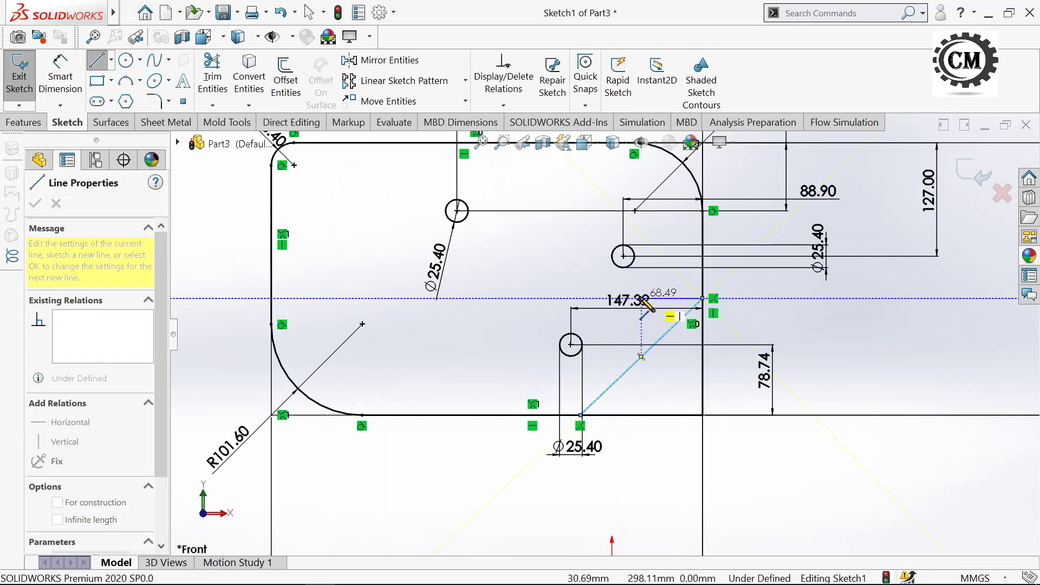
{"action": "key", "text": "Escape"}
- Dimension the diagonal 135.6 horizontally and 131.5 vertically
{"action": "left_click", "coordinate": [70, 79]}
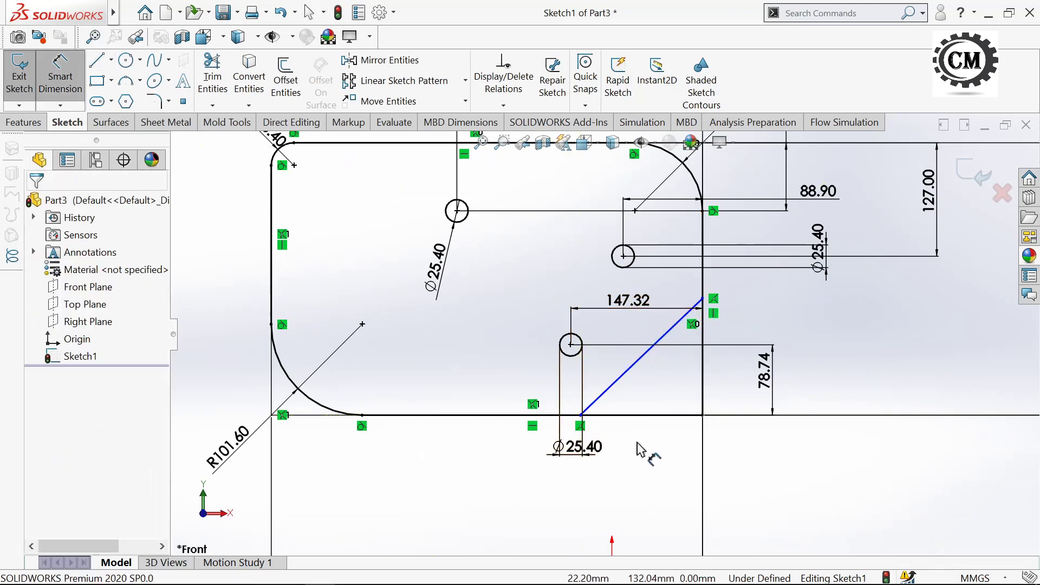
{"action": "left_click", "coordinate": [580, 415]}
{"action": "left_click", "coordinate": [703, 403]}
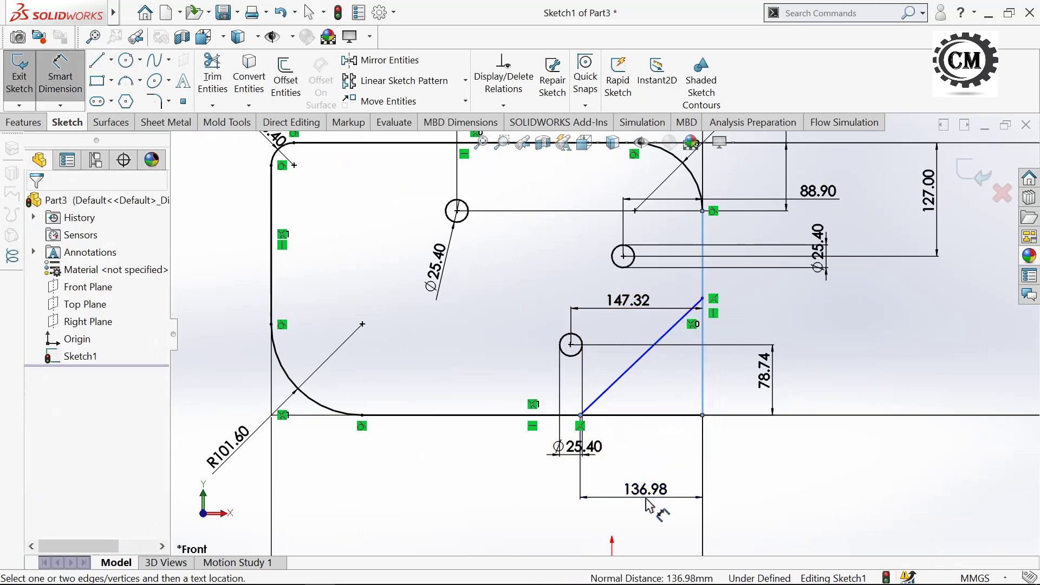
{"action": "left_click", "coordinate": [647, 504]}
{"action": "type", "text": "135."}
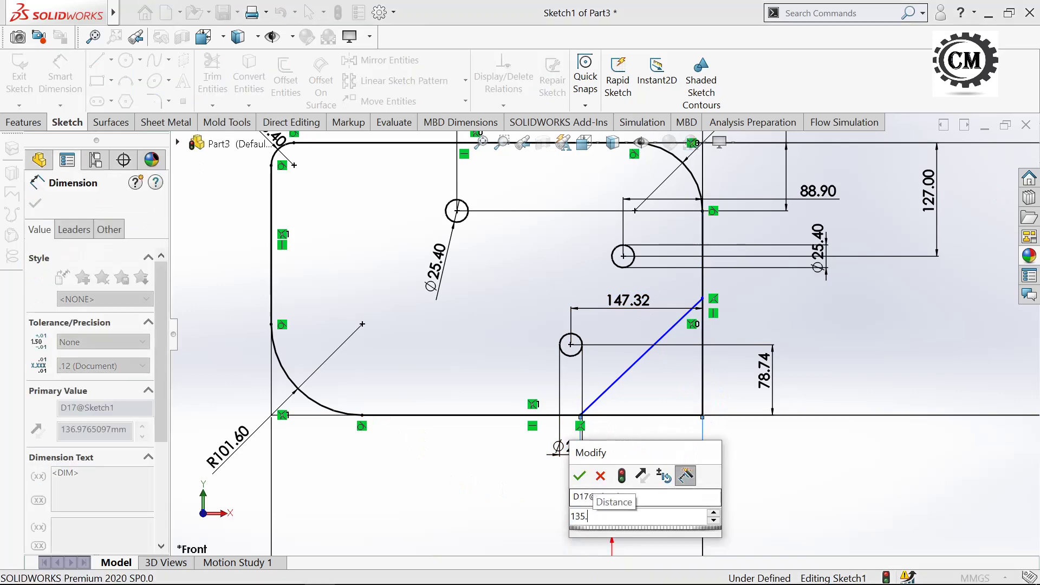
{"action": "type", "text": "6"}
{"action": "left_click", "coordinate": [580, 476]}
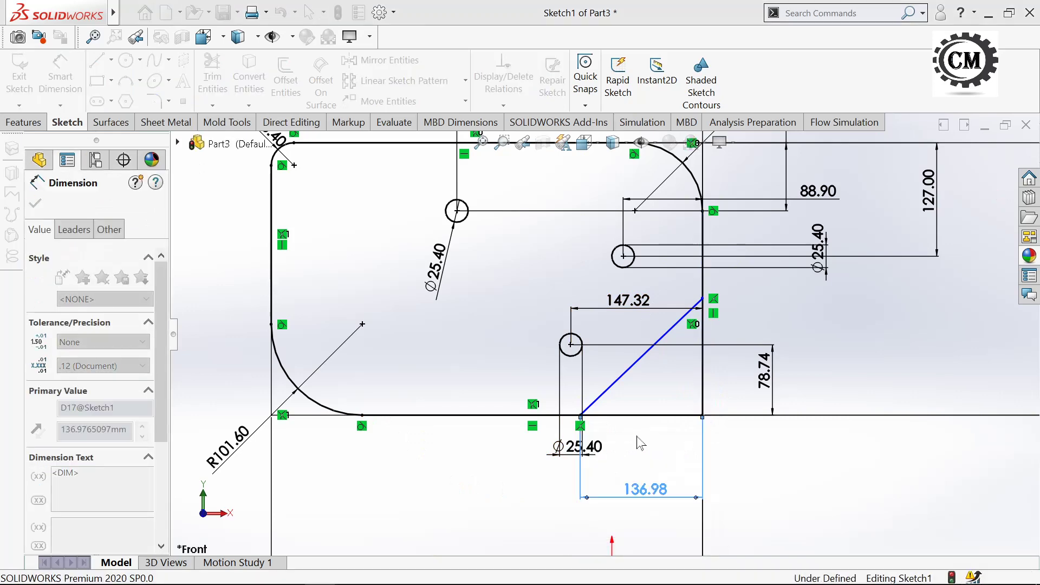
{"action": "left_click", "coordinate": [703, 299]}
{"action": "left_click", "coordinate": [684, 416]}
{"action": "left_click", "coordinate": [848, 367]}
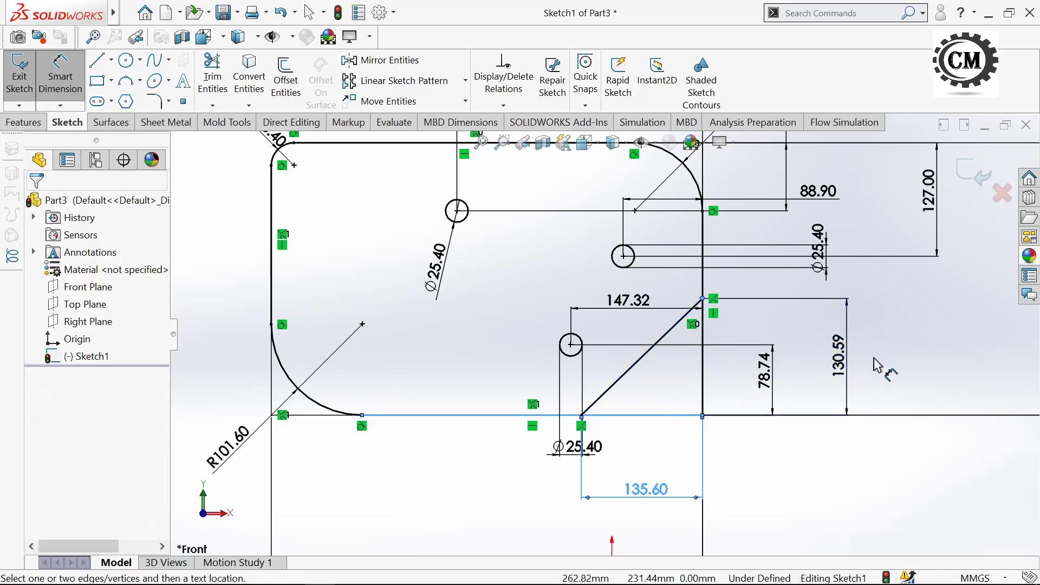
{"action": "type", "text": "131"}
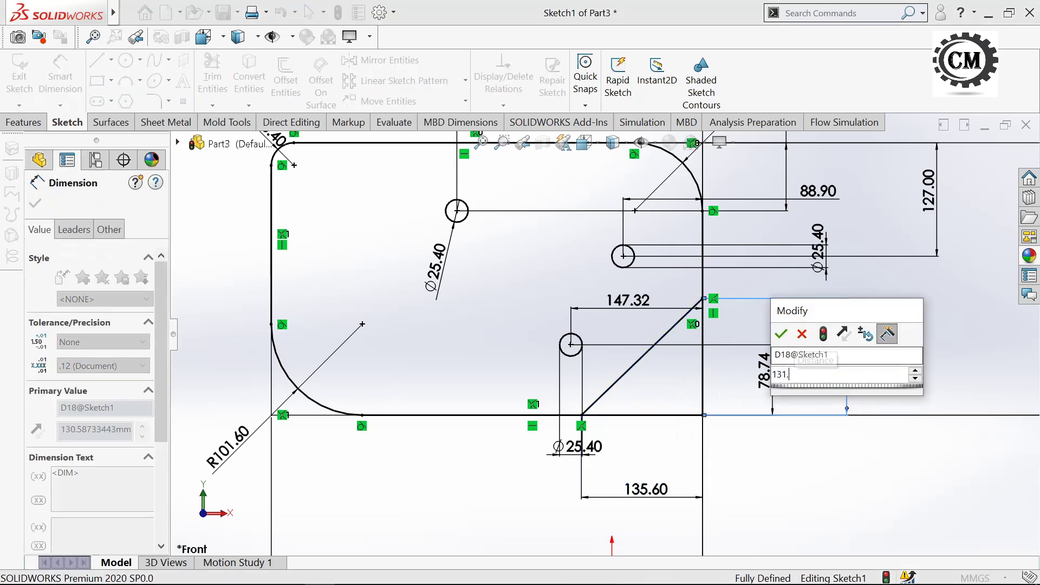
{"action": "type", "text": ".5"}
{"action": "left_click", "coordinate": [781, 334]}
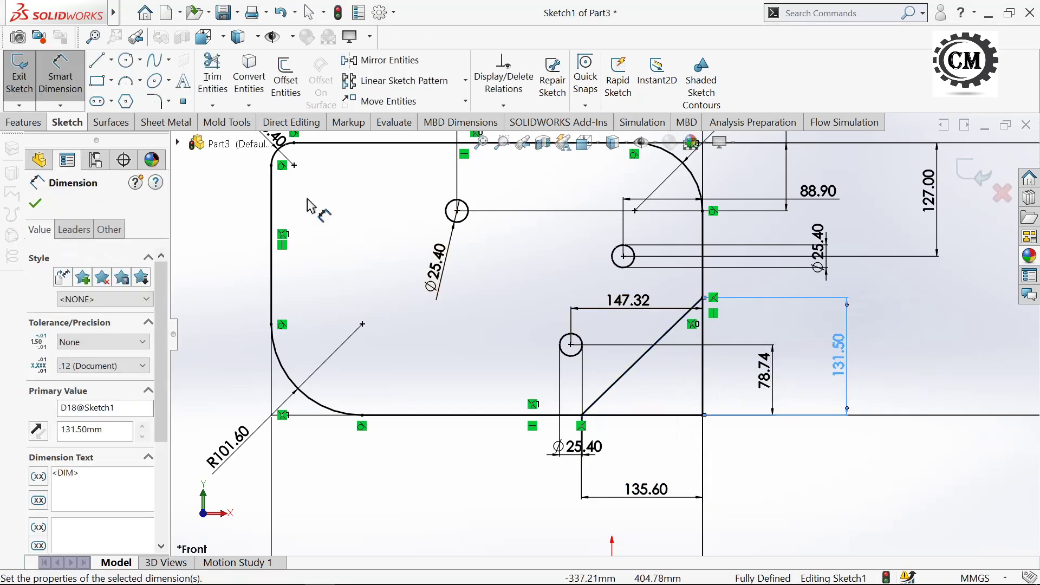
- Trim the lower-right corner lines back to the diagonal
{"action": "left_click", "coordinate": [215, 63]}
{"action": "left_click_drag", "start_coordinate": [648, 406], "coordinate": [648, 428]}
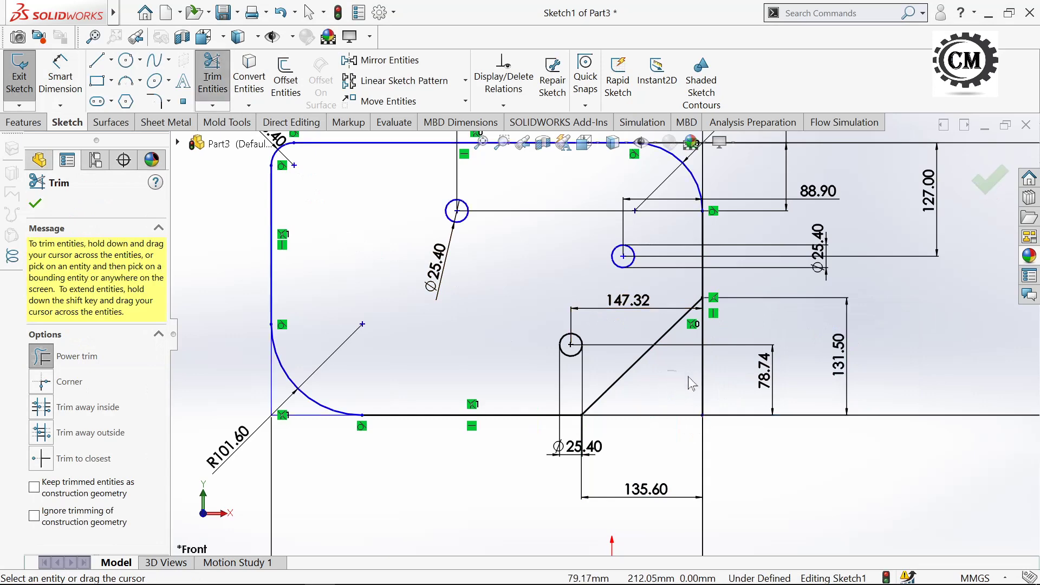
{"action": "scroll", "coordinate": [603, 333], "scroll_direction": "up", "scroll_amount": 3}
{"action": "left_click", "coordinate": [35, 203]}
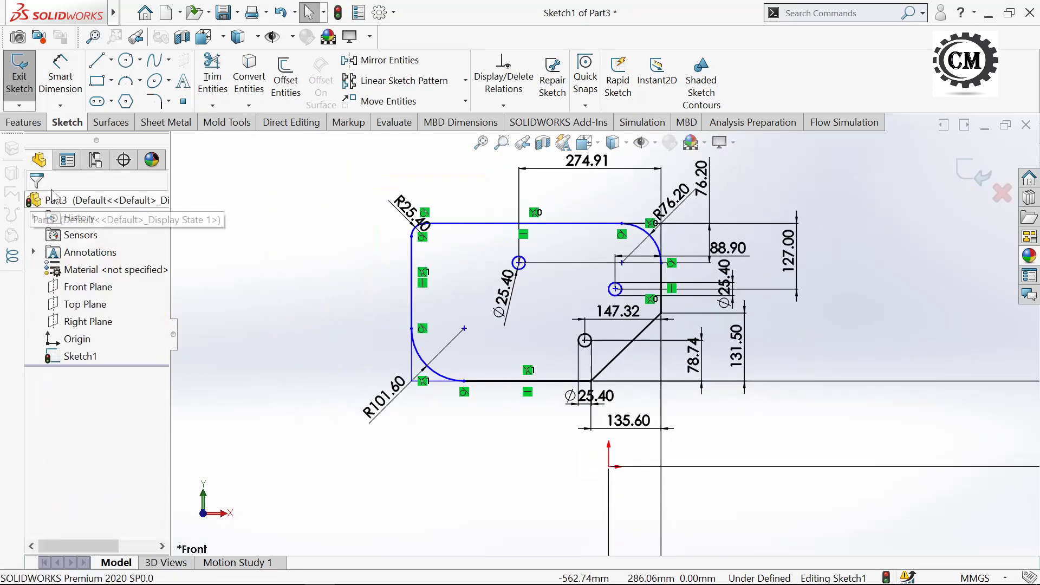
- Fillet both corners where the diagonal meets the plate edges
{"action": "left_click", "coordinate": [157, 103]}
{"action": "scroll", "coordinate": [563, 260], "scroll_direction": "down", "scroll_amount": 2}
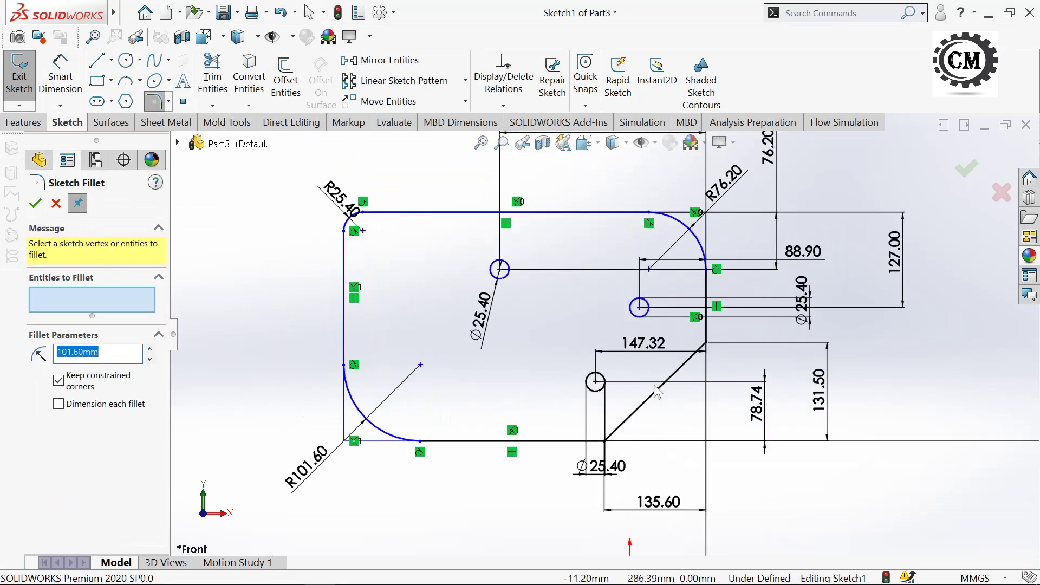
{"action": "left_click", "coordinate": [706, 346]}
{"action": "left_click", "coordinate": [599, 436]}
{"action": "key", "text": "z"}
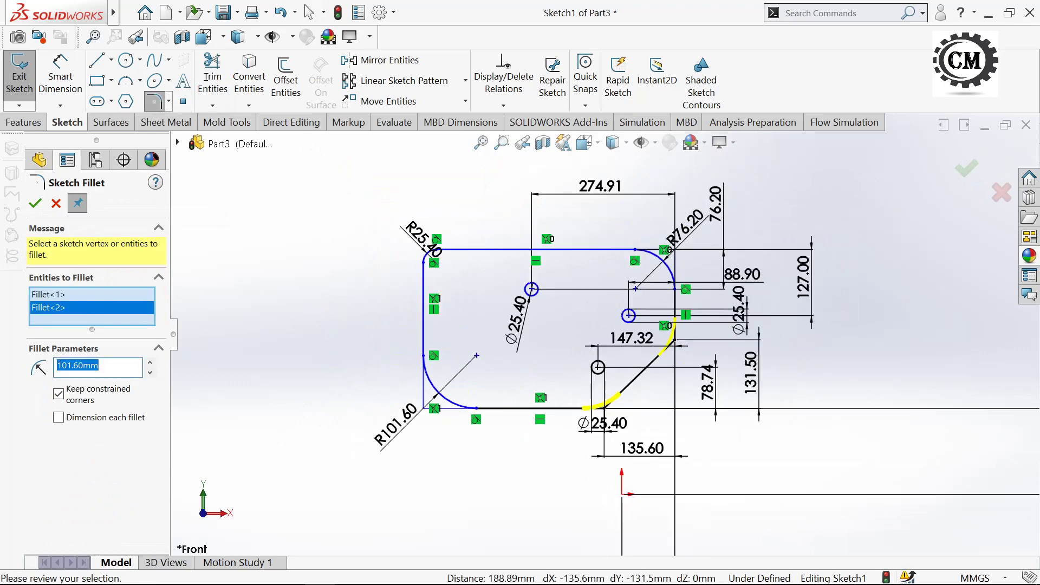
{"action": "left_click", "coordinate": [35, 207]}
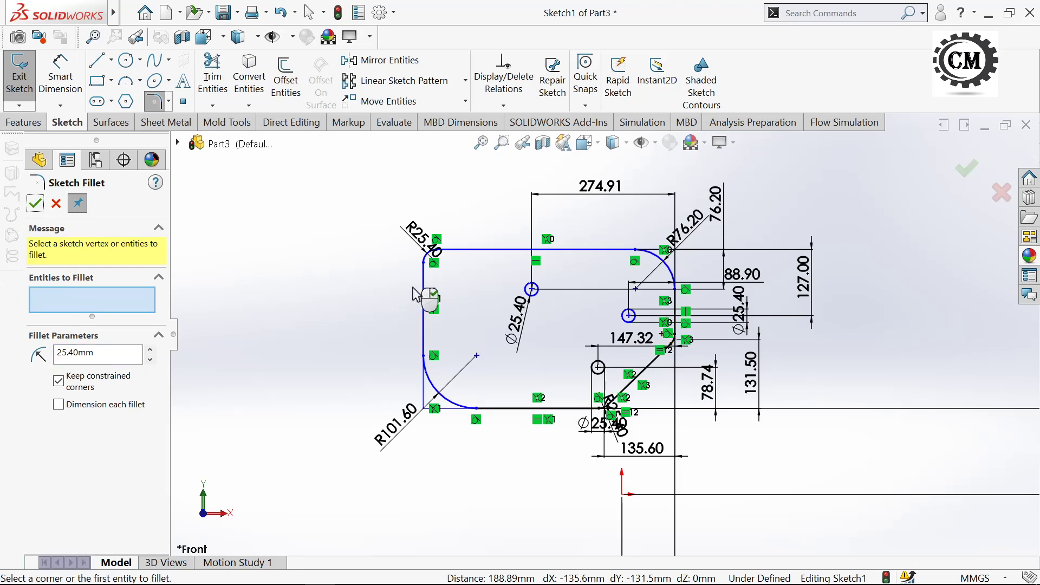
{"action": "scroll", "coordinate": [543, 324], "scroll_direction": "up", "scroll_amount": 2}
{"action": "left_click", "coordinate": [543, 325]}
{"action": "scroll", "coordinate": [537, 352], "scroll_direction": "down", "scroll_amount": 2}
{"action": "left_click", "coordinate": [60, 81]}
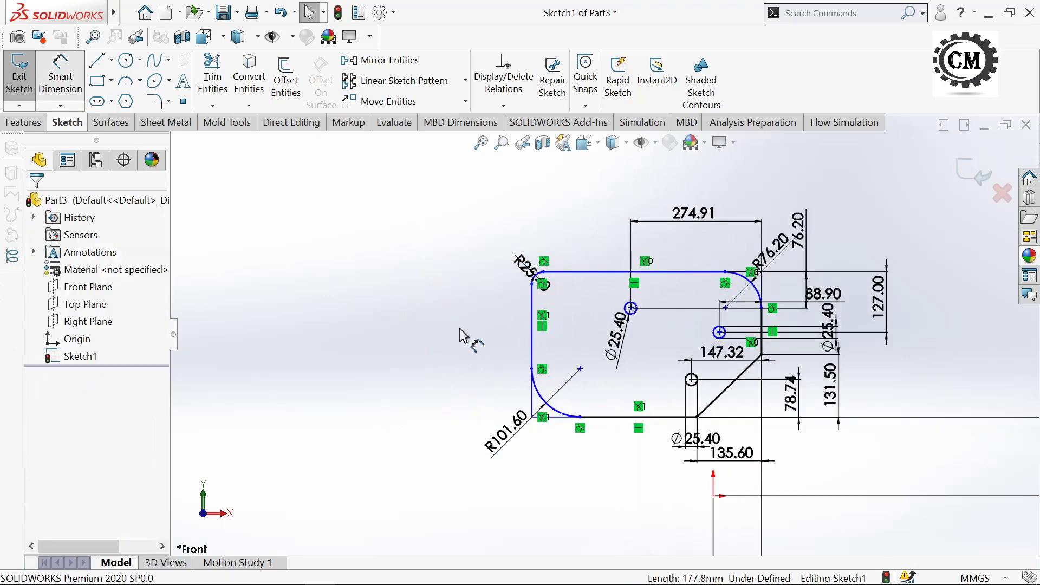
- Dimension the plate's overall width between the vertical edges as 482.60
{"action": "left_click", "coordinate": [531, 340]}
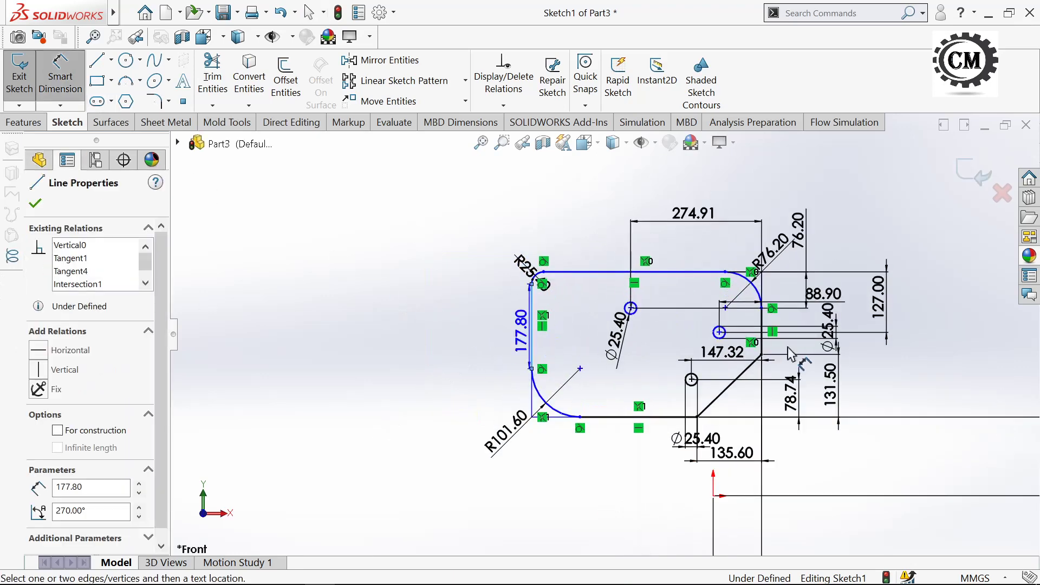
{"action": "left_click", "coordinate": [762, 325]}
{"action": "left_click", "coordinate": [655, 193]}
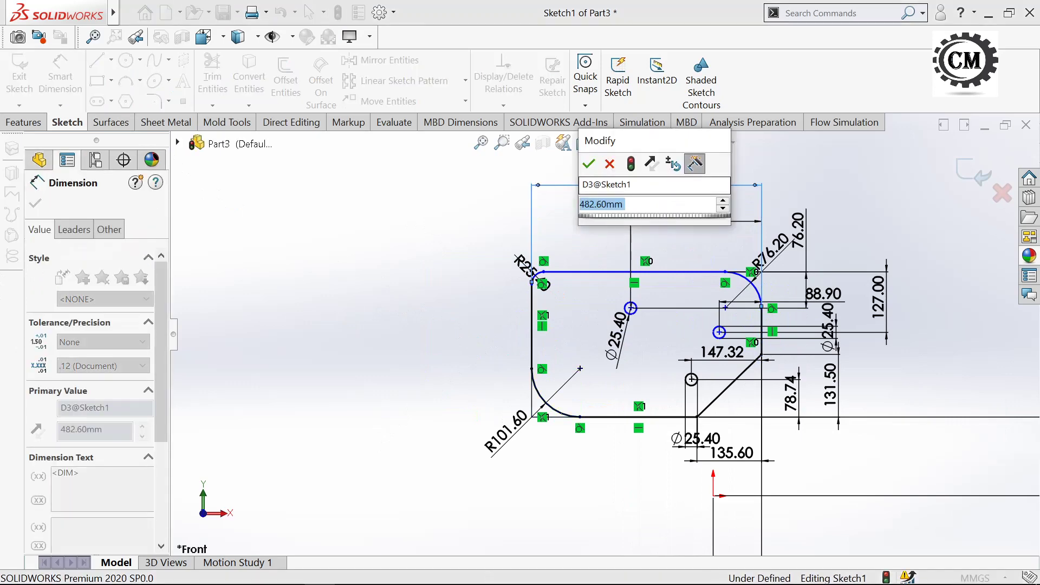
{"action": "key", "text": "Return"}
- Add the 304.80 overall height dimension and exit the fully defined plate sketch
{"action": "left_click", "coordinate": [593, 272]}
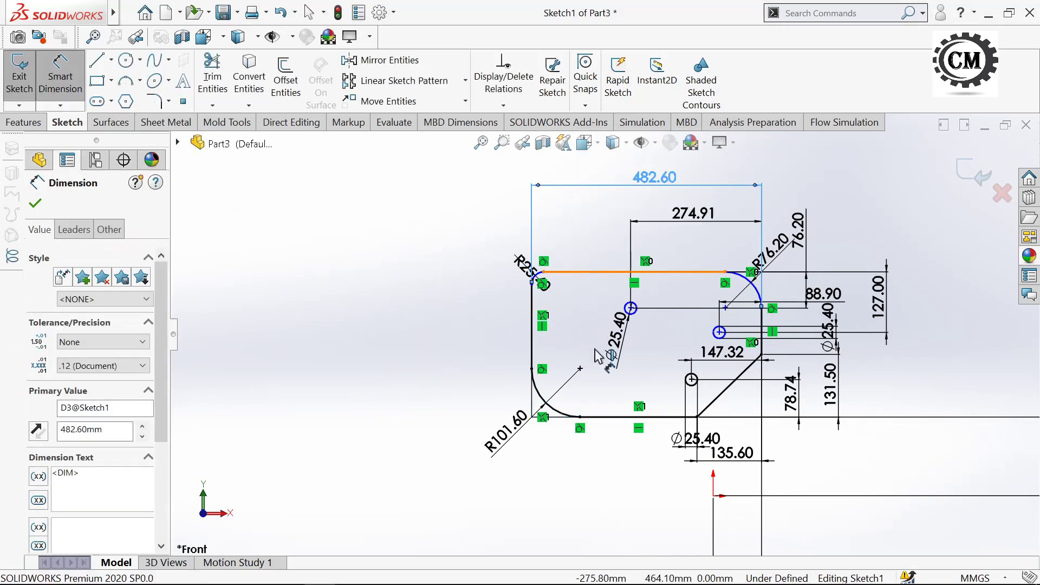
{"action": "left_click", "coordinate": [623, 417]}
{"action": "left_click", "coordinate": [457, 354]}
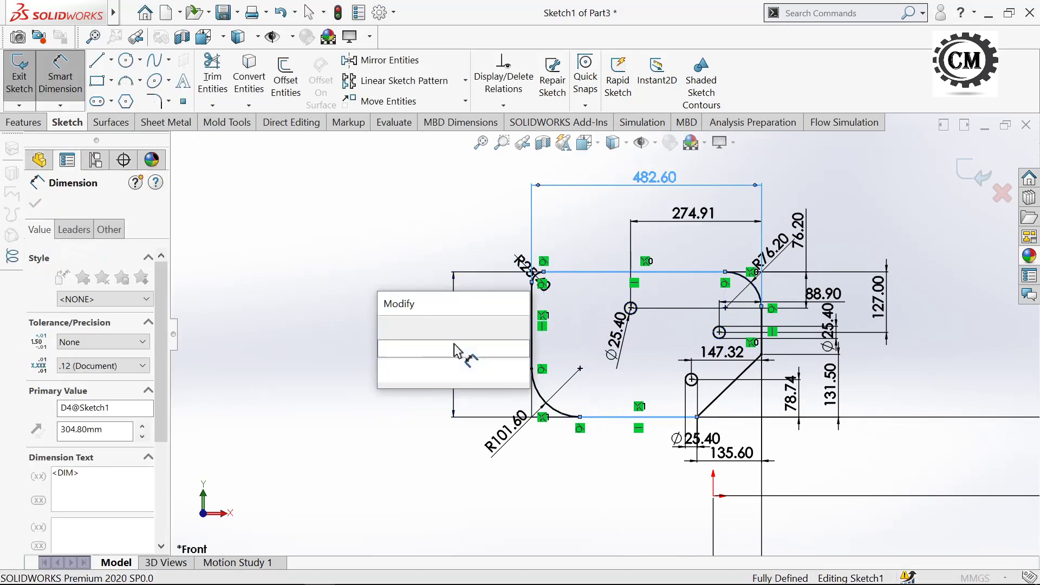
{"action": "key", "text": "Return"}
{"action": "key", "text": "f"}
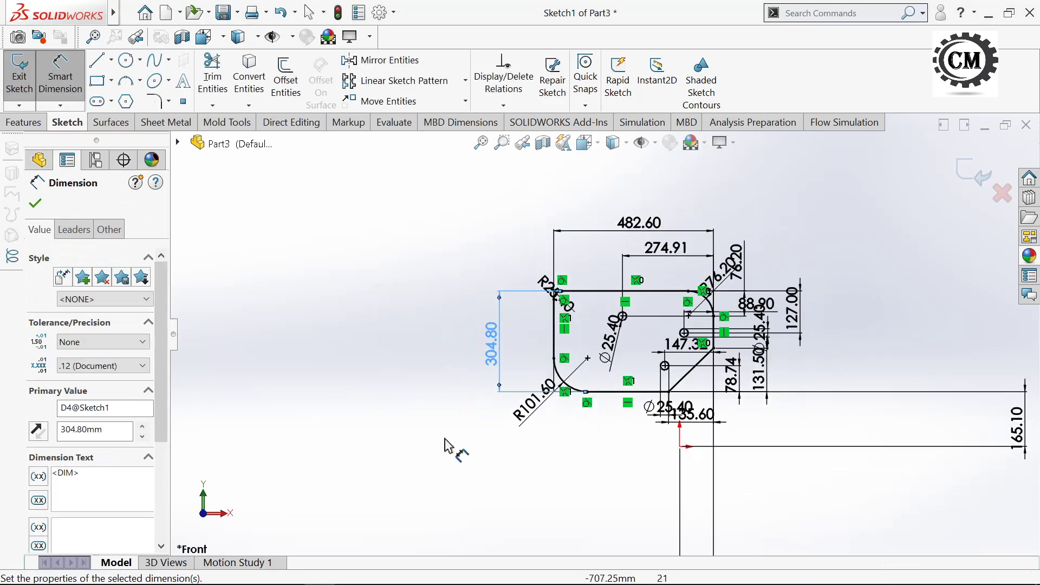
{"action": "left_click", "coordinate": [35, 203]}
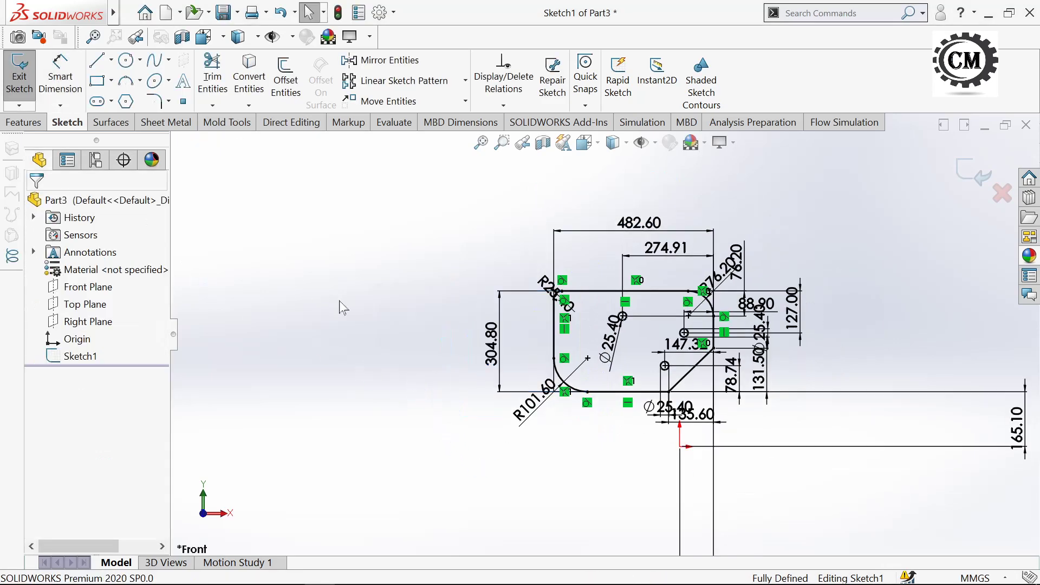
{"action": "left_click", "coordinate": [20, 73]}
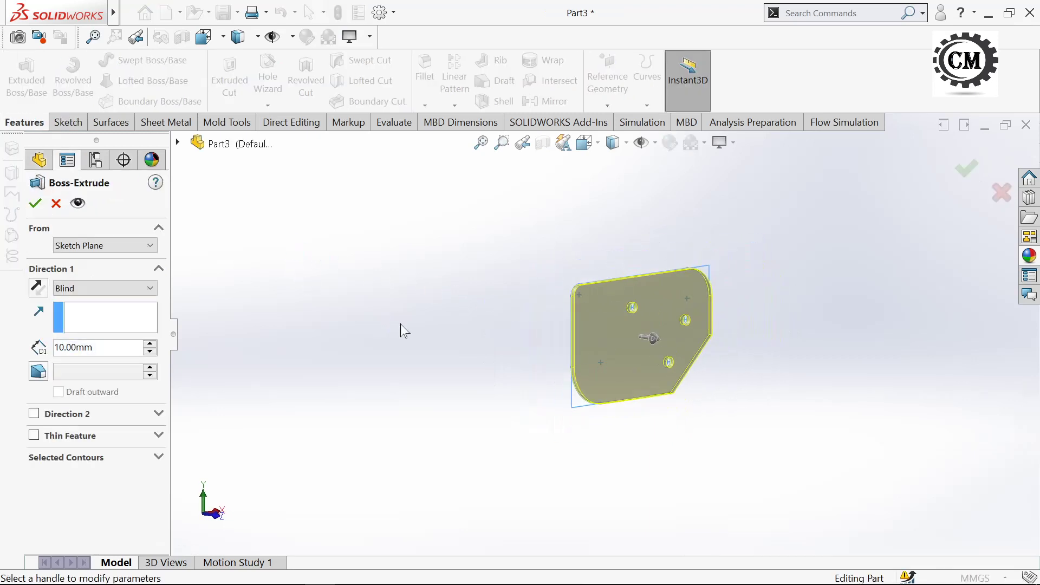
- Extrude the plate 25.40 mm blind, starting from a 19.05 mm offset
{"action": "left_click", "coordinate": [78, 247]}
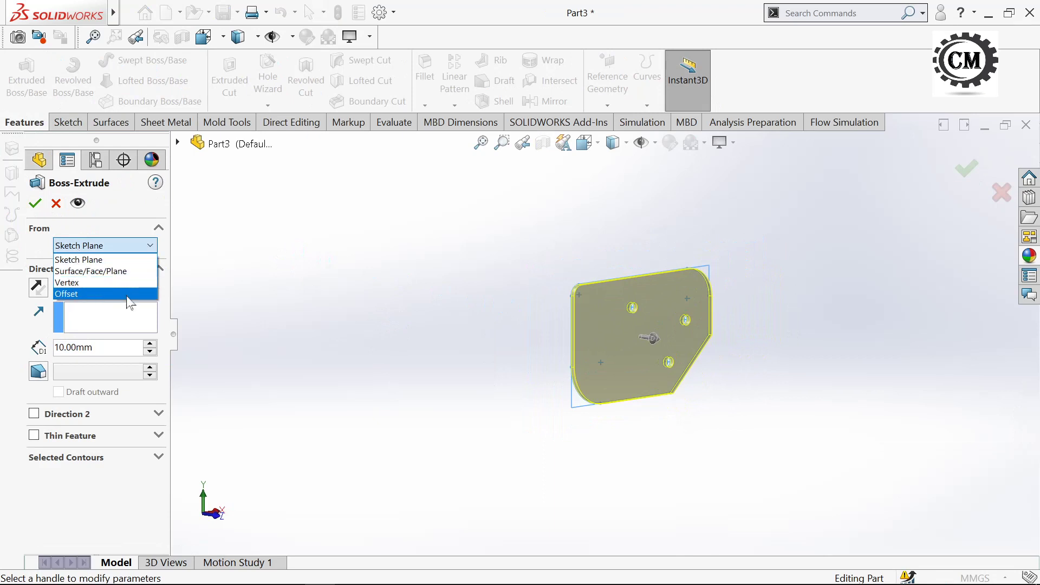
{"action": "left_click", "coordinate": [69, 294]}
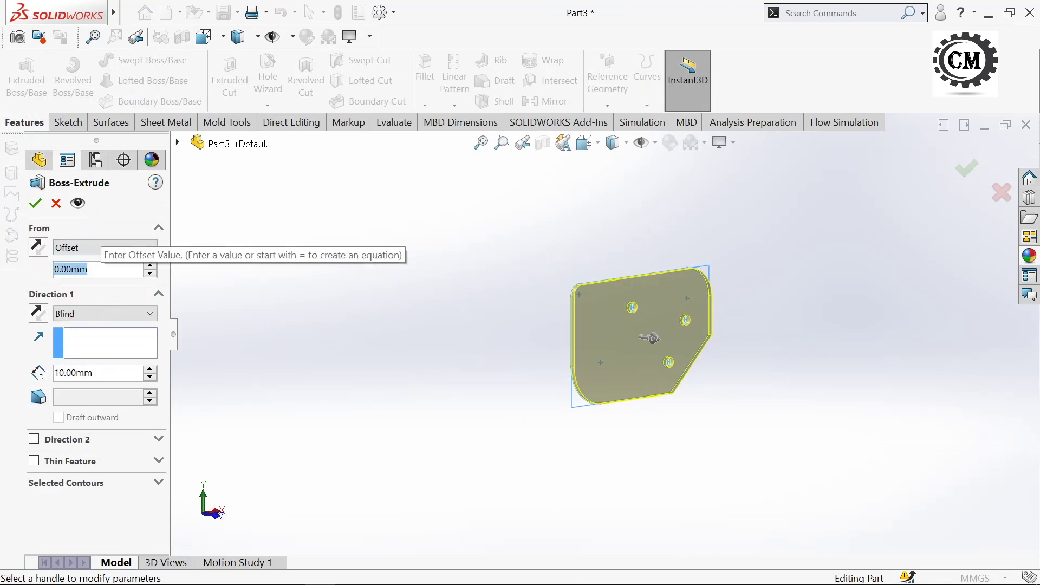
{"action": "type", "text": "19.05"}
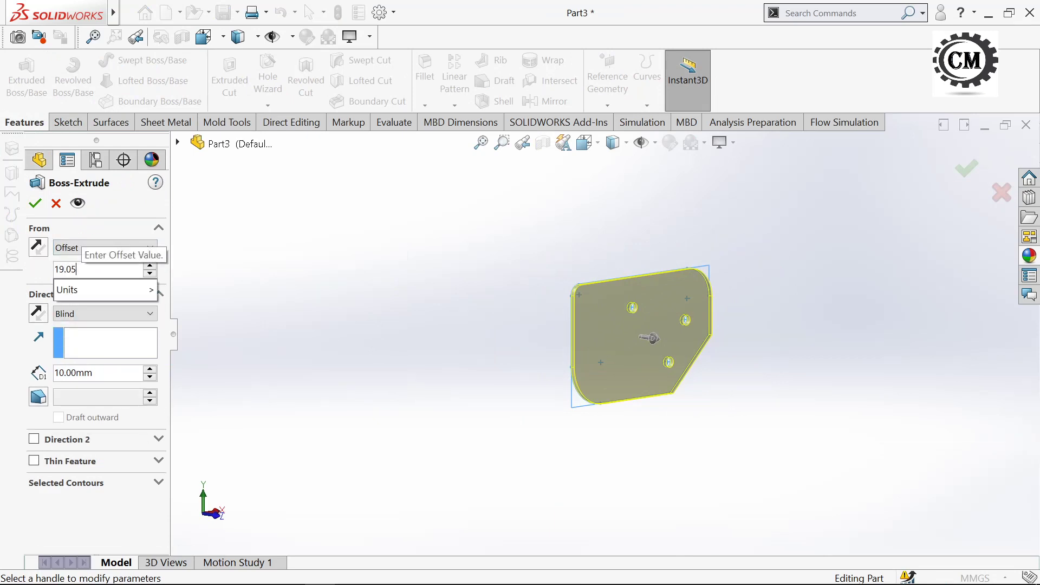
{"action": "key", "text": "Return"}
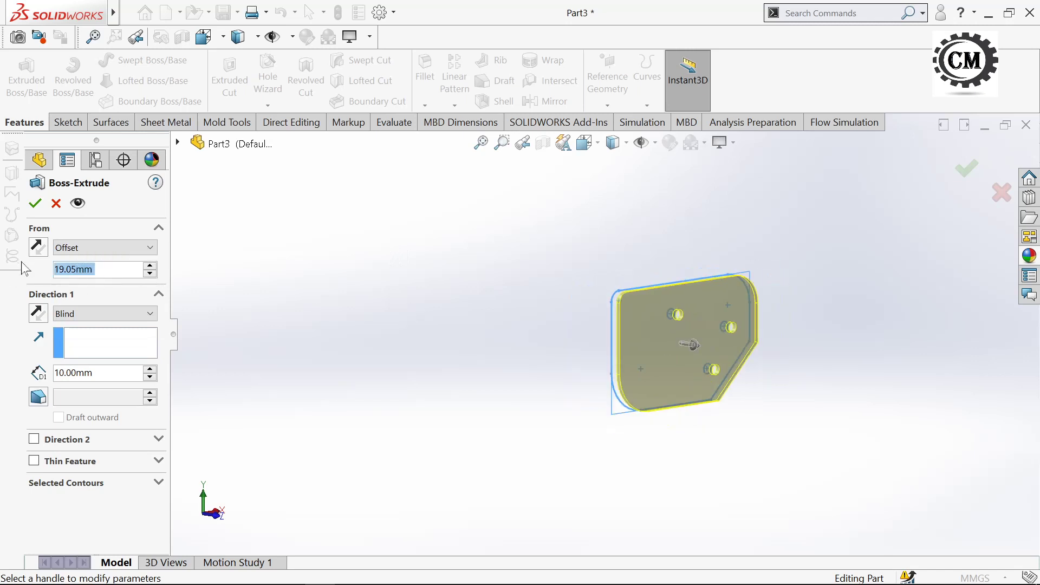
{"action": "left_click", "coordinate": [78, 320]}
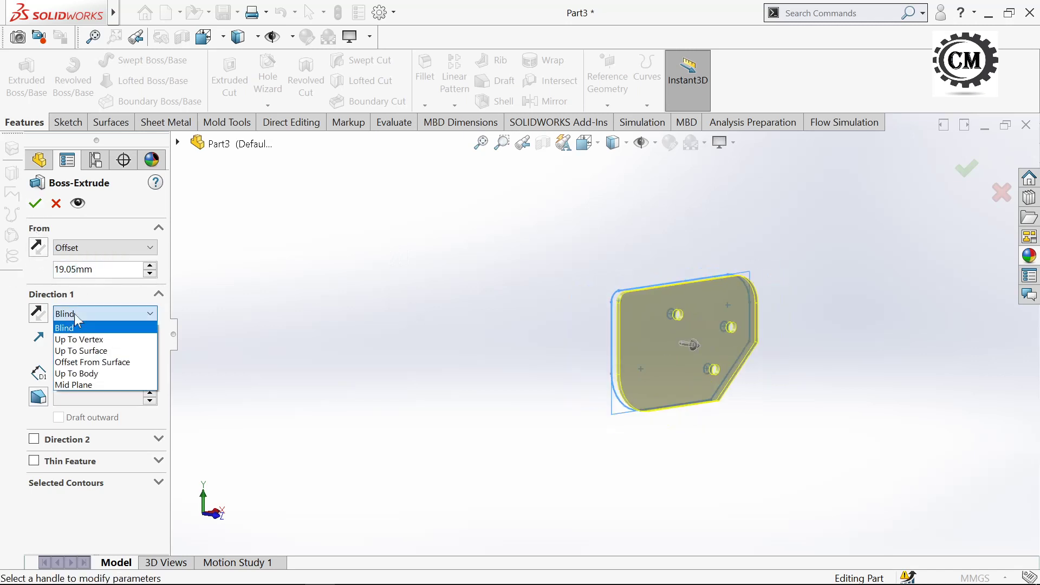
{"action": "left_click", "coordinate": [64, 328]}
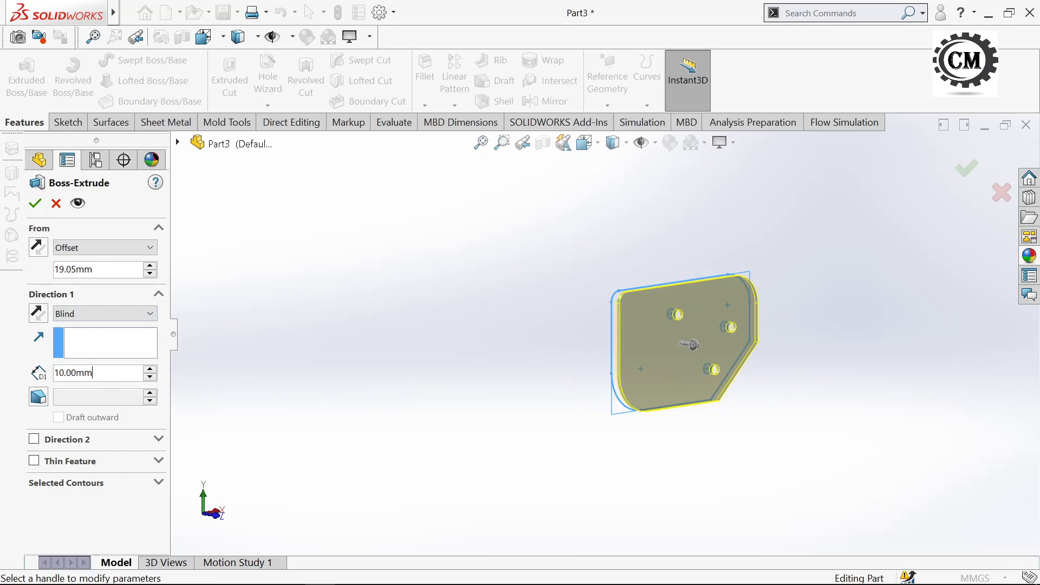
{"action": "double_click", "coordinate": [93, 373]}
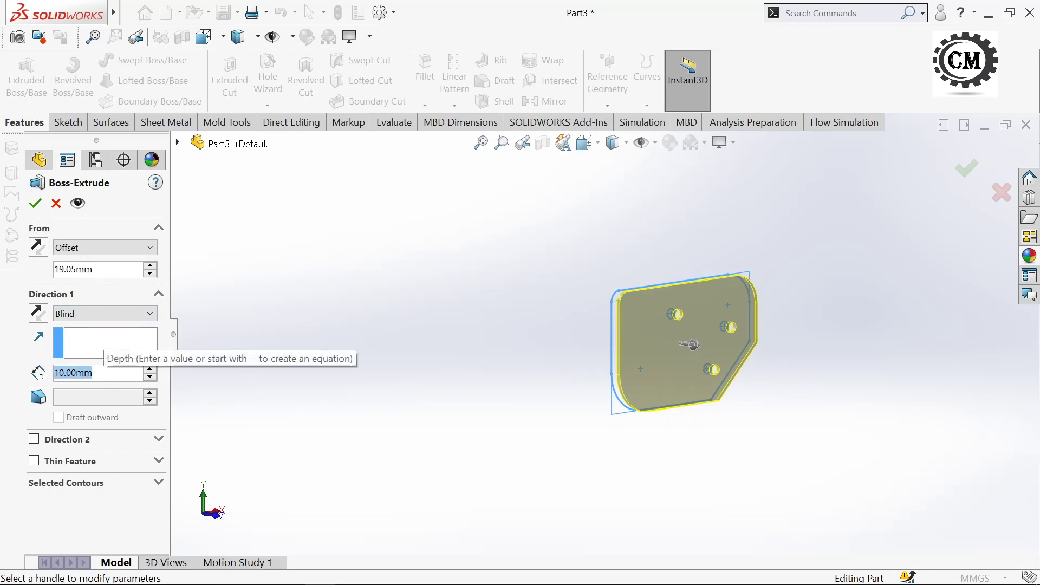
{"action": "type", "text": "25"}
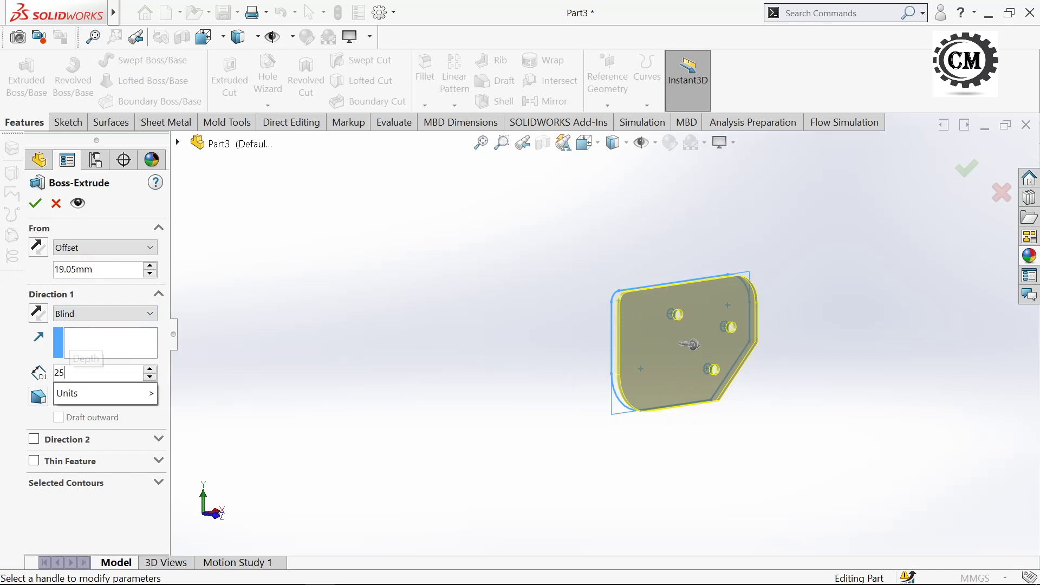
{"action": "type", "text": ".4"}
{"action": "key", "text": "Return"}
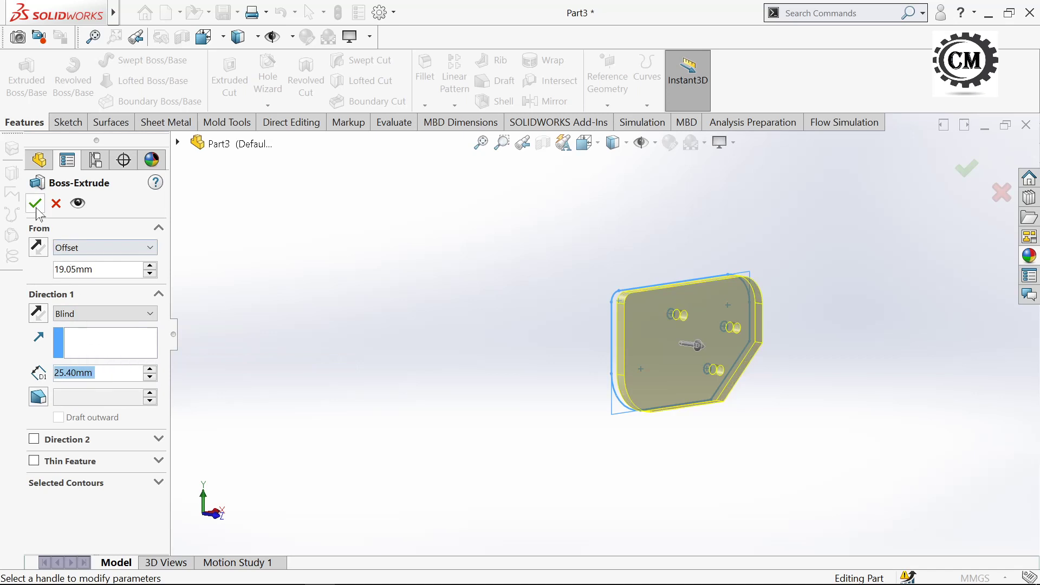
{"action": "left_click", "coordinate": [36, 204]}
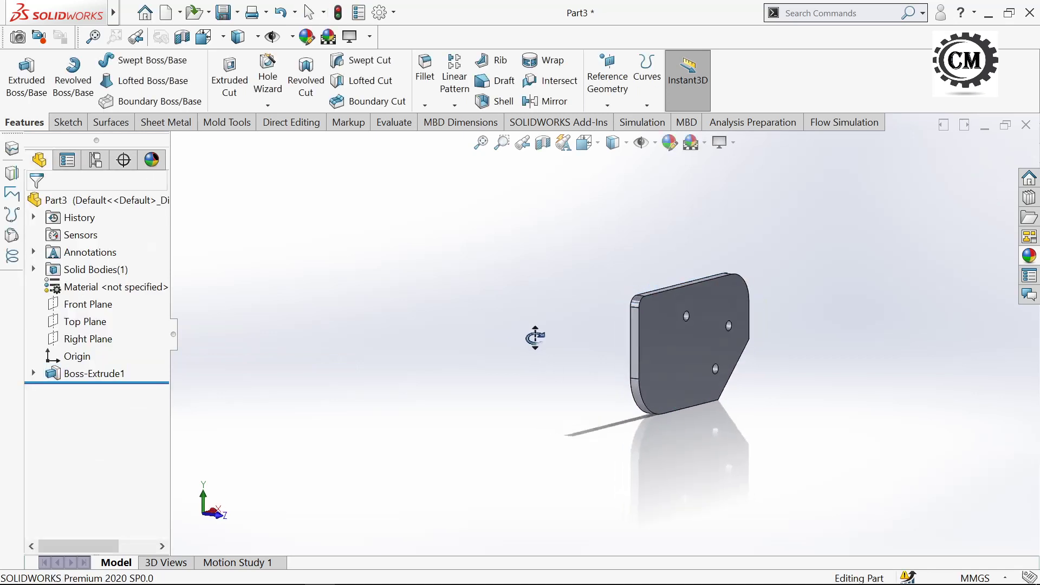
- Start a new sketch on the plate's front face and view it normal to
{"action": "mouse_move", "coordinate": [535, 337]}
{"action": "middle_mouse_down"}
{"action": "mouse_move", "coordinate": [560, 351]}
{"action": "mouse_move", "coordinate": [613, 350]}
{"action": "mouse_move", "coordinate": [452, 330]}
{"action": "mouse_move", "coordinate": [541, 329]}
{"action": "middle_mouse_up"}
{"action": "left_click", "coordinate": [621, 280]}
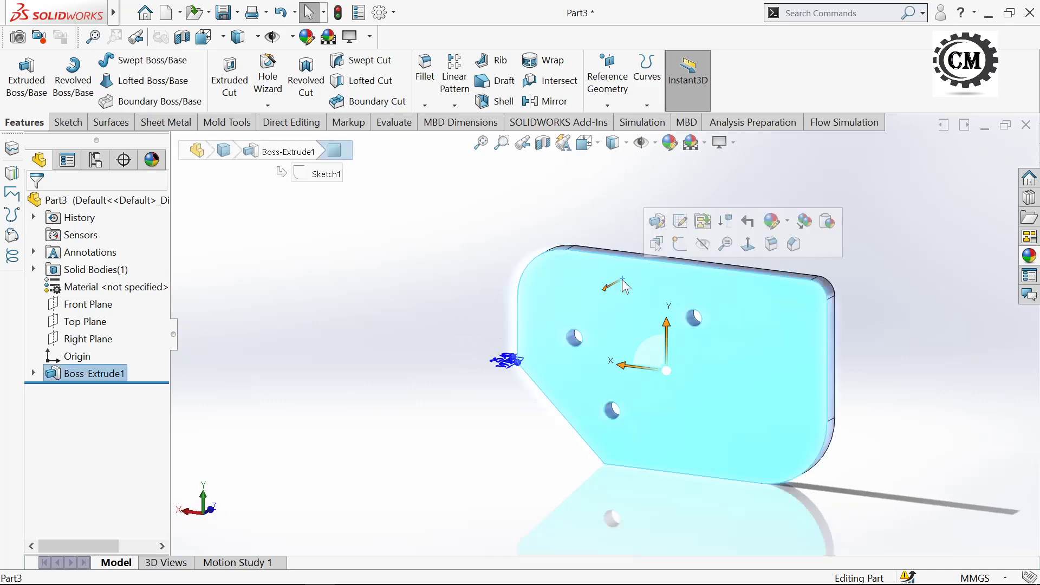
{"action": "left_click", "coordinate": [684, 247]}
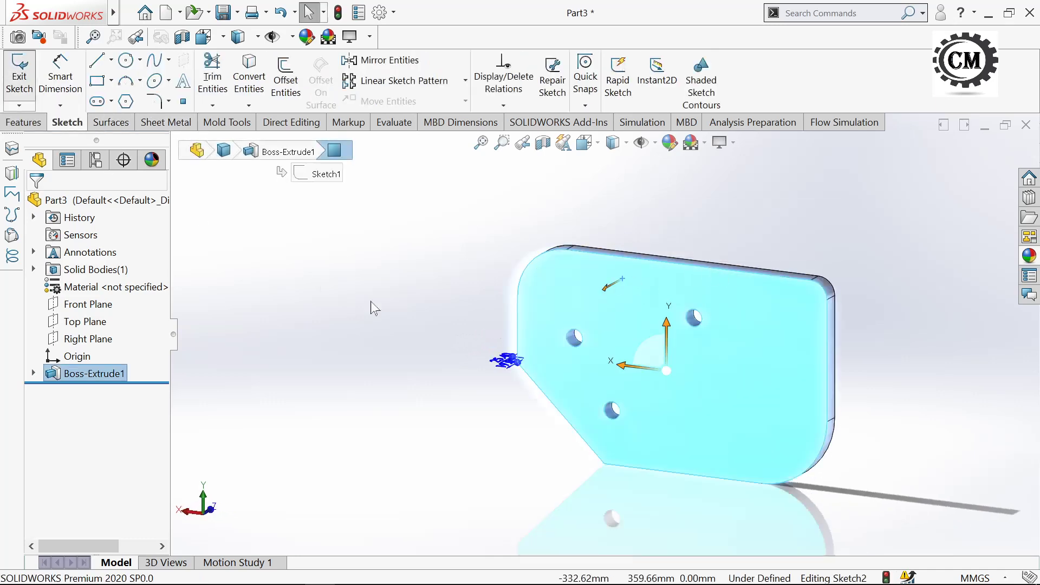
{"action": "left_click", "coordinate": [585, 142]}
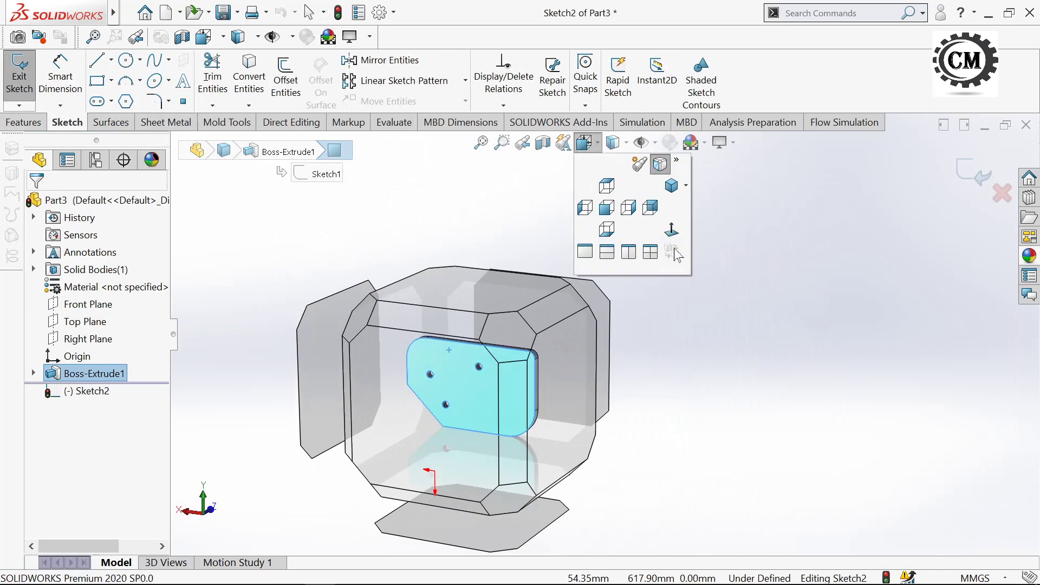
{"action": "left_click", "coordinate": [674, 249]}
{"action": "left_click", "coordinate": [480, 186]}
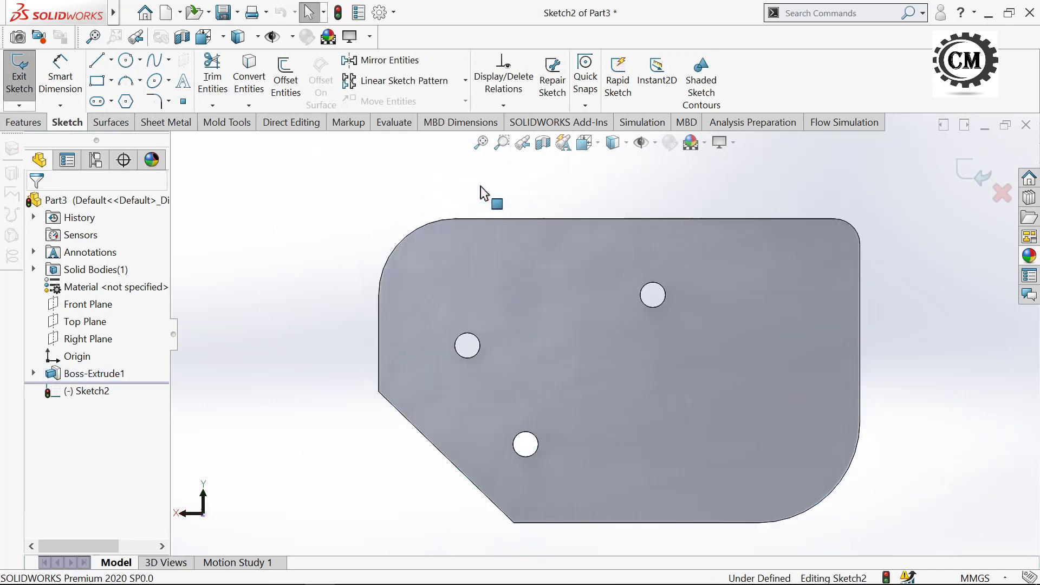
- Draw a horizontal line from the plate's right edge to the left corner arc
{"action": "key", "text": "l"}
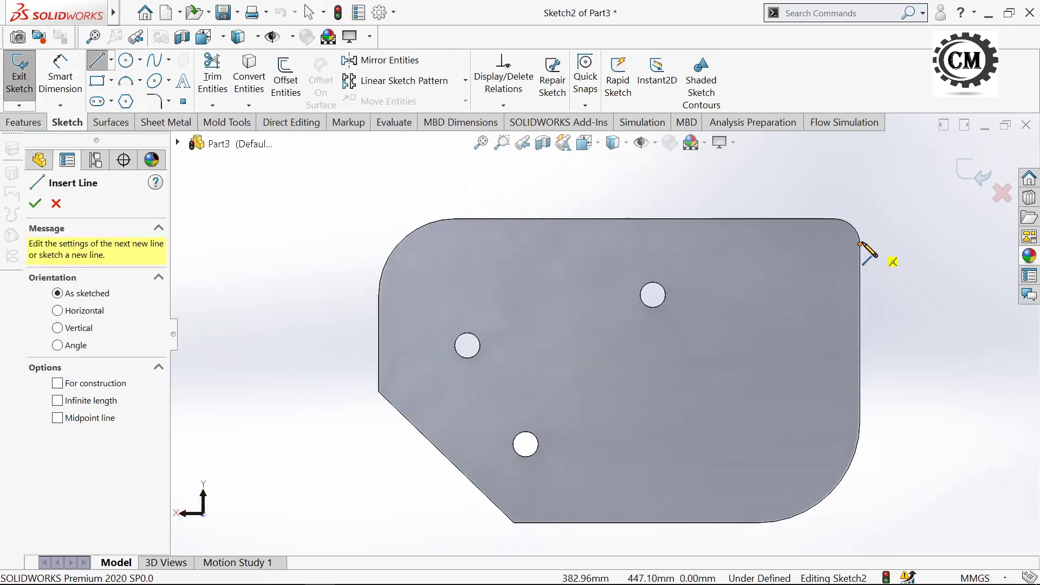
{"action": "left_click", "coordinate": [859, 244]}
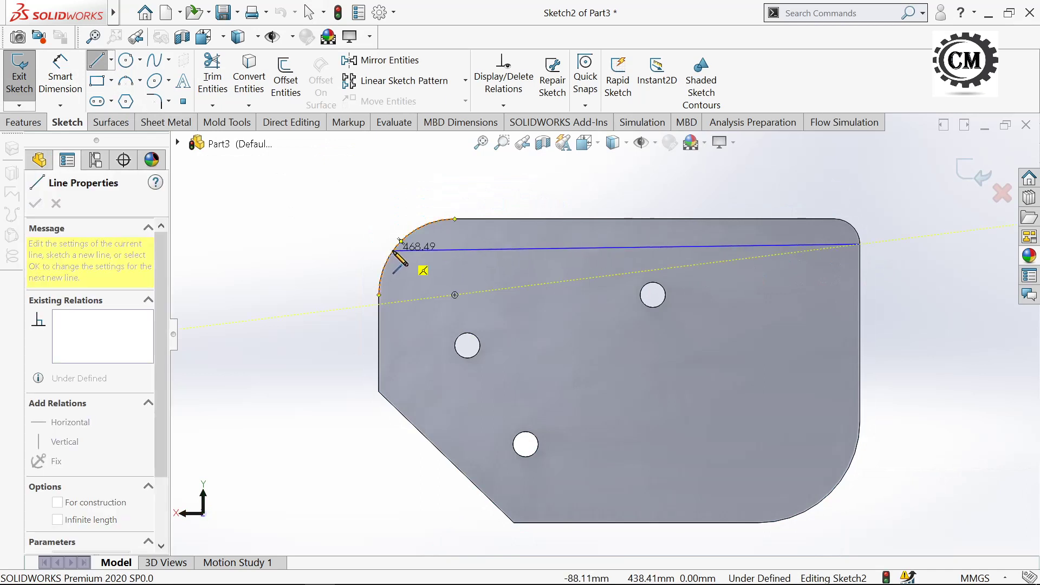
{"action": "left_click", "coordinate": [398, 245]}
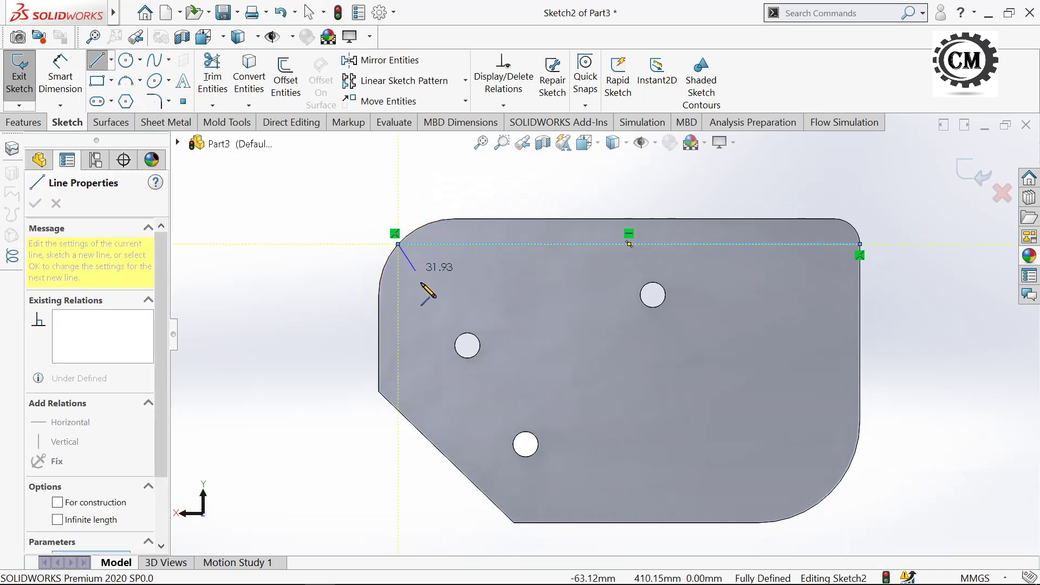
{"action": "key", "text": "Escape"}
- Convert the plate's top edge and both top corner arcs into sketch geometry
{"action": "left_click", "coordinate": [249, 82]}
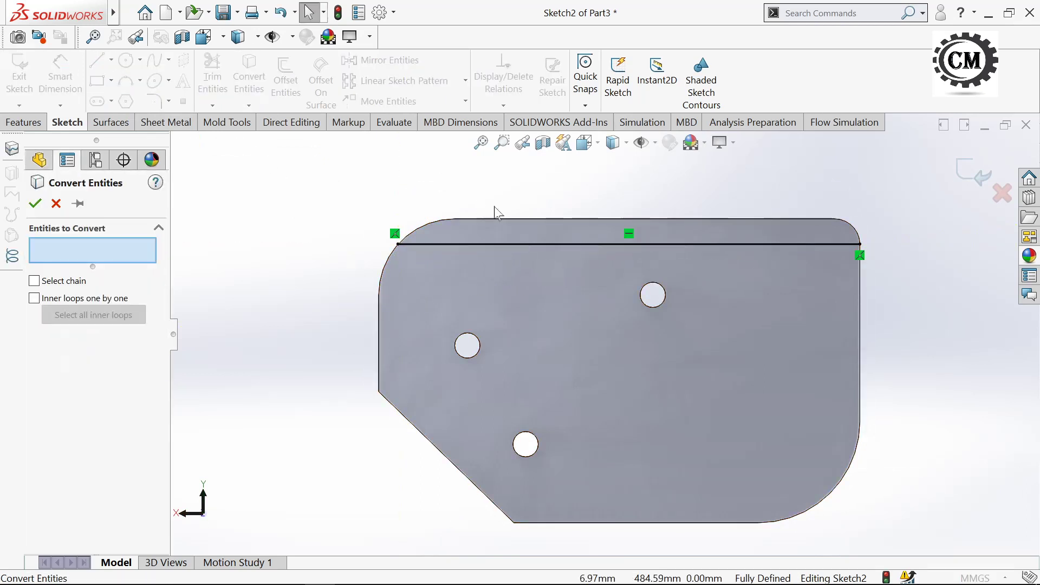
{"action": "scroll", "coordinate": [494, 206], "scroll_direction": "down", "scroll_amount": 2}
{"action": "left_click", "coordinate": [496, 238]}
{"action": "scroll", "coordinate": [603, 338], "scroll_direction": "up", "scroll_amount": 1}
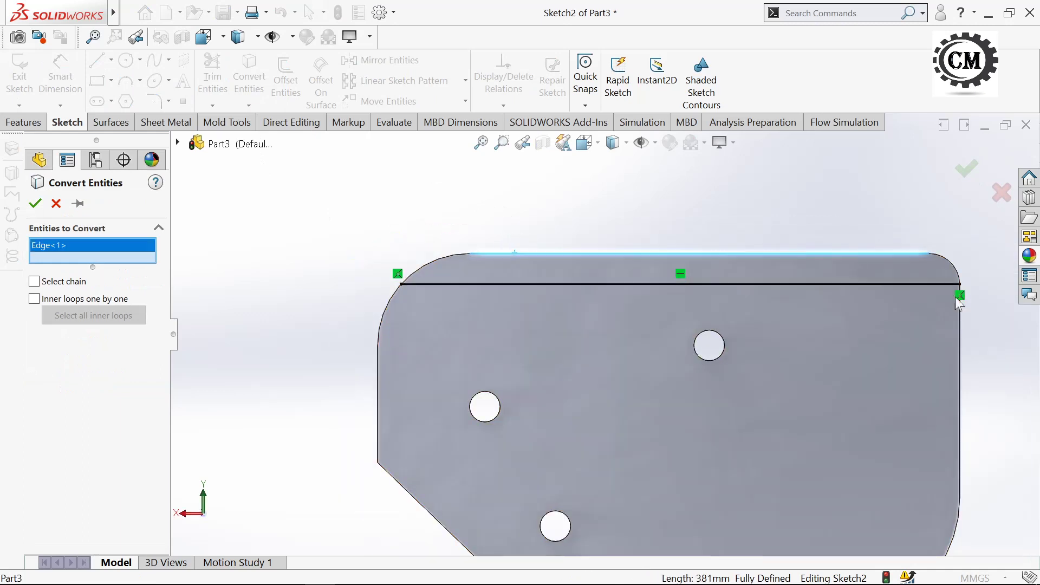
{"action": "left_click", "coordinate": [943, 273]}
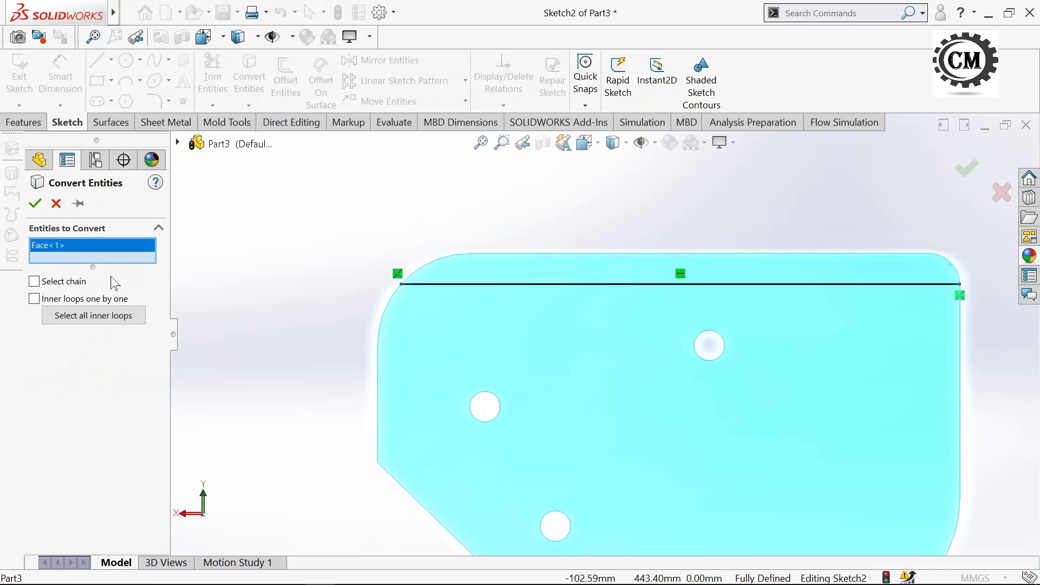
{"action": "right_click", "coordinate": [69, 258]}
{"action": "left_click", "coordinate": [116, 263]}
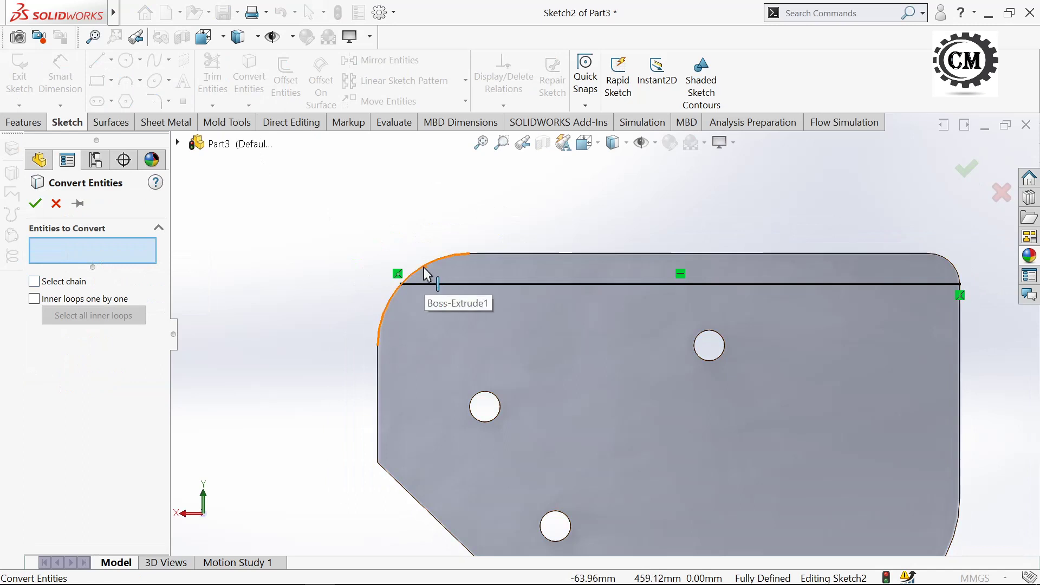
{"action": "left_click", "coordinate": [423, 268]}
{"action": "left_click", "coordinate": [480, 255]}
{"action": "scroll", "coordinate": [794, 313], "scroll_direction": "up", "scroll_amount": 2}
{"action": "scroll", "coordinate": [833, 290], "scroll_direction": "down", "scroll_amount": 3}
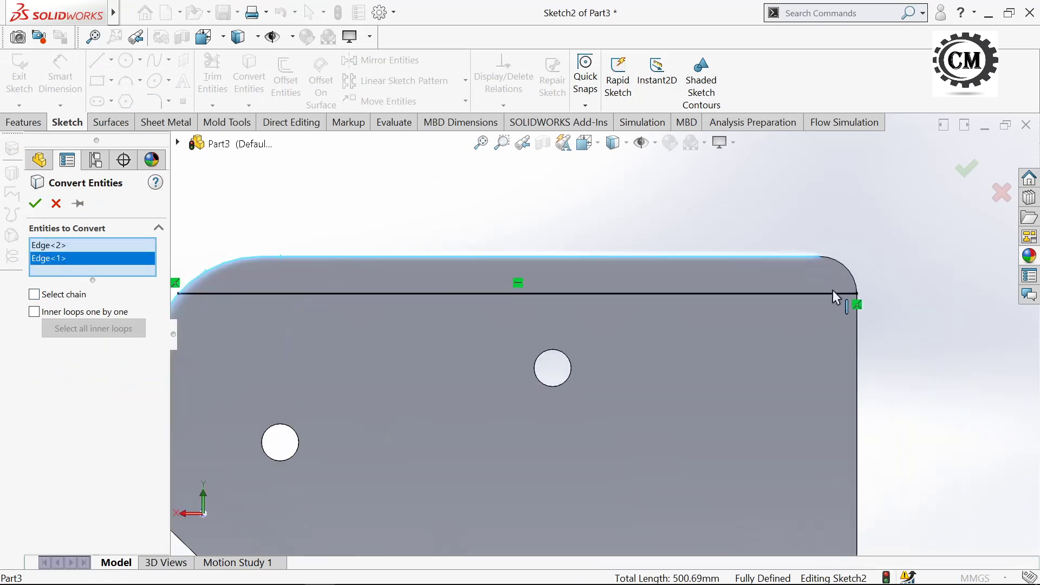
{"action": "left_click", "coordinate": [854, 278]}
{"action": "scroll", "coordinate": [673, 298], "scroll_direction": "up", "scroll_amount": 3}
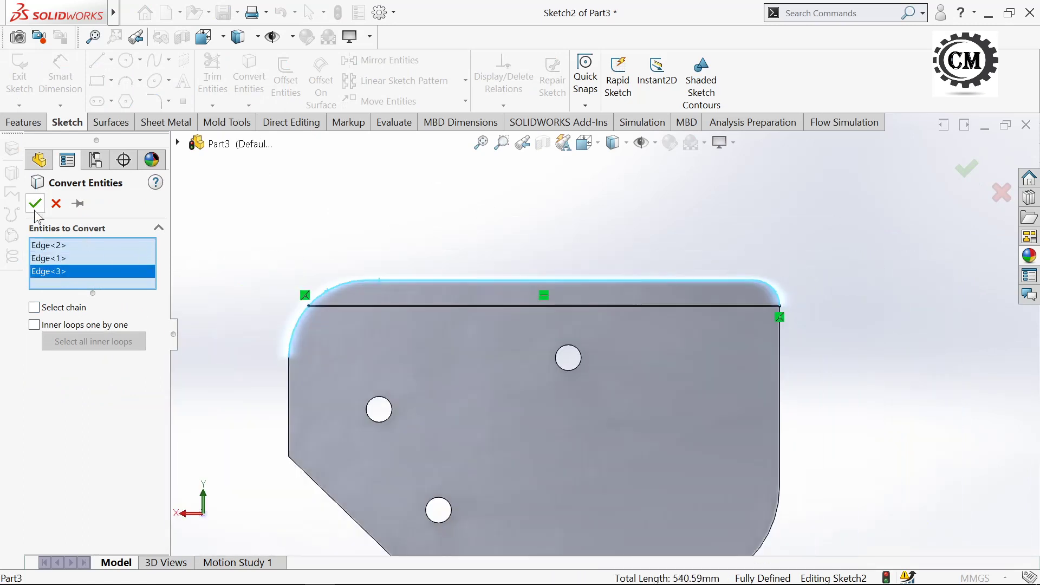
{"action": "left_click", "coordinate": [35, 204]}
- Trim the converted edges to leave a closed strip along the top
{"action": "left_click", "coordinate": [212, 71]}
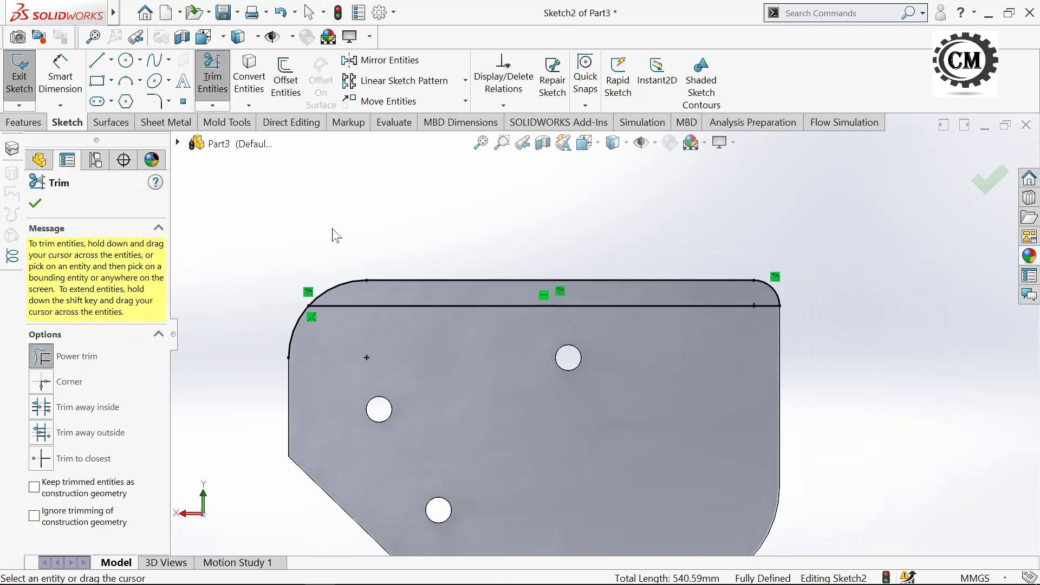
{"action": "scroll", "coordinate": [334, 238], "scroll_direction": "up", "scroll_amount": 3}
{"action": "scroll", "coordinate": [316, 376], "scroll_direction": "down", "scroll_amount": 3}
{"action": "left_click", "coordinate": [35, 204]}
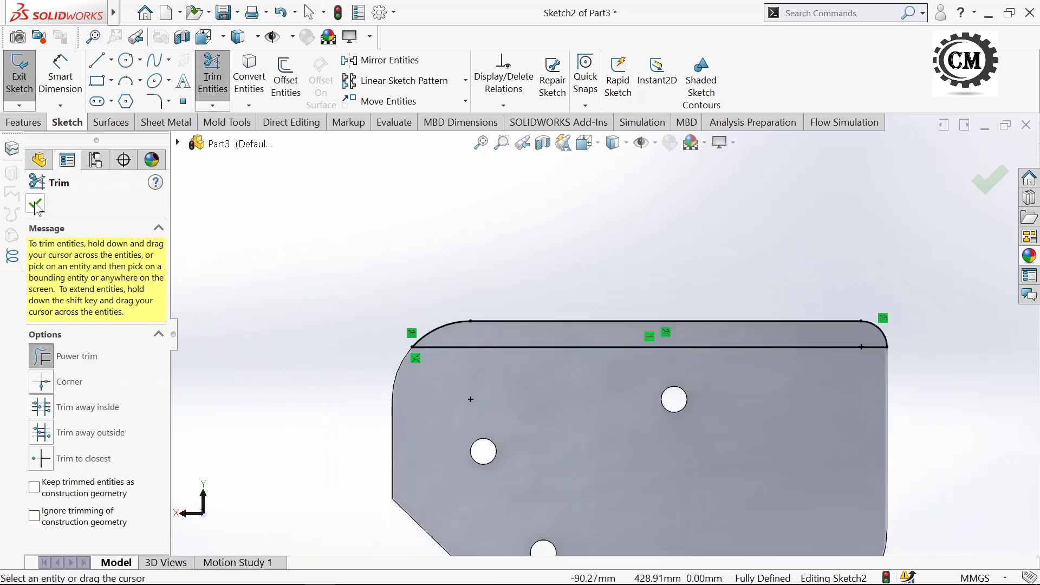
{"action": "left_click", "coordinate": [23, 122]}
{"action": "left_click", "coordinate": [26, 75]}
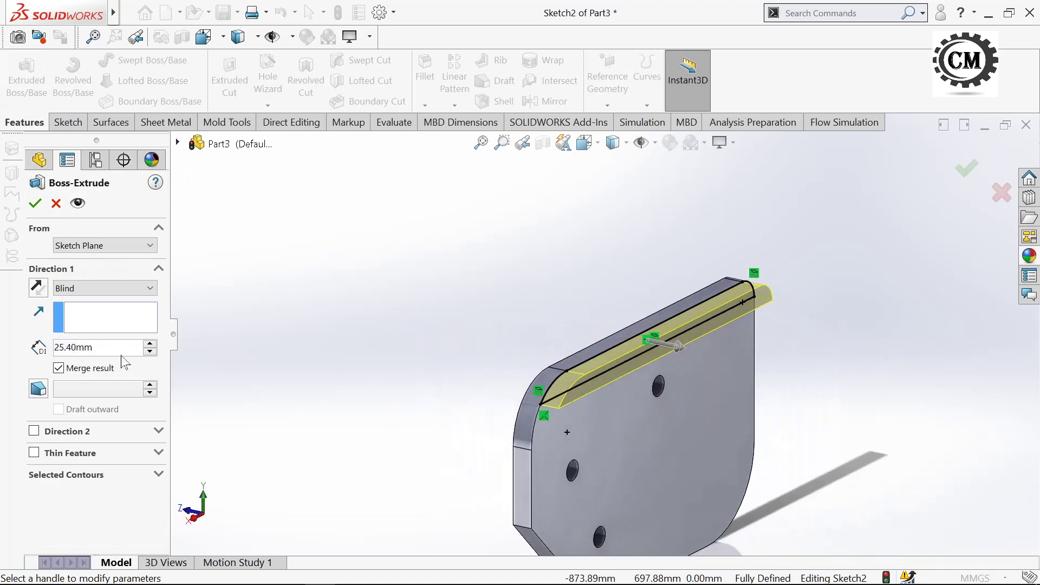
- Extrude the top strip 38.10 mm blind to form the lip, then orbit the model
{"action": "double_click", "coordinate": [73, 347]}
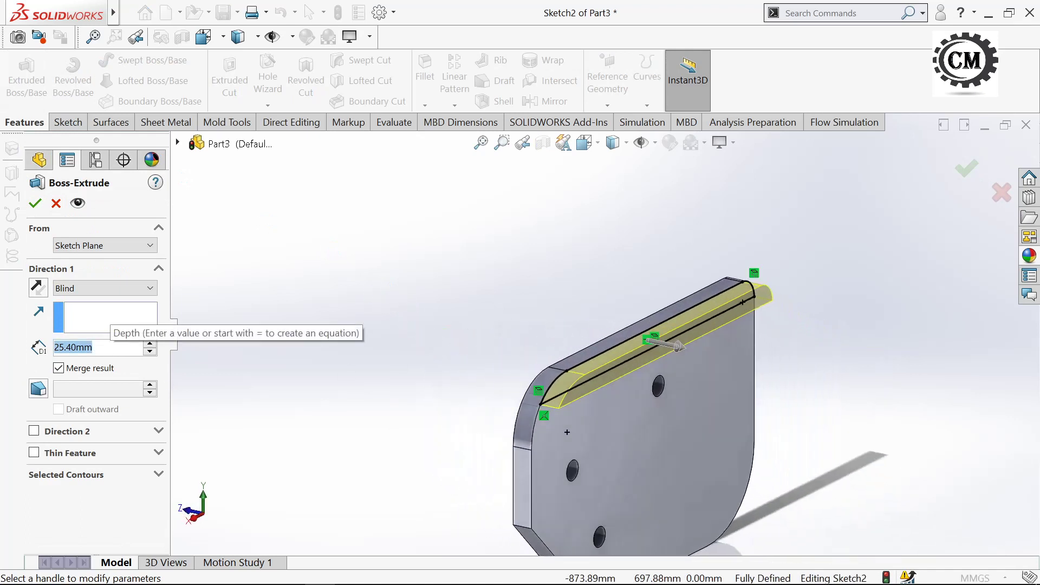
{"action": "type", "text": "38.1"}
{"action": "key", "text": "Return"}
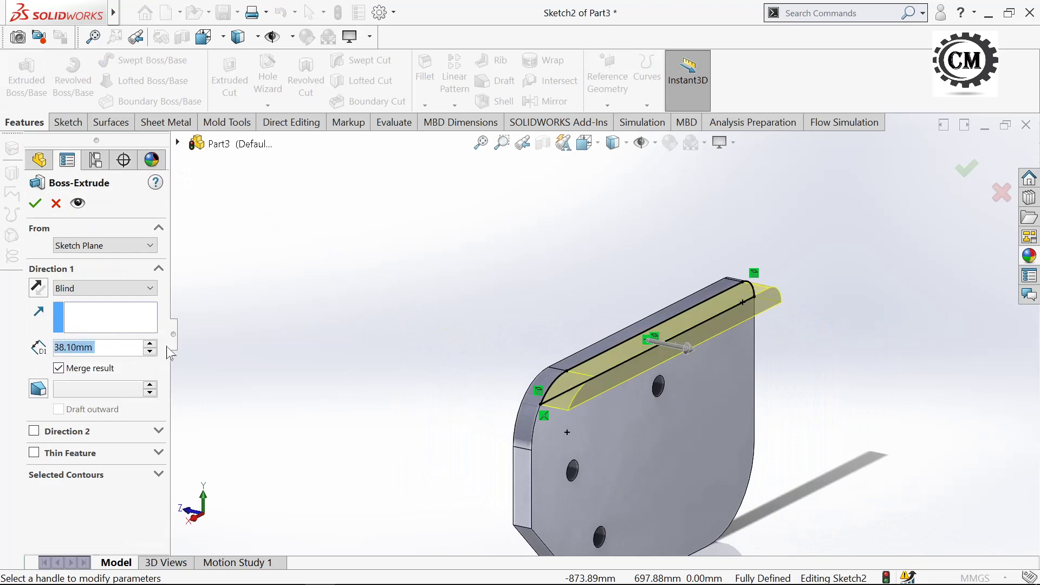
{"action": "left_click", "coordinate": [36, 204]}
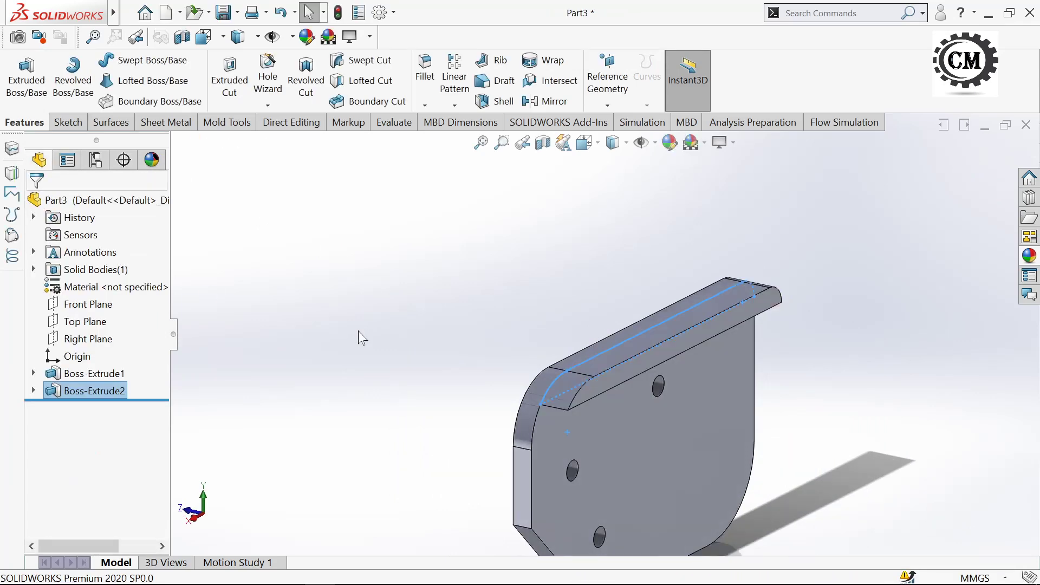
{"action": "mouse_move", "coordinate": [358, 330]}
{"action": "middle_mouse_down"}
{"action": "mouse_move", "coordinate": [338, 346]}
{"action": "mouse_move", "coordinate": [425, 331]}
{"action": "mouse_move", "coordinate": [342, 349]}
{"action": "mouse_move", "coordinate": [557, 431]}
{"action": "middle_mouse_up"}
- Start a sketch on the plate's flat face, view it normal to, and toggle shadows
{"action": "left_click", "coordinate": [546, 375]}
{"action": "left_click", "coordinate": [602, 315]}
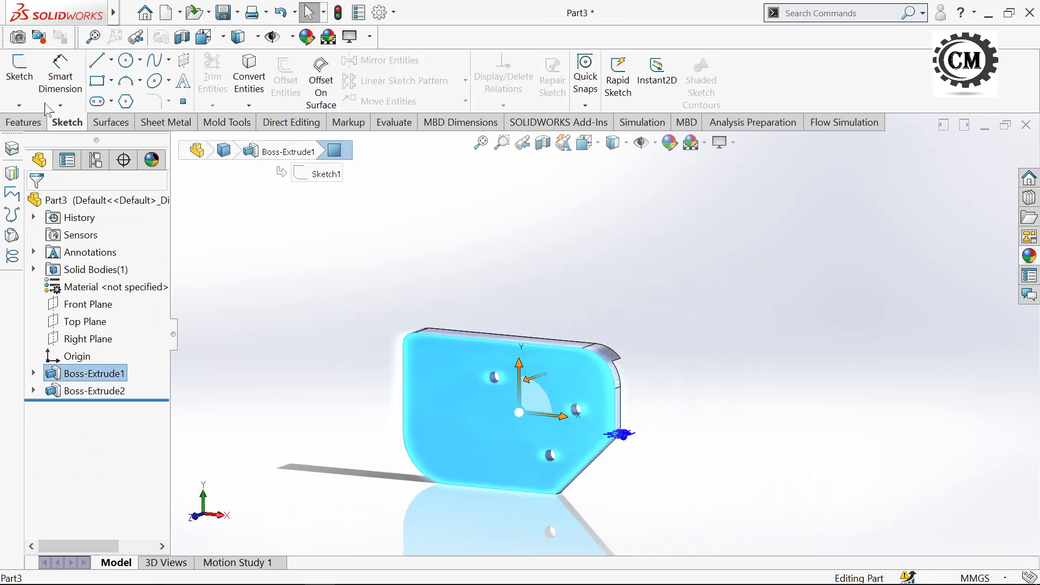
{"action": "left_click", "coordinate": [587, 142]}
{"action": "left_click", "coordinate": [668, 243]}
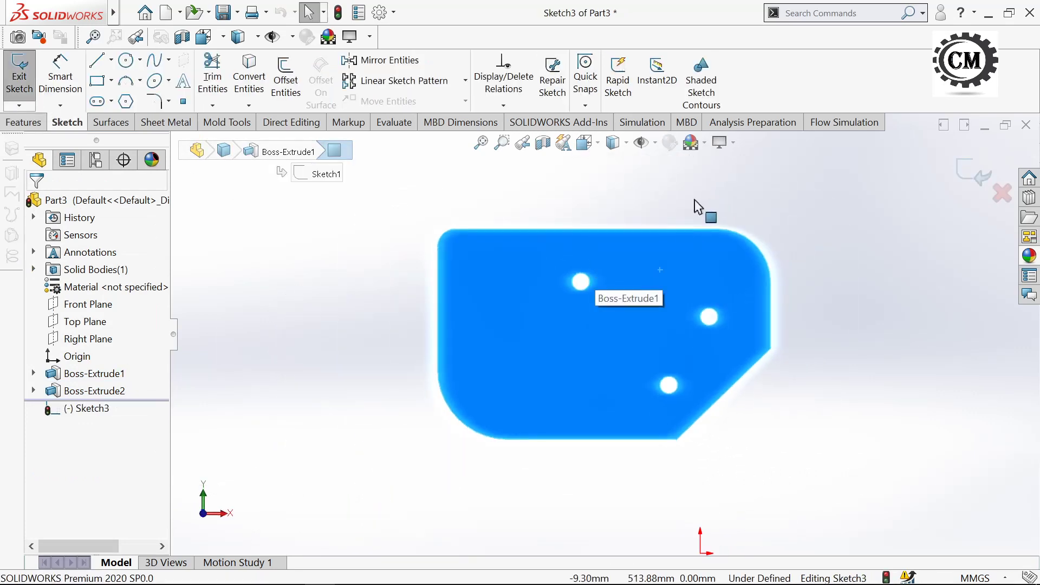
{"action": "left_click", "coordinate": [695, 208]}
{"action": "left_click", "coordinate": [732, 143]}
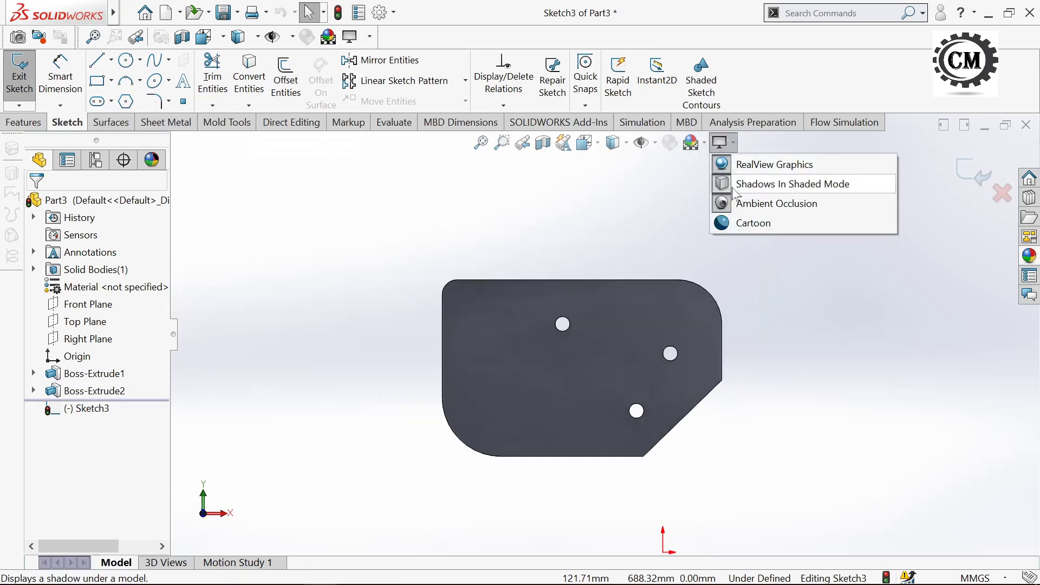
{"action": "left_click", "coordinate": [753, 204]}
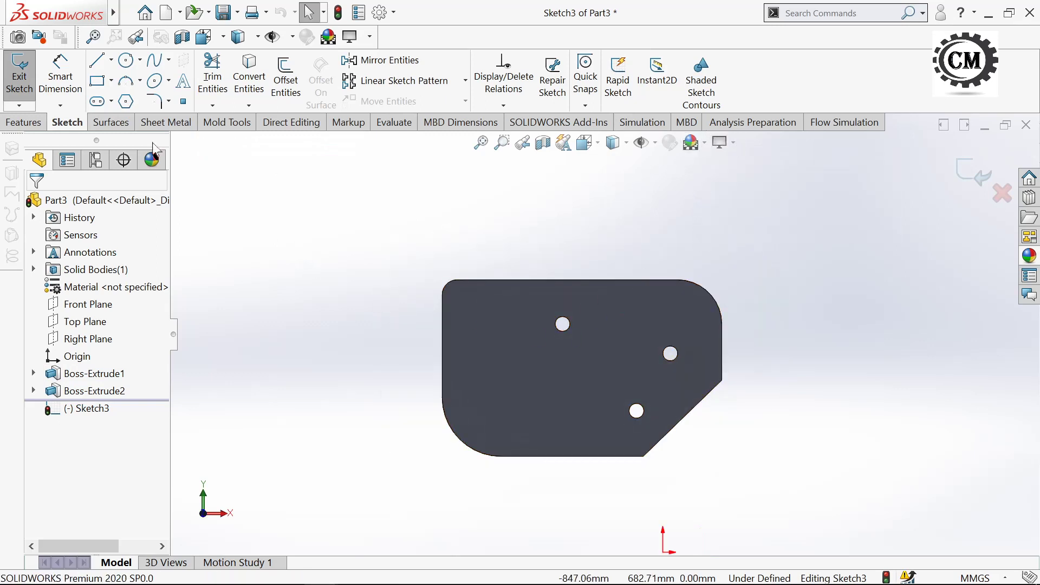
- Draw three lines outlining the top-left corner block, ending at the corner arc
{"action": "left_click", "coordinate": [98, 63]}
{"action": "scroll", "coordinate": [413, 289], "scroll_direction": "down", "scroll_amount": 4}
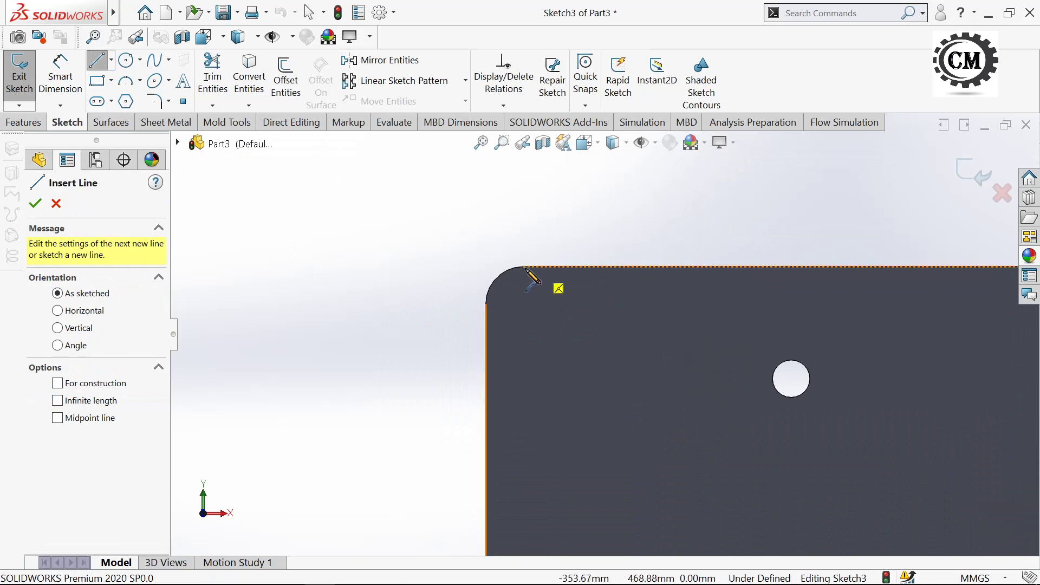
{"action": "scroll", "coordinate": [526, 270], "scroll_direction": "up", "scroll_amount": 3}
{"action": "left_click", "coordinate": [557, 295]}
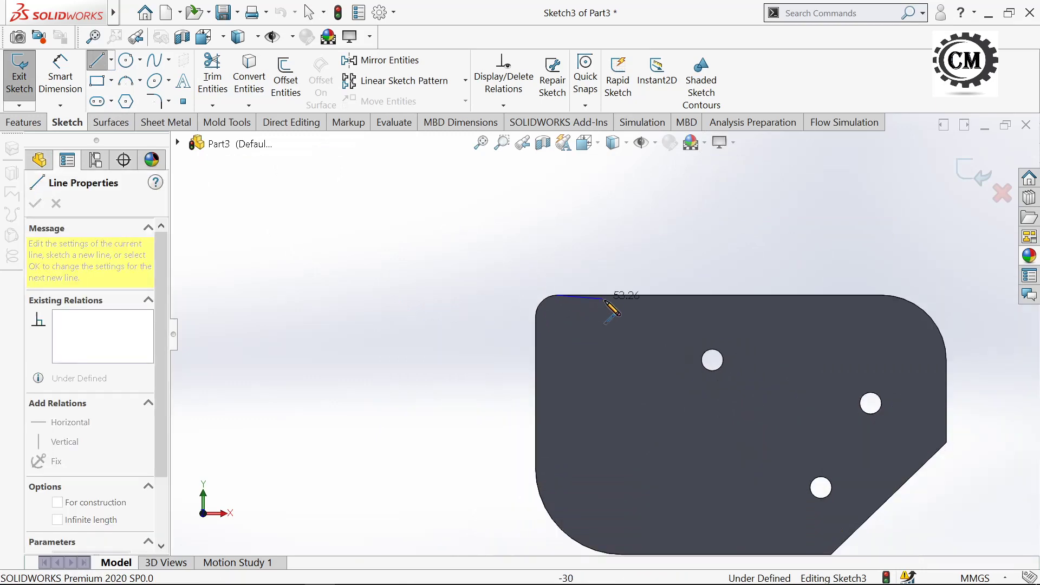
{"action": "left_click", "coordinate": [629, 295]}
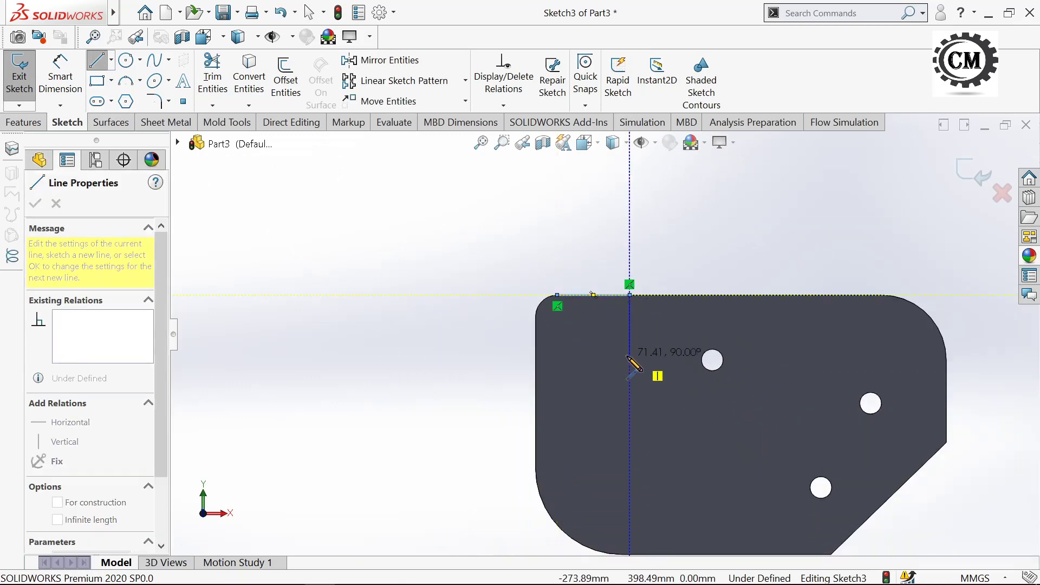
{"action": "left_click", "coordinate": [630, 361]}
{"action": "scroll", "coordinate": [539, 363], "scroll_direction": "down", "scroll_amount": 4}
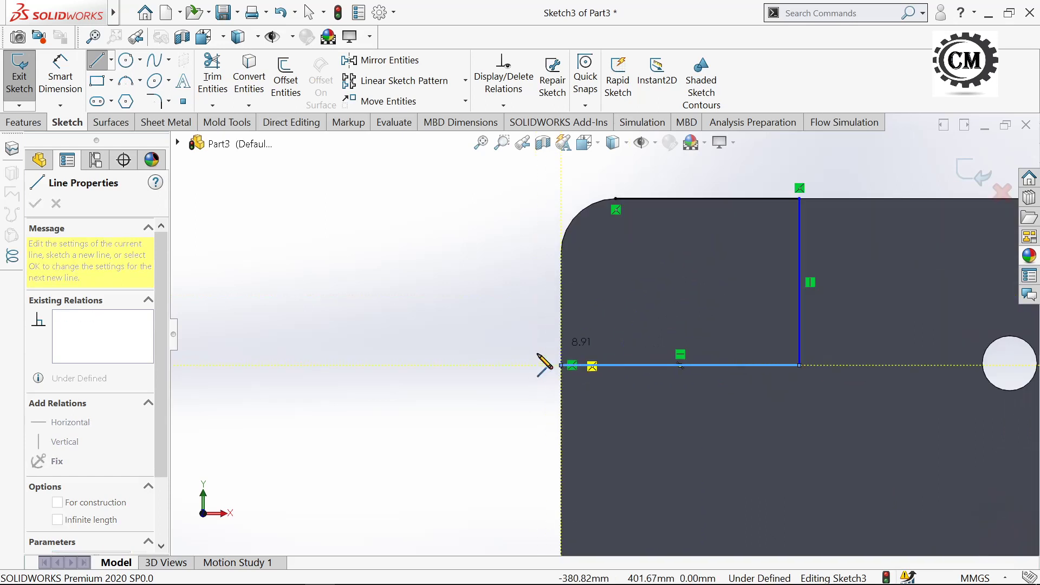
{"action": "left_click", "coordinate": [562, 253]}
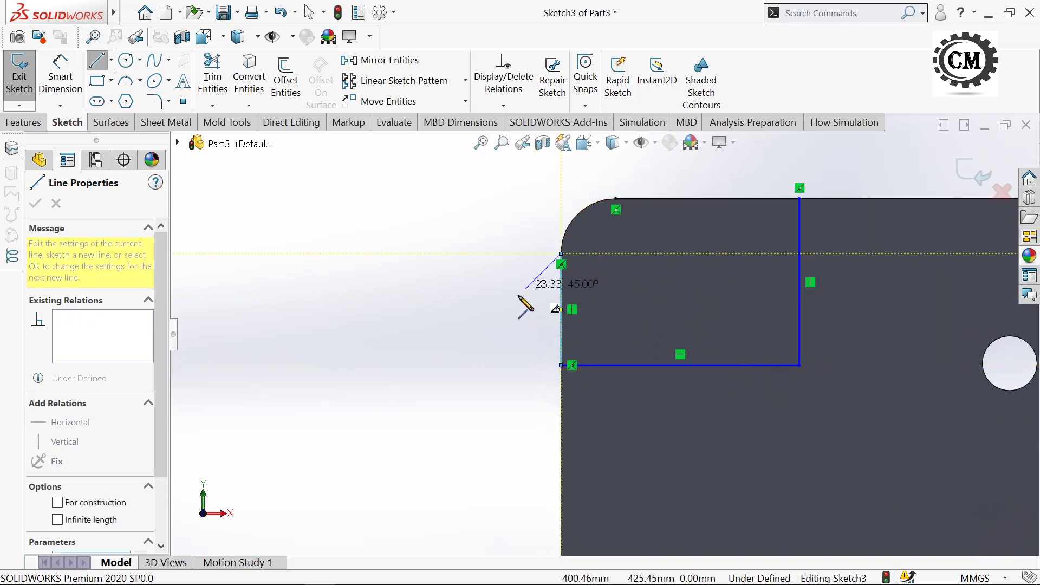
{"action": "key", "text": "Escape"}
{"action": "scroll", "coordinate": [503, 301], "scroll_direction": "up", "scroll_amount": 2}
- Convert the rounded top-left corner arc into the sketch to close the profile
{"action": "left_click", "coordinate": [250, 70]}
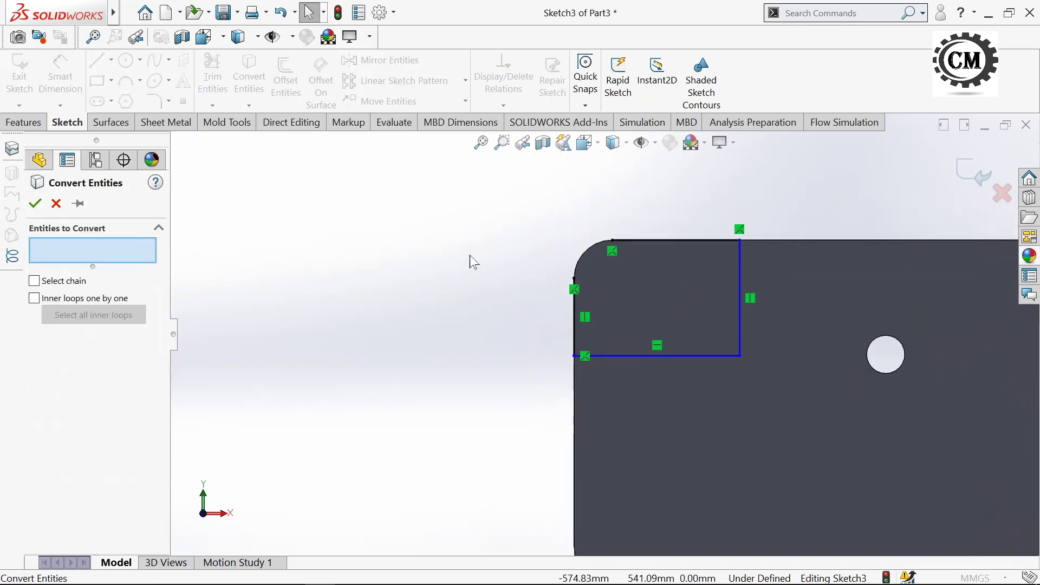
{"action": "scroll", "coordinate": [538, 263], "scroll_direction": "down", "scroll_amount": 3}
{"action": "scroll", "coordinate": [635, 263], "scroll_direction": "up", "scroll_amount": 3}
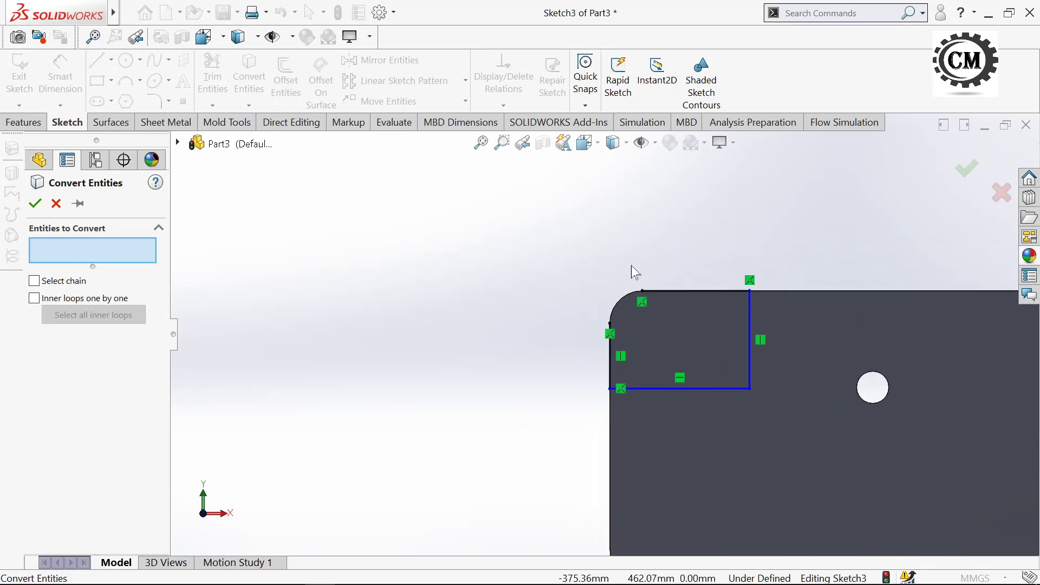
{"action": "left_click", "coordinate": [618, 312]}
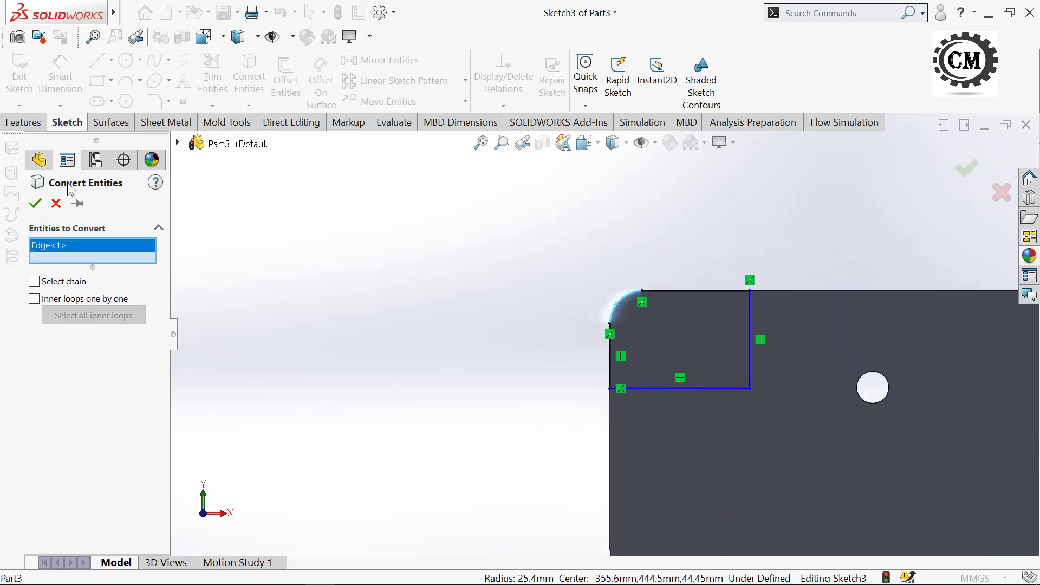
{"action": "left_click", "coordinate": [36, 203]}
{"action": "left_click", "coordinate": [61, 78]}
- Dimension the corner profile's top edge to a 63.5 mm width
{"action": "scroll", "coordinate": [666, 303], "scroll_direction": "down", "scroll_amount": 2}
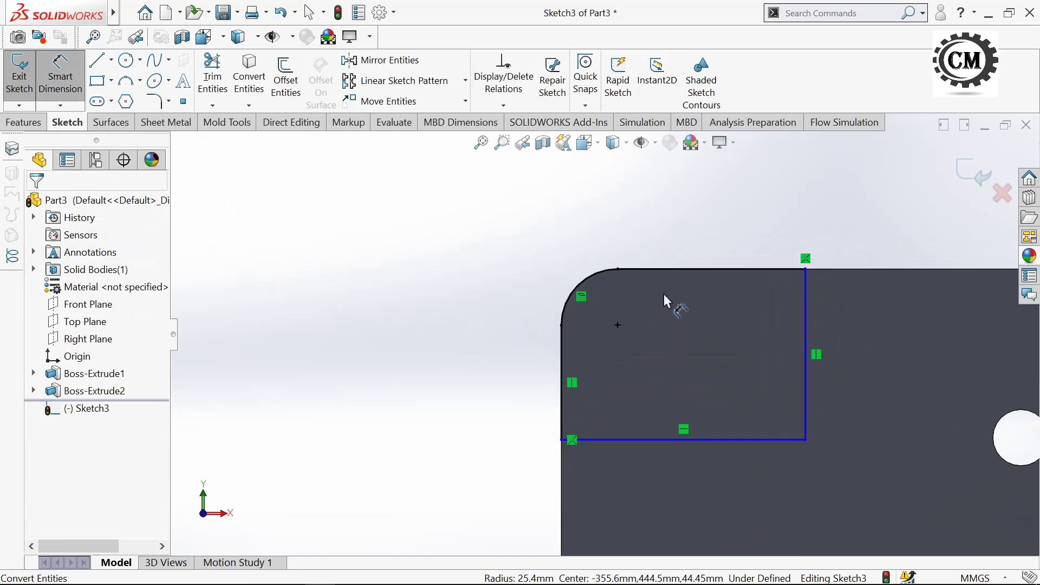
{"action": "scroll", "coordinate": [758, 319], "scroll_direction": "up", "scroll_amount": 1}
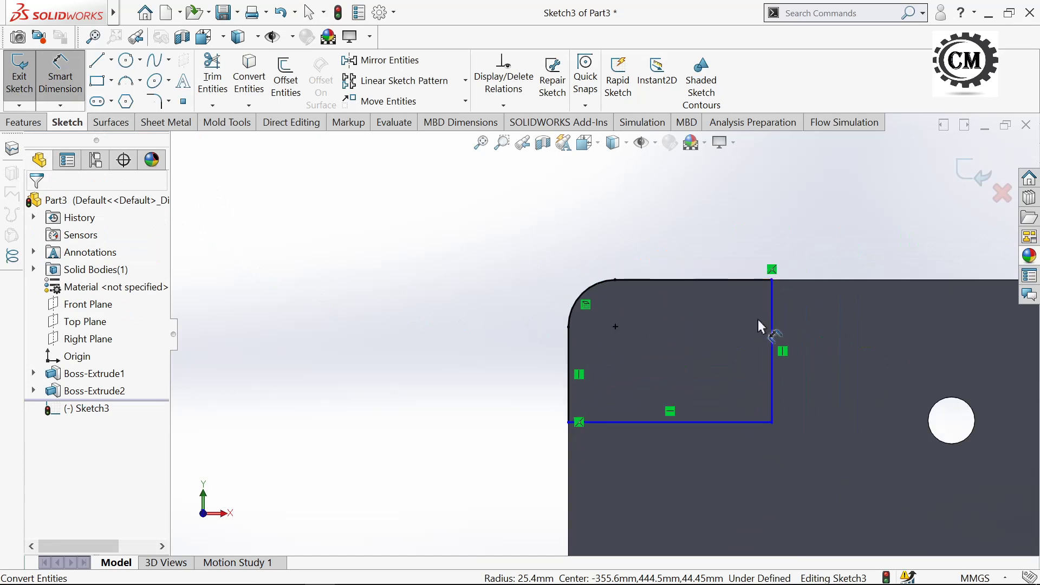
{"action": "left_click", "coordinate": [705, 280]}
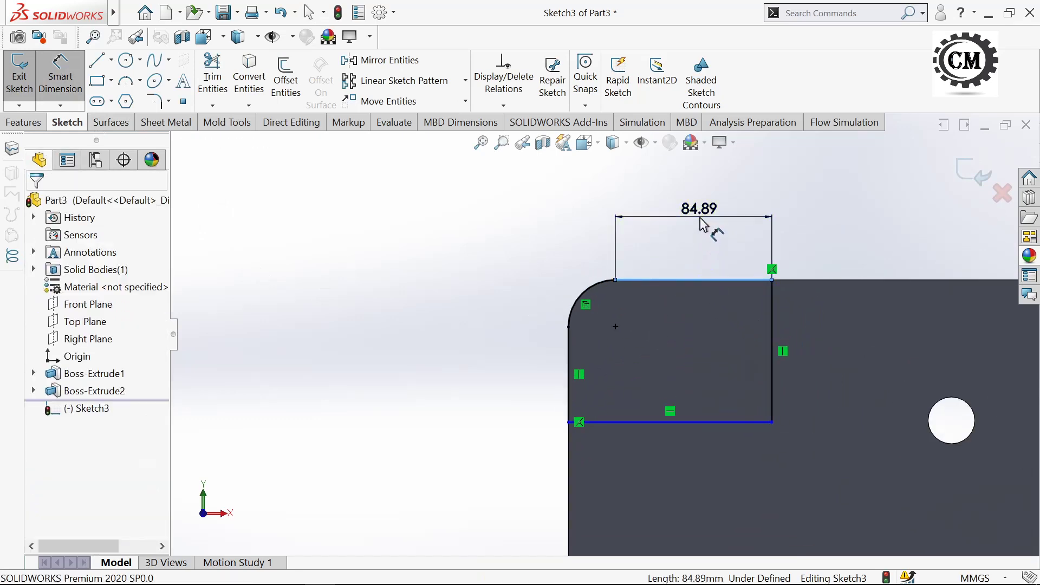
{"action": "left_click", "coordinate": [698, 213]}
{"action": "type", "text": "6"}
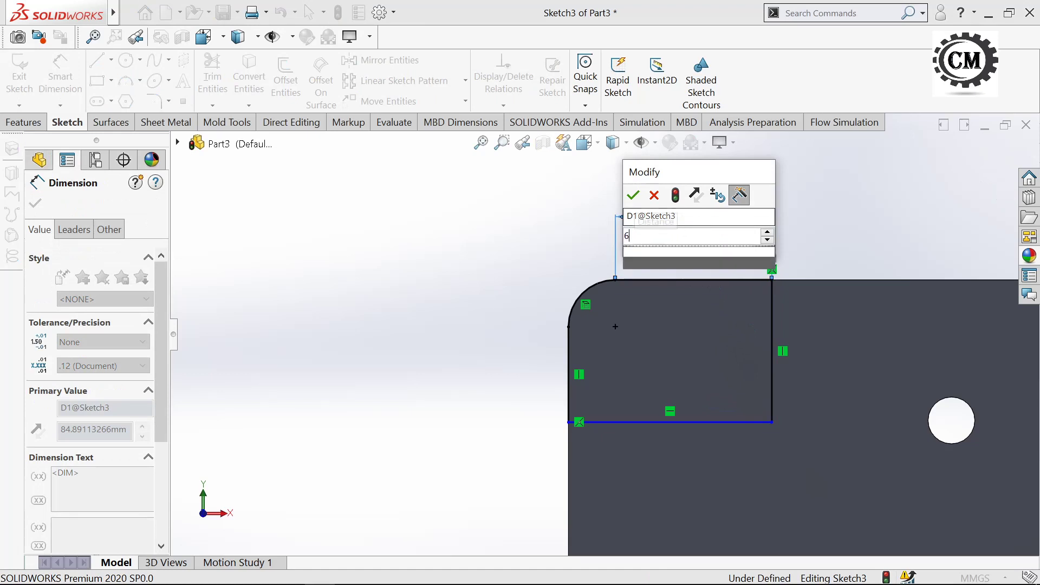
{"action": "type", "text": "3.5"}
{"action": "left_click", "coordinate": [635, 196]}
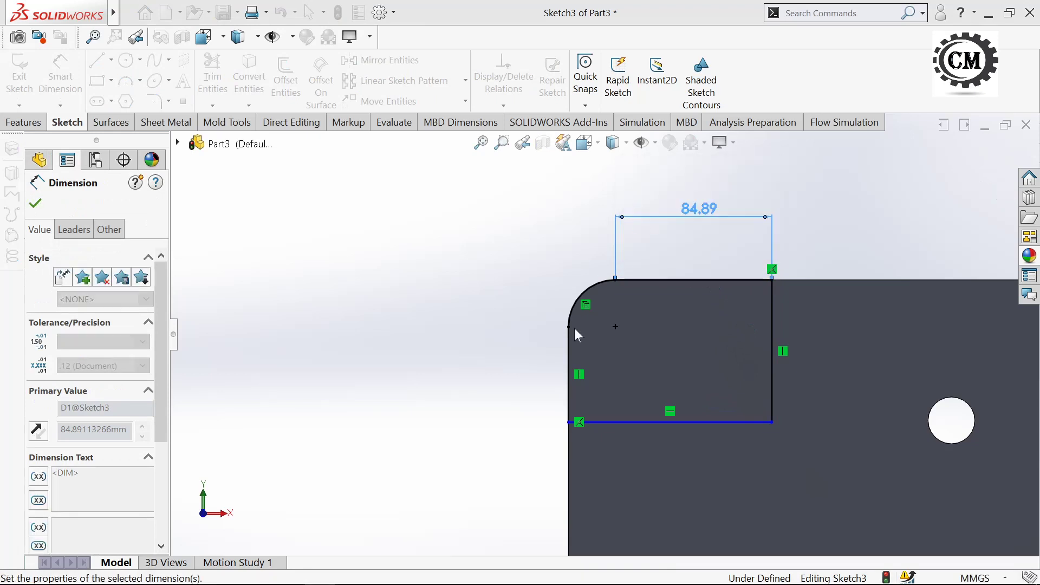
- Dimension the left edge to a 63.5 mm height and exit the corner sketch
{"action": "left_click", "coordinate": [568, 387]}
{"action": "left_click", "coordinate": [512, 384]}
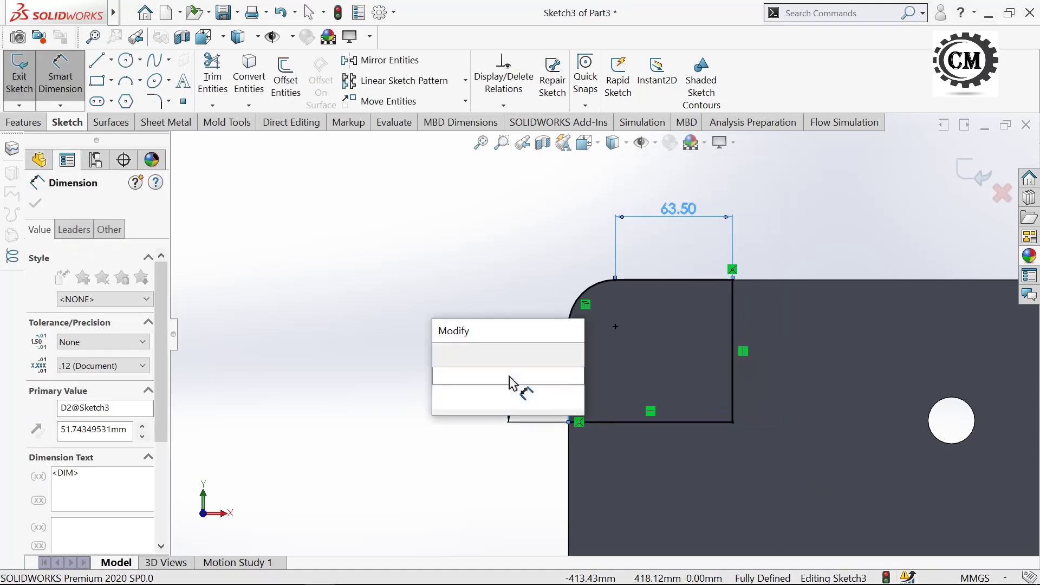
{"action": "type", "text": "63.5"}
{"action": "left_click", "coordinate": [443, 354]}
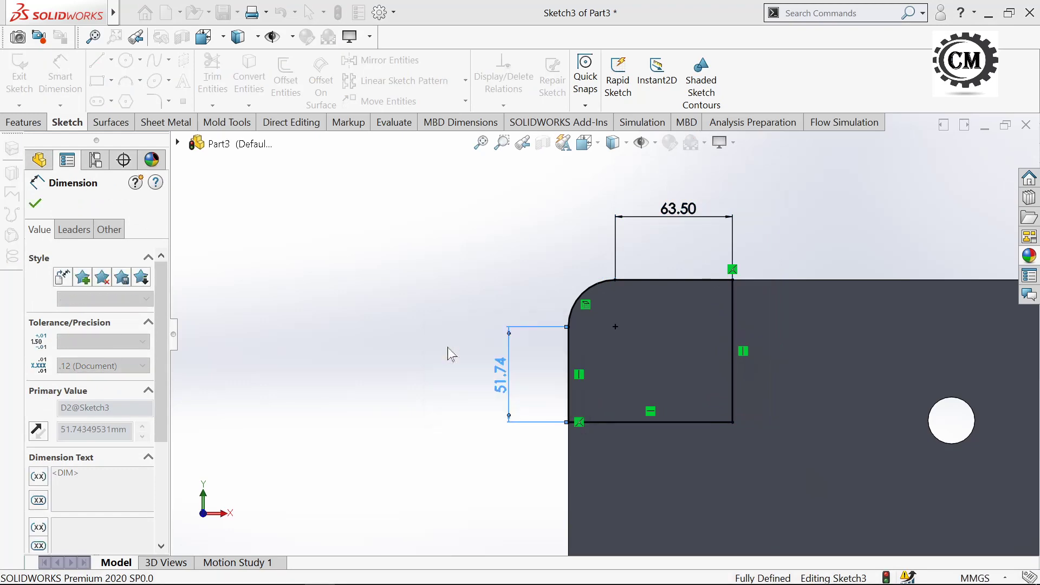
{"action": "left_click", "coordinate": [35, 204]}
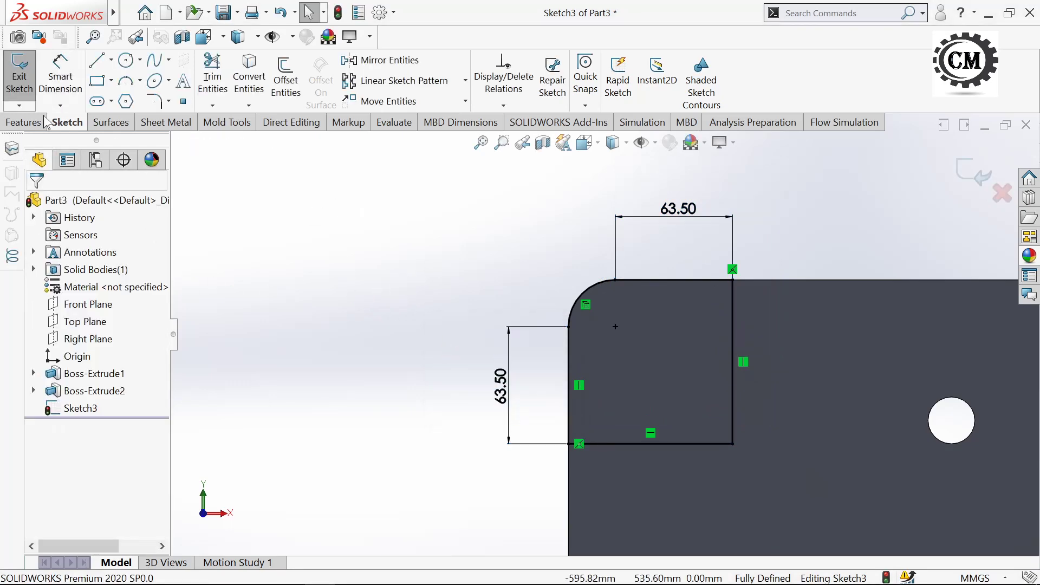
{"action": "left_click", "coordinate": [20, 91]}
{"action": "left_click", "coordinate": [34, 122]}
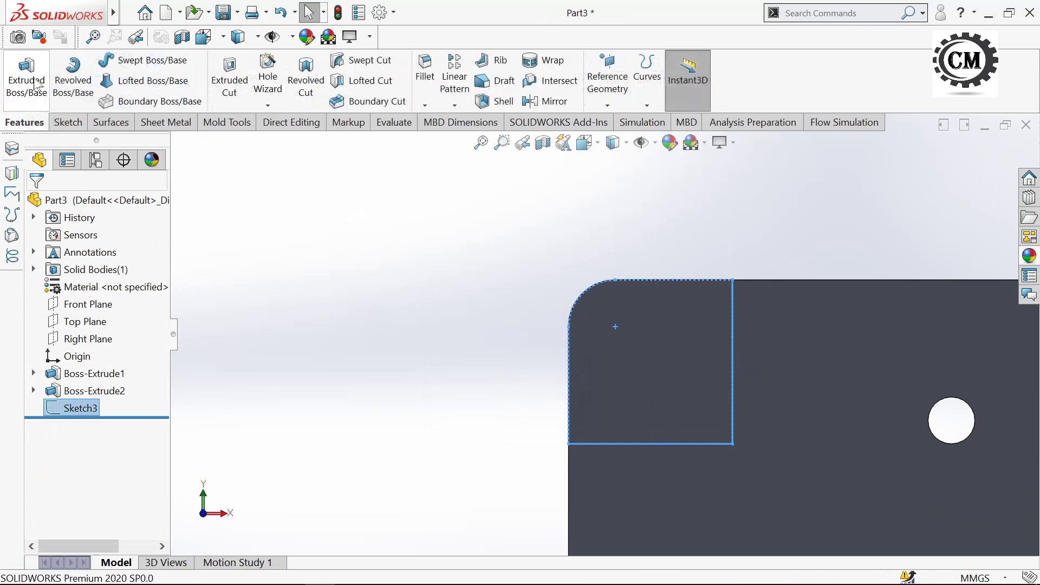
- Extrude the corner sketch 1in (25.40 mm) blind to form the corner block
{"action": "left_click", "coordinate": [27, 96]}
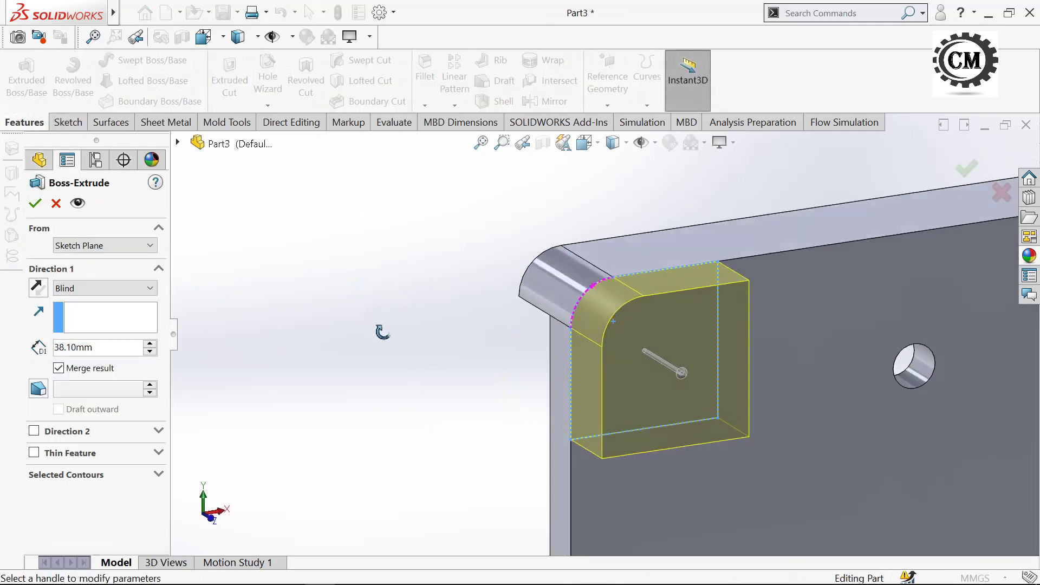
{"action": "left_click", "coordinate": [106, 349]}
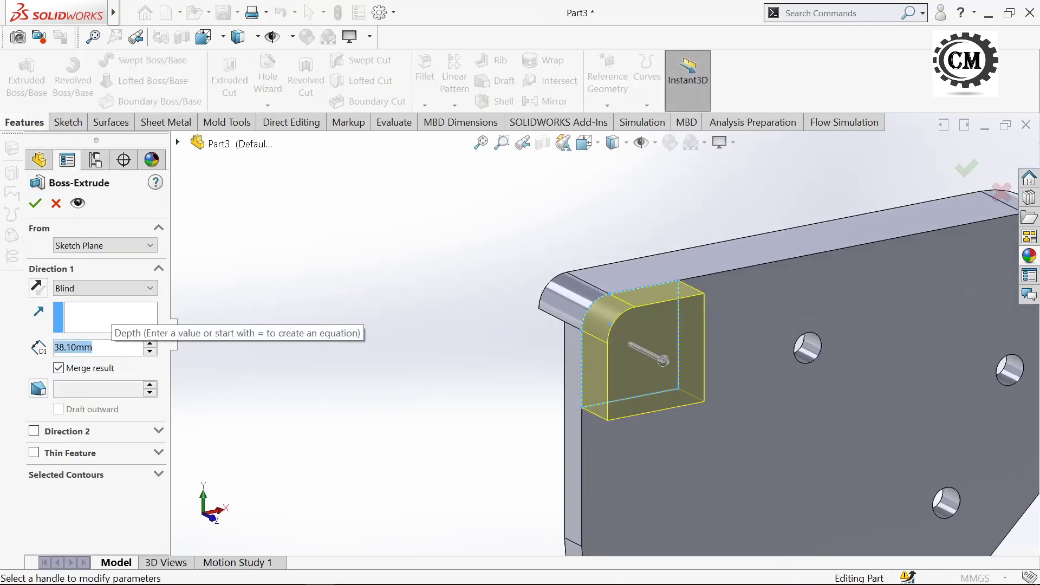
{"action": "type", "text": "1in"}
{"action": "key", "text": "Return"}
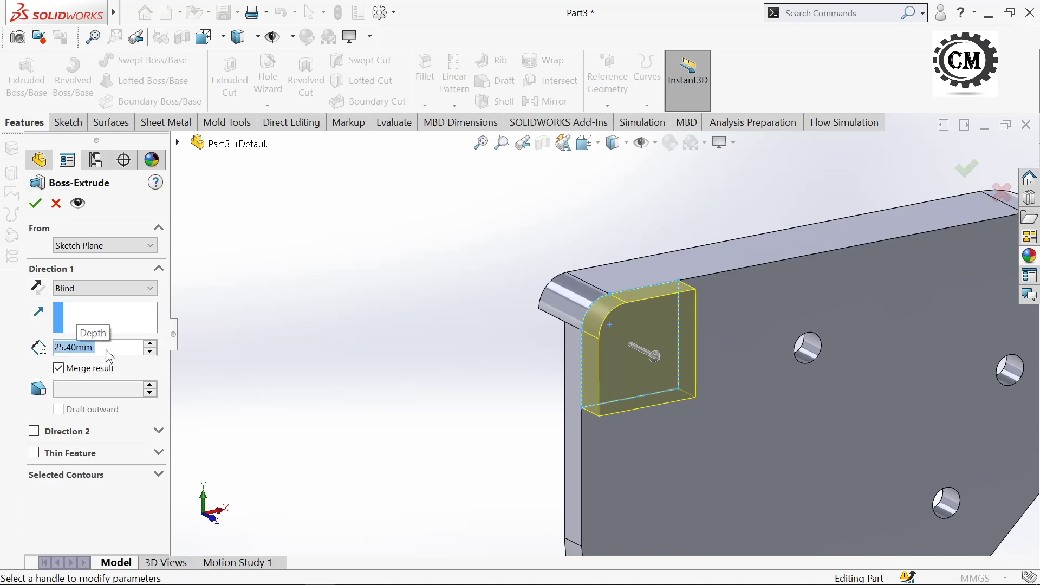
{"action": "left_click", "coordinate": [36, 205]}
- Start a new sketch on the plate's narrow side face and view it straight on
{"action": "scroll", "coordinate": [397, 340], "scroll_direction": "up", "scroll_amount": 2}
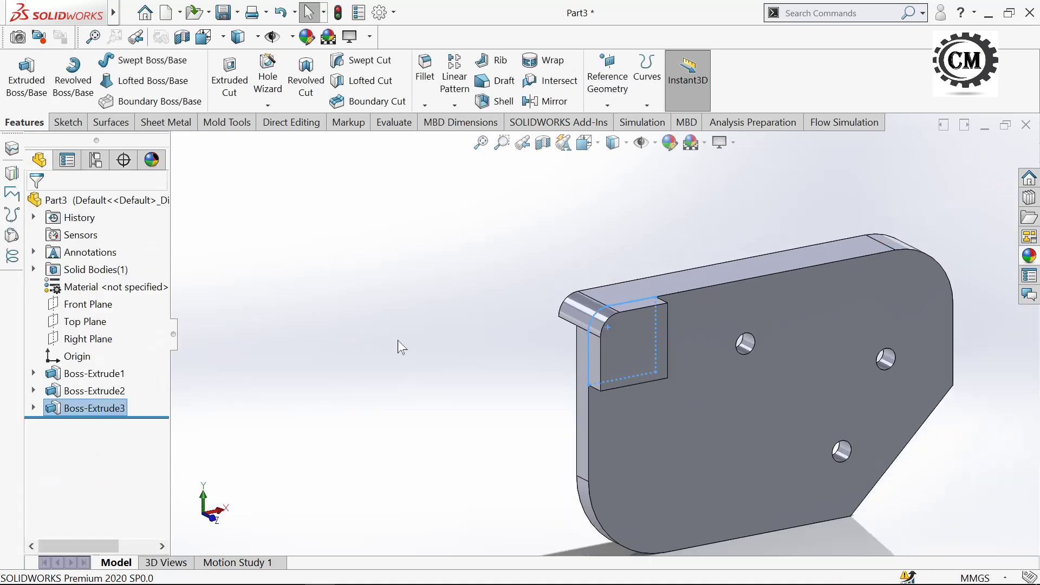
{"action": "middle_click_drag", "start_coordinate": [387, 360], "coordinate": [441, 336]}
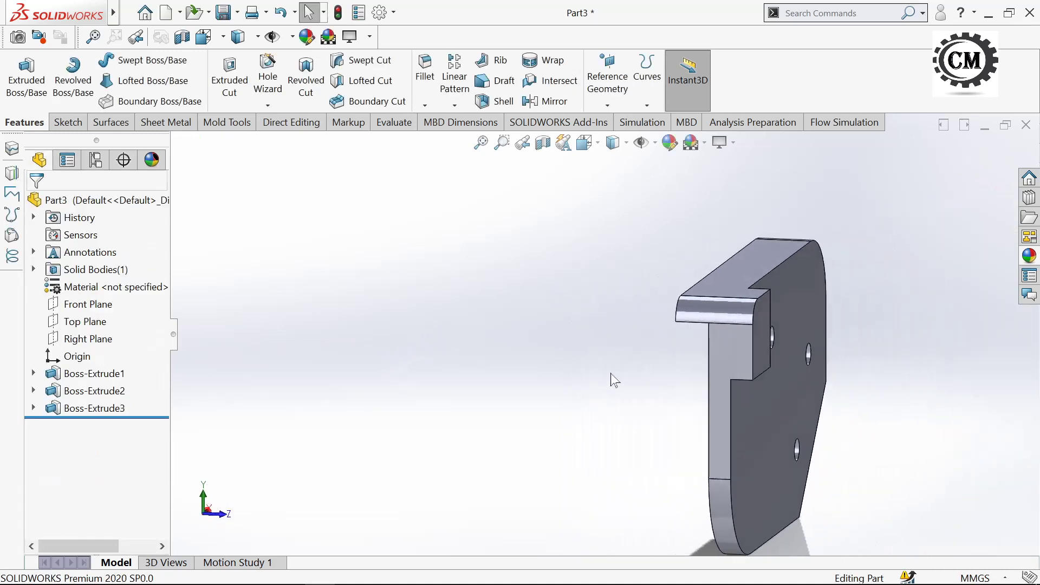
{"action": "left_click", "coordinate": [741, 365]}
{"action": "left_click", "coordinate": [64, 123]}
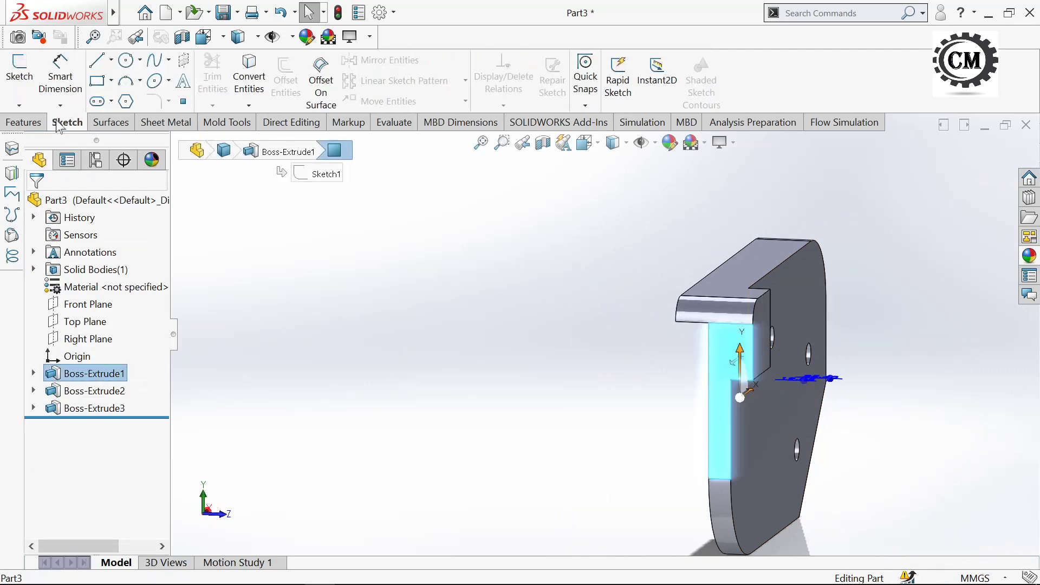
{"action": "left_click", "coordinate": [19, 81]}
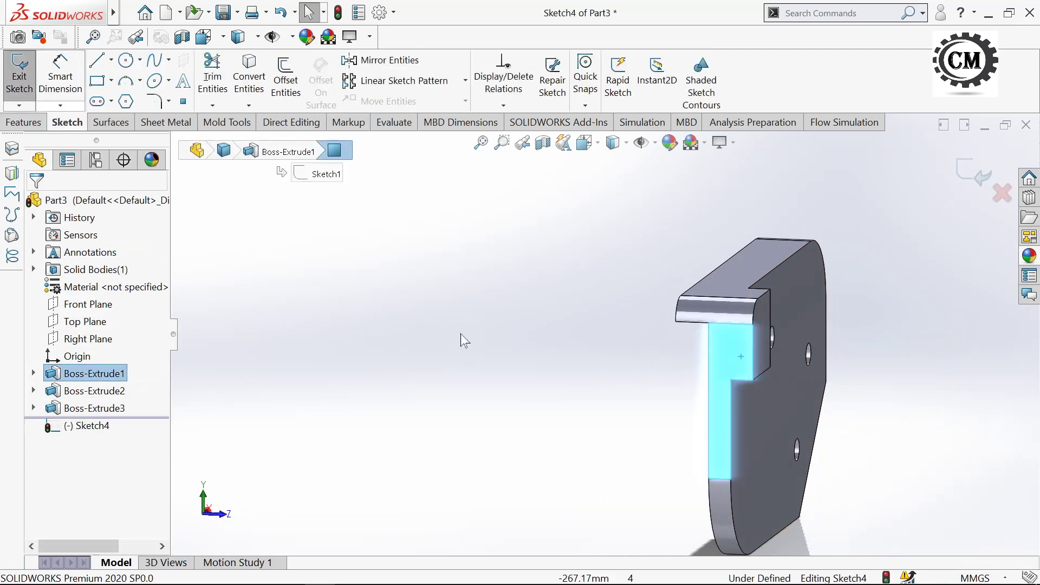
{"action": "left_click", "coordinate": [584, 143]}
{"action": "left_click", "coordinate": [651, 185]}
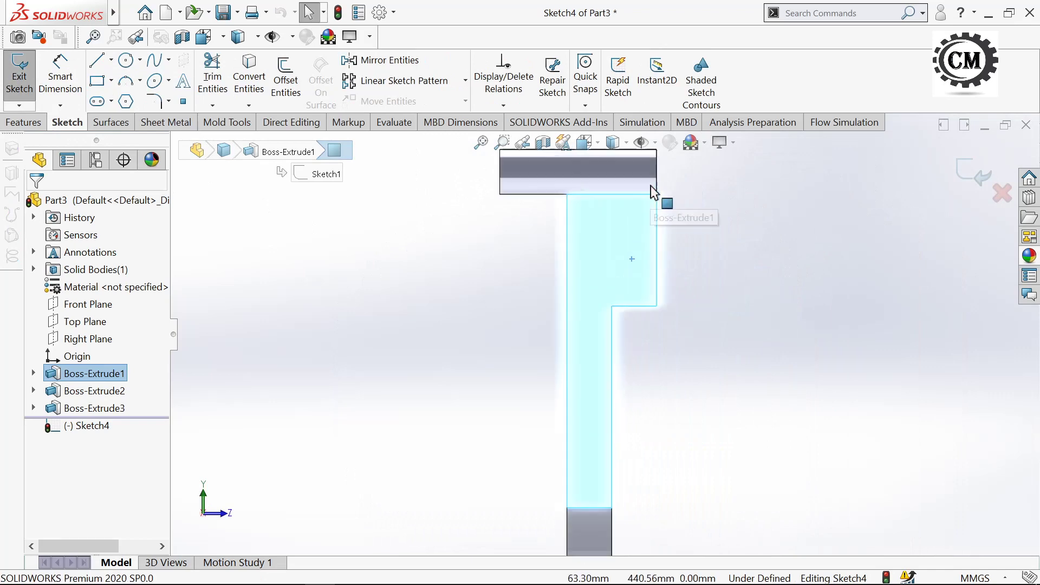
- Draw the shank's outer side from the step corner: lower vertical, angled crank, tall upper vertical
{"action": "left_click", "coordinate": [98, 61]}
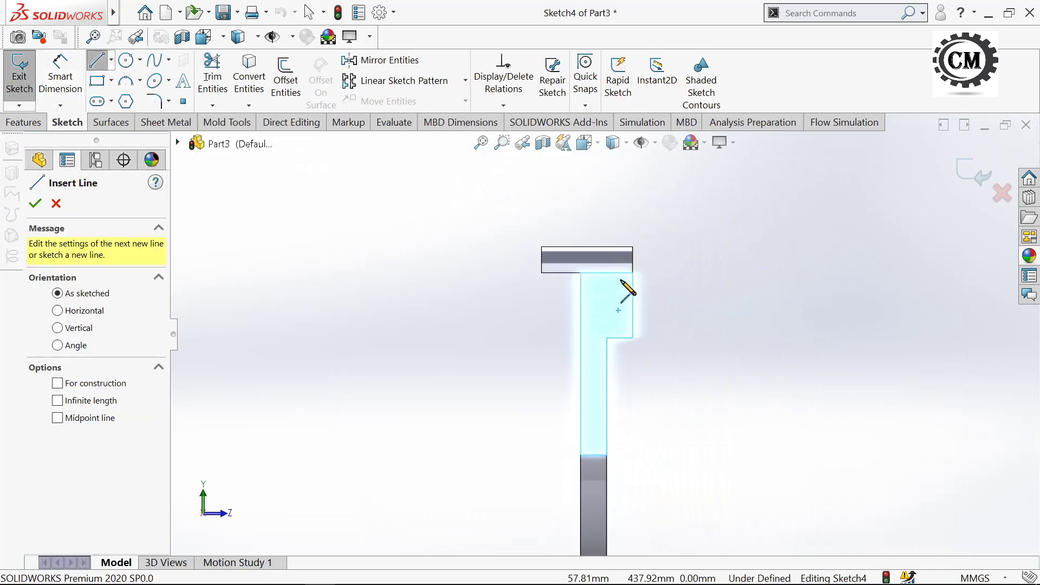
{"action": "left_click", "coordinate": [637, 372]}
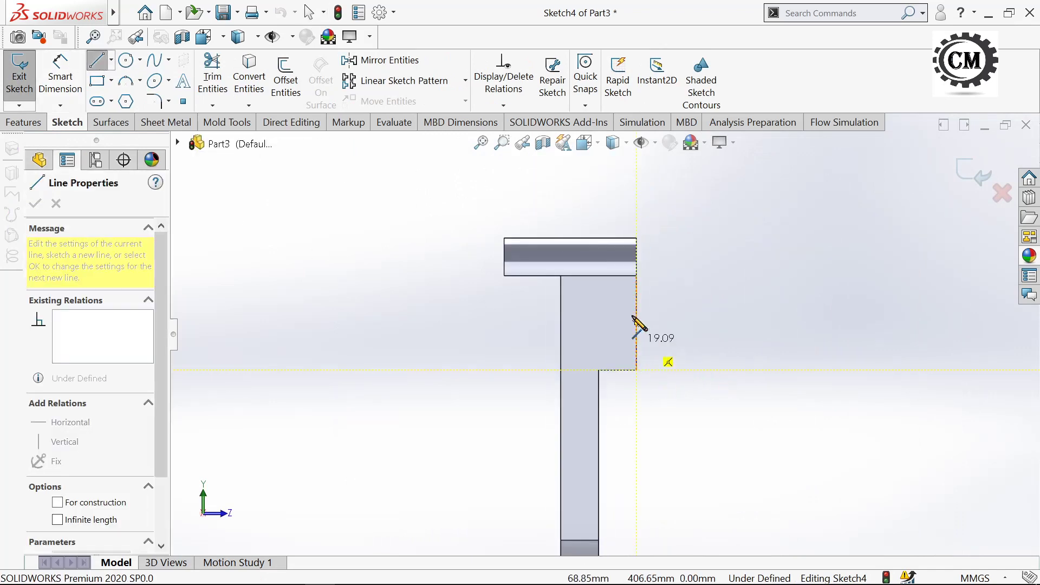
{"action": "scroll", "coordinate": [638, 243], "scroll_direction": "down", "scroll_amount": 2}
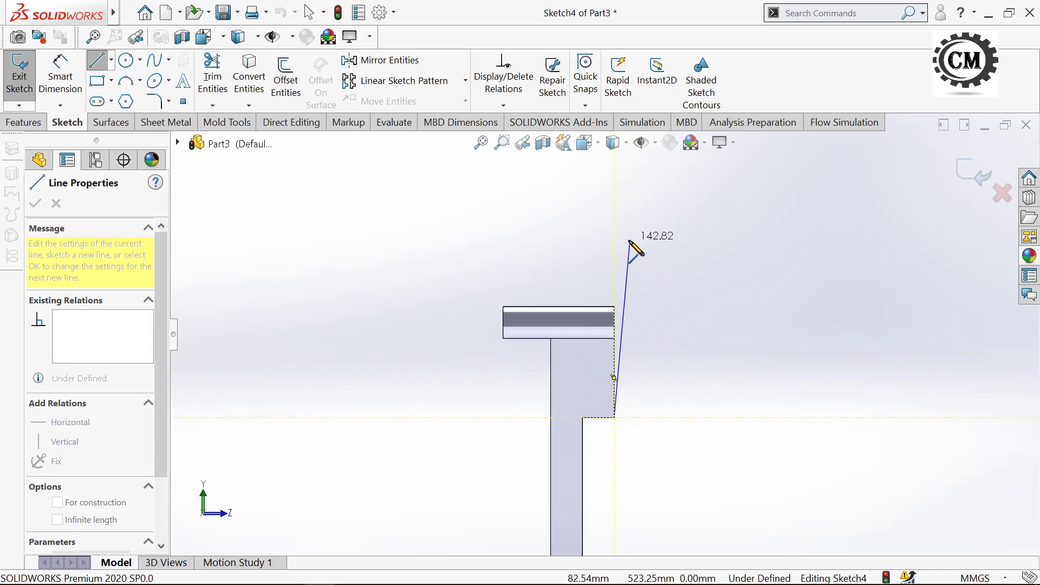
{"action": "scroll", "coordinate": [629, 242], "scroll_direction": "up", "scroll_amount": 1}
{"action": "left_click", "coordinate": [609, 250]}
{"action": "scroll", "coordinate": [601, 227], "scroll_direction": "up", "scroll_amount": 2}
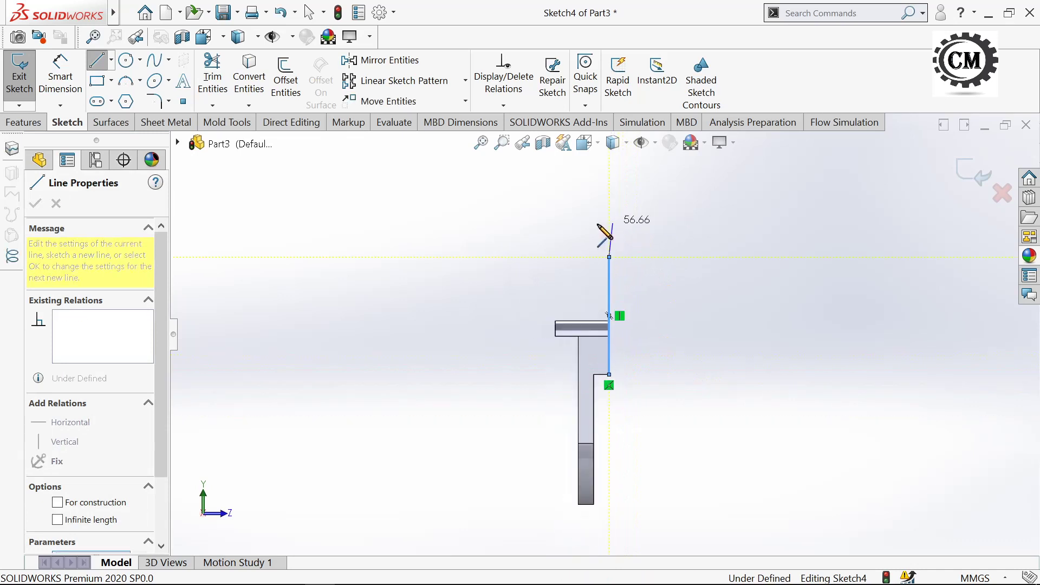
{"action": "scroll", "coordinate": [596, 238], "scroll_direction": "up", "scroll_amount": 2}
{"action": "left_click", "coordinate": [591, 267]}
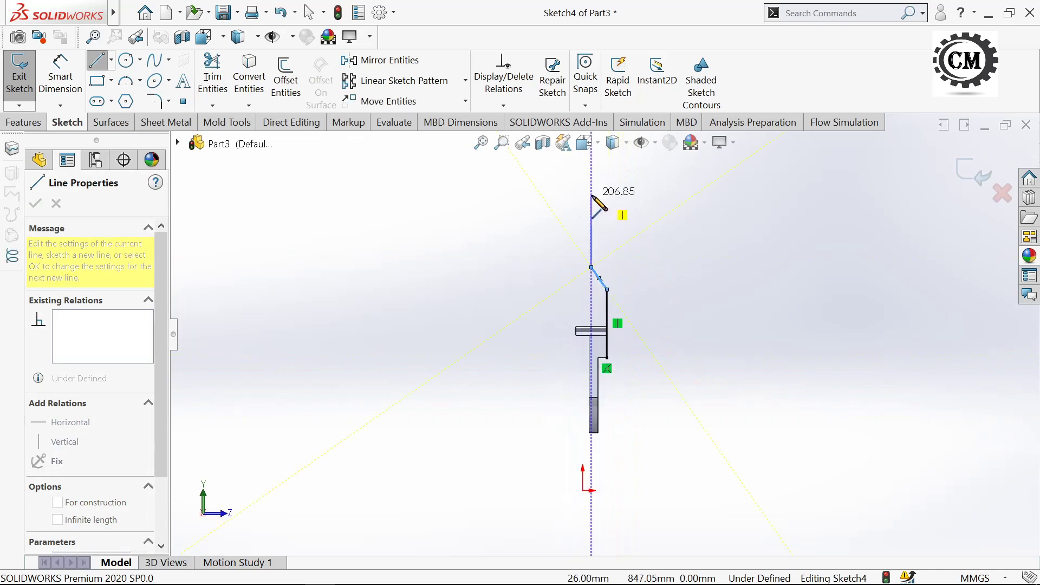
{"action": "left_click", "coordinate": [592, 195]}
- Close the shank outline with the top edge, inner vertical, parallel crank and bottom edge
{"action": "left_click", "coordinate": [603, 195]}
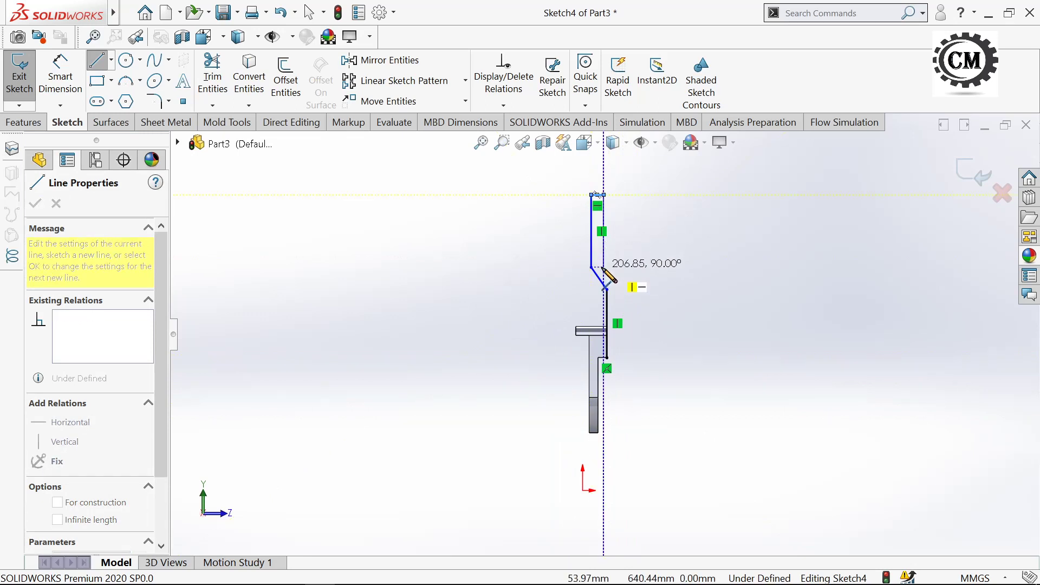
{"action": "left_click", "coordinate": [602, 267]}
{"action": "scroll", "coordinate": [604, 271], "scroll_direction": "down", "scroll_amount": 1}
{"action": "scroll", "coordinate": [610, 303], "scroll_direction": "down", "scroll_amount": 1}
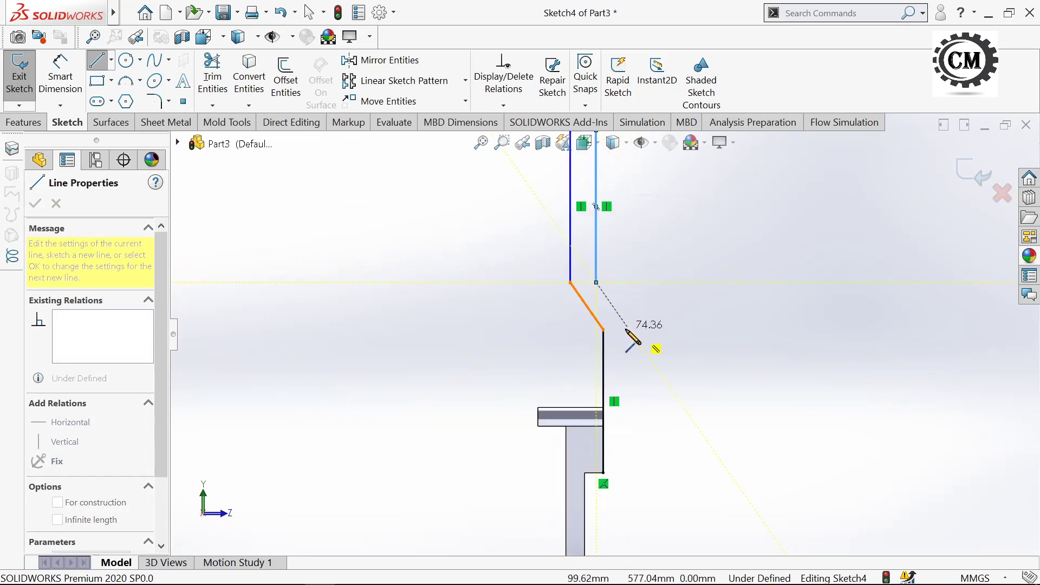
{"action": "left_click", "coordinate": [629, 329]}
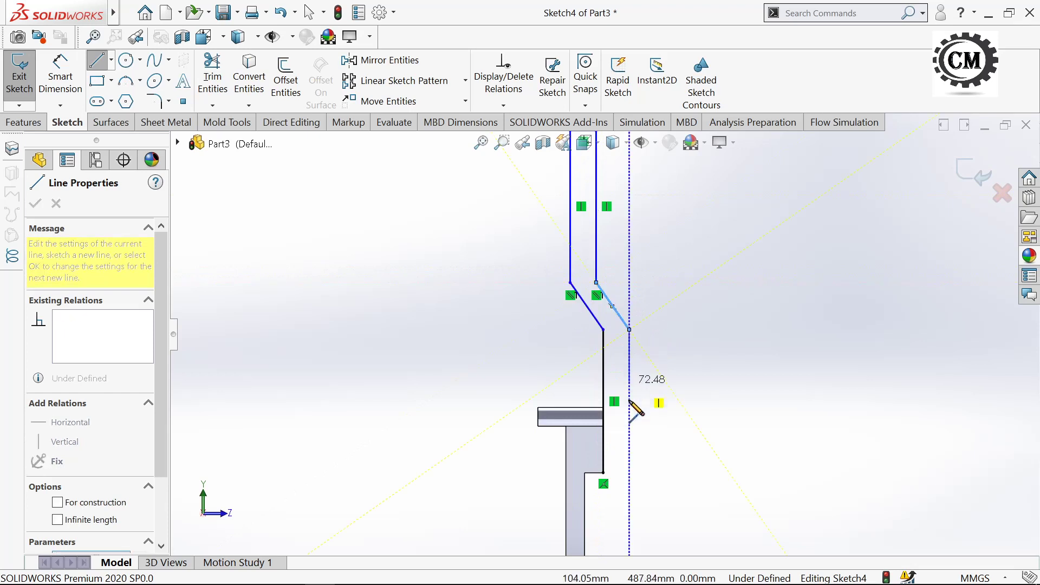
{"action": "left_click", "coordinate": [628, 472]}
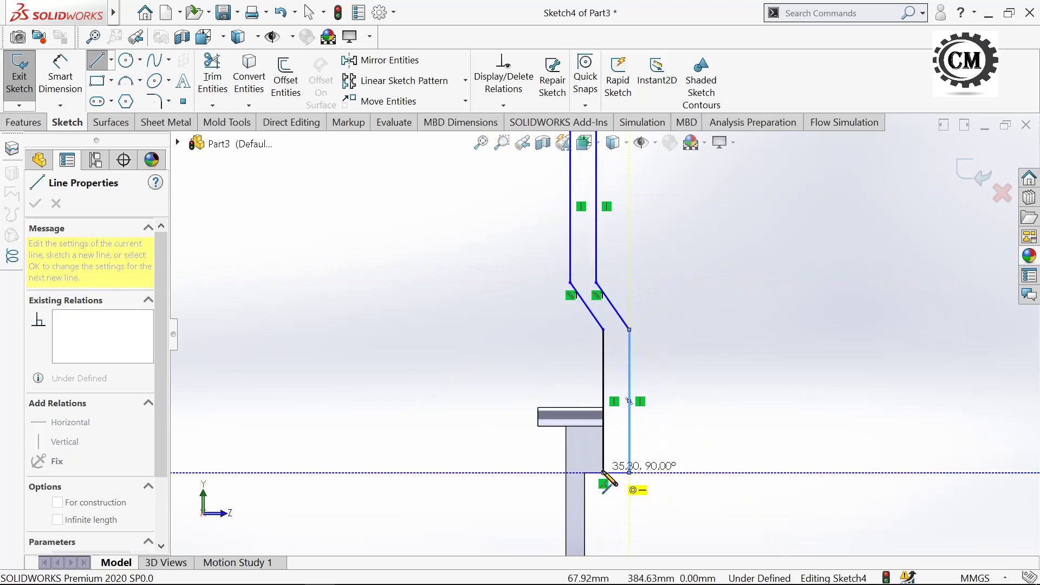
{"action": "left_click", "coordinate": [603, 473]}
{"action": "scroll", "coordinate": [632, 494], "scroll_direction": "up", "scroll_amount": 3}
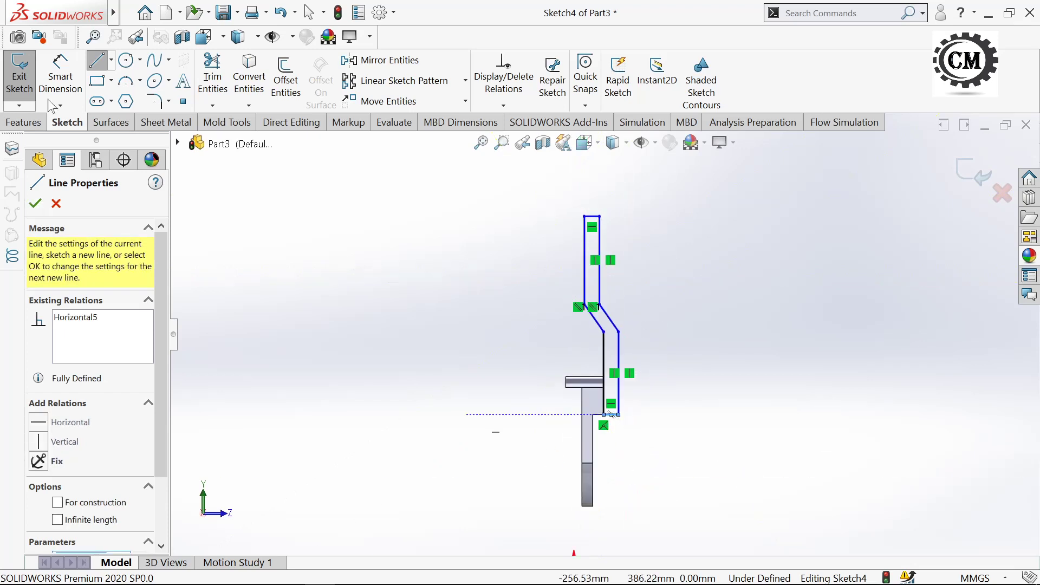
{"action": "left_click", "coordinate": [60, 76]}
{"action": "scroll", "coordinate": [436, 334], "scroll_direction": "down", "scroll_amount": 2}
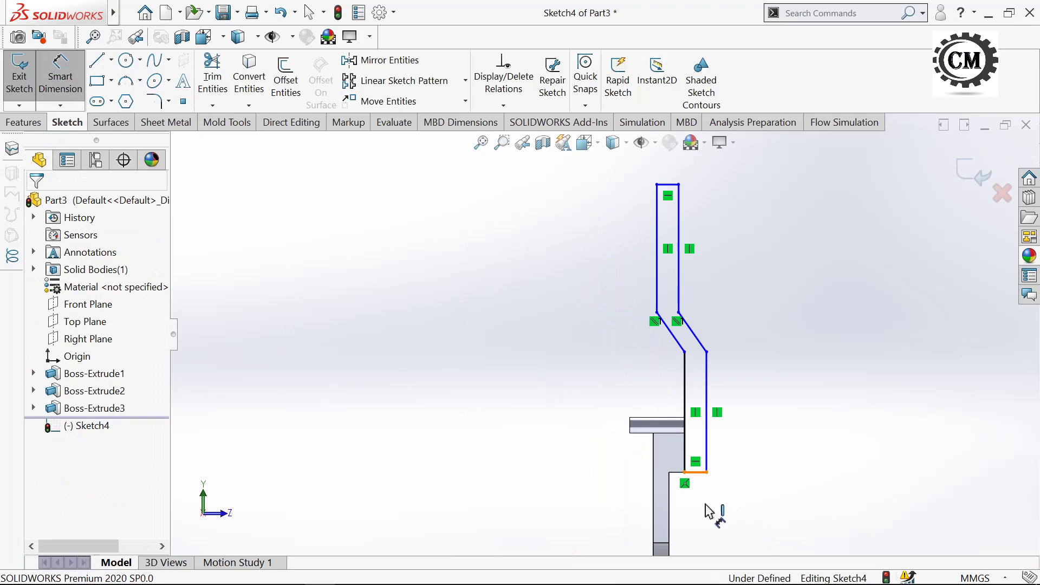
- Dimension the shank's bottom edge width to 12.7 and right leg height to 230
{"action": "left_click", "coordinate": [698, 472]}
{"action": "left_click", "coordinate": [710, 514]}
{"action": "type", "text": "12."}
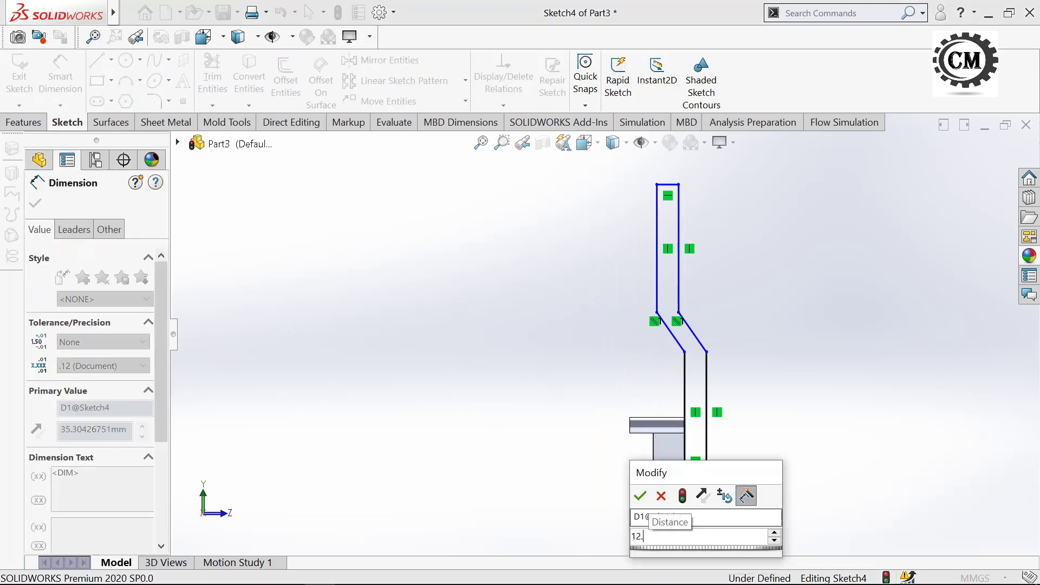
{"action": "type", "text": "7"}
{"action": "key", "text": "Return"}
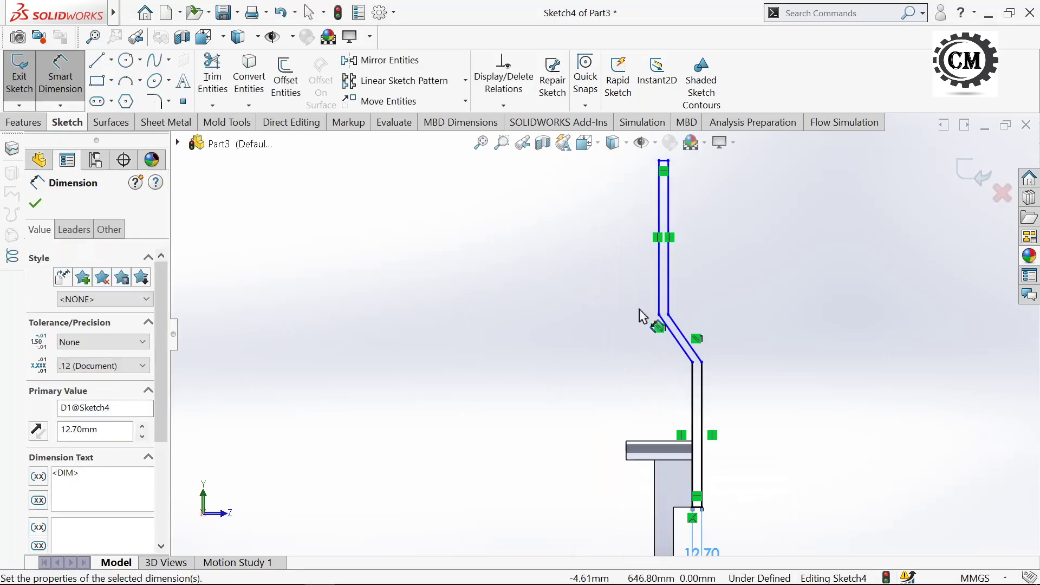
{"action": "left_click", "coordinate": [702, 421]}
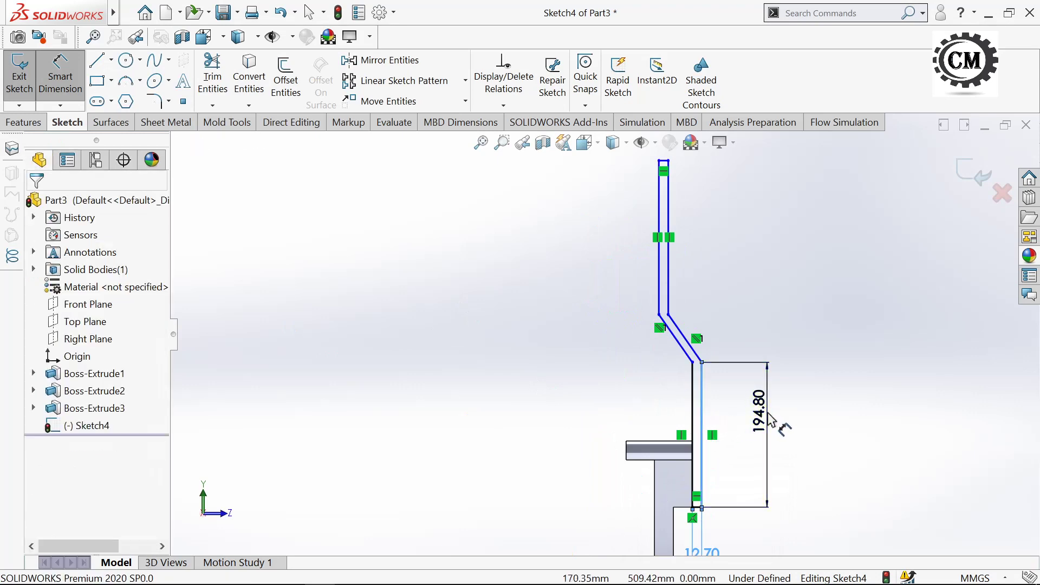
{"action": "left_click", "coordinate": [780, 424]}
{"action": "type", "text": "230"}
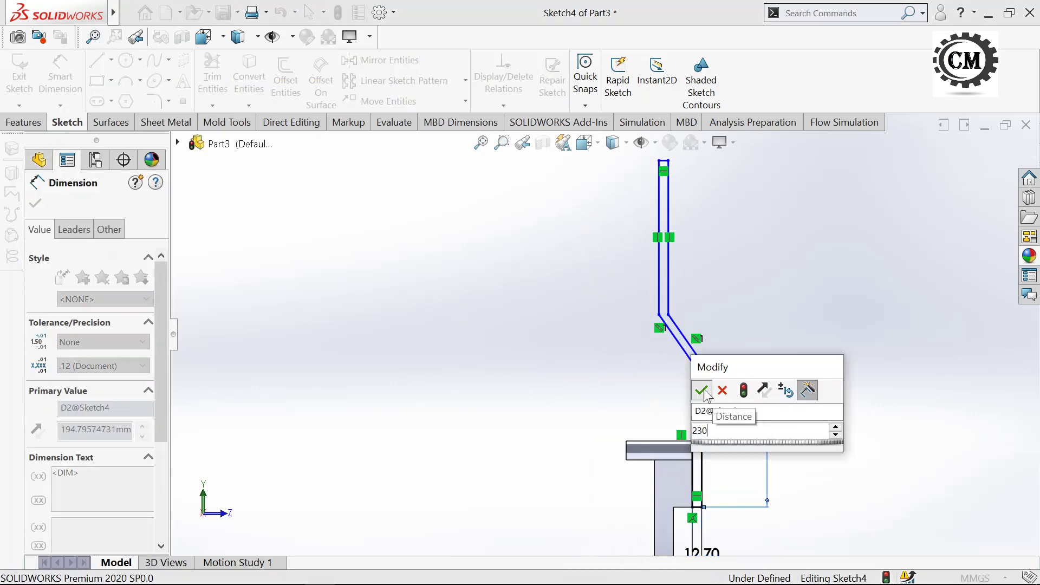
{"action": "left_click", "coordinate": [700, 390]}
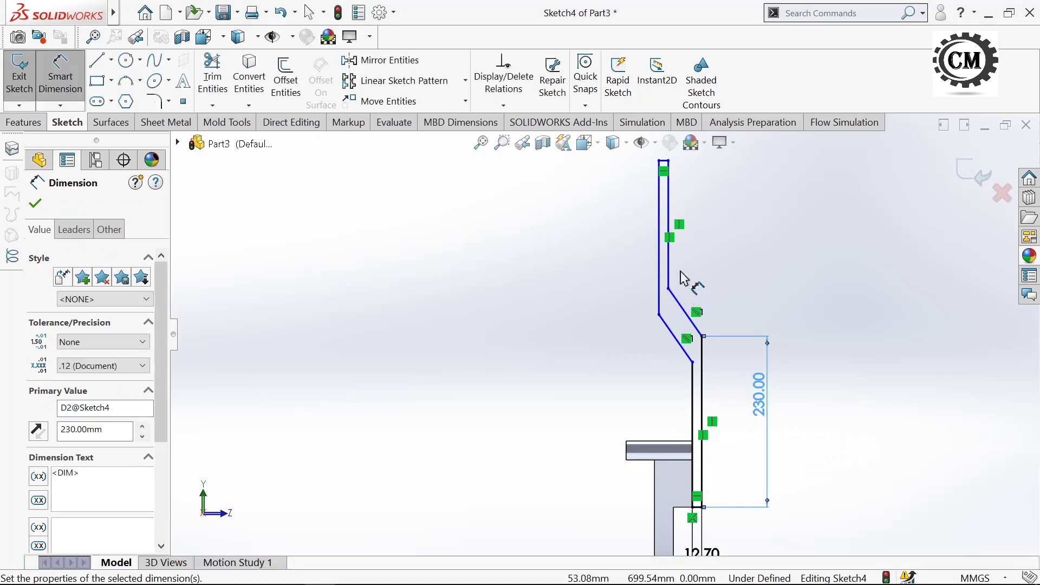
- Dimension the upper left leg height to 120 and the crank thickness to 12.7
{"action": "left_click", "coordinate": [626, 283]}
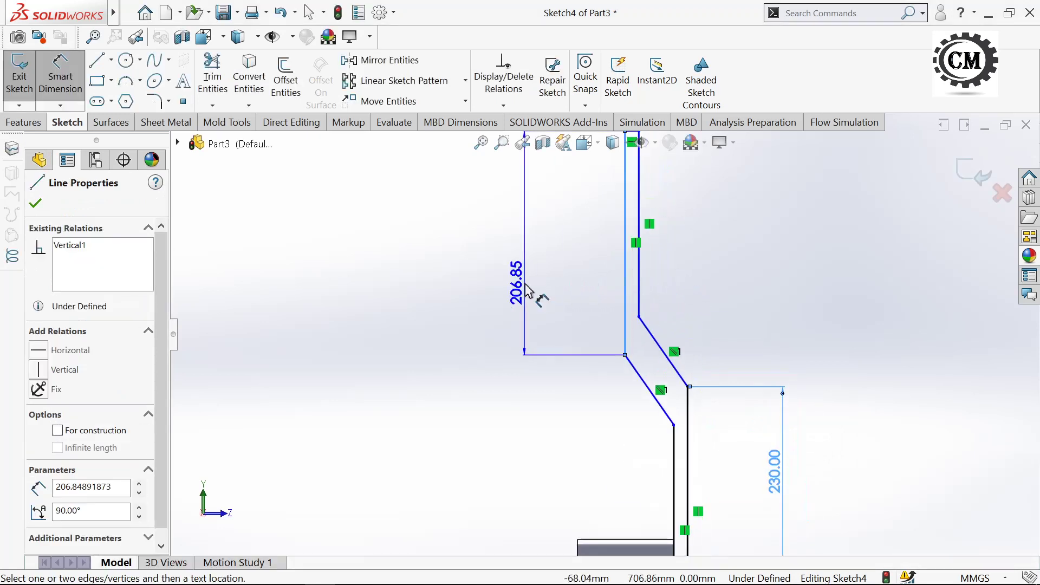
{"action": "left_click", "coordinate": [525, 293]}
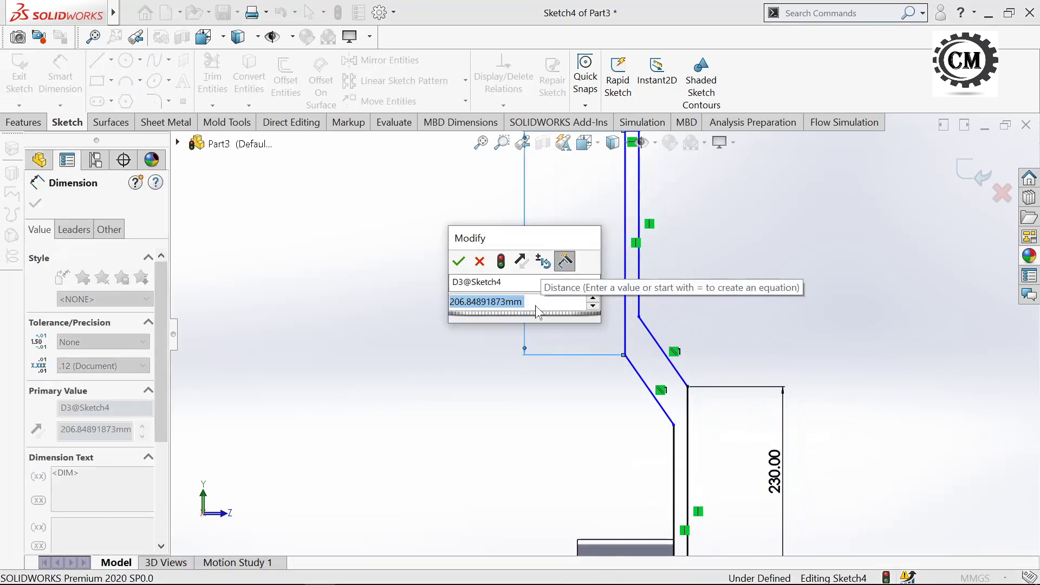
{"action": "type", "text": "120"}
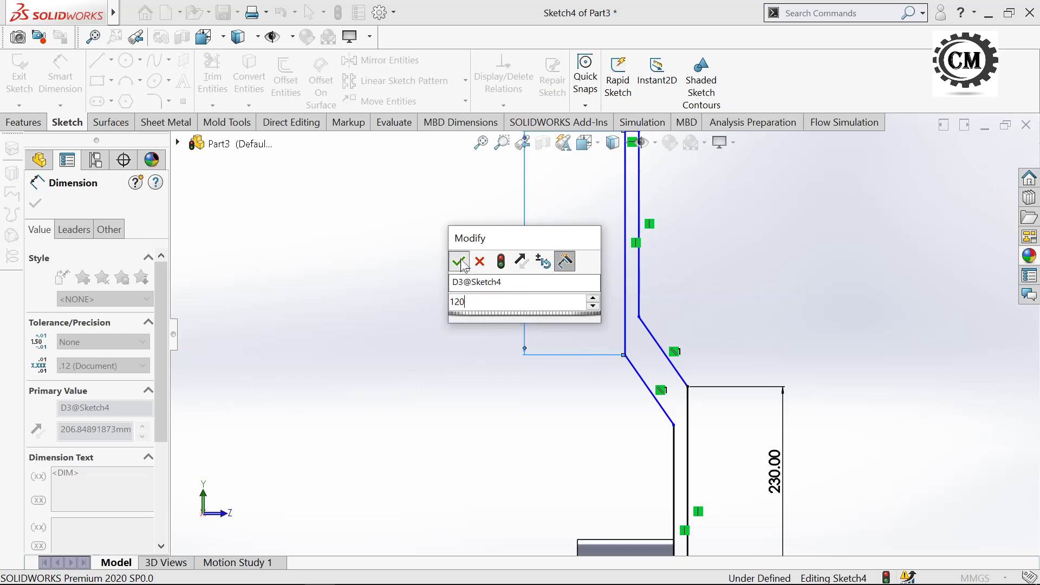
{"action": "key", "text": "Return"}
{"action": "scroll", "coordinate": [601, 332], "scroll_direction": "up", "scroll_amount": 2}
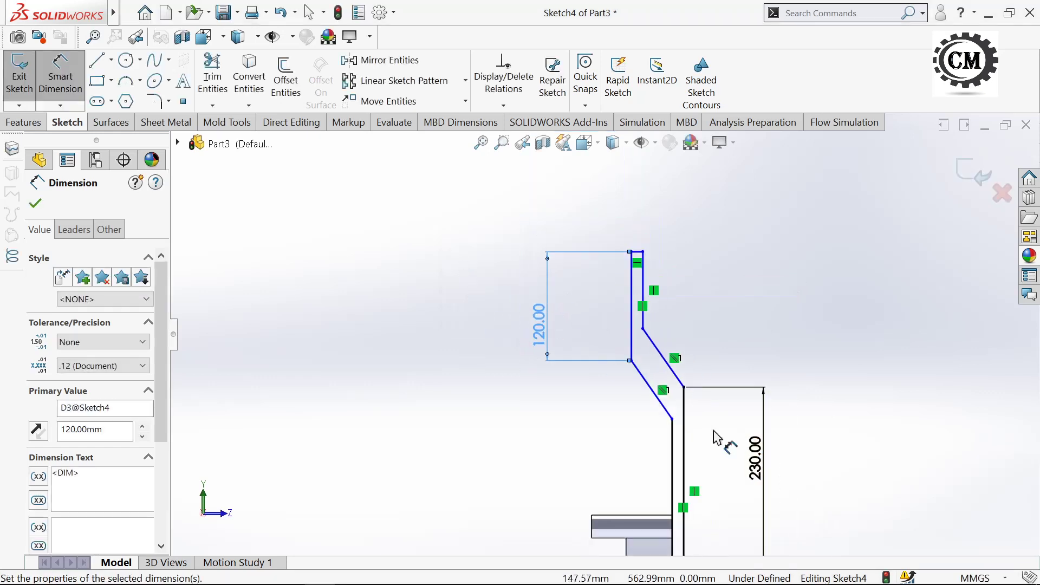
{"action": "left_click", "coordinate": [650, 391]}
{"action": "left_click", "coordinate": [667, 354]}
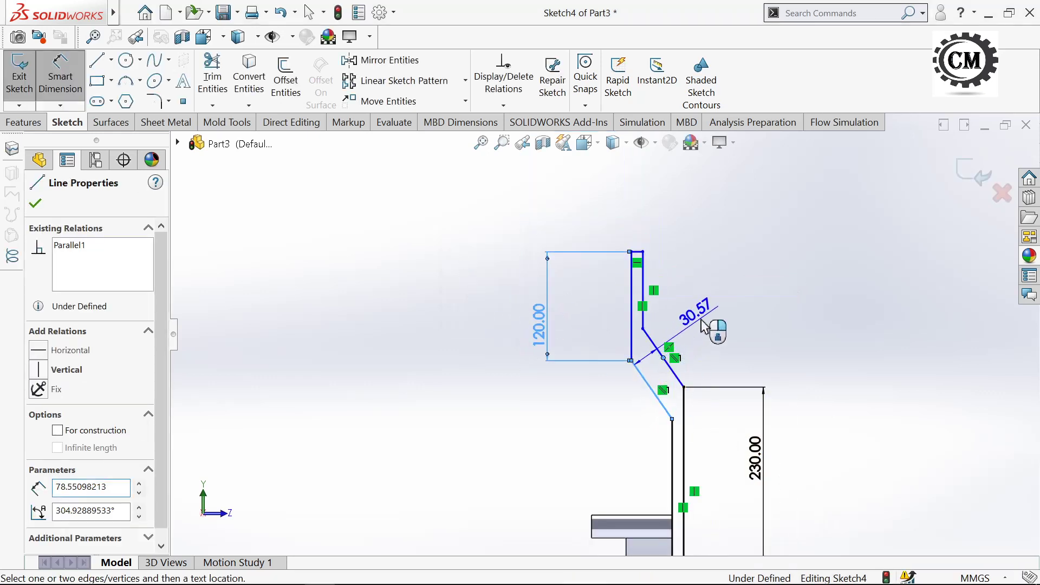
{"action": "left_click", "coordinate": [703, 325]}
{"action": "type", "text": "12.7"}
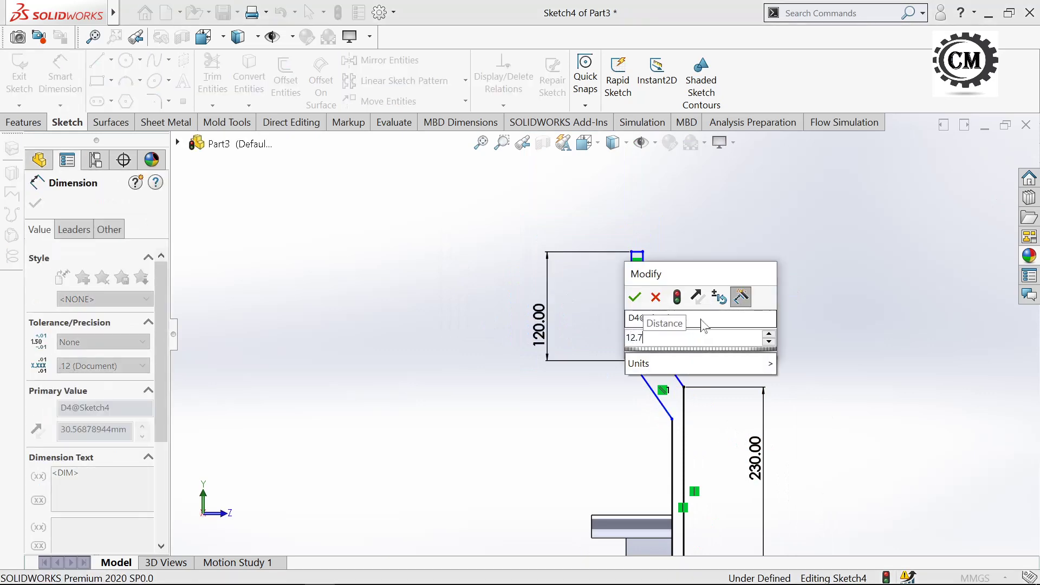
{"action": "left_click", "coordinate": [636, 301]}
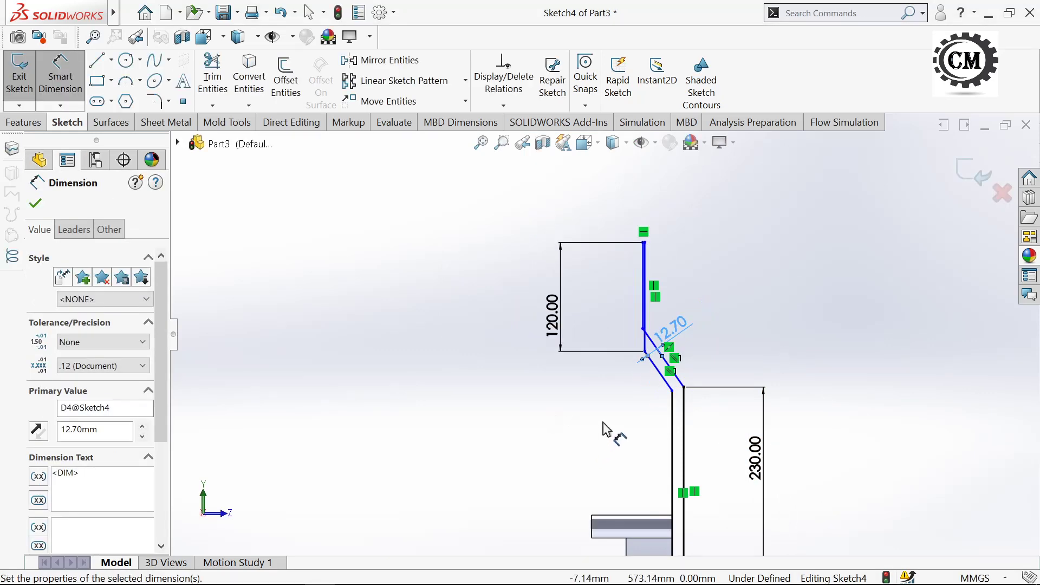
- After checking the upper left edge, dimension the top edge width to 12.7
{"action": "scroll", "coordinate": [604, 429], "scroll_direction": "down", "scroll_amount": 2}
{"action": "scroll", "coordinate": [597, 333], "scroll_direction": "up", "scroll_amount": 2}
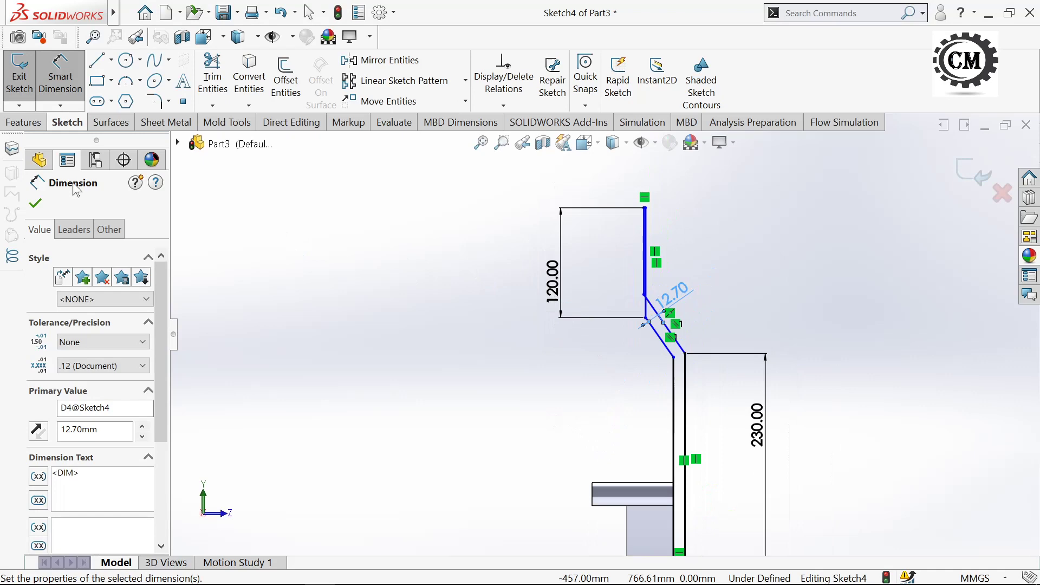
{"action": "left_click", "coordinate": [36, 204]}
{"action": "scroll", "coordinate": [531, 230], "scroll_direction": "down", "scroll_amount": 2}
{"action": "left_click", "coordinate": [708, 334]}
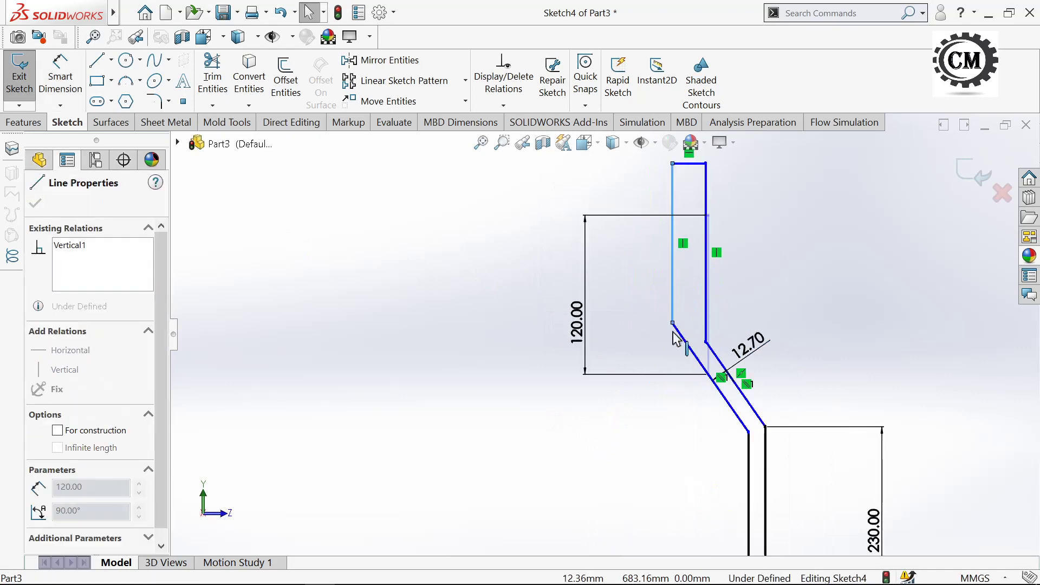
{"action": "scroll", "coordinate": [677, 325], "scroll_direction": "down", "scroll_amount": 1}
{"action": "scroll", "coordinate": [608, 239], "scroll_direction": "up", "scroll_amount": 2}
{"action": "scroll", "coordinate": [608, 238], "scroll_direction": "down", "scroll_amount": 1}
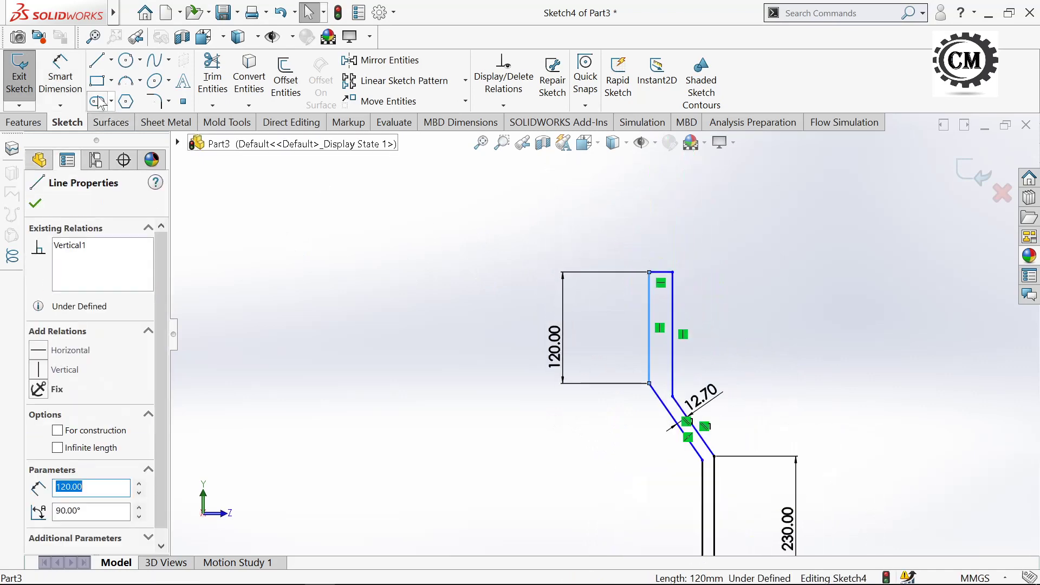
{"action": "left_click", "coordinate": [60, 75]}
{"action": "left_click", "coordinate": [663, 244]}
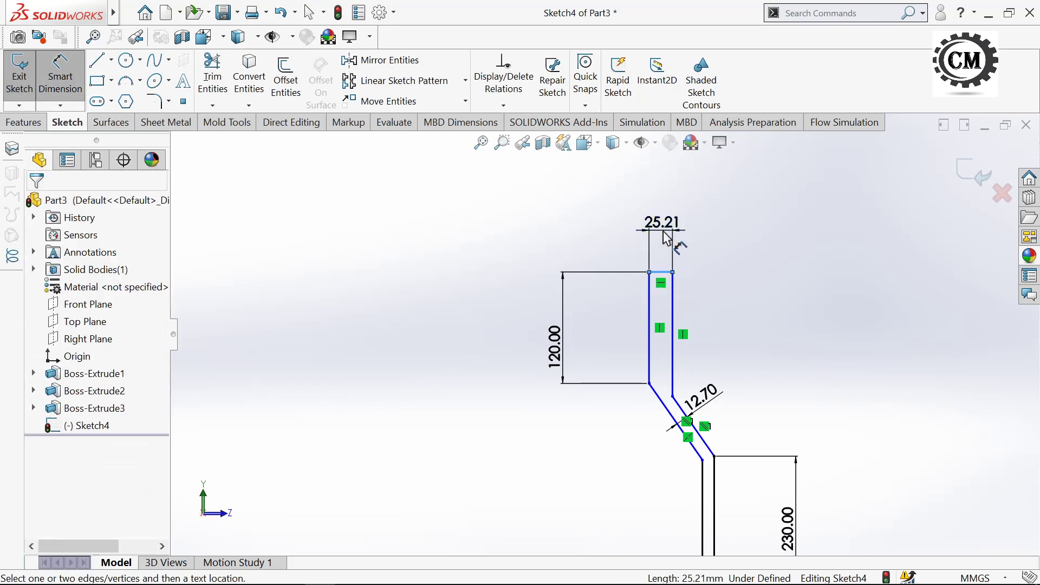
{"action": "left_click", "coordinate": [662, 222]}
{"action": "type", "text": "12.7"}
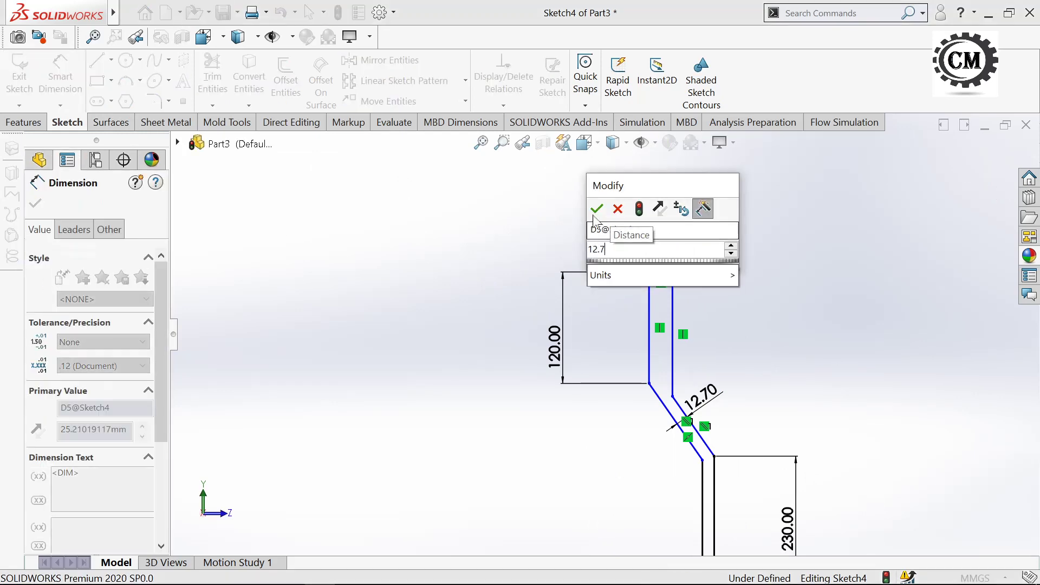
{"action": "key", "text": "Return"}
- Set a 12.7 mm offset between the lower vertical line and the upper line
{"action": "scroll", "coordinate": [613, 428], "scroll_direction": "down", "scroll_amount": 2}
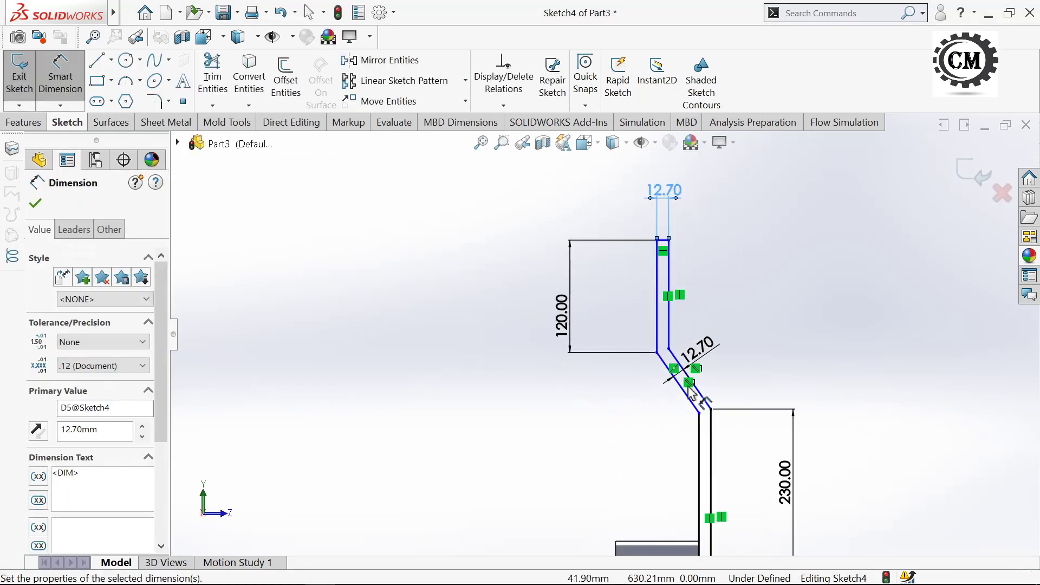
{"action": "scroll", "coordinate": [671, 347], "scroll_direction": "down", "scroll_amount": 1}
{"action": "left_click", "coordinate": [701, 471]}
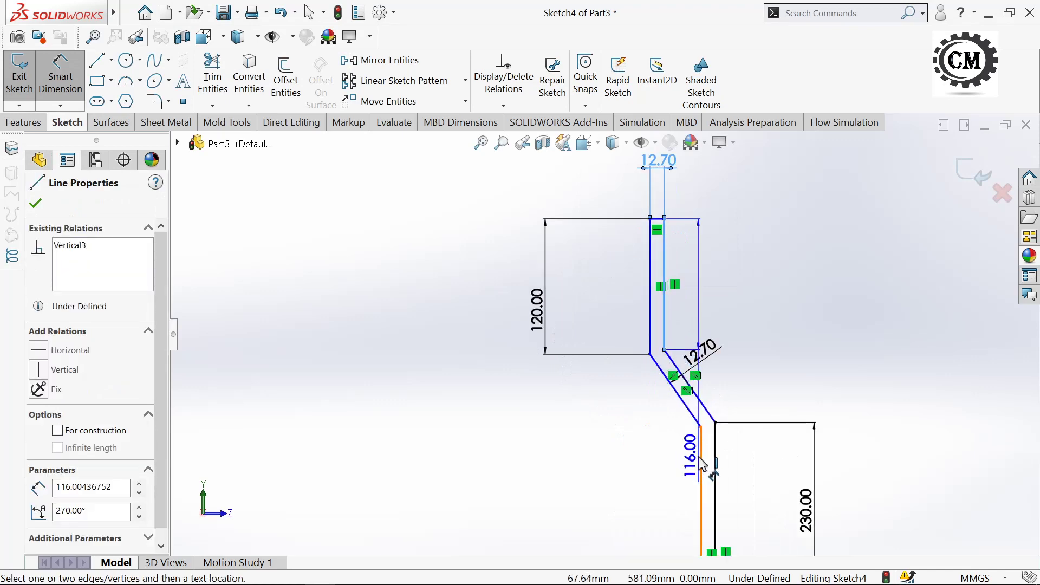
{"action": "left_click", "coordinate": [664, 330]}
{"action": "left_click", "coordinate": [698, 285]}
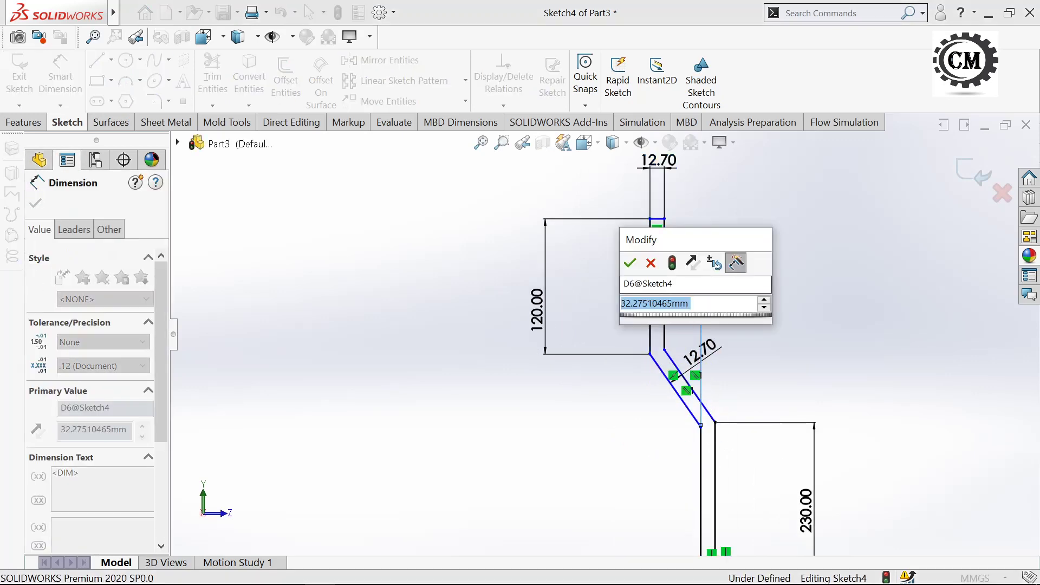
{"action": "type", "text": "12.7"}
{"action": "left_click", "coordinate": [629, 264]}
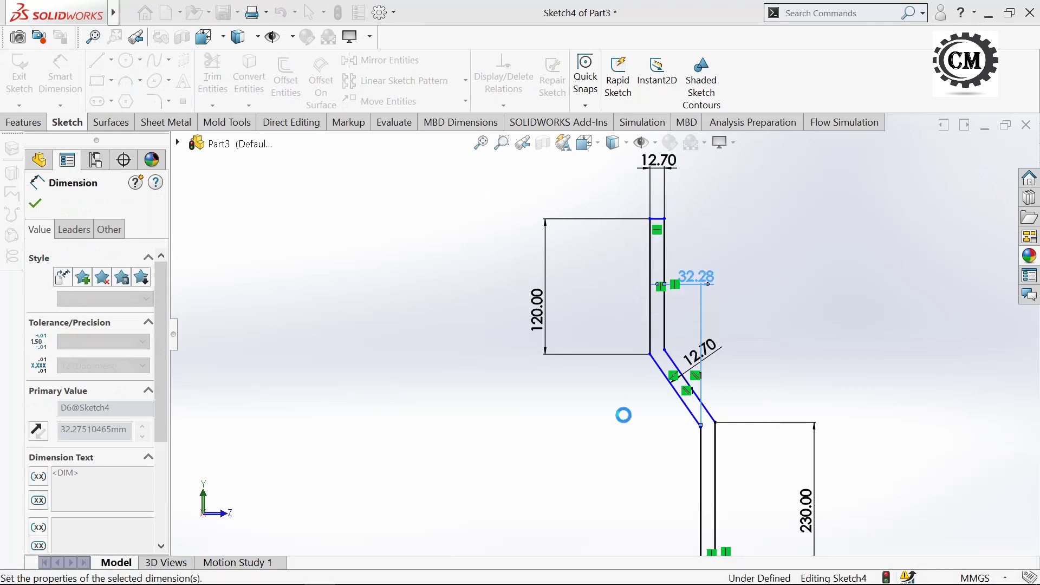
- Dimension the vertical-to-slanted bend angle to 145° and stop dimensioning
{"action": "scroll", "coordinate": [622, 454], "scroll_direction": "down", "scroll_amount": 2}
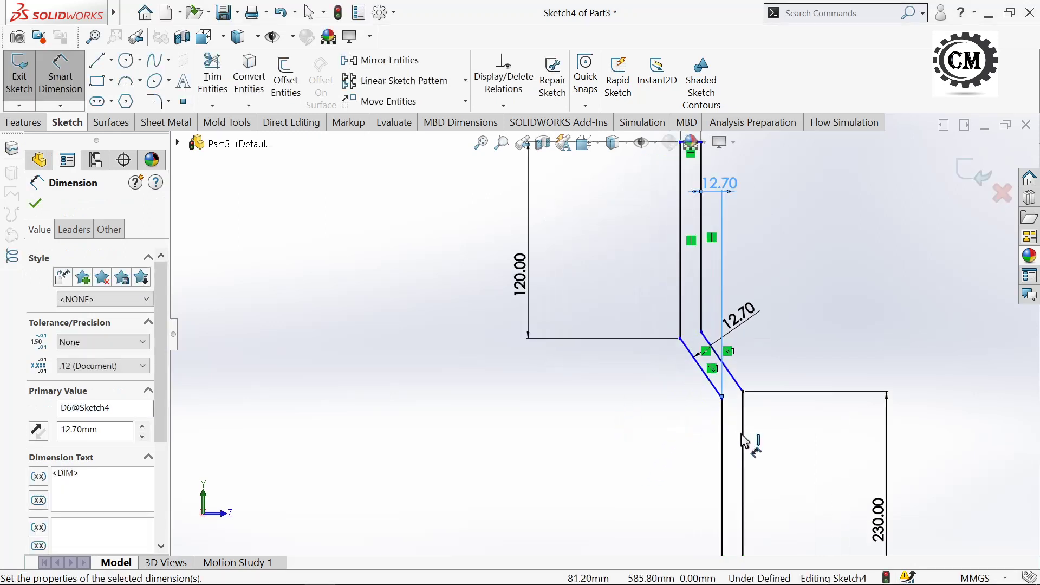
{"action": "left_click", "coordinate": [721, 412]}
{"action": "left_click", "coordinate": [704, 373]}
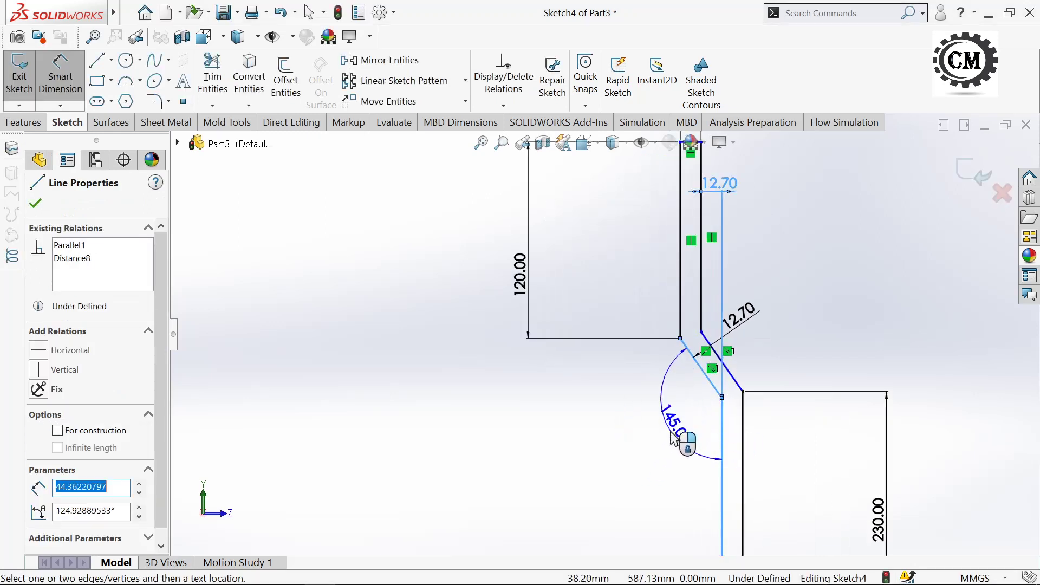
{"action": "left_click", "coordinate": [673, 437]}
{"action": "type", "text": "145"}
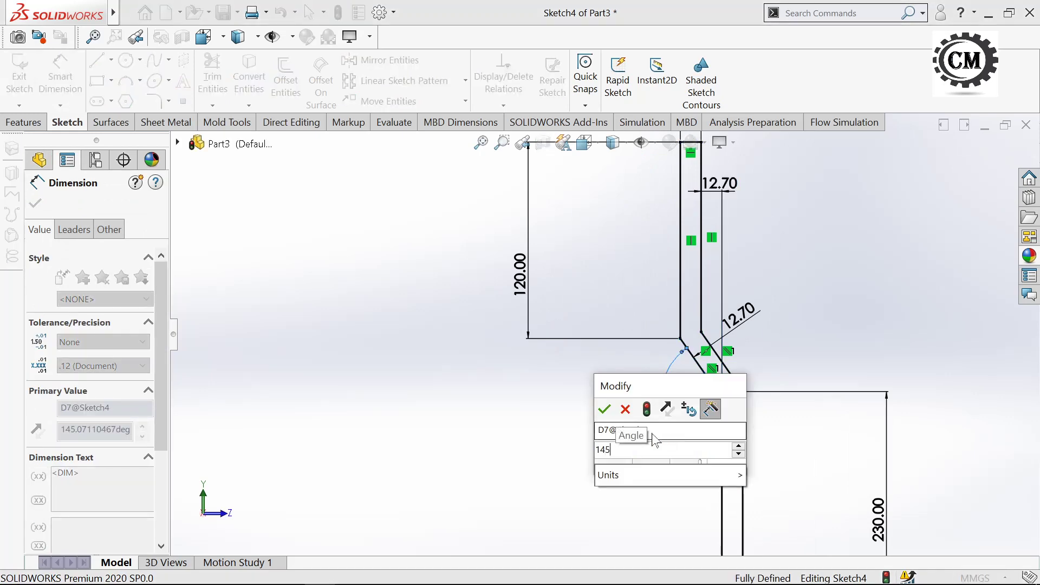
{"action": "left_click", "coordinate": [613, 413]}
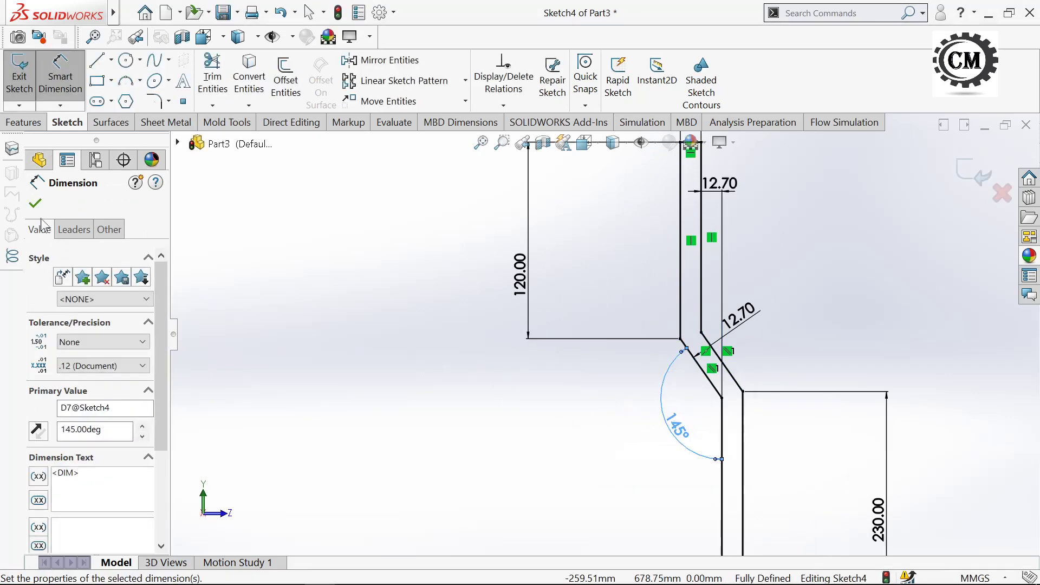
{"action": "key", "text": "Escape"}
{"action": "key", "text": "Escape"}
{"action": "scroll", "coordinate": [544, 439], "scroll_direction": "up", "scroll_amount": 3}
{"action": "scroll", "coordinate": [544, 439], "scroll_direction": "up", "scroll_amount": 2}
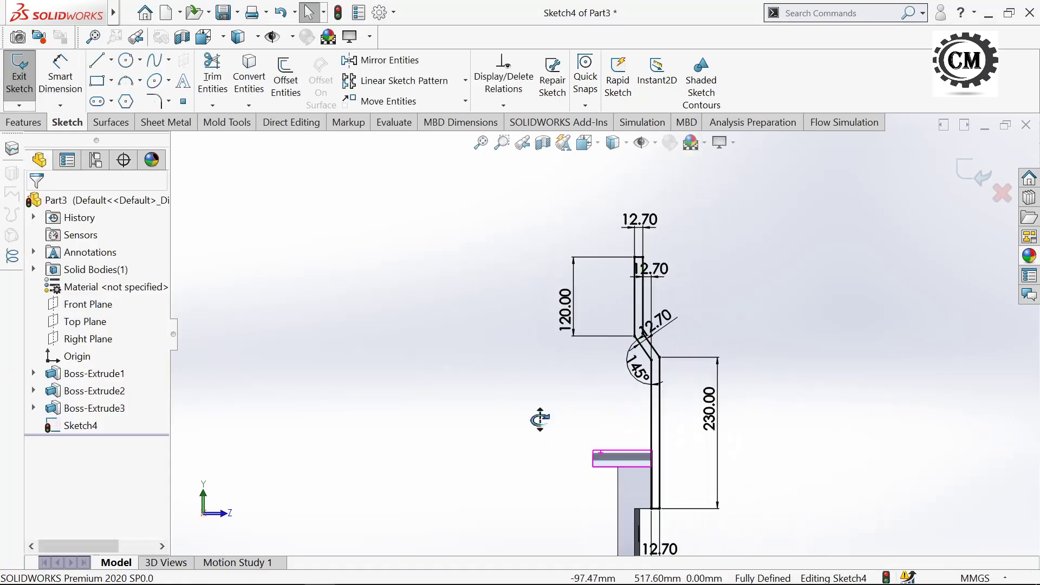
{"action": "mouse_move", "coordinate": [540, 419]}
{"action": "middle_mouse_down"}
{"action": "mouse_move", "coordinate": [518, 432]}
{"action": "mouse_move", "coordinate": [517, 417]}
{"action": "middle_mouse_up"}
- Exit the shank sketch and start an extruded boss using it as the profile
{"action": "left_click", "coordinate": [32, 85]}
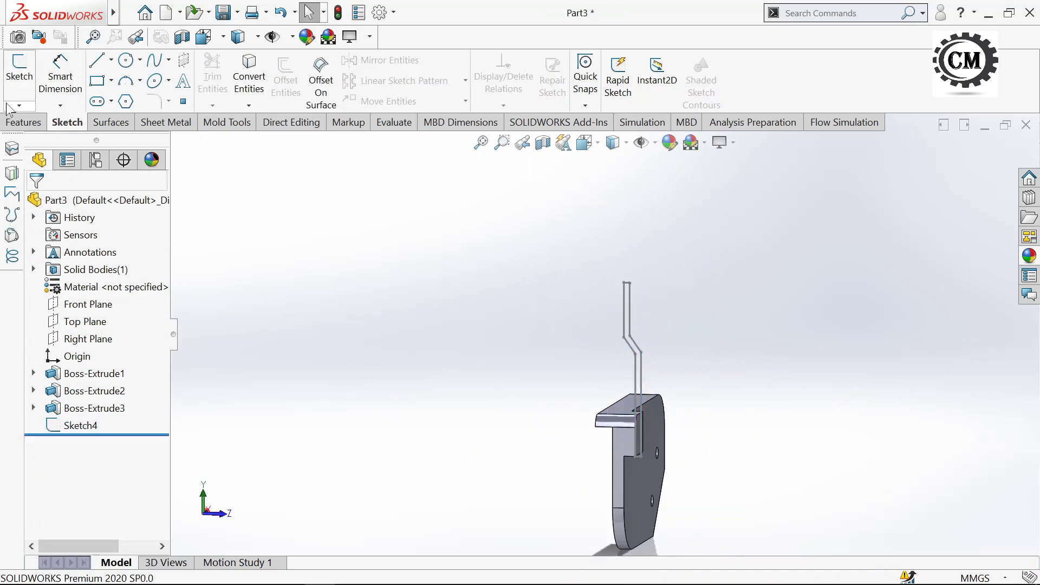
{"action": "left_click", "coordinate": [23, 122]}
{"action": "left_click", "coordinate": [26, 76]}
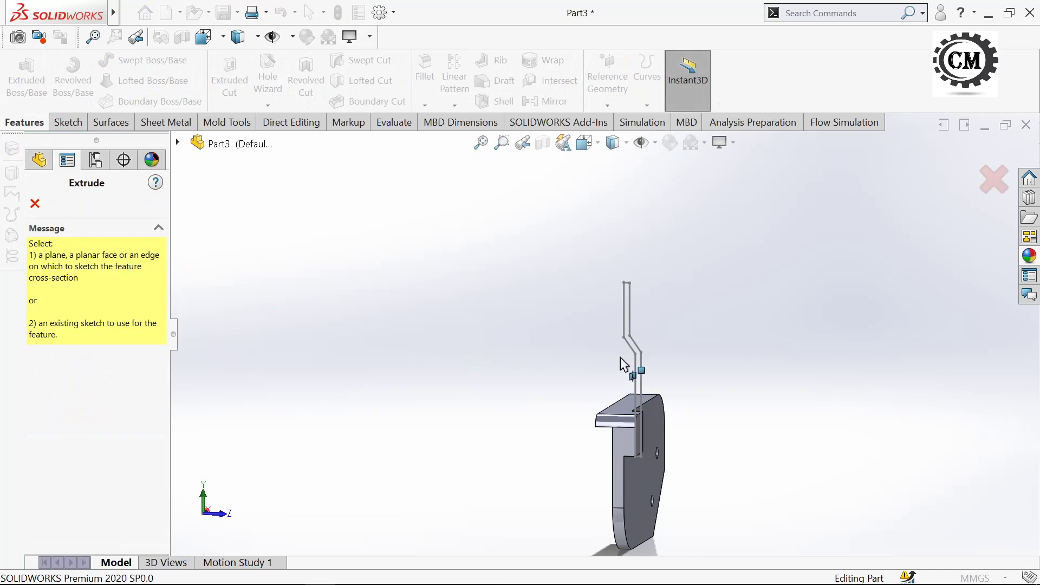
{"action": "left_click", "coordinate": [647, 384]}
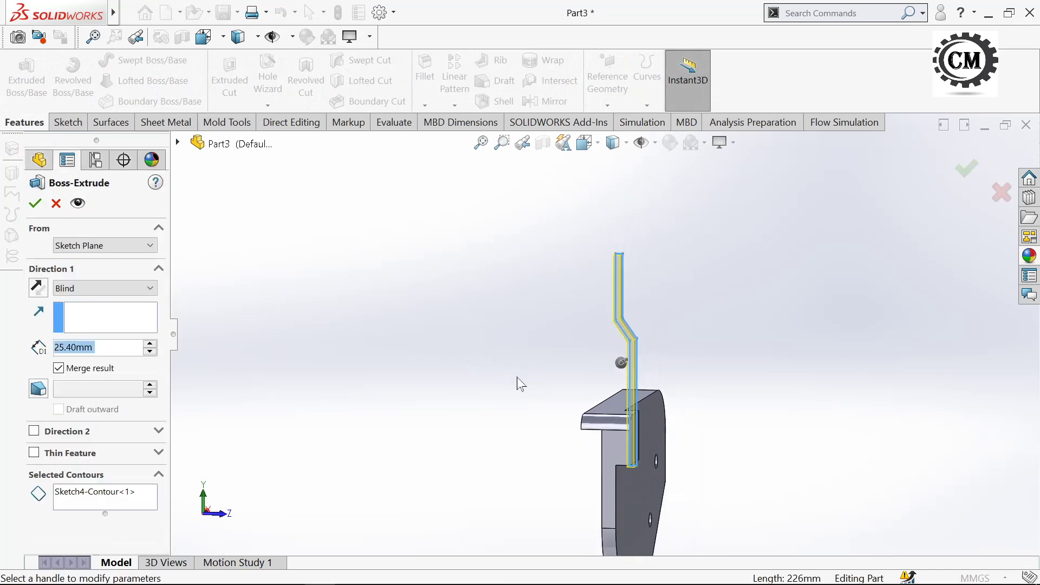
{"action": "middle_click_drag", "start_coordinate": [521, 384], "coordinate": [353, 371]}
- Extrude the shank Up To Surface, ending at the corner block's face
{"action": "left_click", "coordinate": [106, 288]}
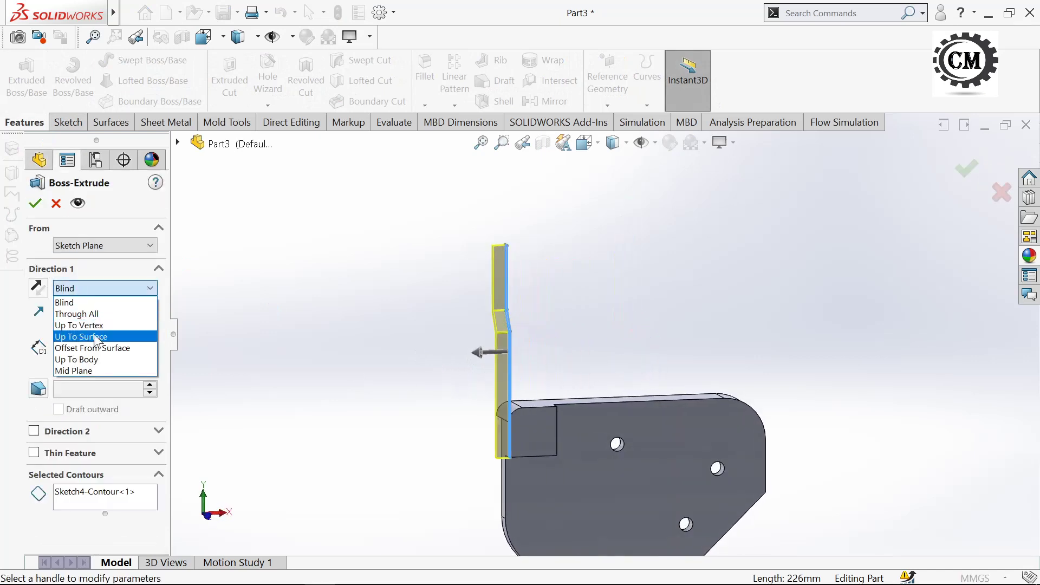
{"action": "left_click", "coordinate": [96, 339]}
{"action": "middle_click_drag", "start_coordinate": [383, 416], "coordinate": [332, 412]}
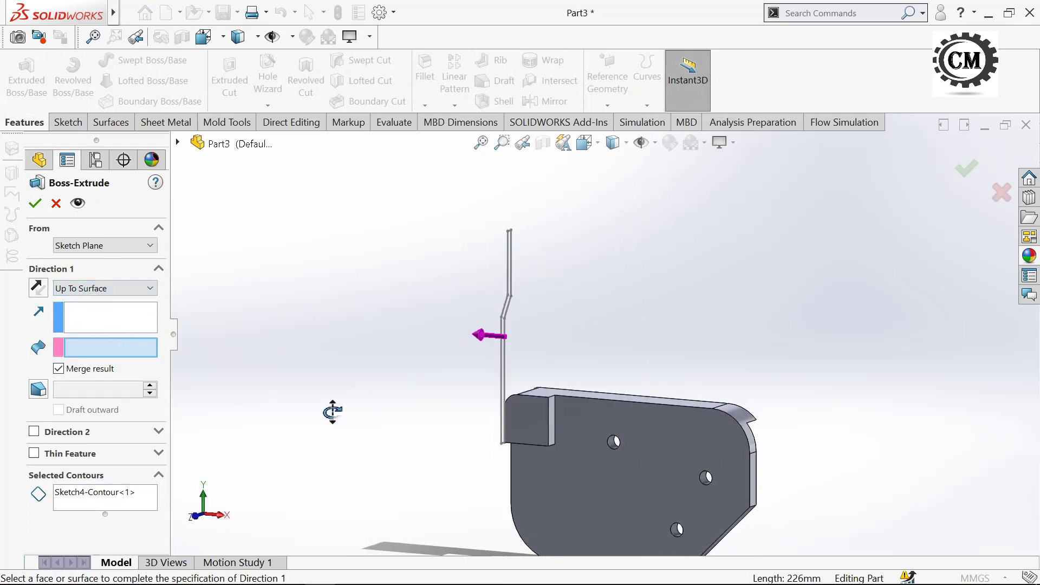
{"action": "middle_click_drag", "start_coordinate": [477, 425], "coordinate": [457, 420]}
{"action": "scroll", "coordinate": [555, 409], "scroll_direction": "down", "scroll_amount": 3}
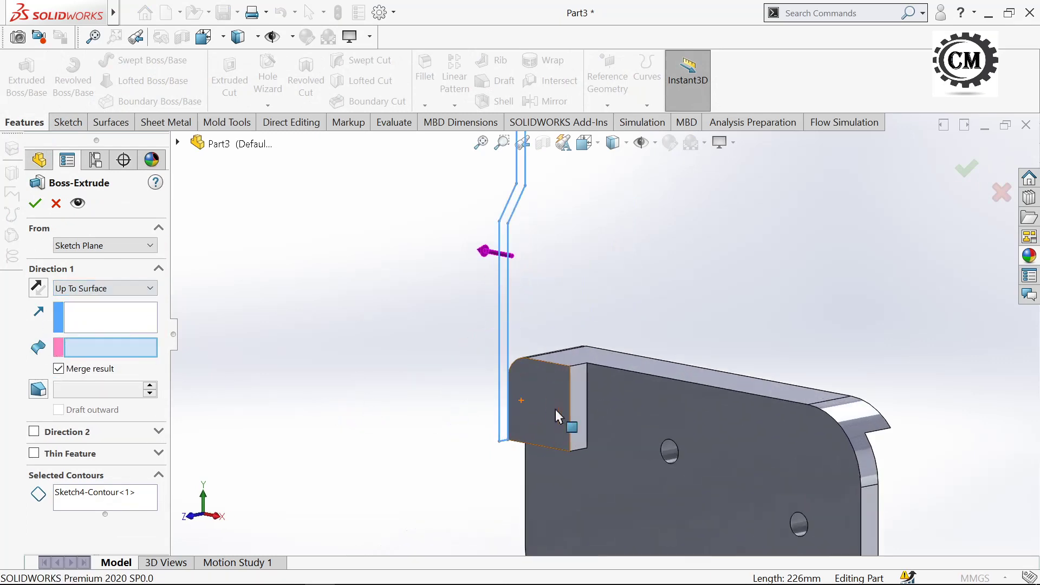
{"action": "left_click", "coordinate": [580, 406]}
{"action": "scroll", "coordinate": [292, 359], "scroll_direction": "up", "scroll_amount": 2}
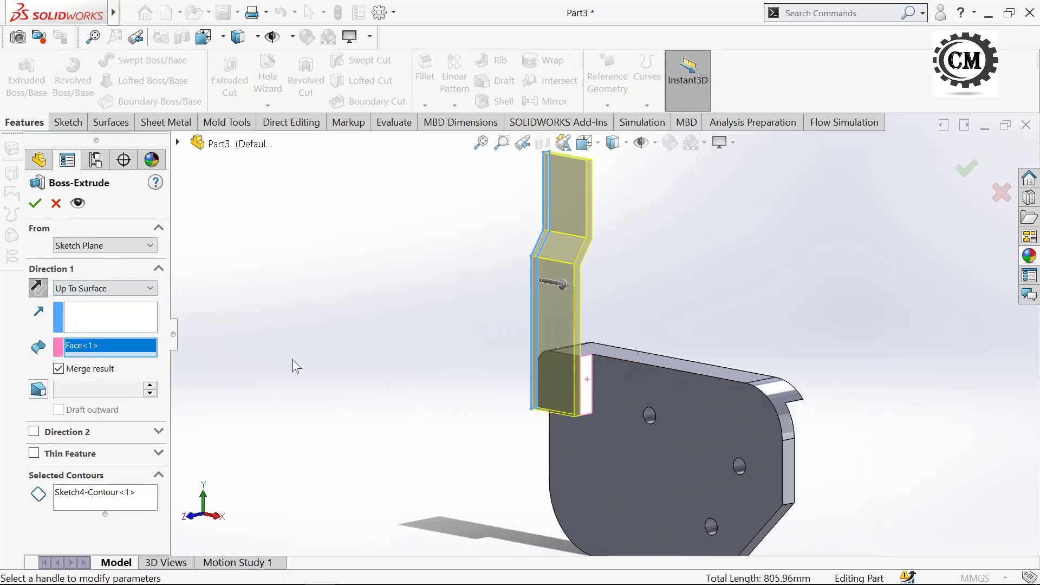
{"action": "left_click", "coordinate": [36, 203]}
- Orbit to a side view and select the flat face of the shank's upper leg
{"action": "mouse_move", "coordinate": [367, 344]}
{"action": "middle_mouse_down"}
{"action": "mouse_move", "coordinate": [495, 316]}
{"action": "mouse_move", "coordinate": [469, 339]}
{"action": "mouse_move", "coordinate": [525, 269]}
{"action": "middle_mouse_up"}
{"action": "scroll", "coordinate": [524, 269], "scroll_direction": "down", "scroll_amount": 2}
{"action": "left_click", "coordinate": [606, 209]}
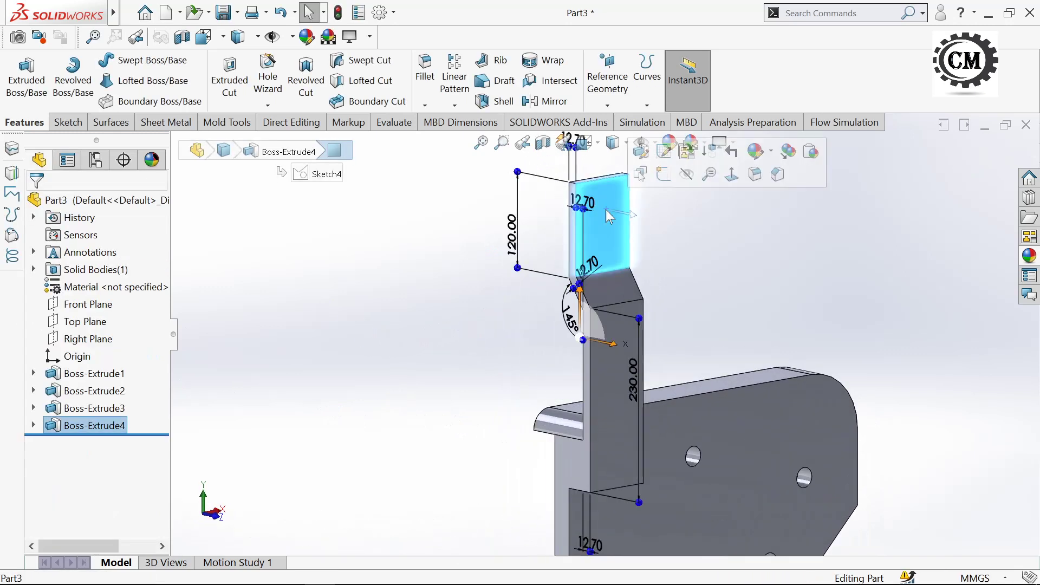
- Start a sketch on the shank face, view it normal, and draw a circle
{"action": "left_click", "coordinate": [664, 174]}
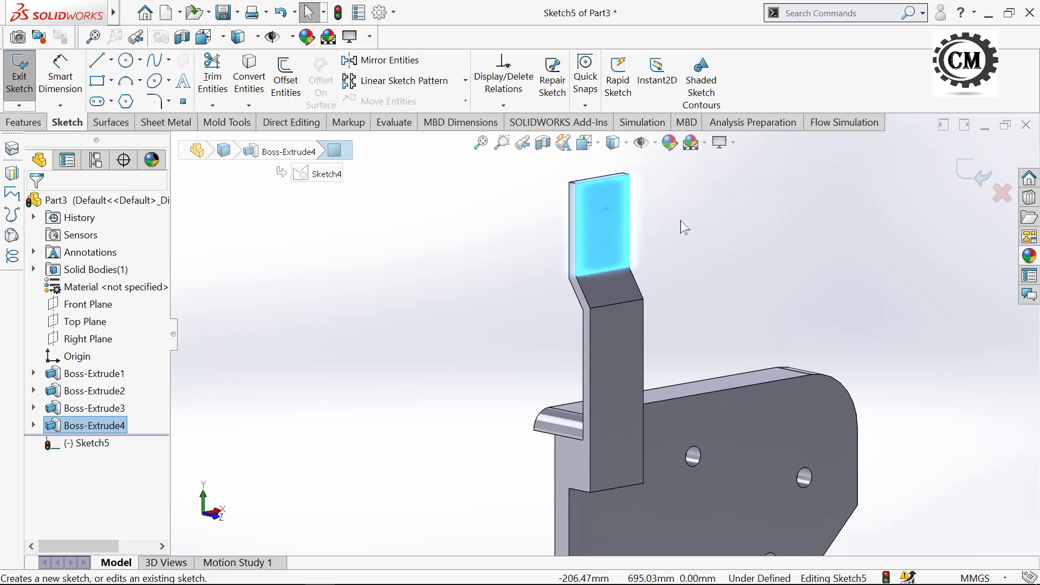
{"action": "left_click", "coordinate": [596, 149]}
{"action": "left_click", "coordinate": [599, 213]}
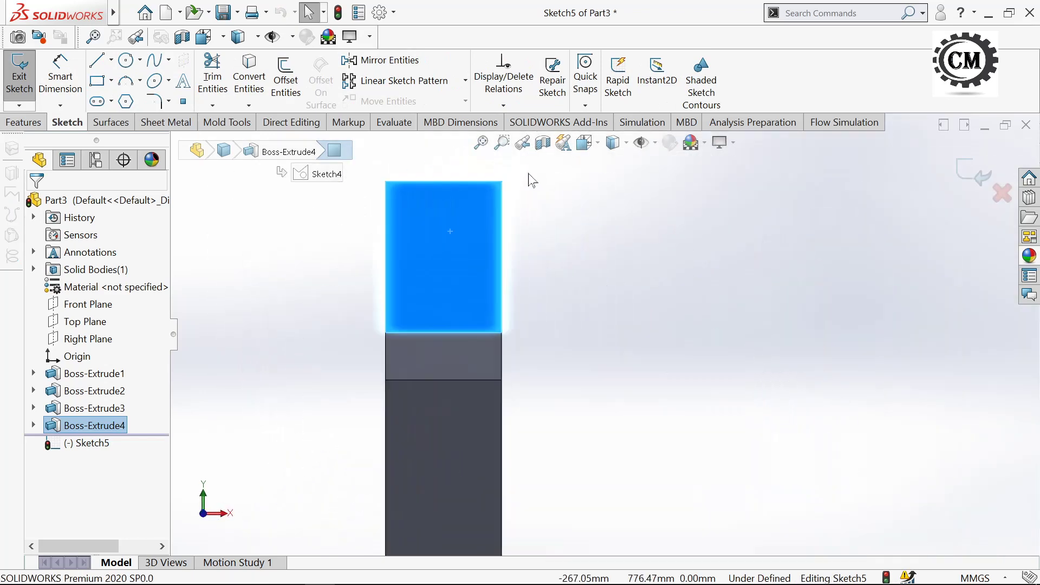
{"action": "left_click", "coordinate": [127, 61]}
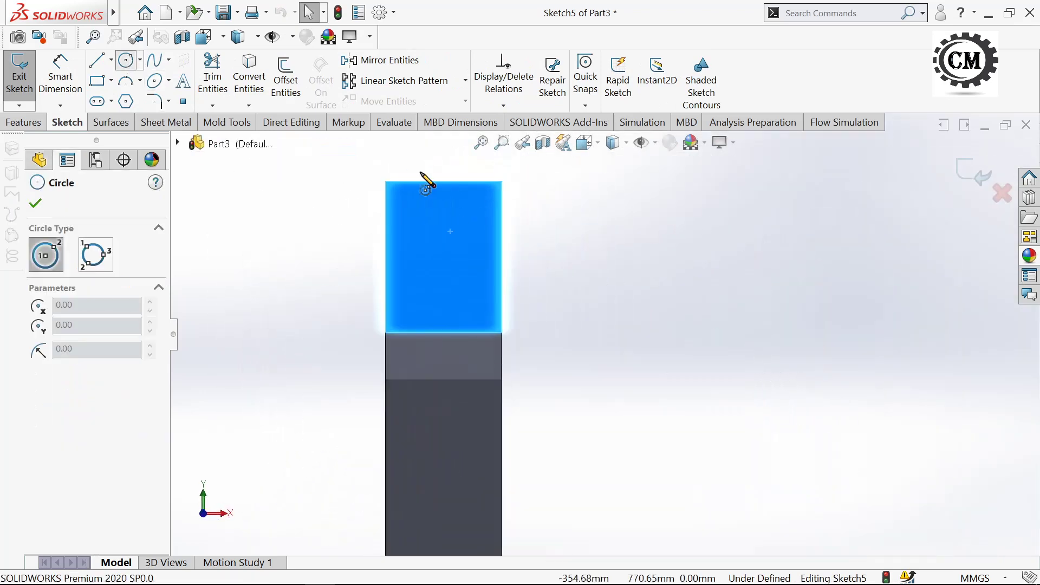
{"action": "scroll", "coordinate": [423, 173], "scroll_direction": "down", "scroll_amount": 3}
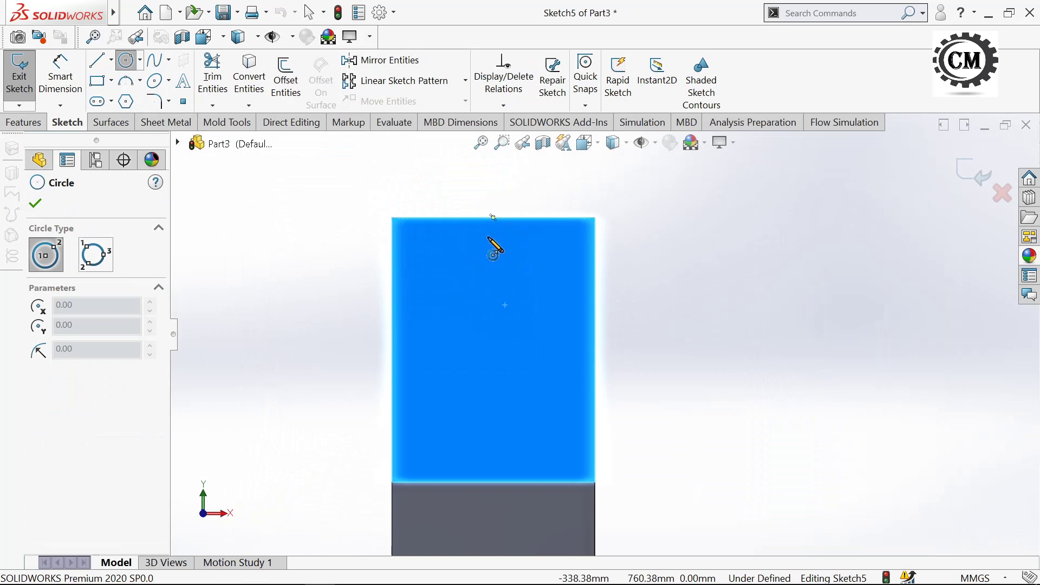
{"action": "left_click", "coordinate": [494, 286]}
{"action": "left_click", "coordinate": [519, 317]}
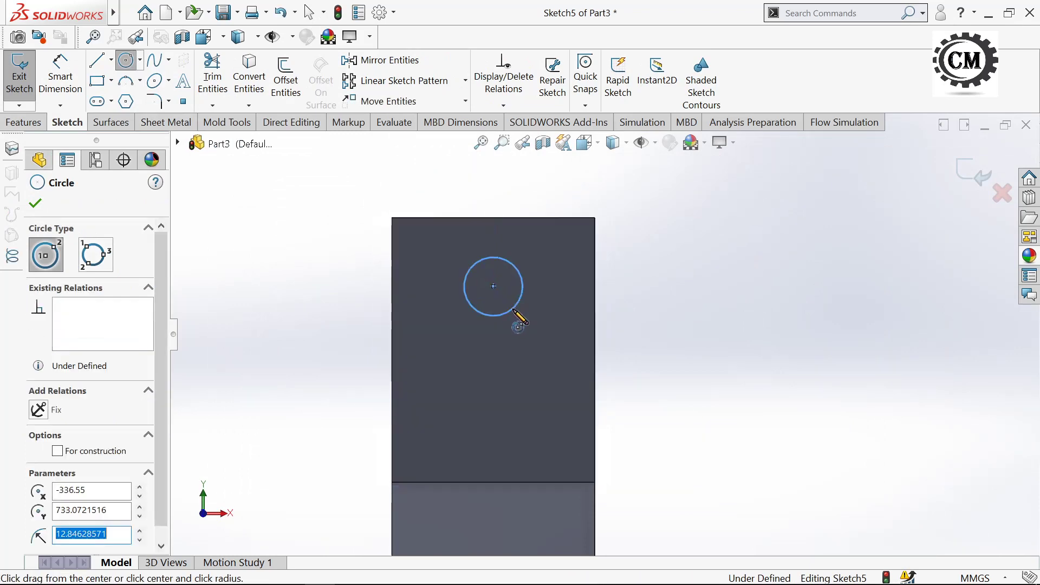
{"action": "scroll", "coordinate": [519, 316], "scroll_direction": "up", "scroll_amount": 2}
- Dimension the circle's diameter to 50.8 mm
{"action": "left_click", "coordinate": [73, 84]}
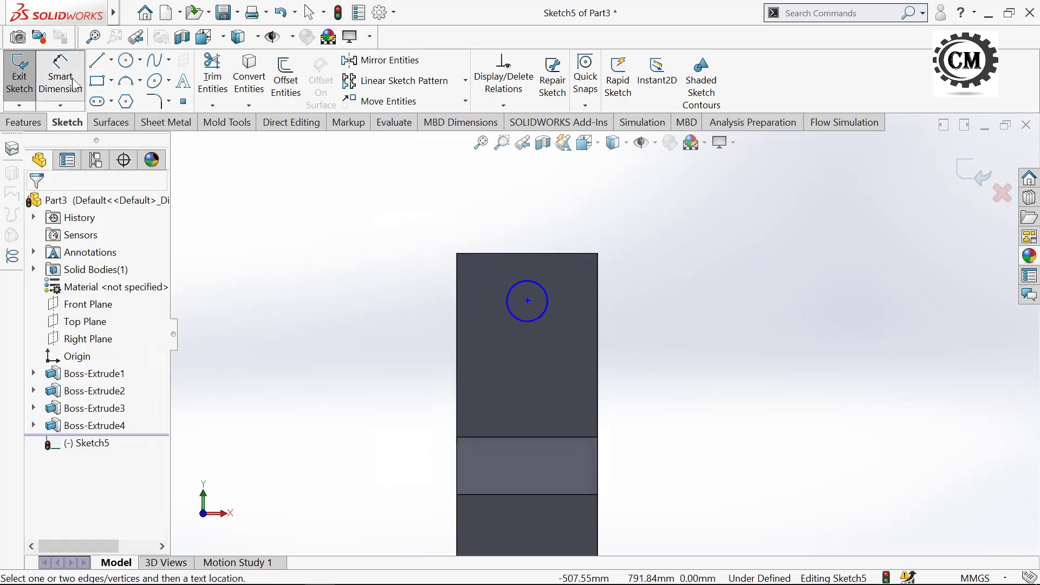
{"action": "left_click", "coordinate": [532, 322]}
{"action": "left_click", "coordinate": [709, 306]}
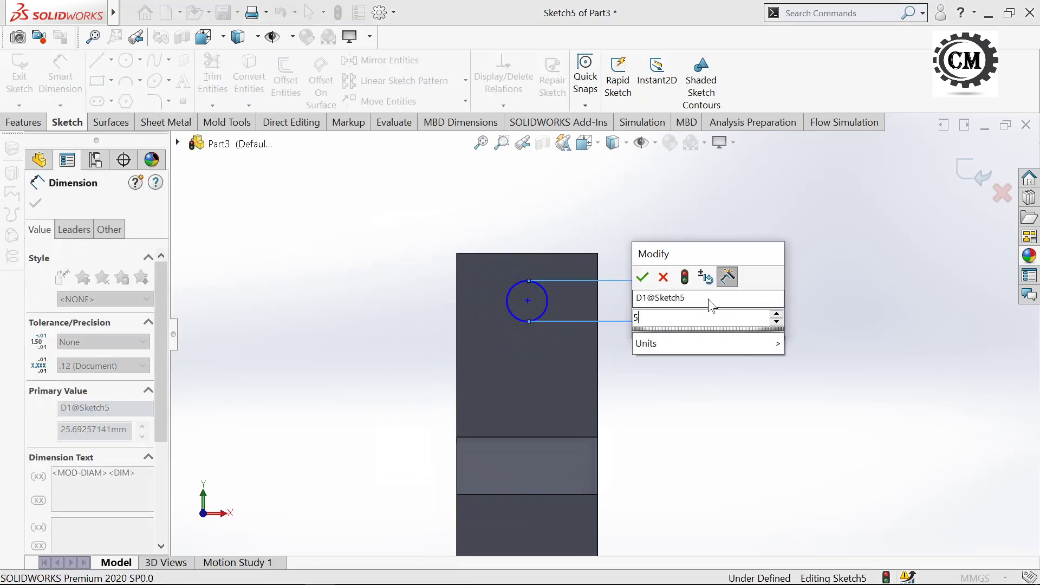
{"action": "type", "text": "50.8"}
{"action": "left_click", "coordinate": [643, 277]}
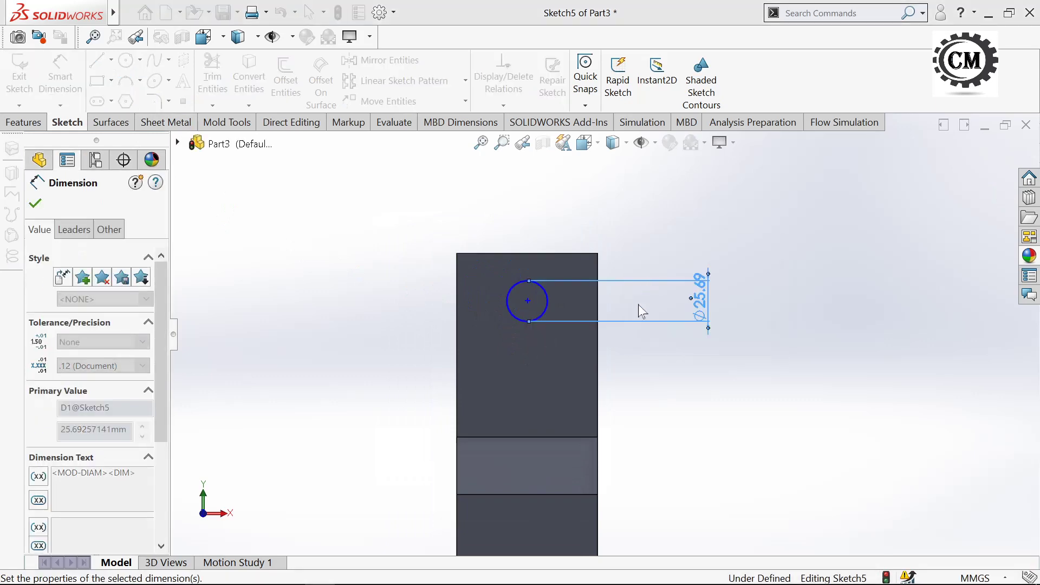
{"action": "left_click", "coordinate": [39, 206]}
{"action": "scroll", "coordinate": [470, 269], "scroll_direction": "down", "scroll_amount": 3}
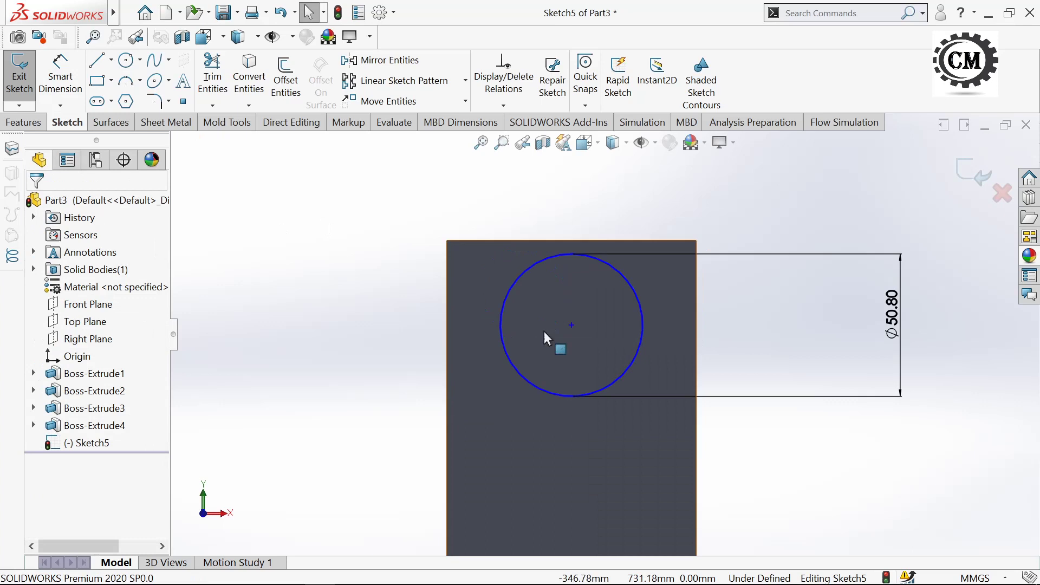
- Align the circle centre vertically and horizontally with the edge midpoints, then exit the sketch
{"action": "left_click", "coordinate": [571, 325]}
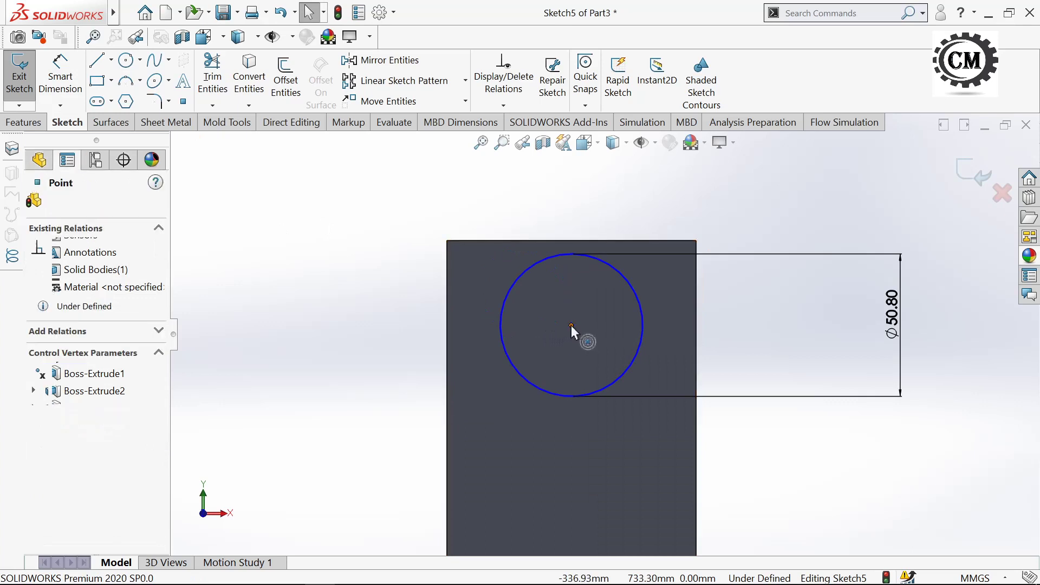
{"action": "left_click", "coordinate": [571, 240], "text": "ctrl"}
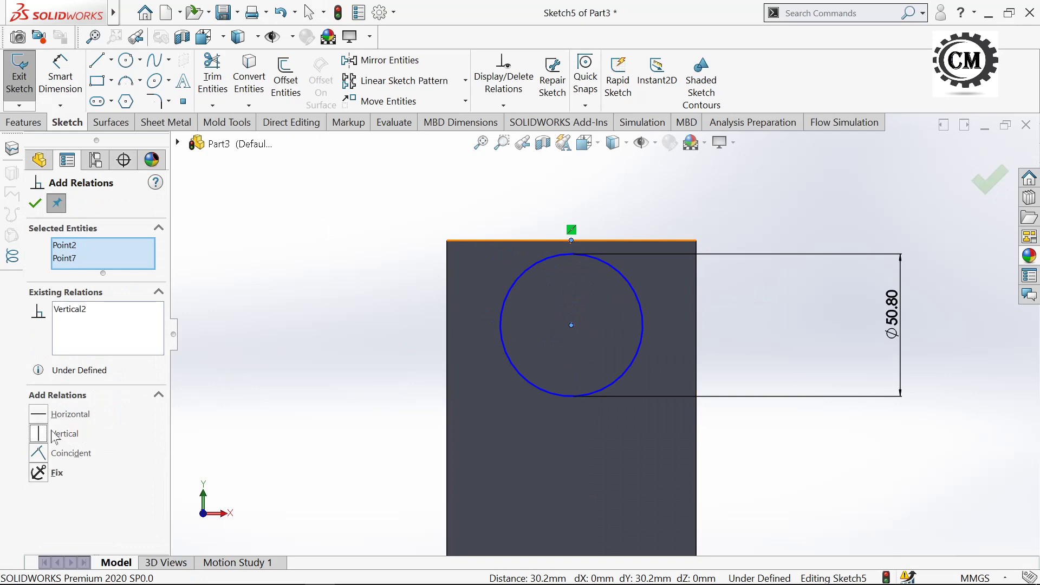
{"action": "left_click", "coordinate": [43, 207]}
{"action": "scroll", "coordinate": [508, 378], "scroll_direction": "up", "scroll_amount": 2}
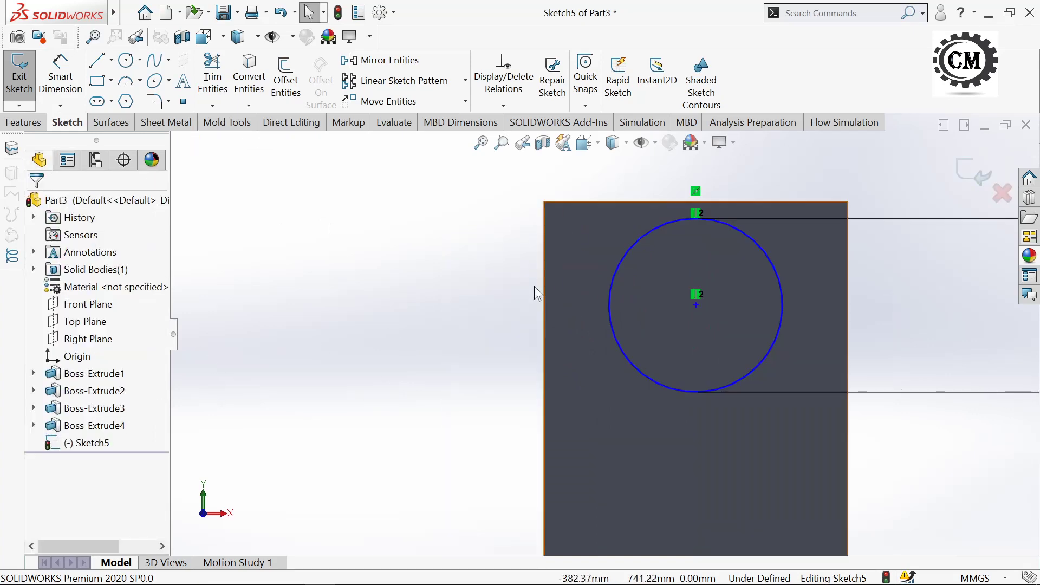
{"action": "left_click", "coordinate": [543, 401]}
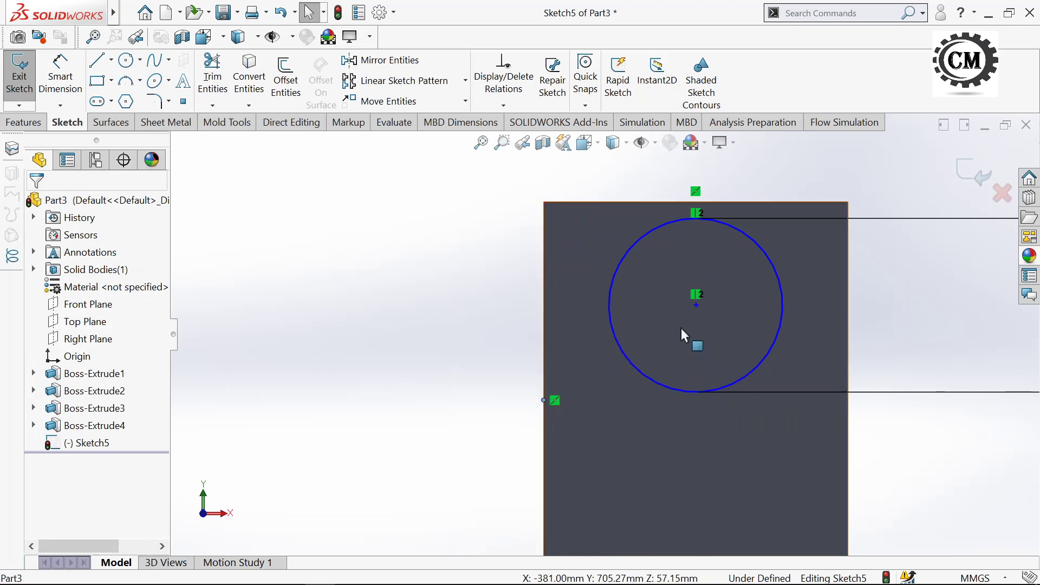
{"action": "left_click", "coordinate": [697, 306]}
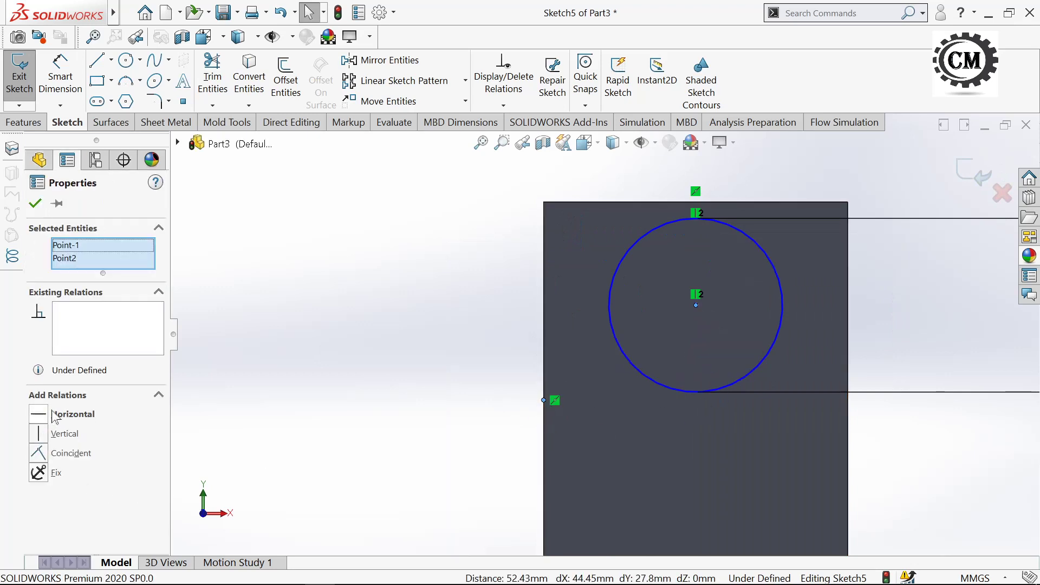
{"action": "left_click", "coordinate": [53, 414]}
{"action": "left_click", "coordinate": [274, 232]}
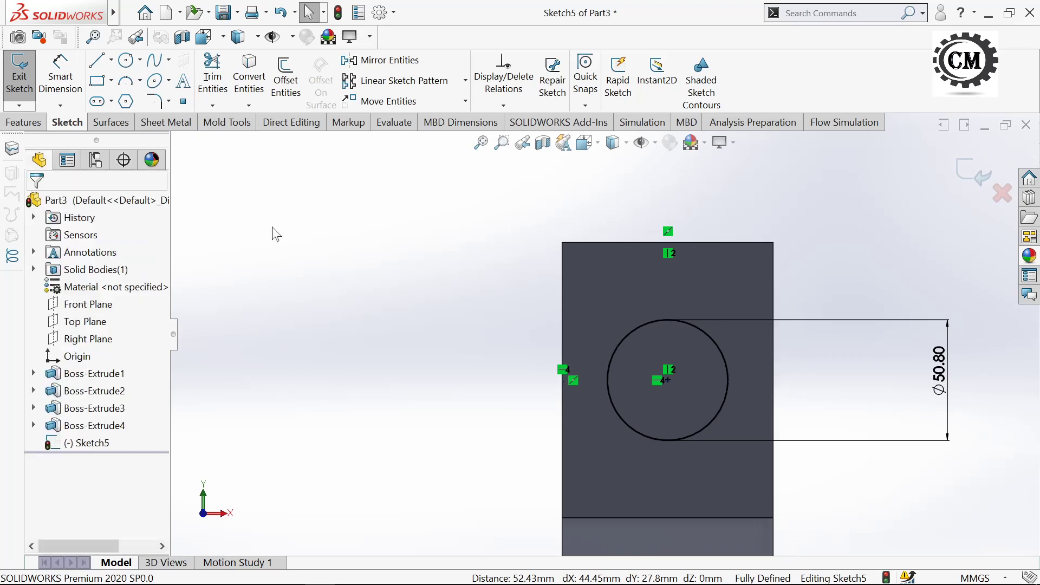
{"action": "scroll", "coordinate": [301, 252], "scroll_direction": "up", "scroll_amount": 2}
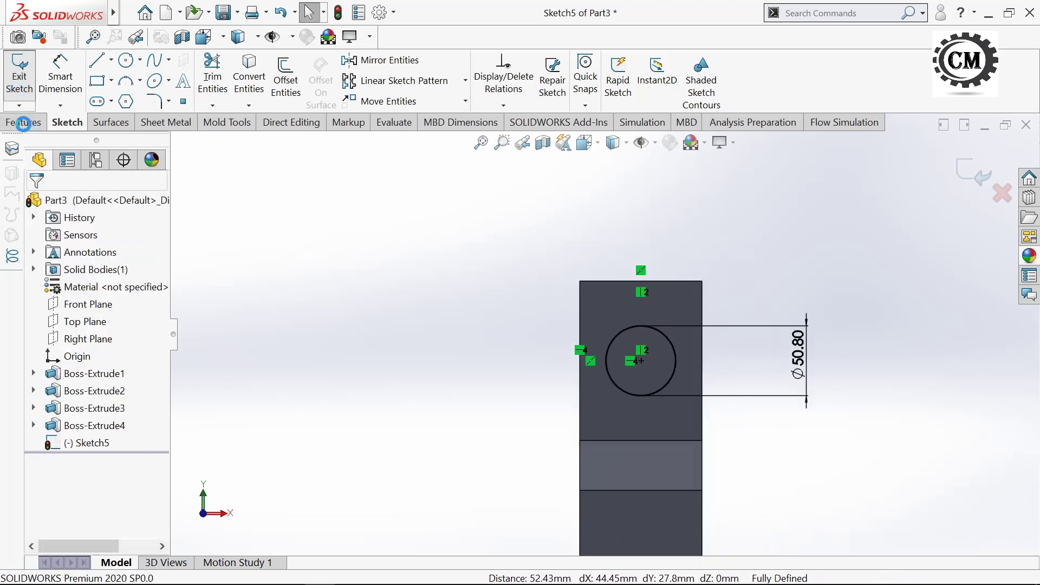
{"action": "left_click", "coordinate": [26, 125]}
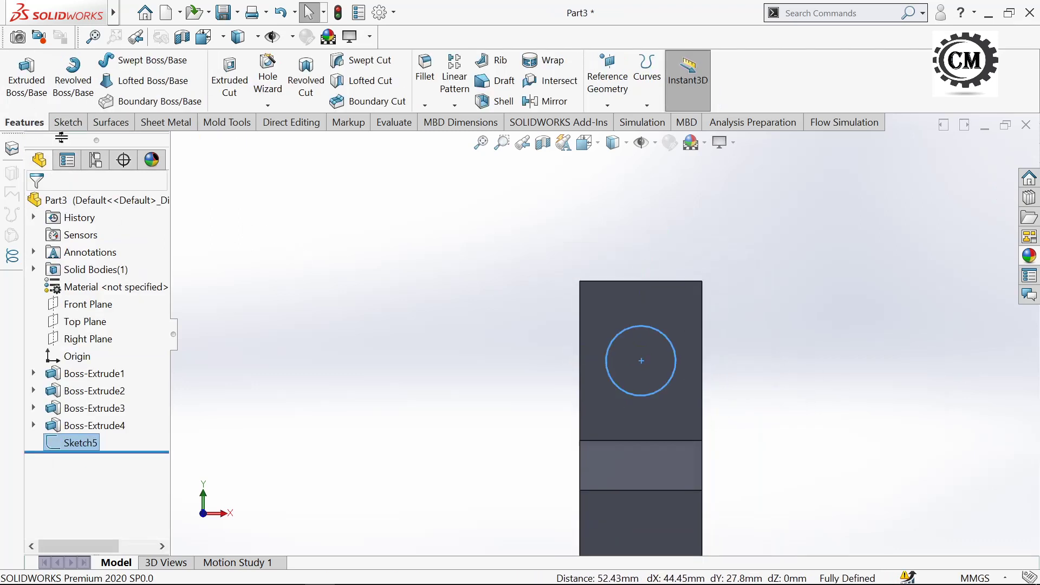
- Extrude-cut the Ø50.8 circle Up To Next through the shank as Cut-Extrude1
{"action": "left_click", "coordinate": [229, 76]}
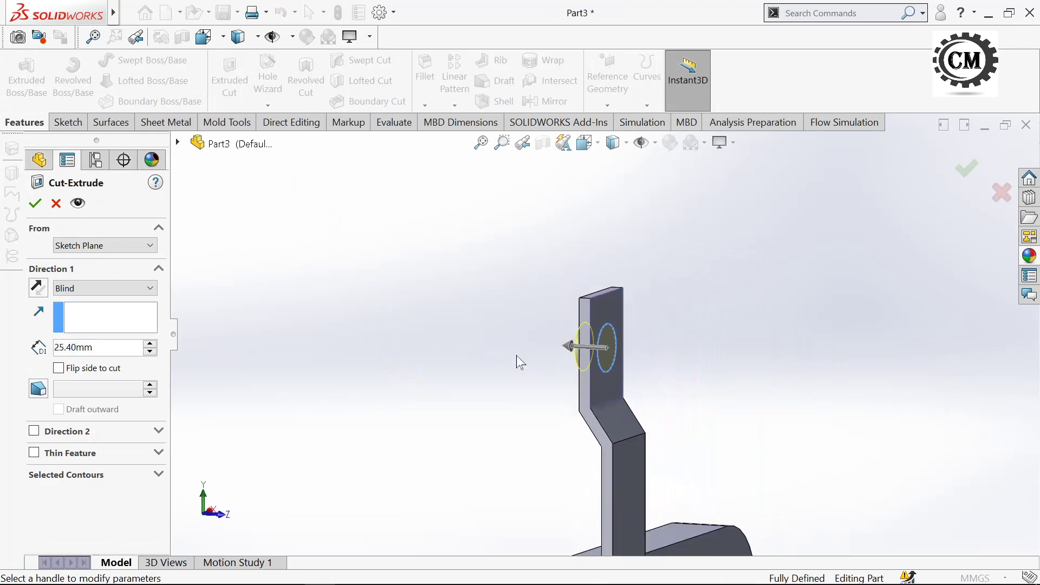
{"action": "left_click", "coordinate": [103, 288]}
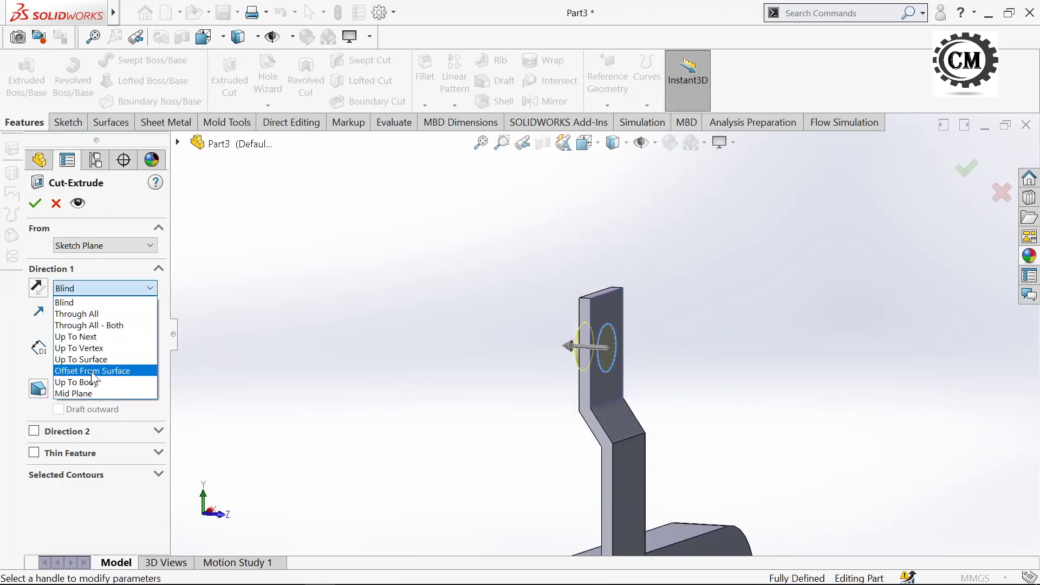
{"action": "left_click", "coordinate": [98, 338]}
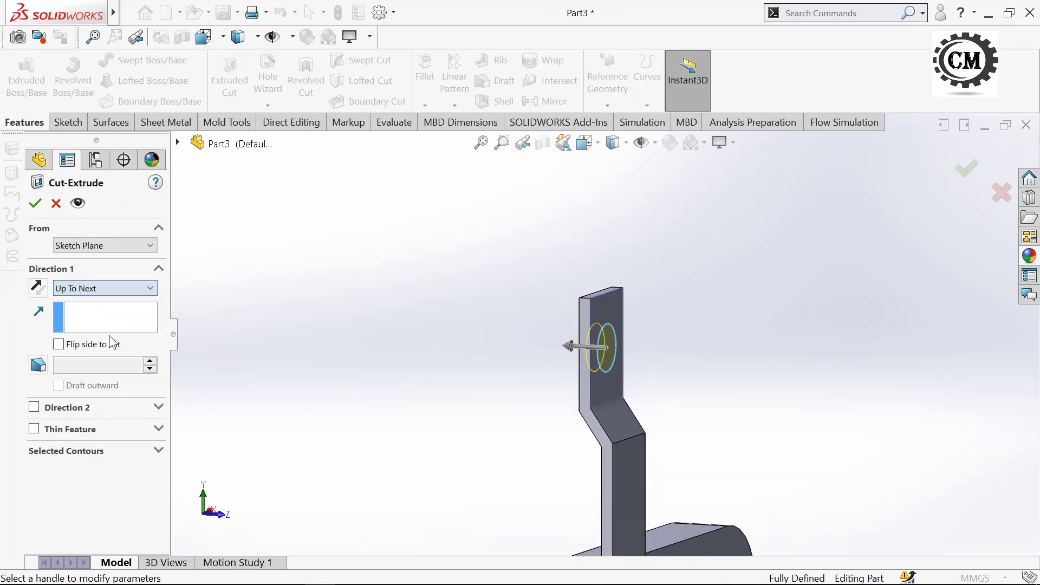
{"action": "left_click", "coordinate": [35, 204]}
{"action": "mouse_move", "coordinate": [482, 379]}
{"action": "middle_mouse_down"}
{"action": "mouse_move", "coordinate": [441, 410]}
{"action": "mouse_move", "coordinate": [482, 413]}
{"action": "middle_mouse_up"}
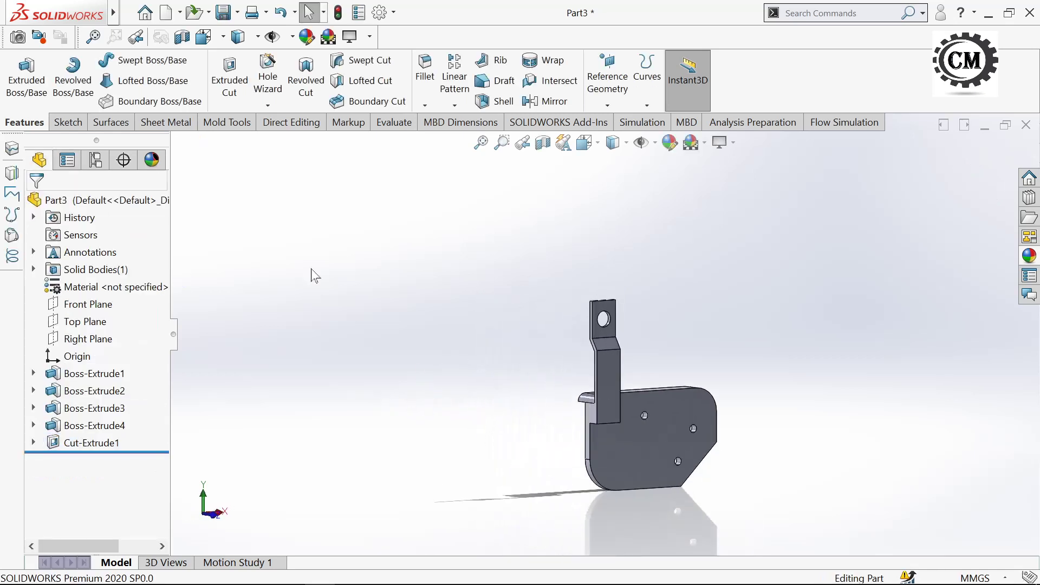
- Start a new sketch on Front Plane and view the plate from the Back
{"action": "left_click", "coordinate": [68, 122]}
{"action": "left_click", "coordinate": [20, 73]}
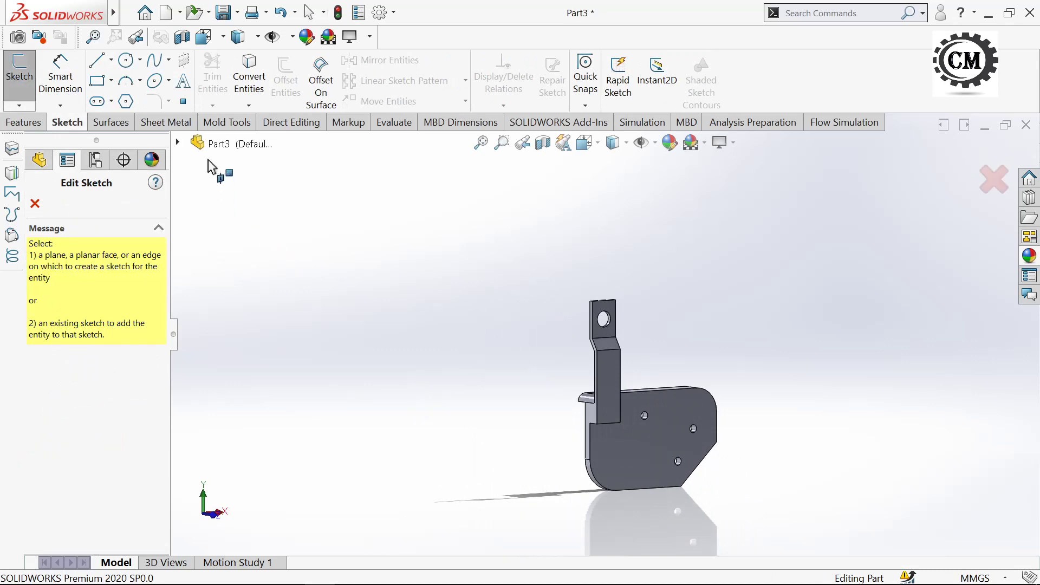
{"action": "left_click", "coordinate": [198, 146]}
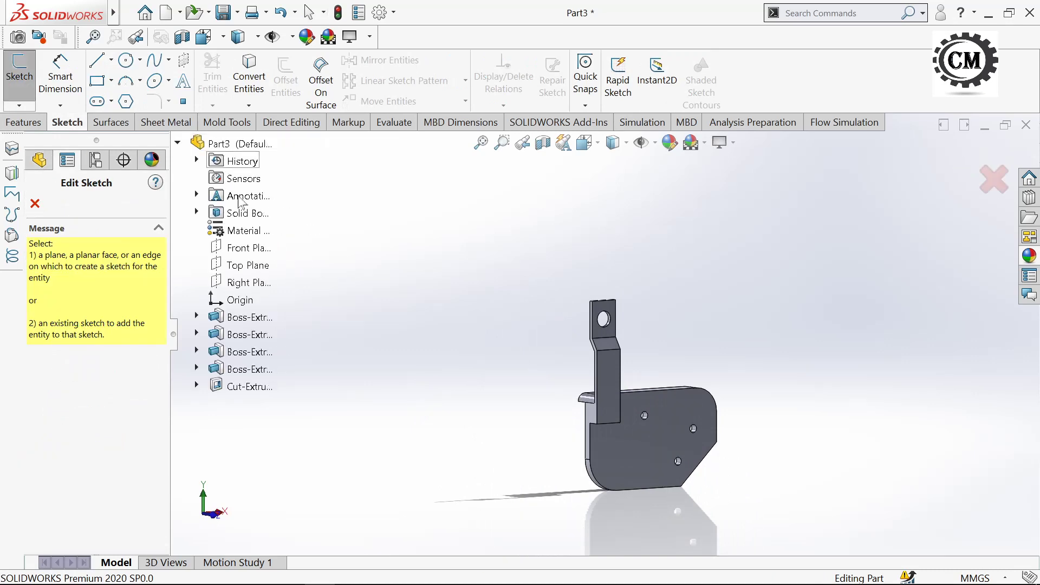
{"action": "left_click", "coordinate": [234, 251]}
{"action": "left_click", "coordinate": [584, 143]}
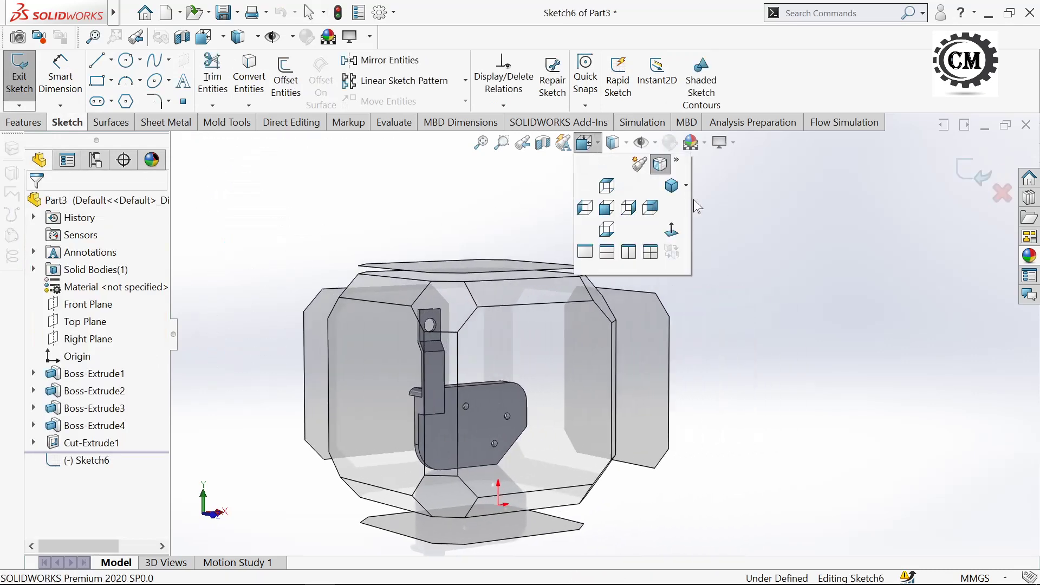
{"action": "left_click", "coordinate": [671, 230]}
{"action": "middle_click_drag", "start_coordinate": [441, 379], "coordinate": [589, 398]}
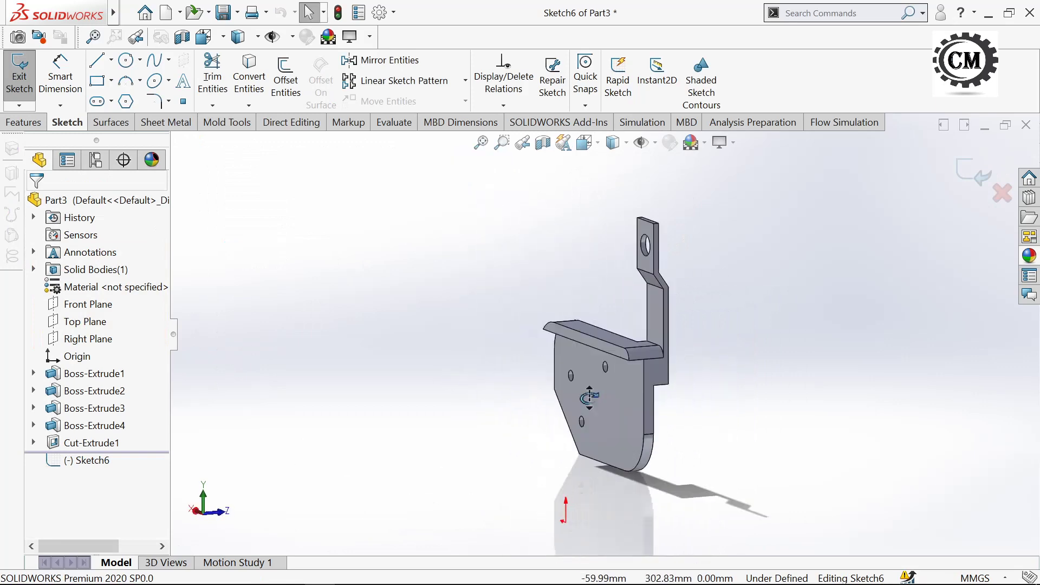
{"action": "left_click", "coordinate": [583, 142]}
{"action": "left_click", "coordinate": [407, 411]}
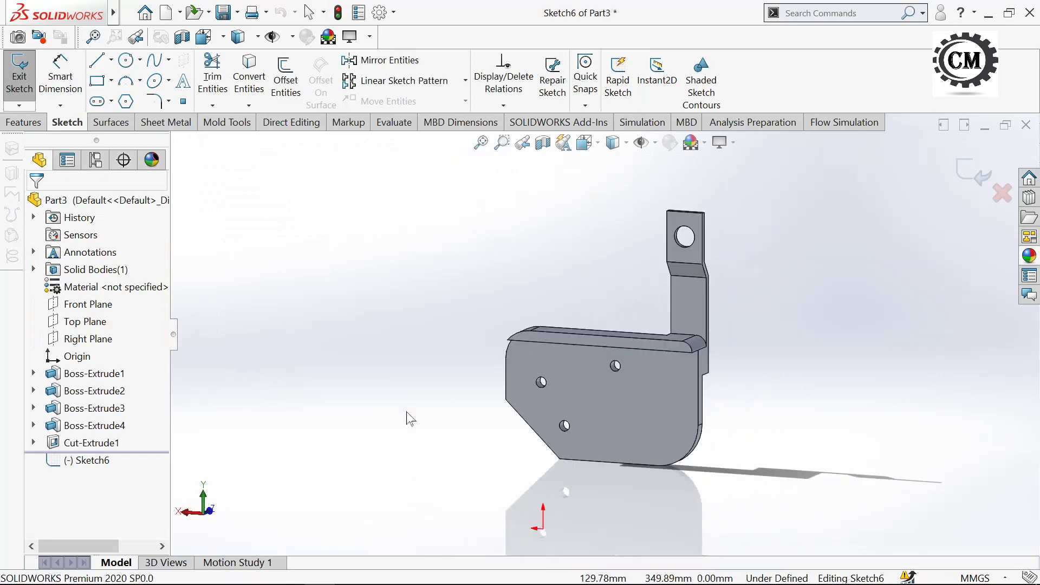
- Draw a corner rectangle near the plate's lower right
{"action": "left_click", "coordinate": [97, 82]}
{"action": "scroll", "coordinate": [617, 388], "scroll_direction": "down", "scroll_amount": 2}
{"action": "scroll", "coordinate": [617, 387], "scroll_direction": "down", "scroll_amount": 2}
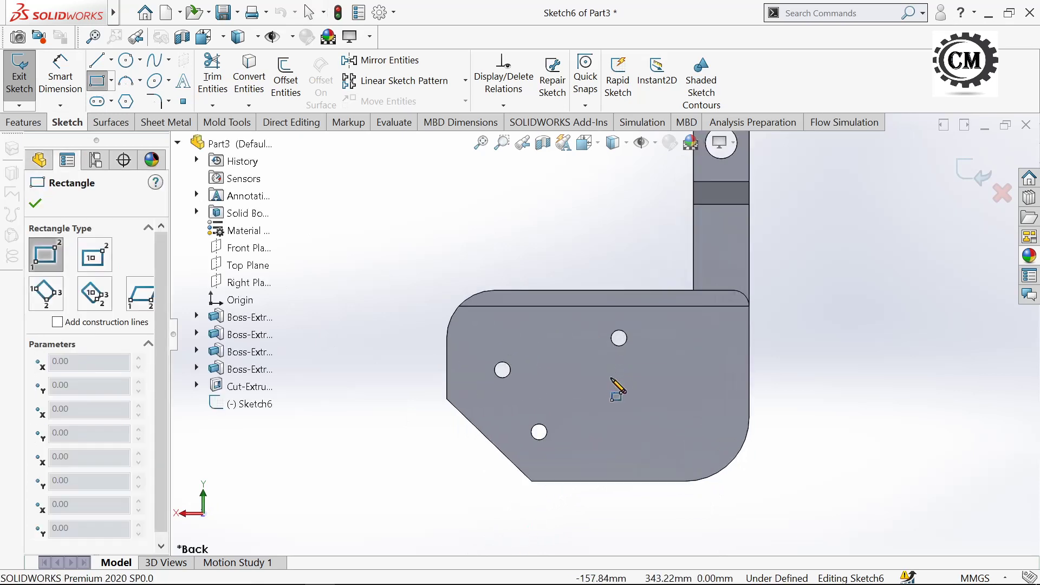
{"action": "key", "text": "z"}
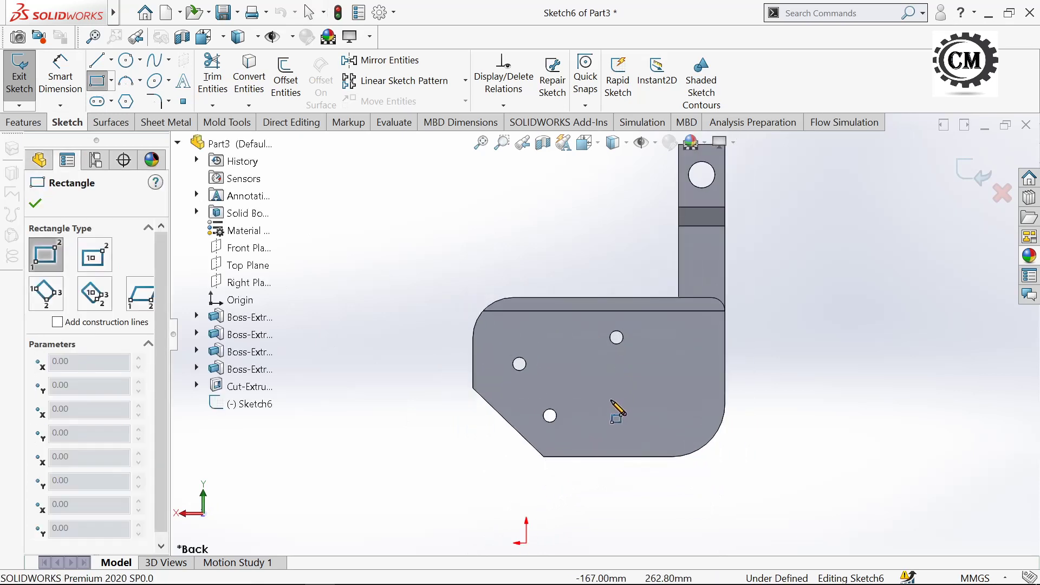
{"action": "left_click", "coordinate": [605, 380]}
{"action": "left_click", "coordinate": [684, 433]}
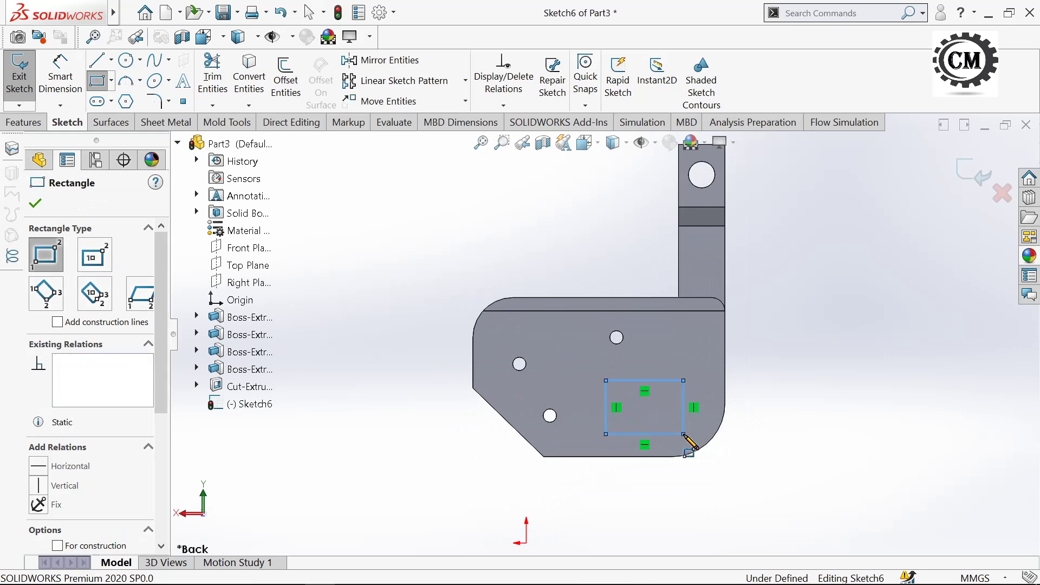
{"action": "scroll", "coordinate": [698, 452], "scroll_direction": "down", "scroll_amount": 1}
- Offset the rectangle 40.64 mm from the plate's bottom edge and 55.88 mm from its right edge
{"action": "left_click", "coordinate": [66, 92]}
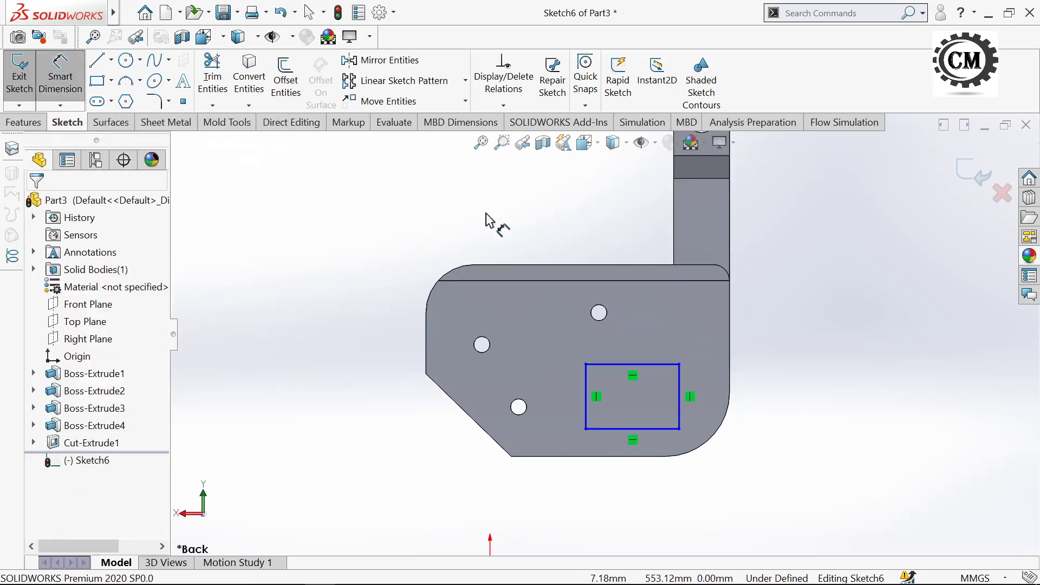
{"action": "left_click", "coordinate": [606, 428]}
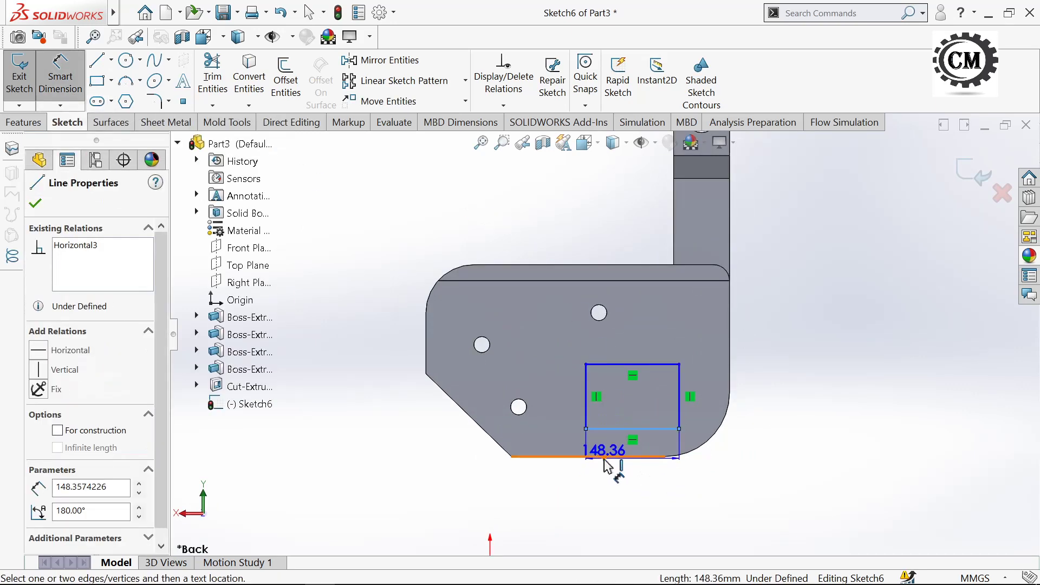
{"action": "left_click", "coordinate": [604, 456]}
{"action": "left_click", "coordinate": [805, 448]}
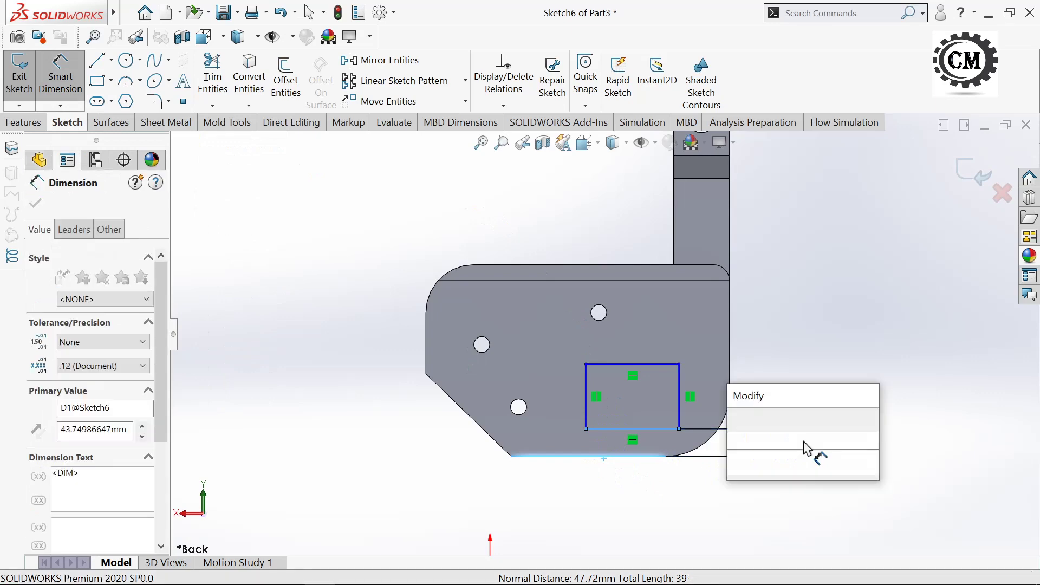
{"action": "type", "text": "40.64"}
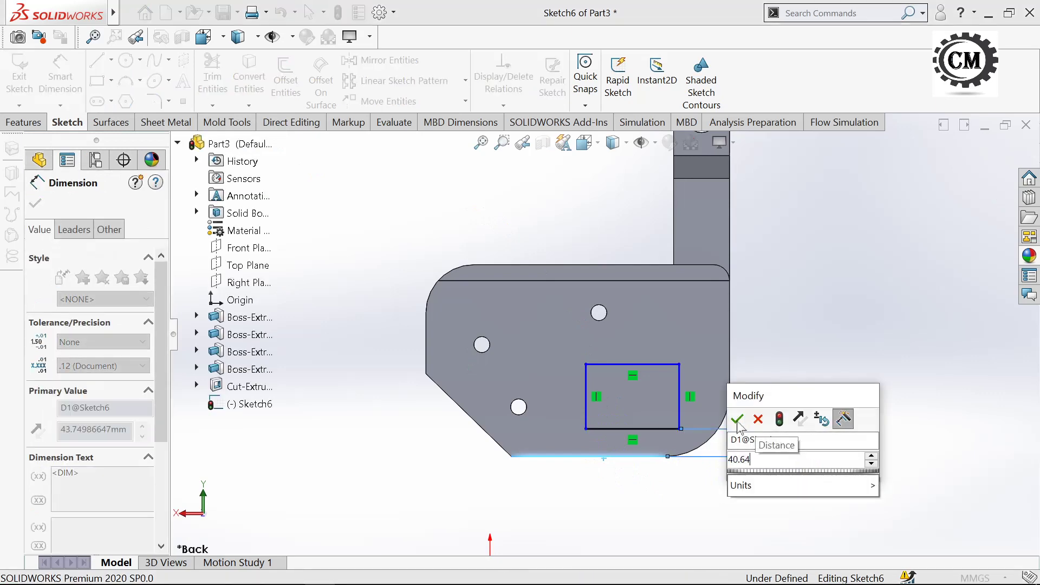
{"action": "left_click", "coordinate": [737, 419]}
{"action": "left_click", "coordinate": [681, 398]}
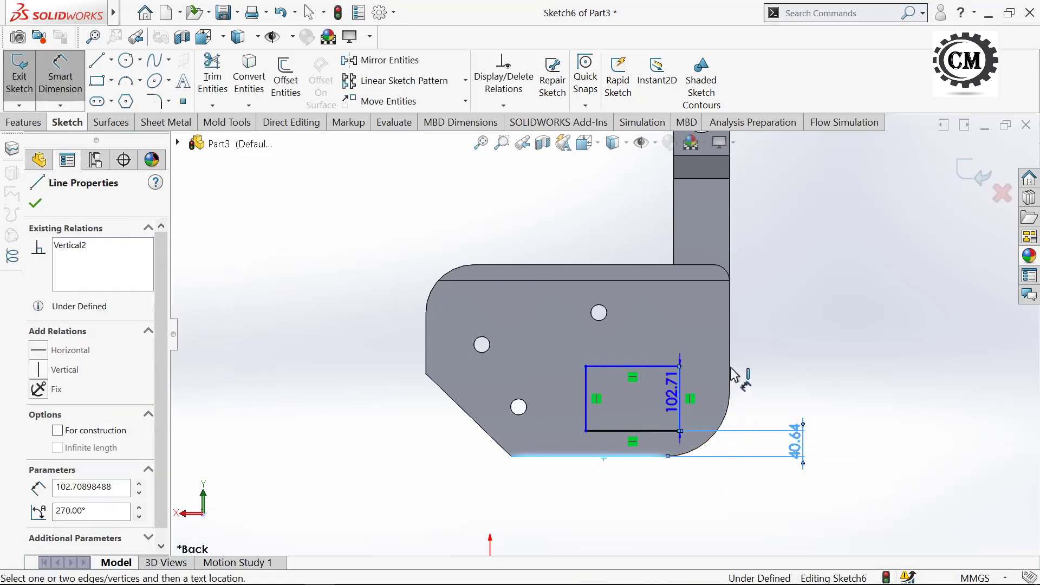
{"action": "left_click", "coordinate": [730, 363]}
{"action": "left_click", "coordinate": [771, 346]}
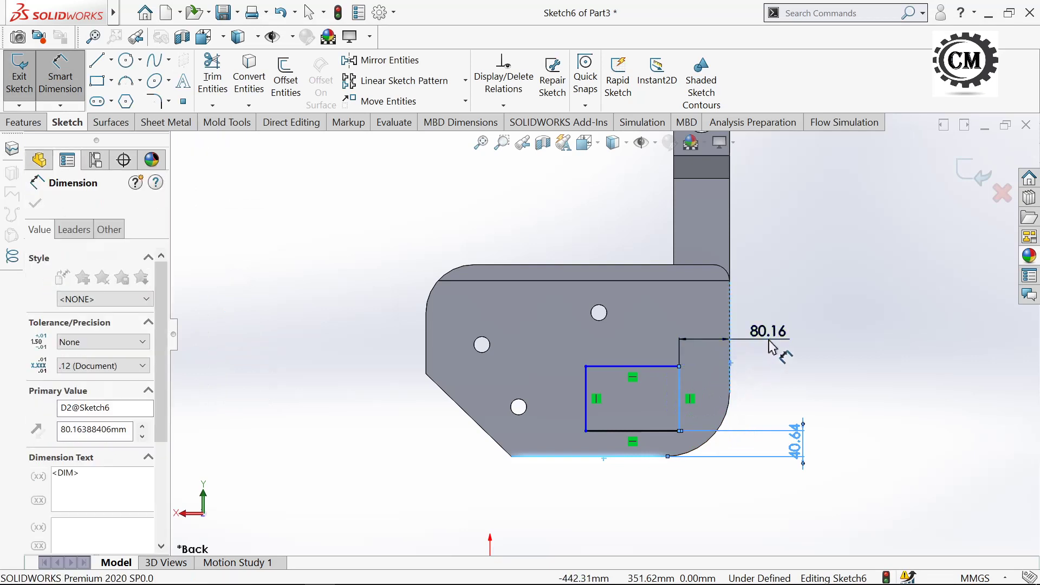
{"action": "type", "text": "55.88"}
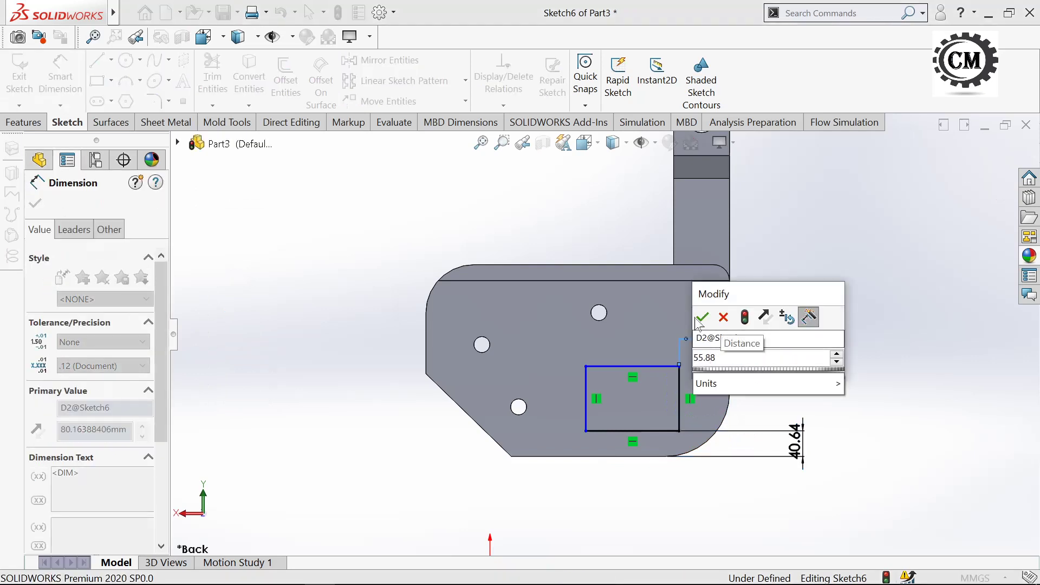
{"action": "left_click", "coordinate": [702, 318]}
- Size the rectangle to 101.6 mm high and 165.1 mm wide
{"action": "scroll", "coordinate": [671, 414], "scroll_direction": "down", "scroll_amount": 3}
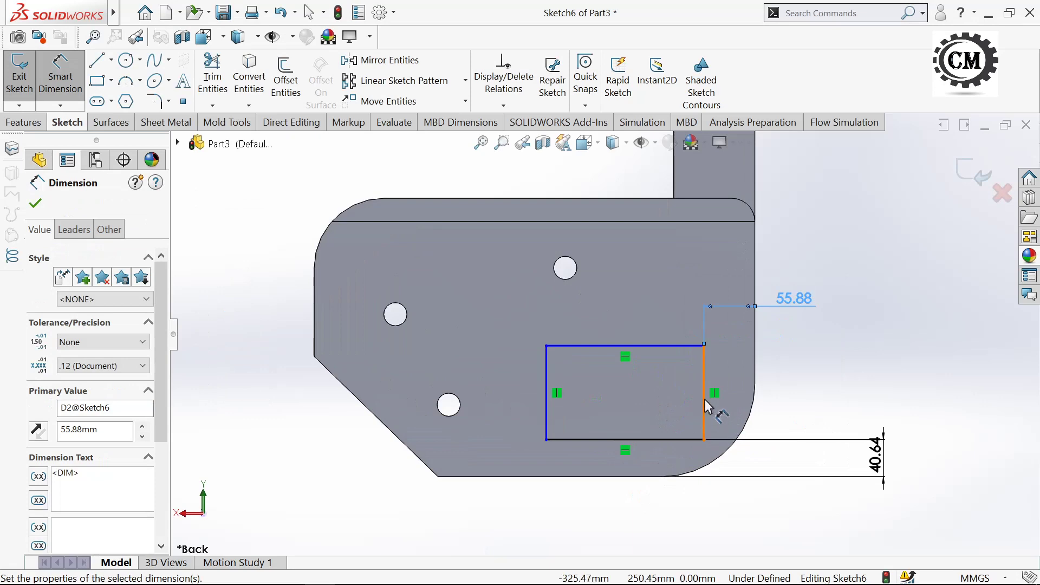
{"action": "left_click", "coordinate": [704, 401]}
{"action": "left_click", "coordinate": [826, 400]}
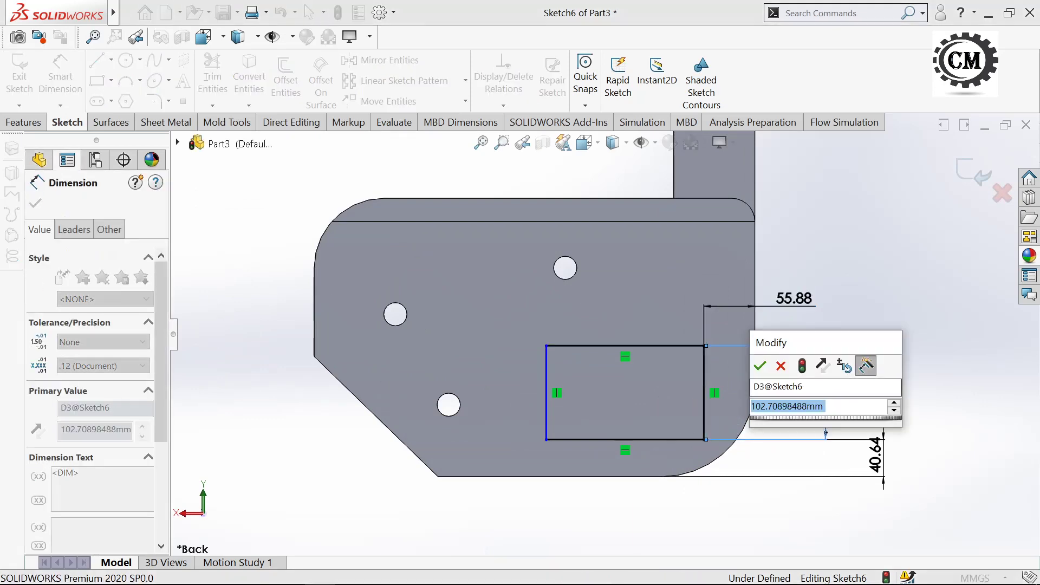
{"action": "type", "text": "101.6"}
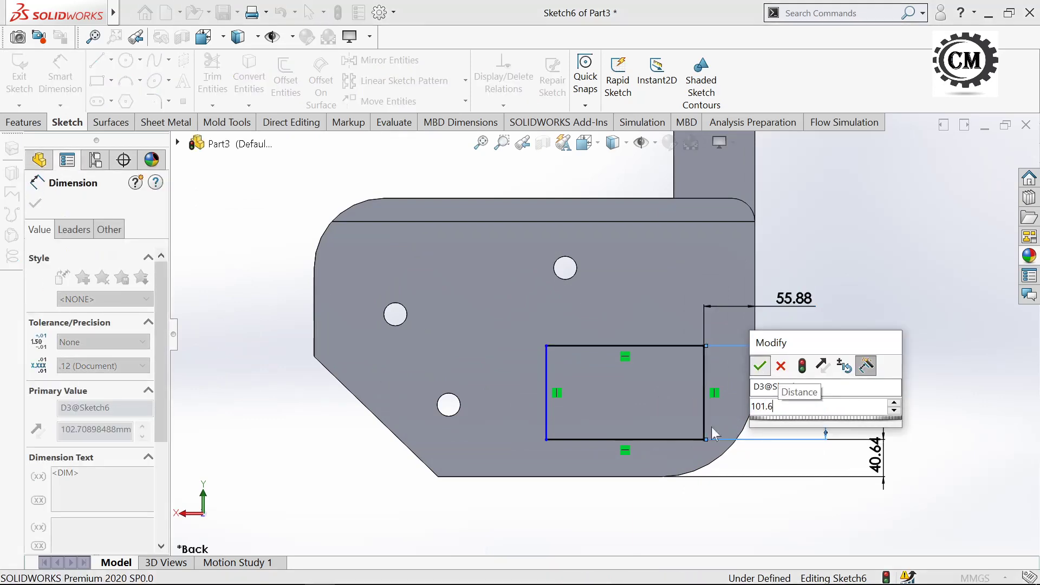
{"action": "key", "text": "Return"}
{"action": "left_click", "coordinate": [596, 439]}
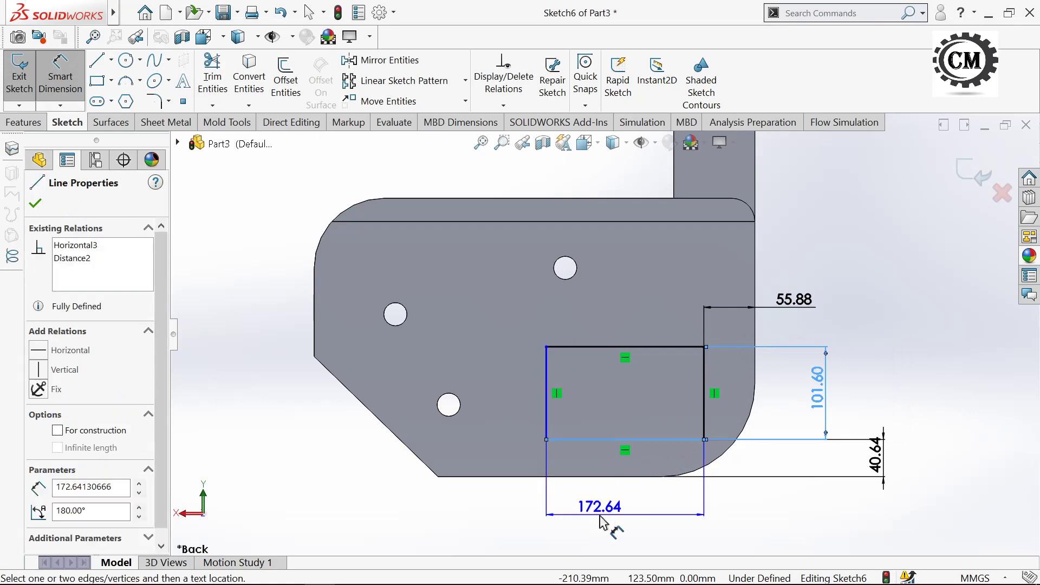
{"action": "left_click", "coordinate": [601, 523]}
{"action": "type", "text": "16"}
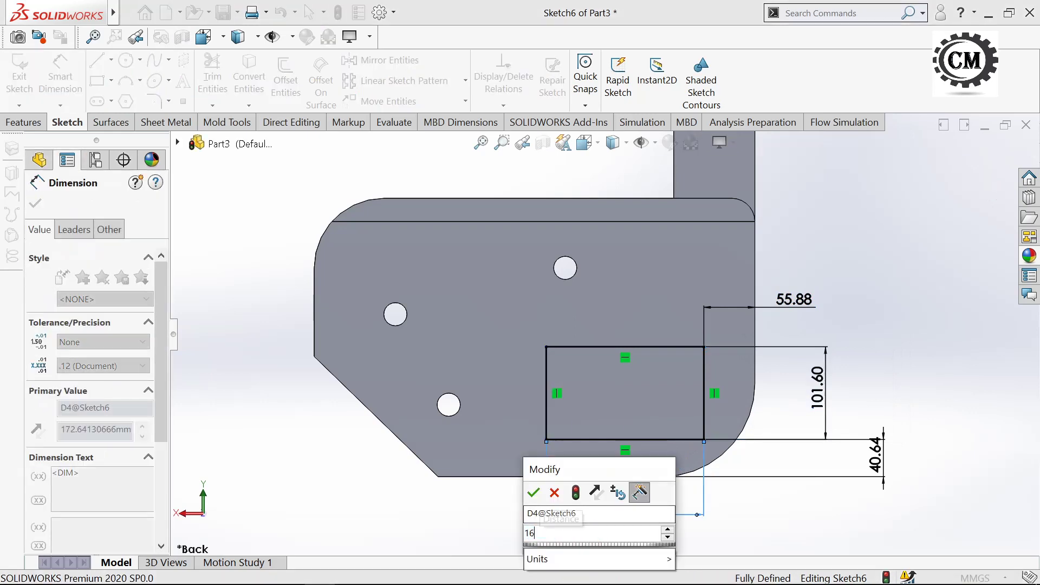
{"action": "type", "text": "5.1"}
{"action": "left_click", "coordinate": [533, 492]}
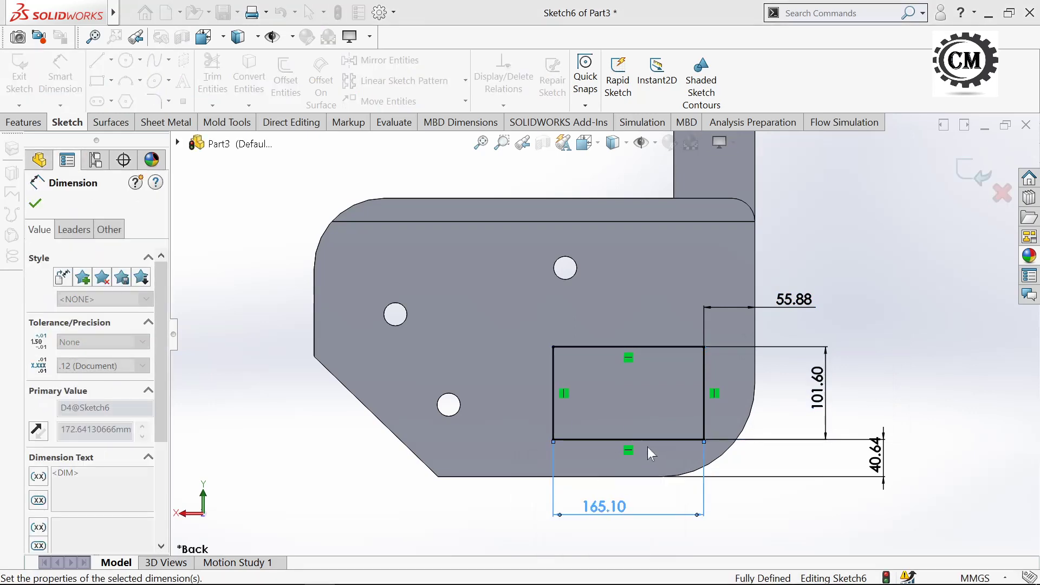
- Preview a 25.40 mm sketch fillet on all four rectangle corners
{"action": "scroll", "coordinate": [647, 447], "scroll_direction": "down", "scroll_amount": 2}
{"action": "scroll", "coordinate": [532, 392], "scroll_direction": "up", "scroll_amount": 2}
{"action": "left_click", "coordinate": [154, 103]}
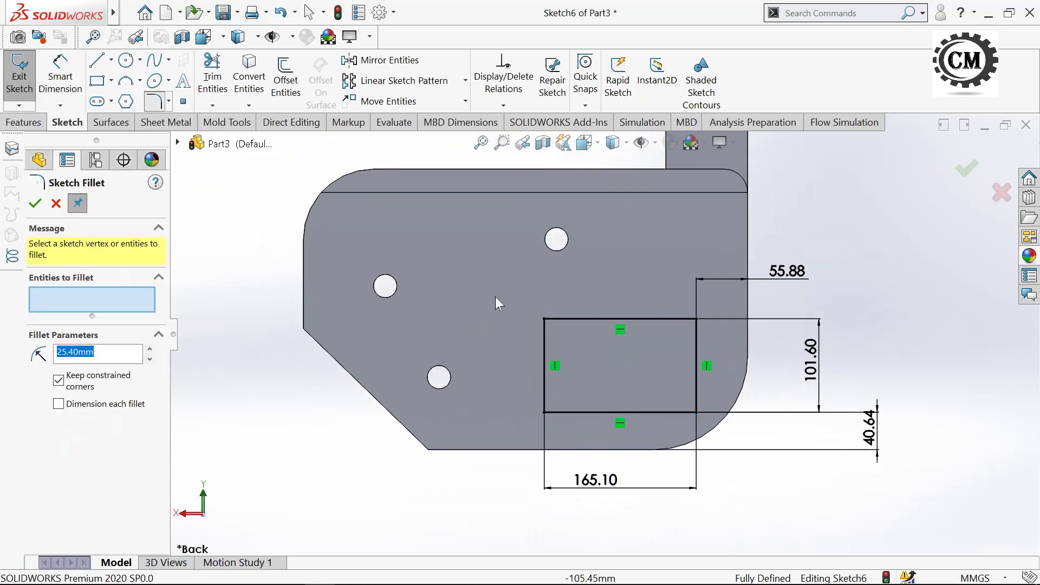
{"action": "left_click_drag", "start_coordinate": [499, 283], "coordinate": [736, 442]}
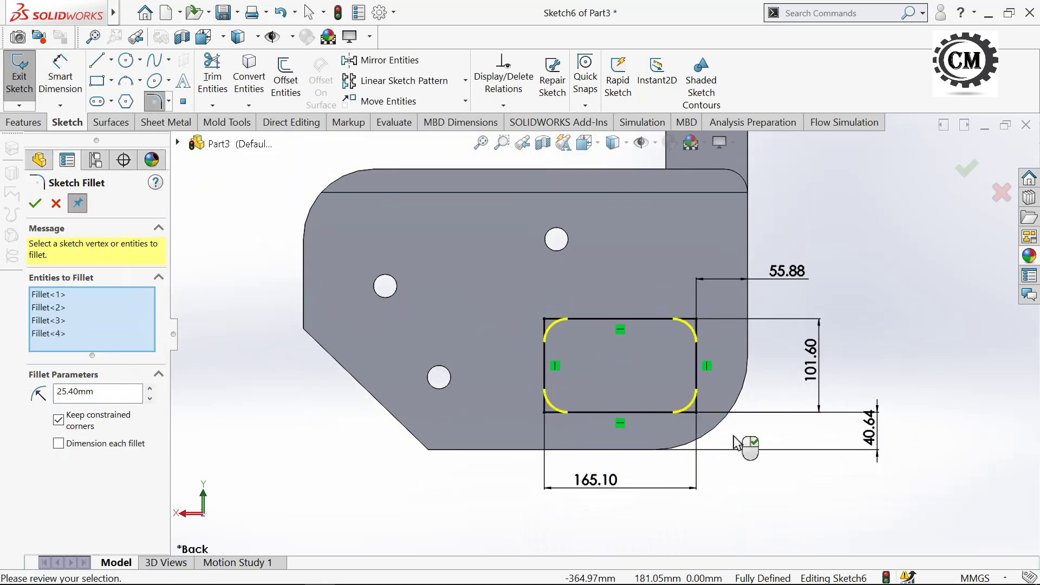
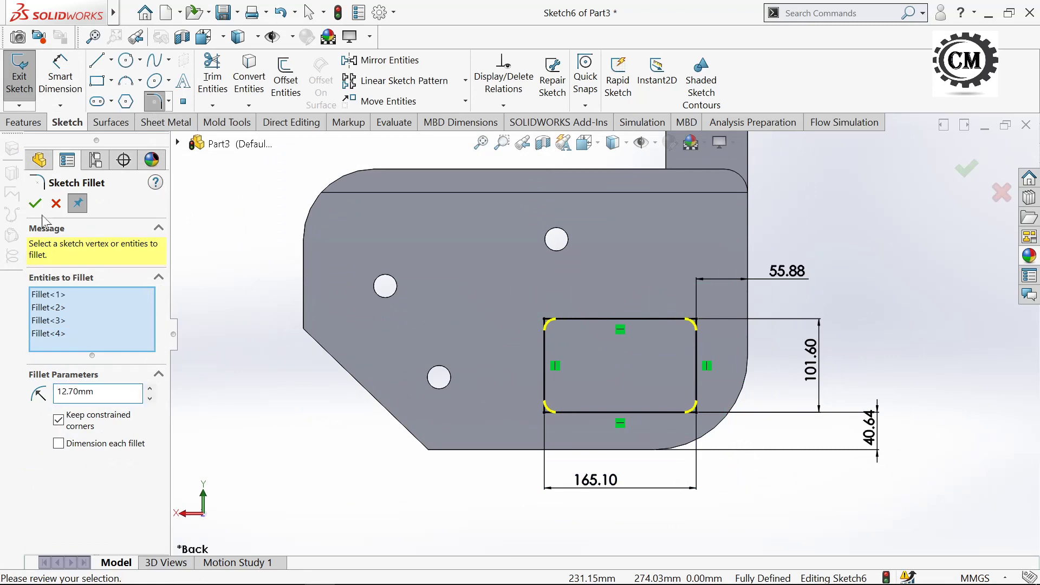
- Apply the R12.70 mm fillets to the rectangle's four corners and exit Sketch6
{"action": "key", "text": "Return"}
{"action": "scroll", "coordinate": [251, 383], "scroll_direction": "up", "scroll_amount": 2}
{"action": "key", "text": "Return"}
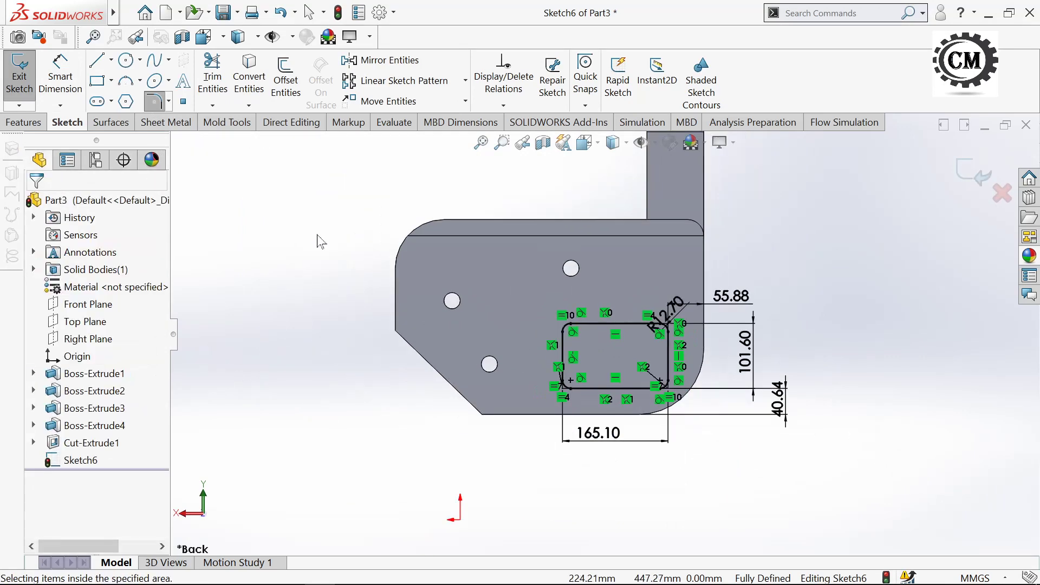
{"action": "left_click", "coordinate": [19, 73]}
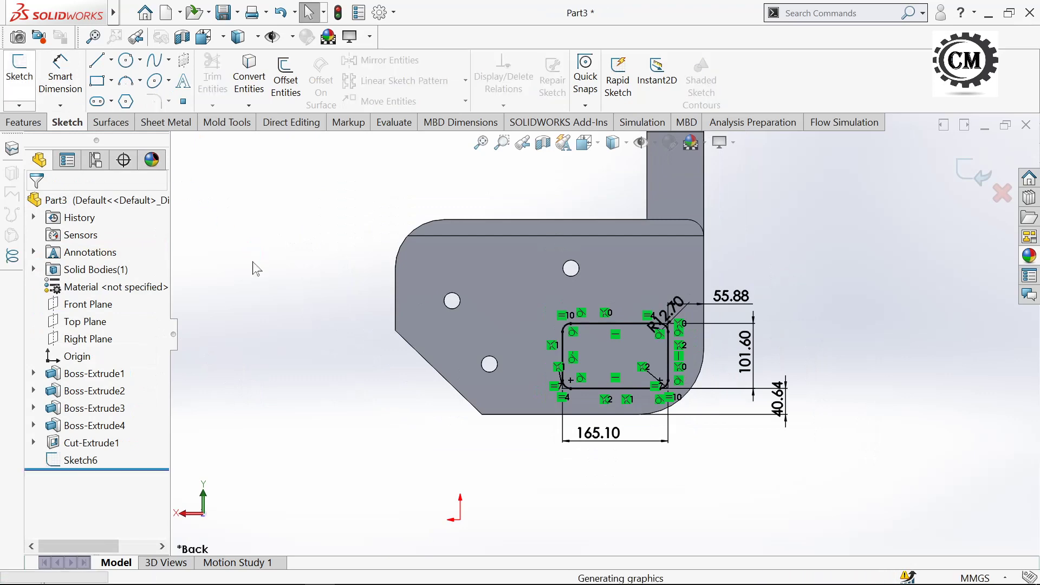
{"action": "middle_click_drag", "start_coordinate": [336, 292], "coordinate": [323, 303]}
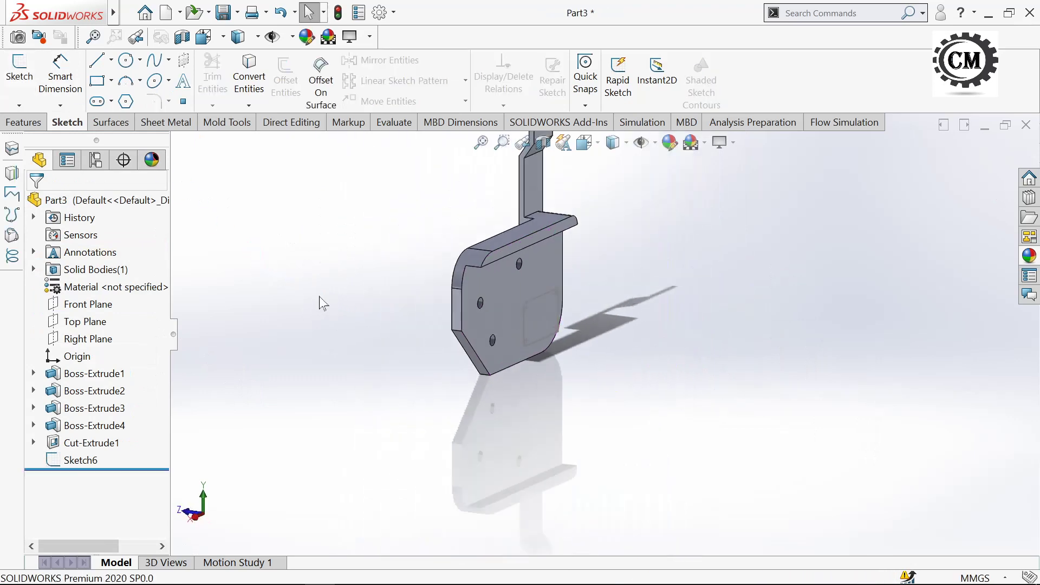
{"action": "left_click", "coordinate": [24, 122]}
- Start an Extruded Boss/Base using the rounded rectangle Sketch6 as the profile
{"action": "left_click", "coordinate": [26, 76]}
{"action": "scroll", "coordinate": [409, 260], "scroll_direction": "down", "scroll_amount": 3}
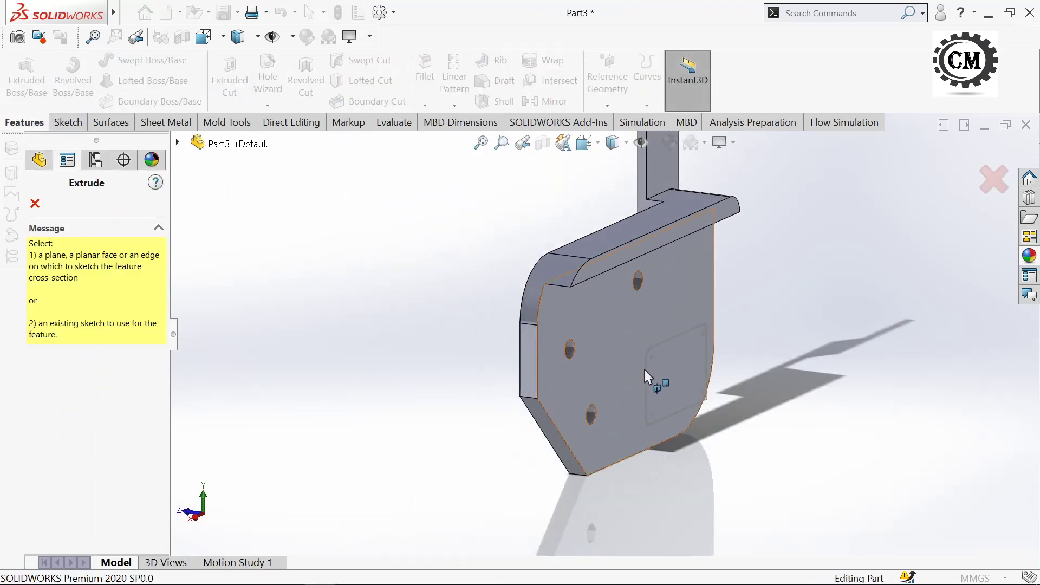
{"action": "key", "text": "Escape"}
{"action": "left_click", "coordinate": [646, 384]}
{"action": "left_click", "coordinate": [666, 363]}
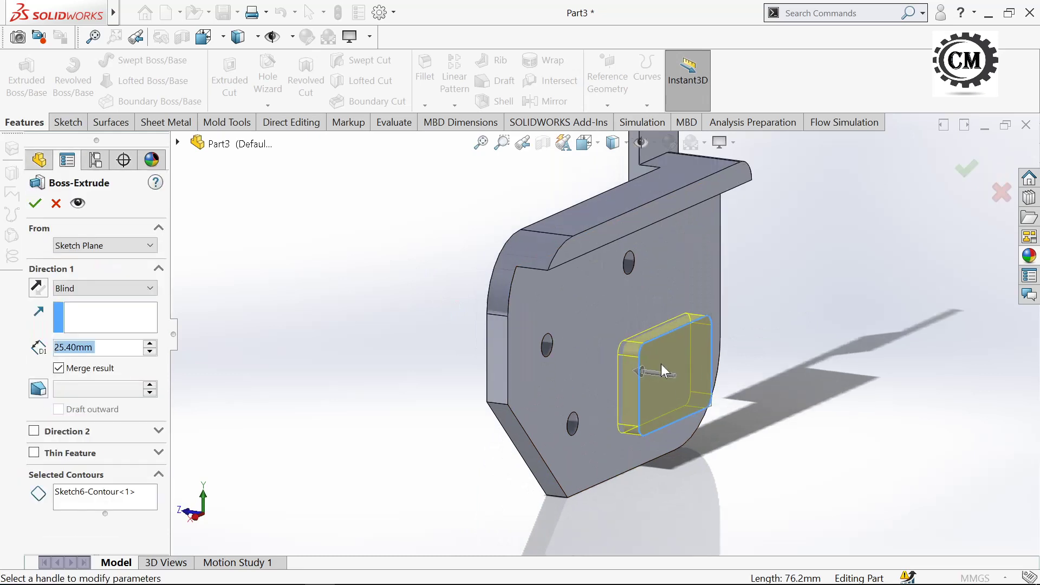
- Start the extrusion from the plate face (Surface/Face/Plane) and enable Thin Feature
{"action": "left_click", "coordinate": [110, 249]}
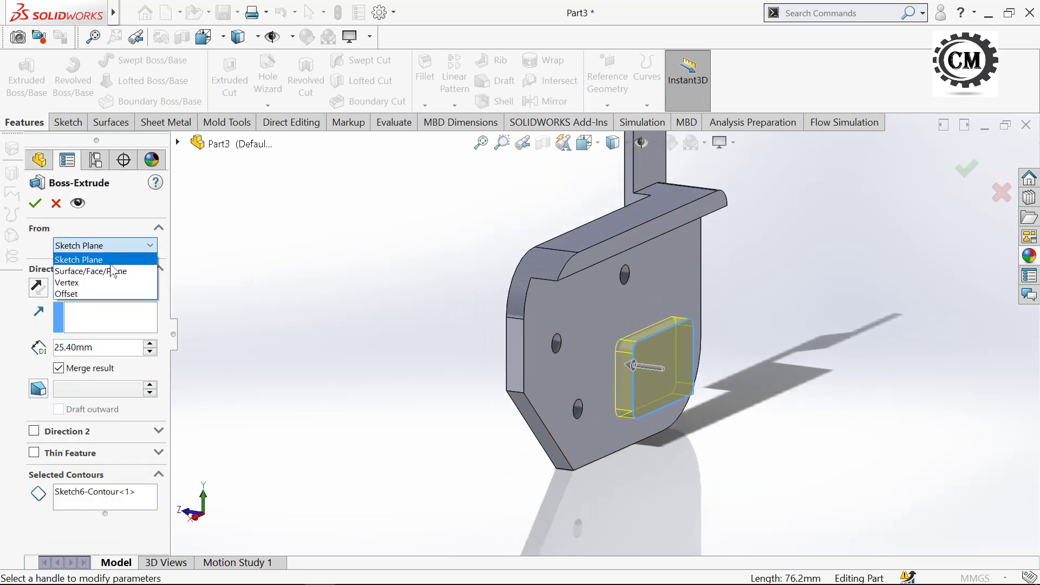
{"action": "left_click", "coordinate": [113, 271]}
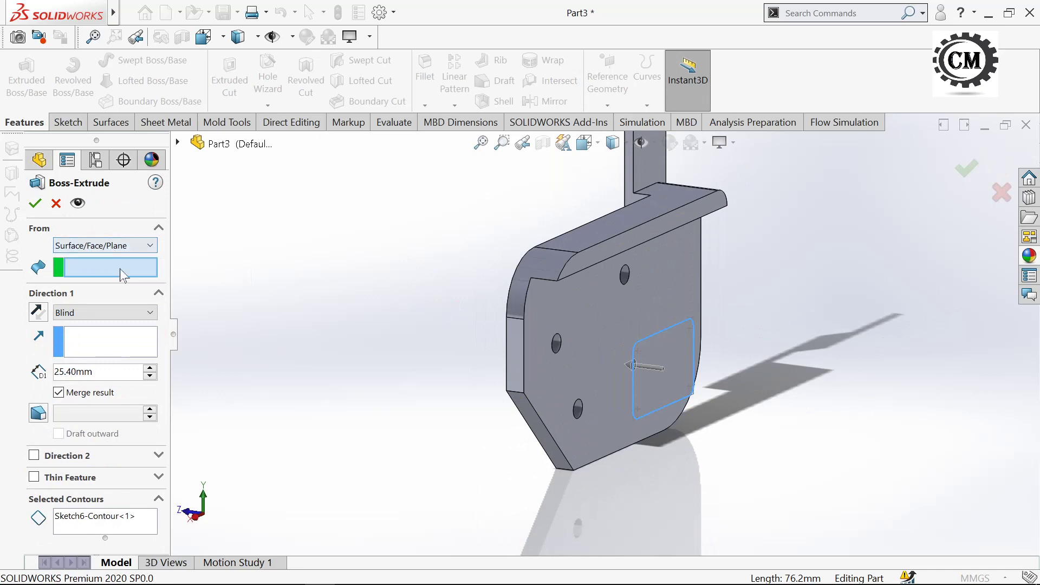
{"action": "mouse_move", "coordinate": [376, 397]}
{"action": "middle_mouse_down"}
{"action": "mouse_move", "coordinate": [421, 394]}
{"action": "mouse_move", "coordinate": [378, 383]}
{"action": "mouse_move", "coordinate": [403, 389]}
{"action": "middle_mouse_up"}
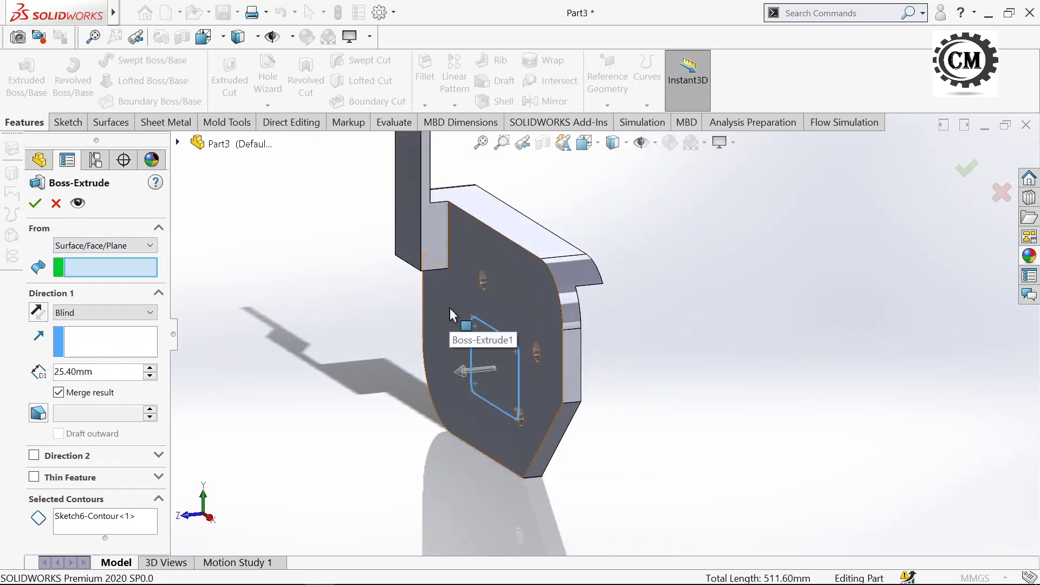
{"action": "scroll", "coordinate": [449, 307], "scroll_direction": "up", "scroll_amount": 3}
{"action": "left_click", "coordinate": [515, 310]}
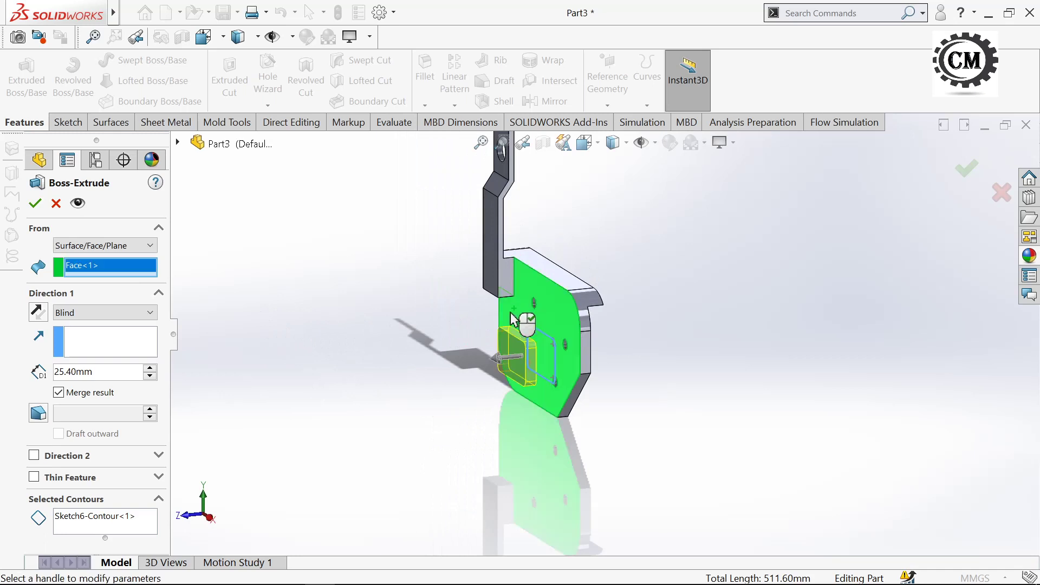
{"action": "middle_click_drag", "start_coordinate": [520, 325], "coordinate": [442, 370]}
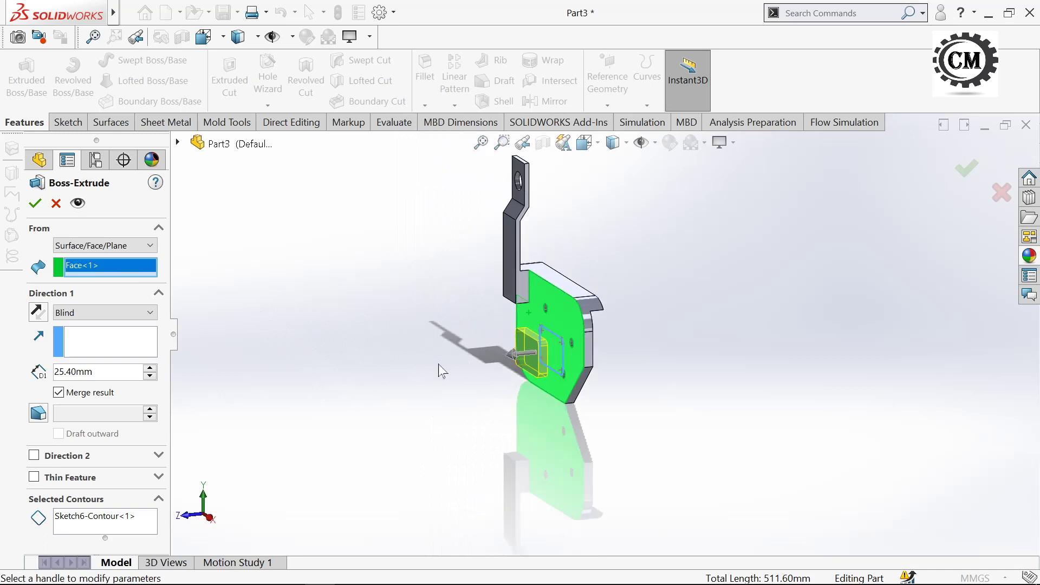
{"action": "left_click", "coordinate": [34, 477]}
- Set the thin-wall thickness to 0.4 in (10.16 mm)
{"action": "scroll", "coordinate": [515, 417], "scroll_direction": "down", "scroll_amount": 3}
{"action": "scroll", "coordinate": [352, 436], "scroll_direction": "down", "scroll_amount": 5}
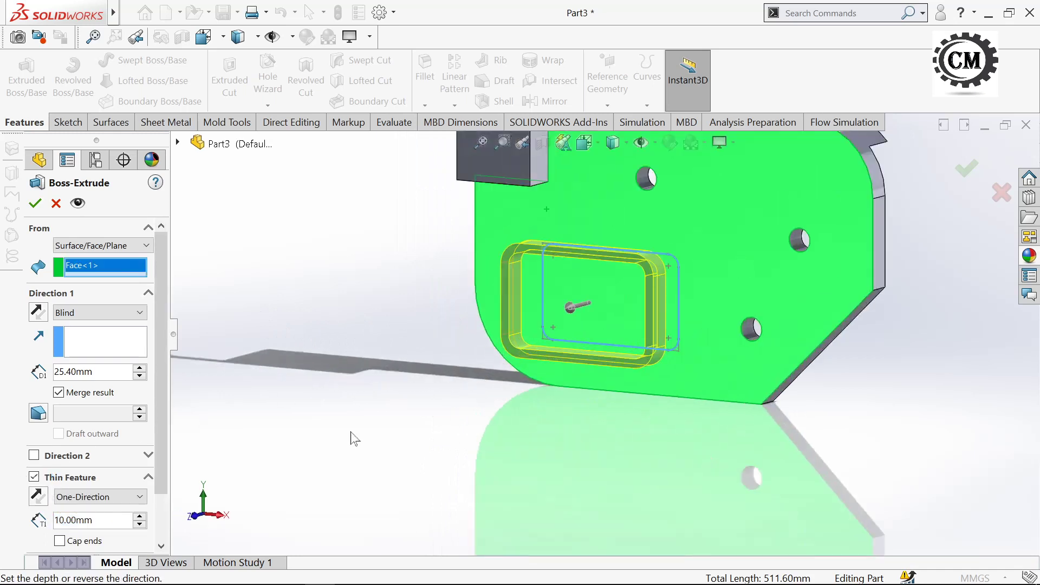
{"action": "scroll", "coordinate": [157, 509], "scroll_direction": "down", "scroll_amount": 3}
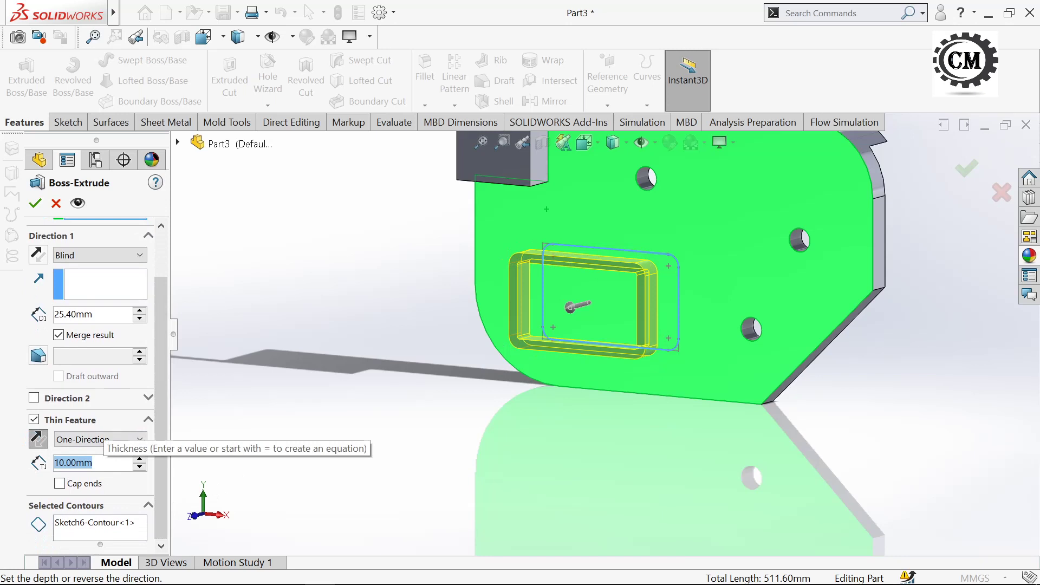
{"action": "type", "text": "20"}
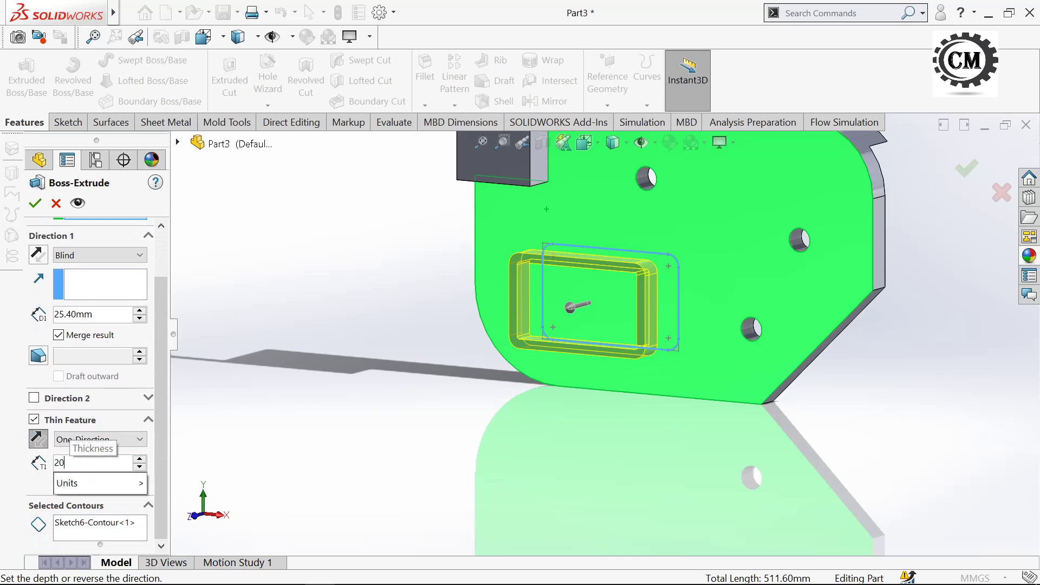
{"action": "type", "text": "5.55"}
{"action": "key", "text": "Return"}
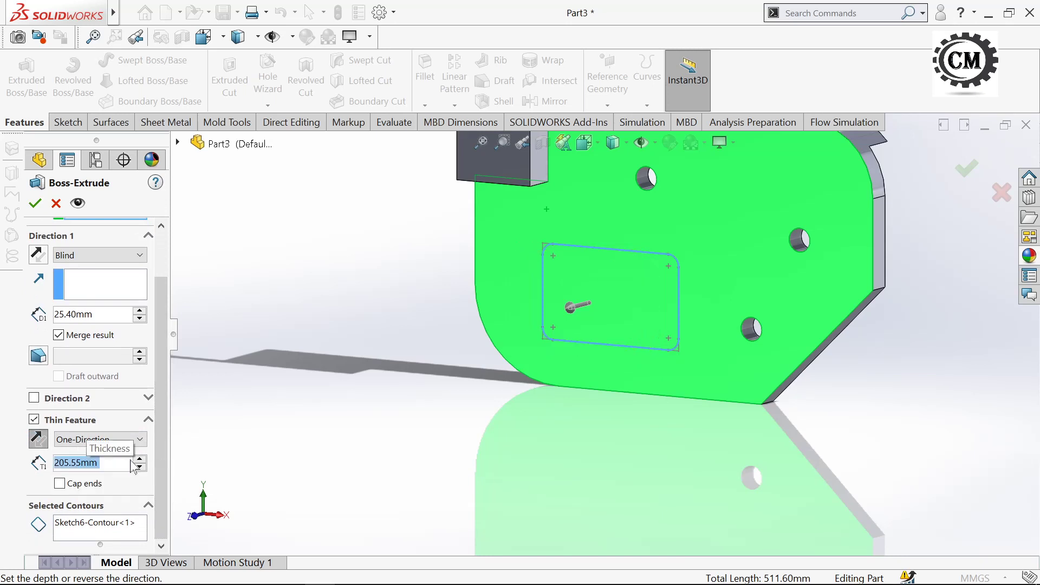
{"action": "type", "text": "0.4in"}
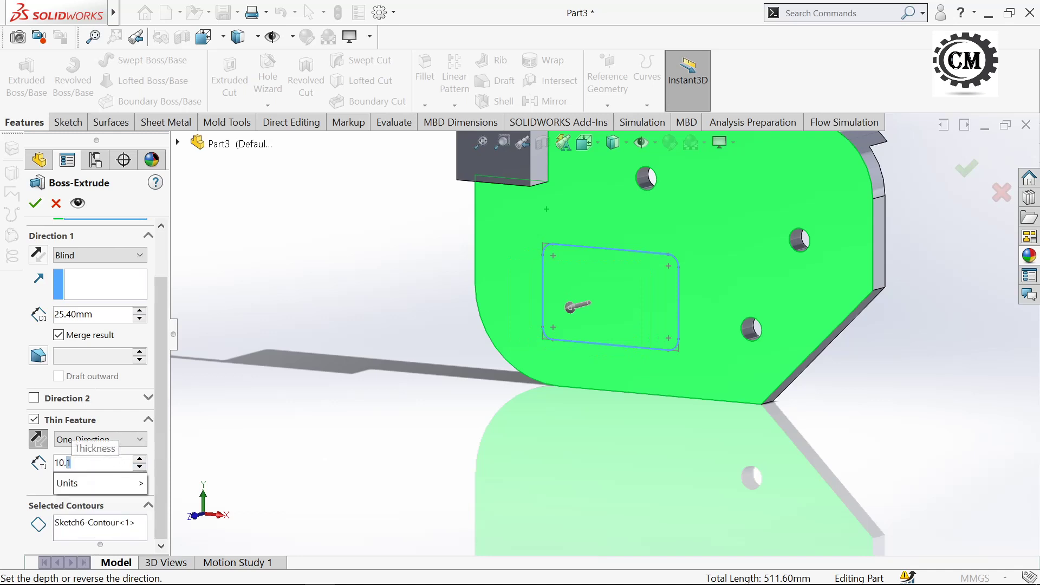
{"action": "key", "text": "Return"}
- Set the Direction 1 depth to 205.55 mm and accept the rectangular tube
{"action": "scroll", "coordinate": [409, 377], "scroll_direction": "up", "scroll_amount": 2}
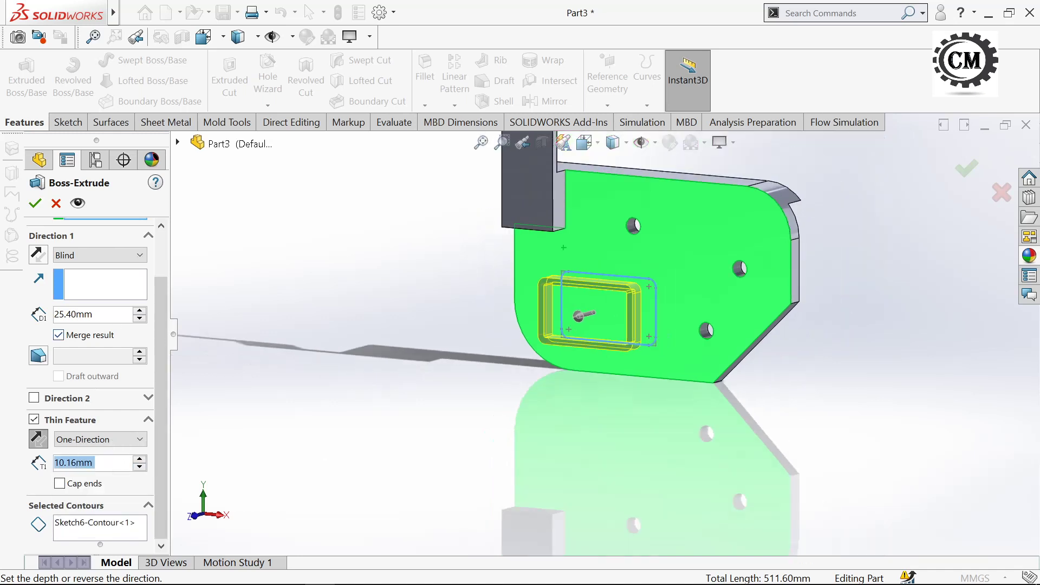
{"action": "type", "text": "205.55"}
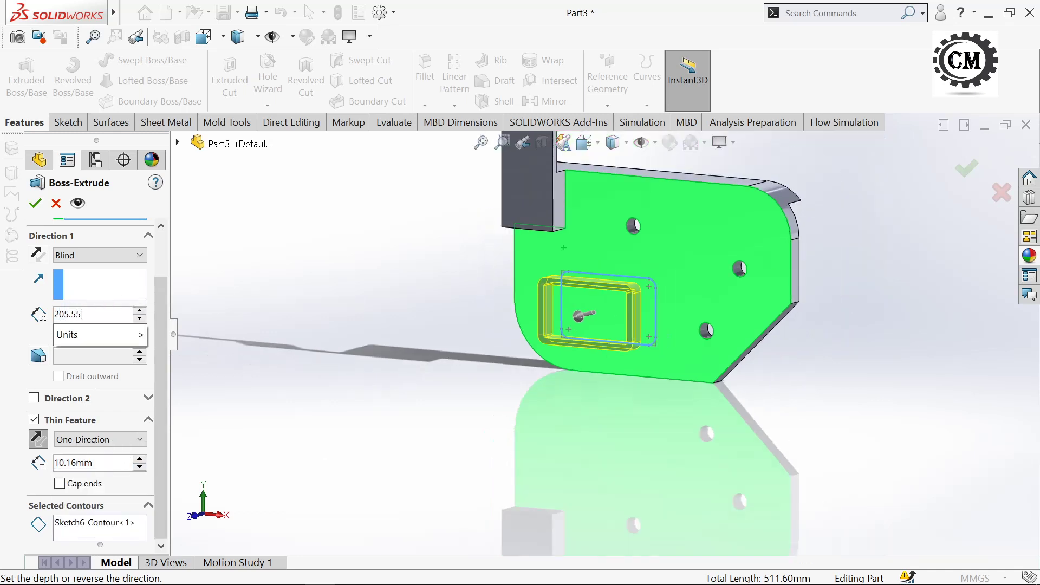
{"action": "key", "text": "Return"}
{"action": "scroll", "coordinate": [287, 301], "scroll_direction": "up", "scroll_amount": 2}
{"action": "left_click", "coordinate": [35, 204]}
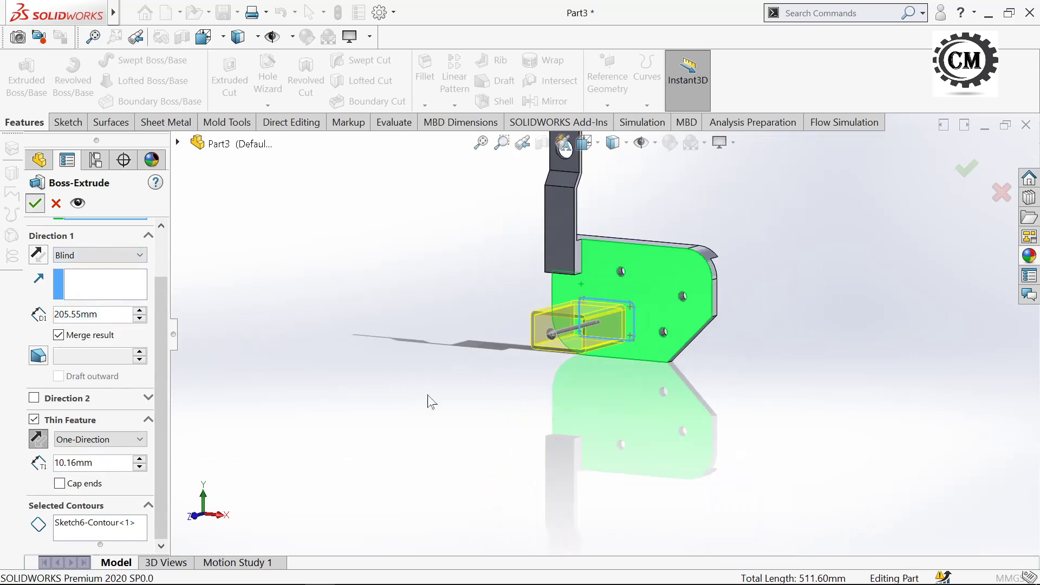
{"action": "mouse_move", "coordinate": [457, 418]}
{"action": "middle_mouse_down"}
{"action": "mouse_move", "coordinate": [541, 389]}
{"action": "mouse_move", "coordinate": [507, 378]}
{"action": "mouse_move", "coordinate": [453, 390]}
{"action": "middle_mouse_up"}
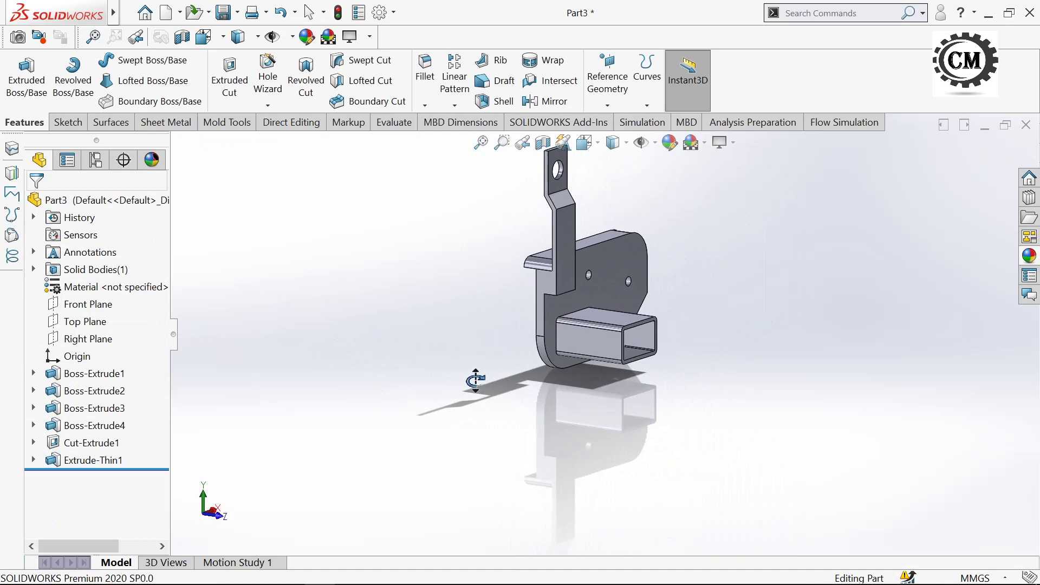
- Start a new sketch on the rectangular tube's end face
{"action": "left_click", "coordinate": [444, 390]}
{"action": "scroll", "coordinate": [474, 355], "scroll_direction": "down", "scroll_amount": 2}
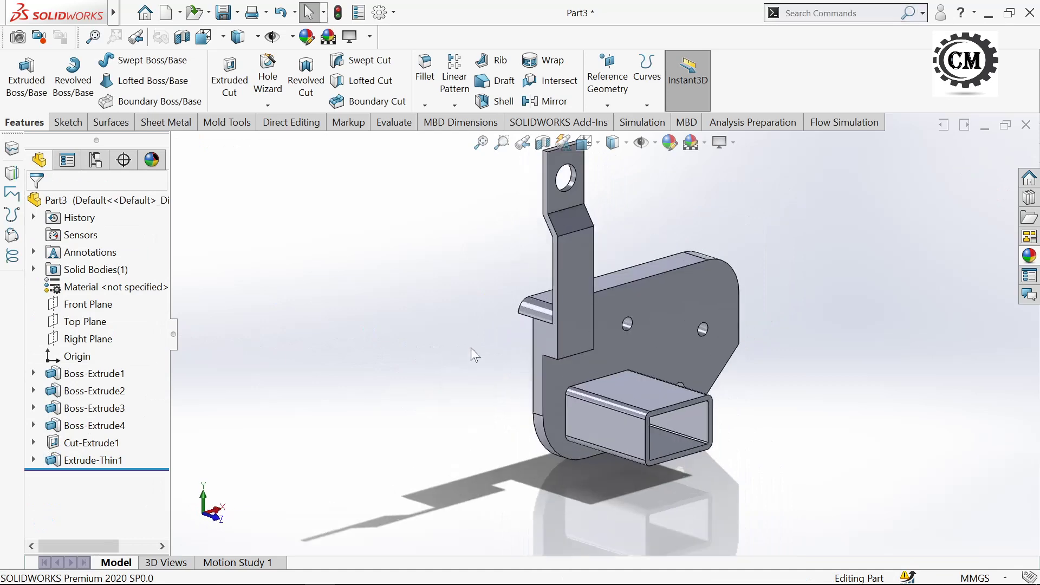
{"action": "left_click", "coordinate": [64, 124]}
{"action": "left_click", "coordinate": [19, 70]}
{"action": "scroll", "coordinate": [628, 450], "scroll_direction": "down", "scroll_amount": 2}
{"action": "scroll", "coordinate": [680, 371], "scroll_direction": "down", "scroll_amount": 2}
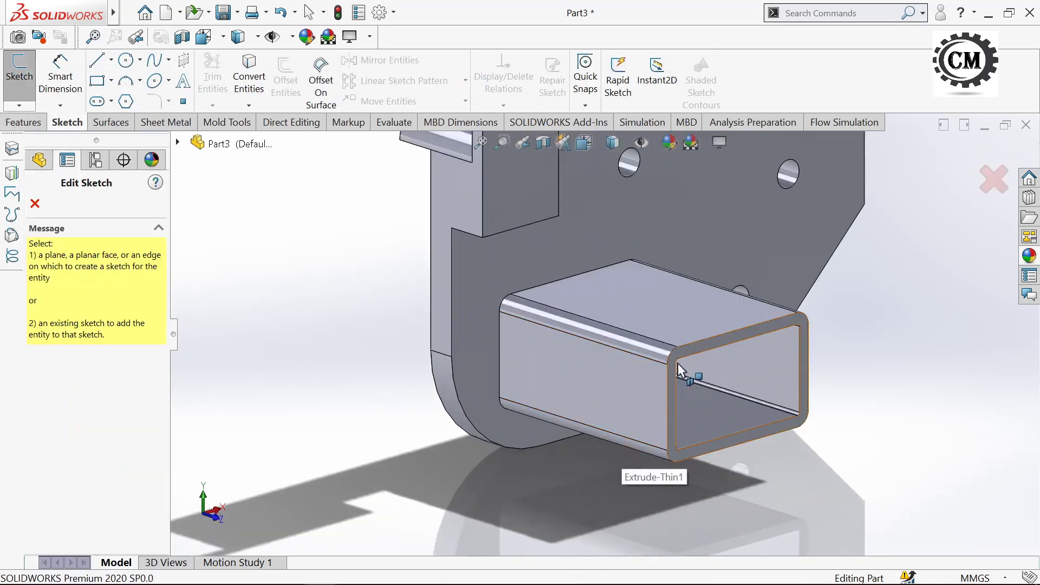
{"action": "left_click", "coordinate": [678, 369]}
- Orient the view Normal To the sketch face
{"action": "scroll", "coordinate": [675, 353], "scroll_direction": "up", "scroll_amount": 5}
{"action": "scroll", "coordinate": [569, 237], "scroll_direction": "up", "scroll_amount": 2}
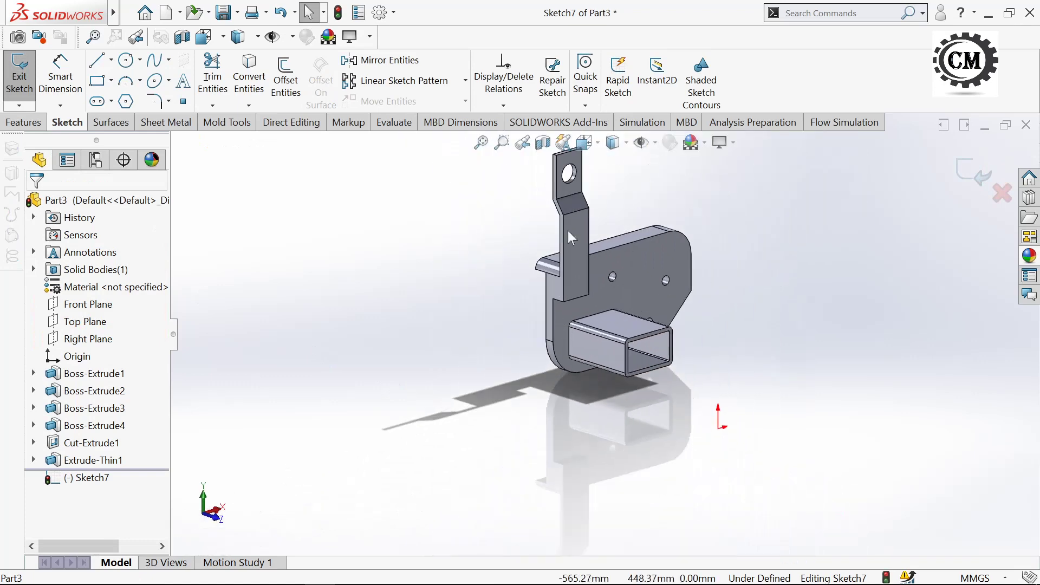
{"action": "left_click", "coordinate": [585, 143]}
{"action": "left_click", "coordinate": [545, 371]}
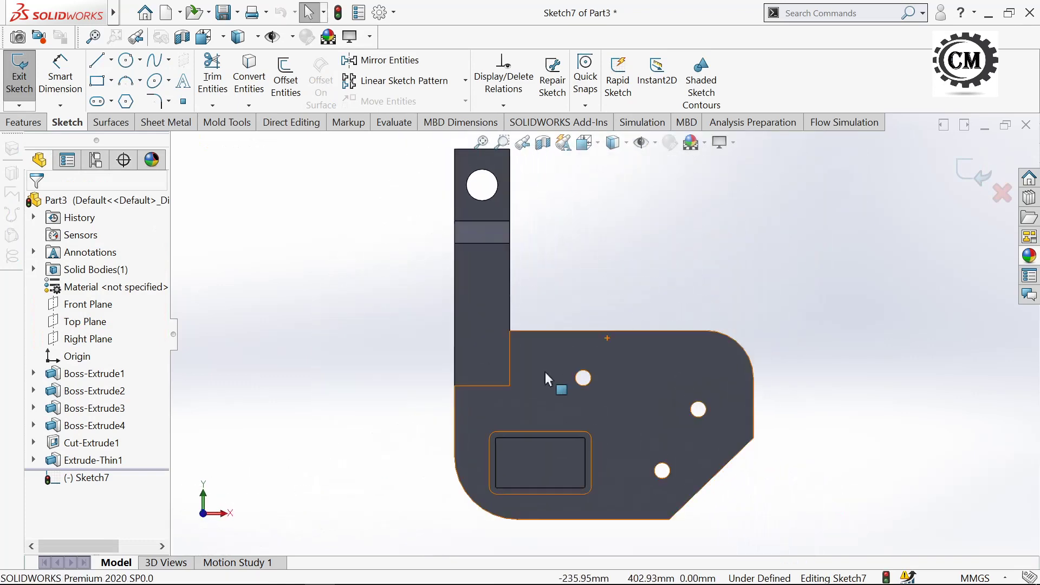
{"action": "left_click", "coordinate": [111, 101]}
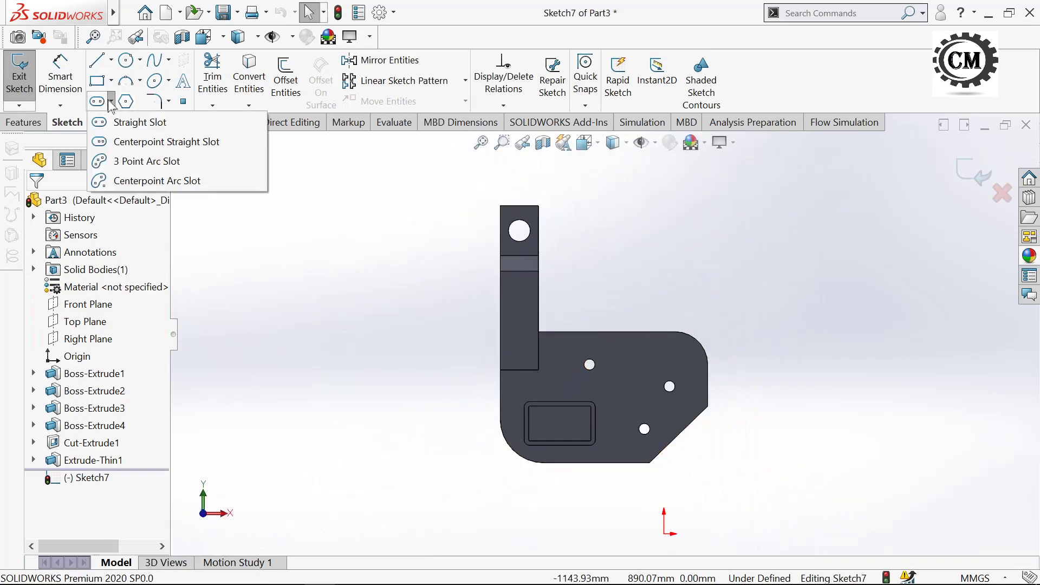
- Draw a straight slot running diagonally down-left from the tube opening
{"action": "left_click", "coordinate": [139, 123]}
{"action": "scroll", "coordinate": [417, 346], "scroll_direction": "down", "scroll_amount": 2}
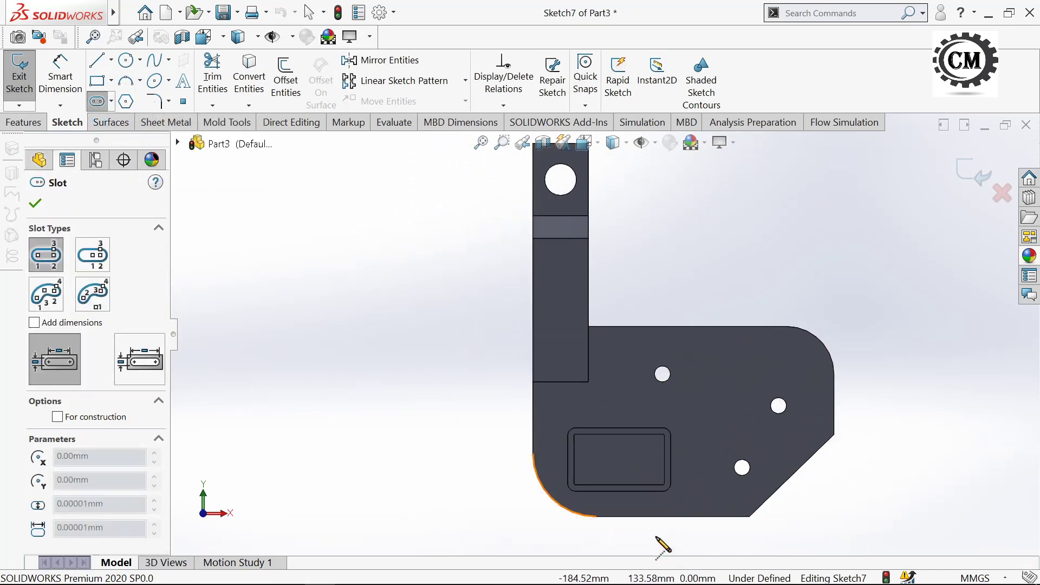
{"action": "scroll", "coordinate": [658, 539], "scroll_direction": "down", "scroll_amount": 2}
{"action": "scroll", "coordinate": [644, 407], "scroll_direction": "up", "scroll_amount": 4}
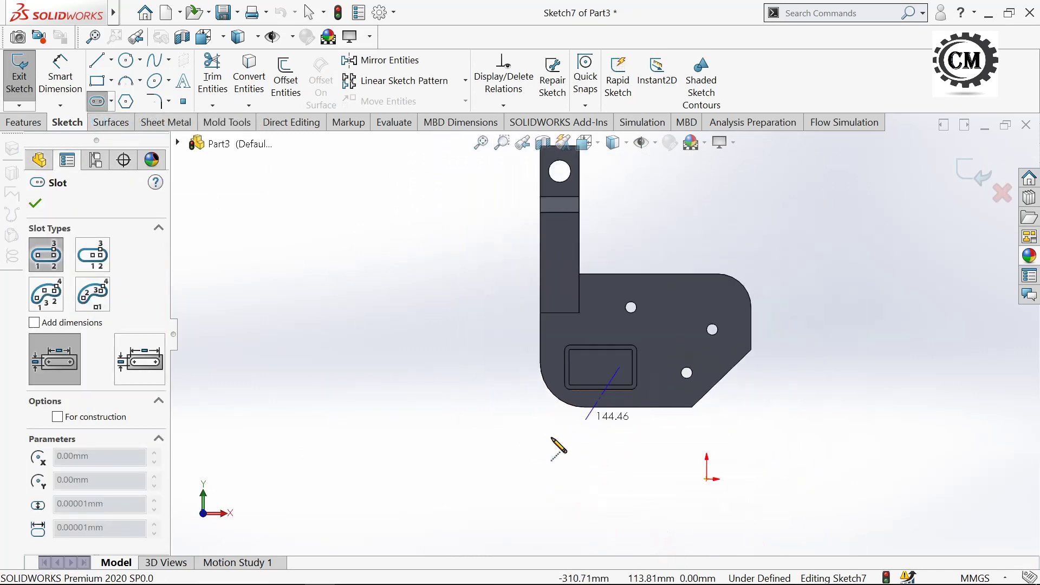
{"action": "left_click", "coordinate": [486, 475]}
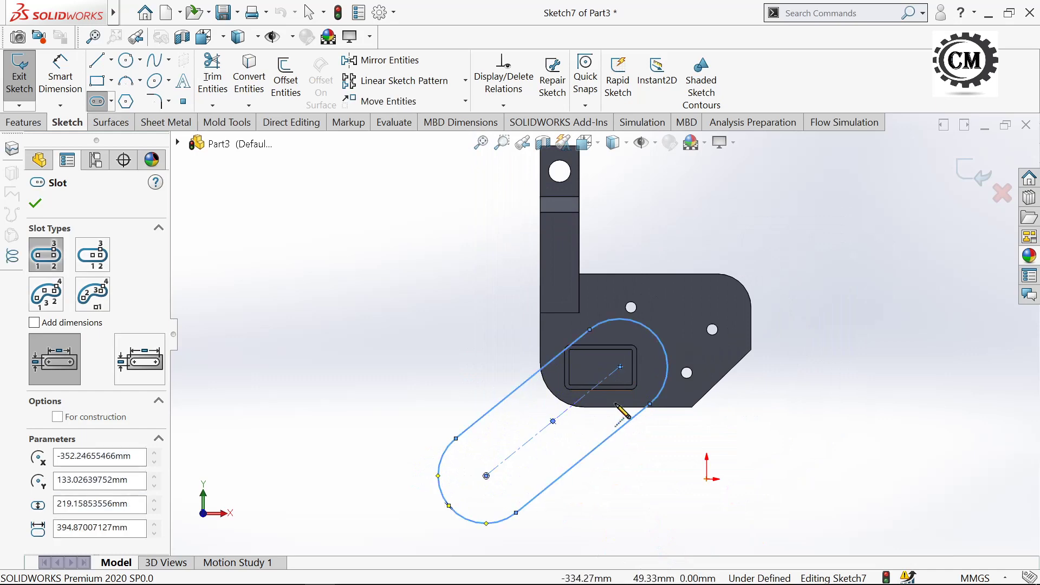
{"action": "scroll", "coordinate": [615, 404], "scroll_direction": "down", "scroll_amount": 3}
{"action": "scroll", "coordinate": [615, 366], "scroll_direction": "up", "scroll_amount": 1}
{"action": "left_click", "coordinate": [60, 74]}
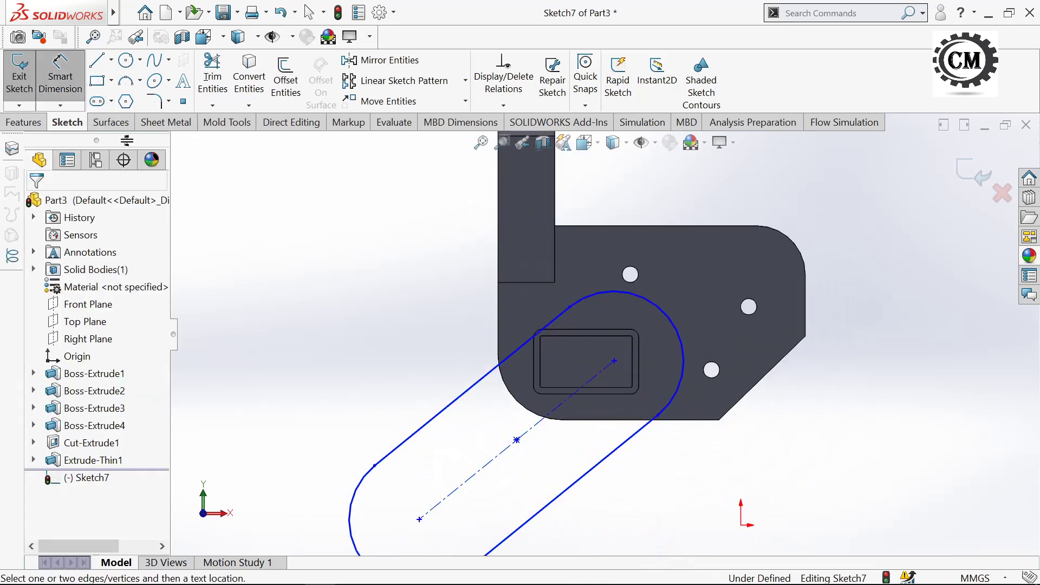
- Dimension the slot centre 67.31 mm horizontally from the rectangle's right edge
{"action": "left_click", "coordinate": [636, 368]}
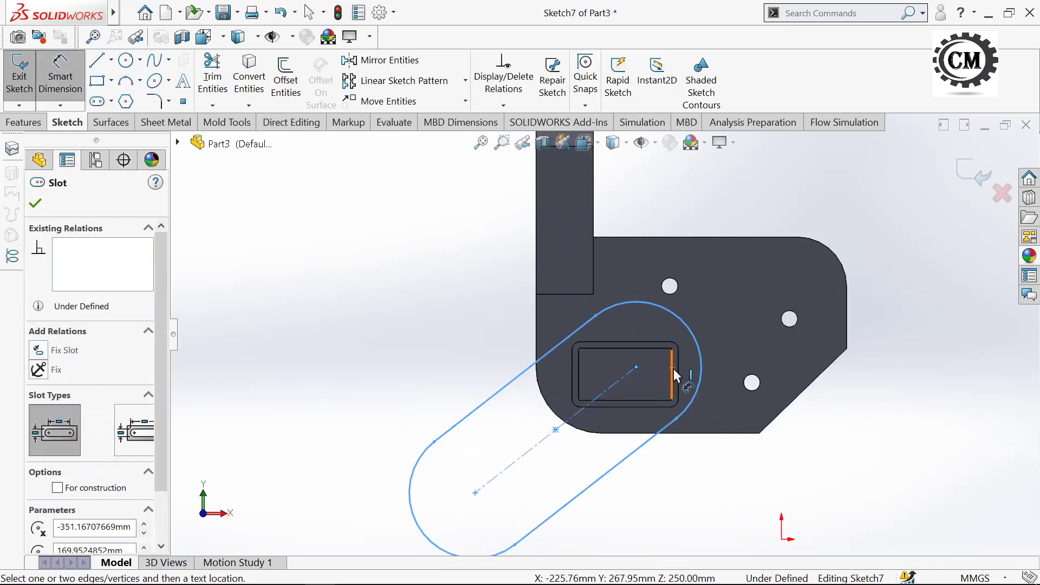
{"action": "left_click", "coordinate": [672, 372]}
{"action": "left_click", "coordinate": [666, 211]}
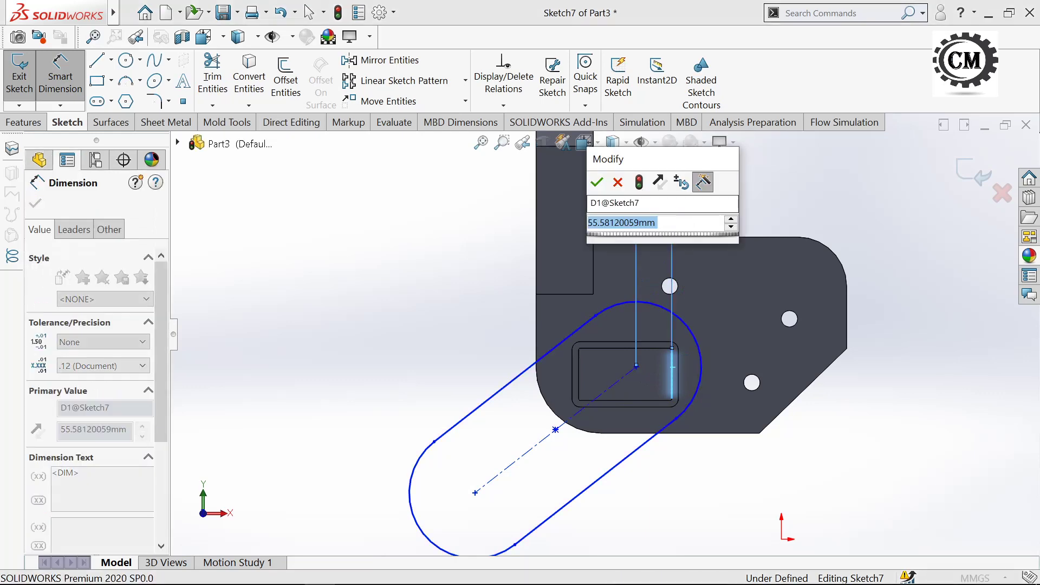
{"action": "type", "text": "67.31"}
{"action": "key", "text": "Return"}
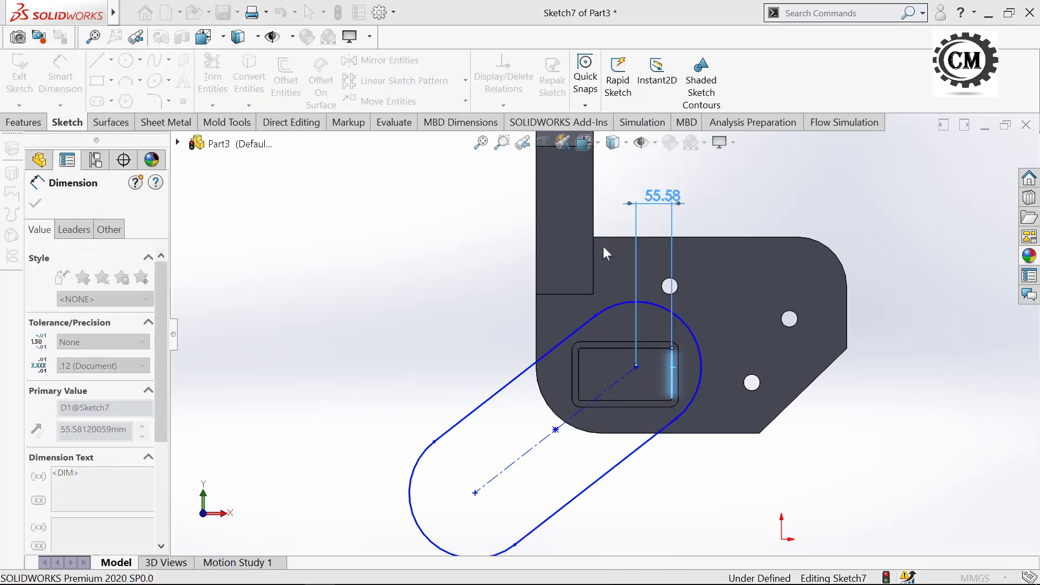
{"action": "scroll", "coordinate": [612, 373], "scroll_direction": "down", "scroll_amount": 1}
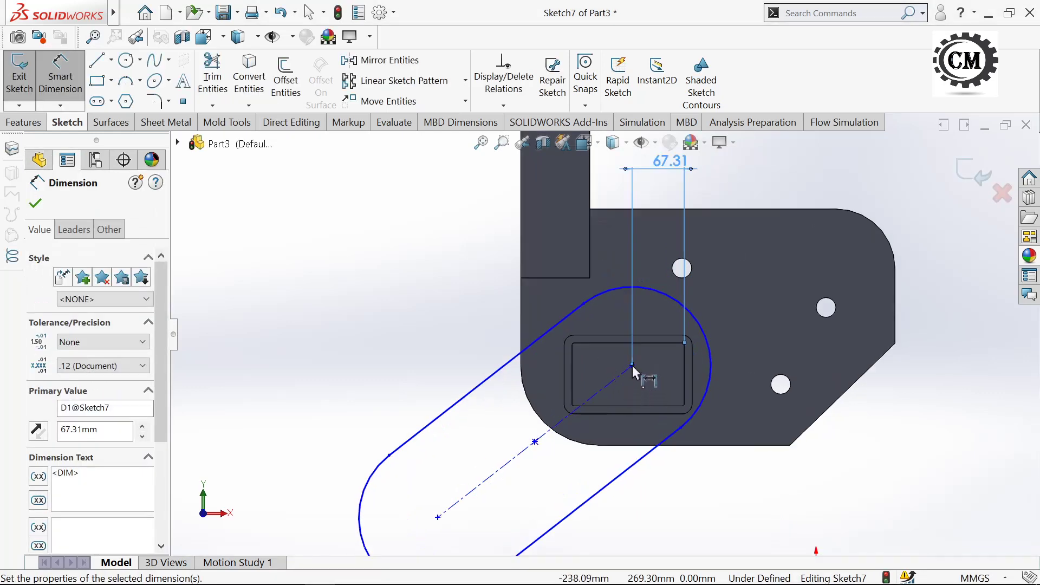
- Add a 10.16 mm vertical offset from the slot centre to the rectangle
{"action": "left_click", "coordinate": [632, 369]}
{"action": "scroll", "coordinate": [632, 370], "scroll_direction": "down", "scroll_amount": 2}
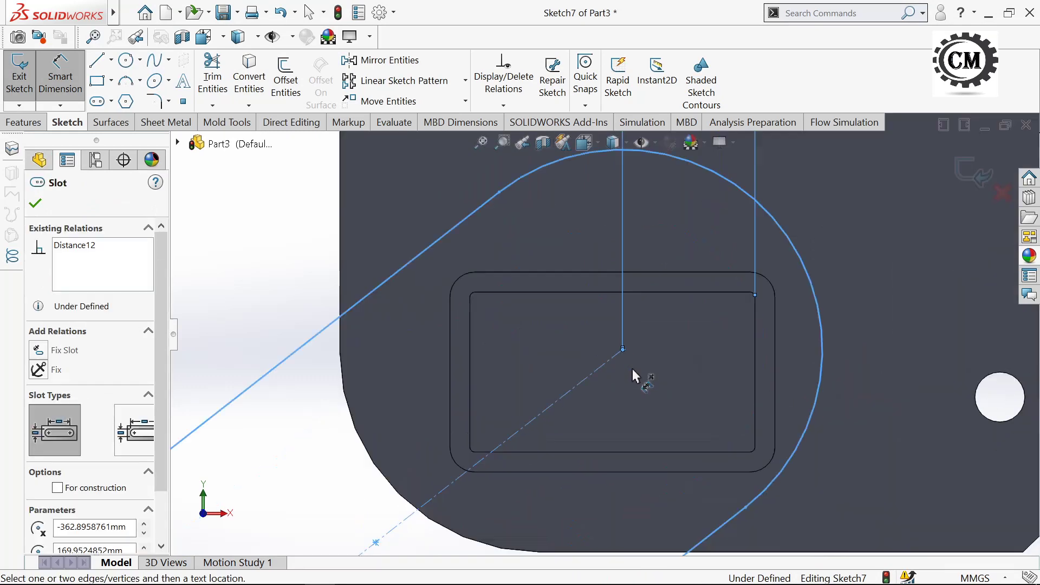
{"action": "left_click", "coordinate": [755, 372]}
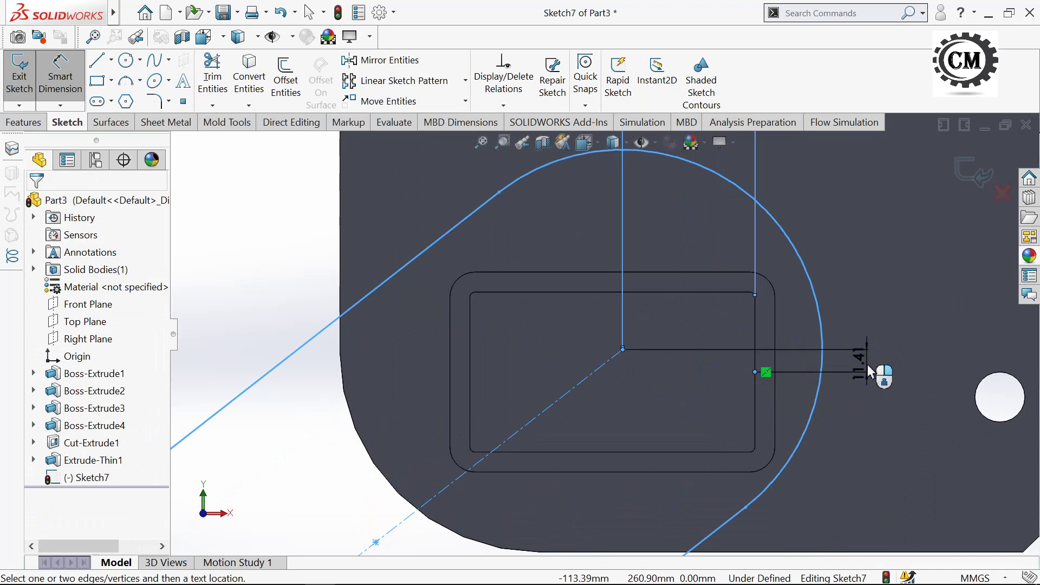
{"action": "left_click", "coordinate": [866, 368]}
{"action": "type", "text": "10.16"}
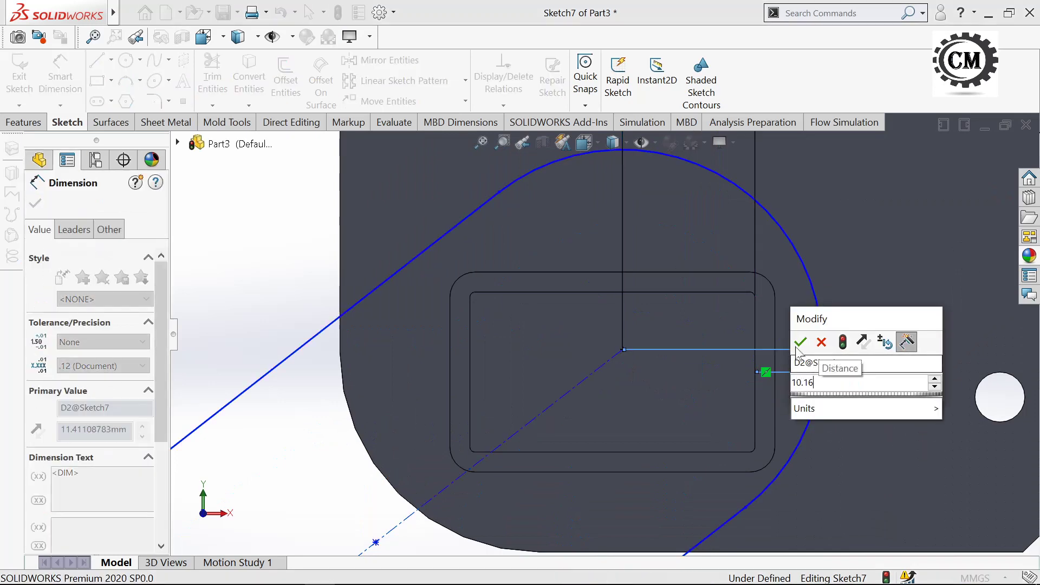
{"action": "left_click", "coordinate": [800, 342]}
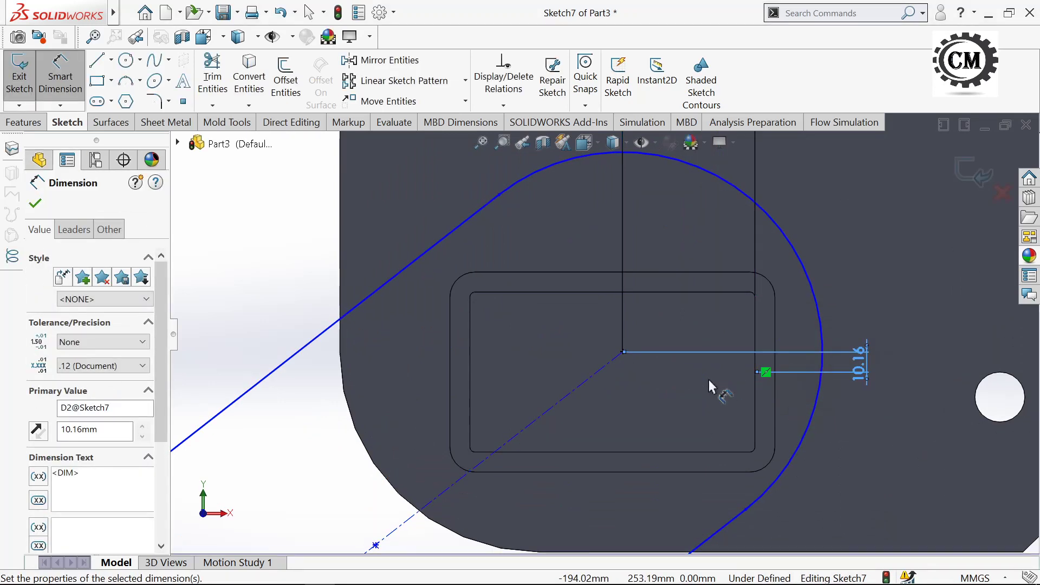
{"action": "scroll", "coordinate": [708, 379], "scroll_direction": "up", "scroll_amount": 3}
{"action": "left_click", "coordinate": [510, 487]}
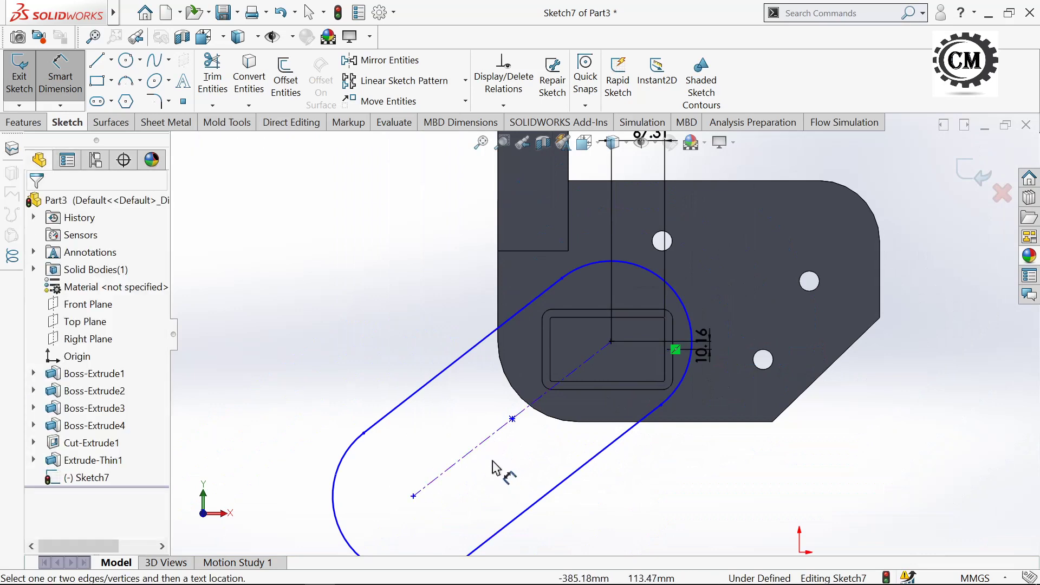
- Set the slot length to 177.80 mm and its end radius to R101.60
{"action": "left_click", "coordinate": [482, 445]}
{"action": "left_click", "coordinate": [523, 490]}
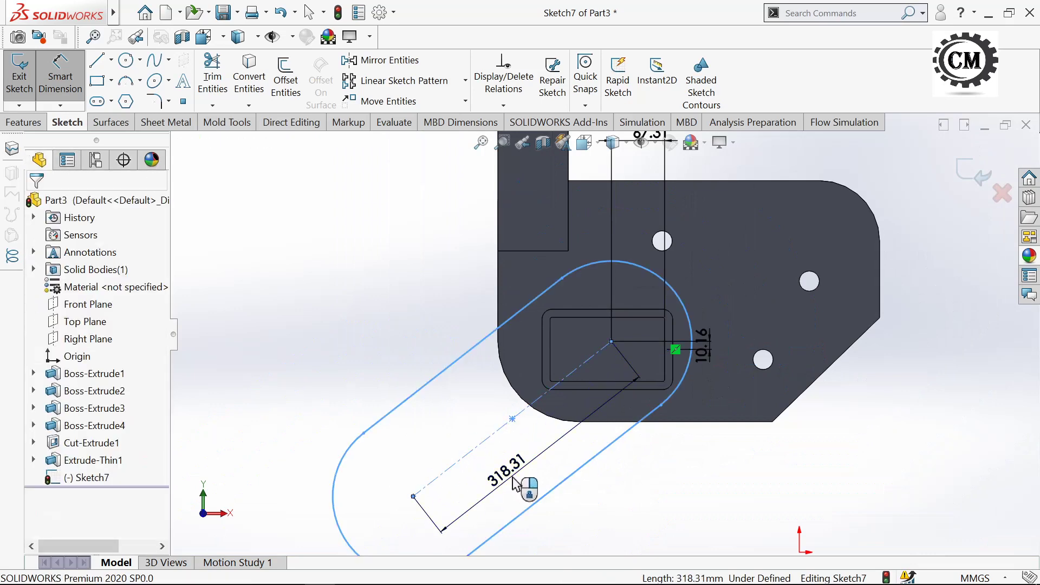
{"action": "type", "text": "177.8"}
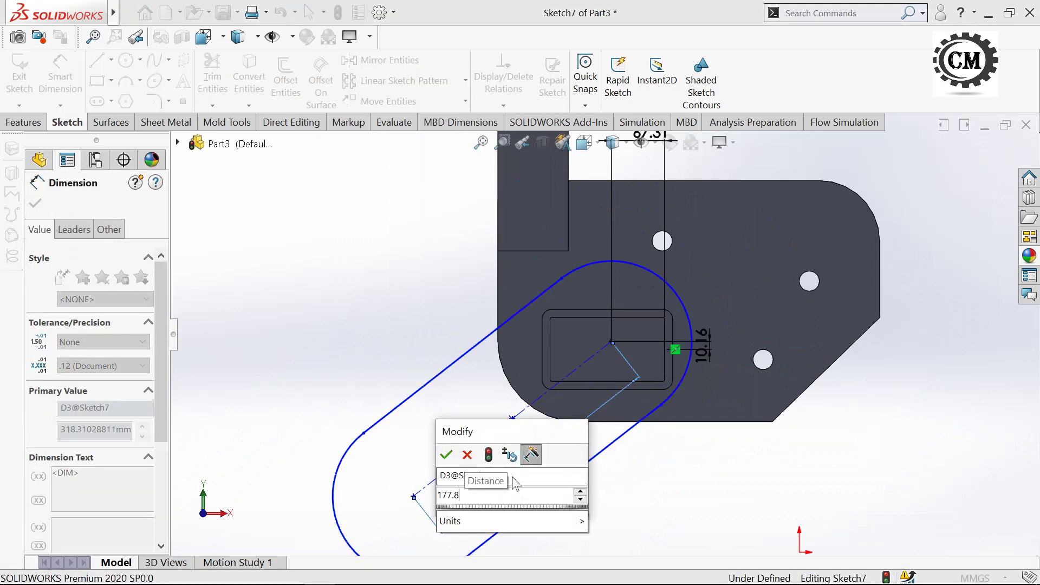
{"action": "key", "text": "Return"}
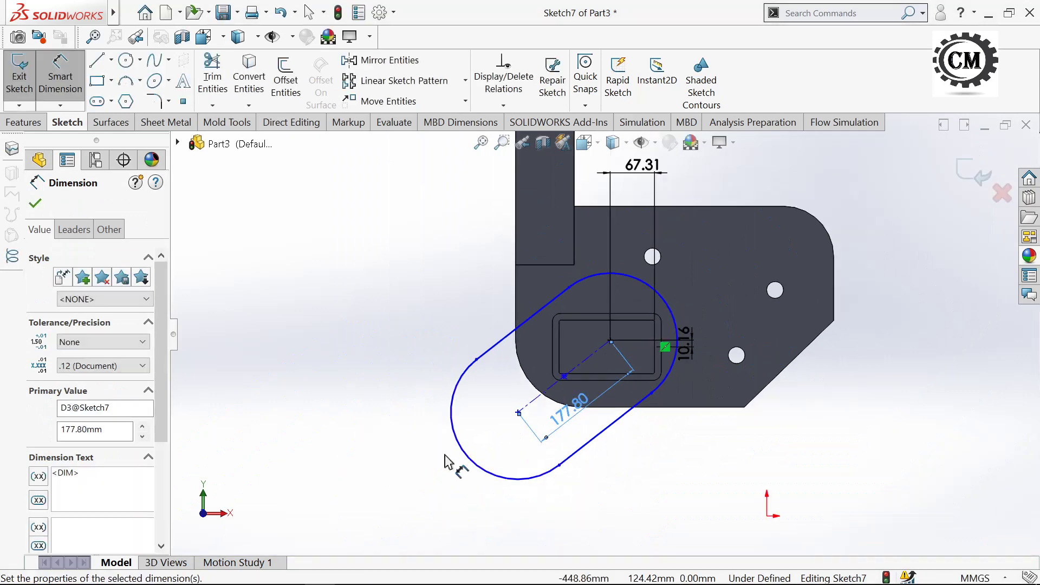
{"action": "left_click", "coordinate": [428, 401]}
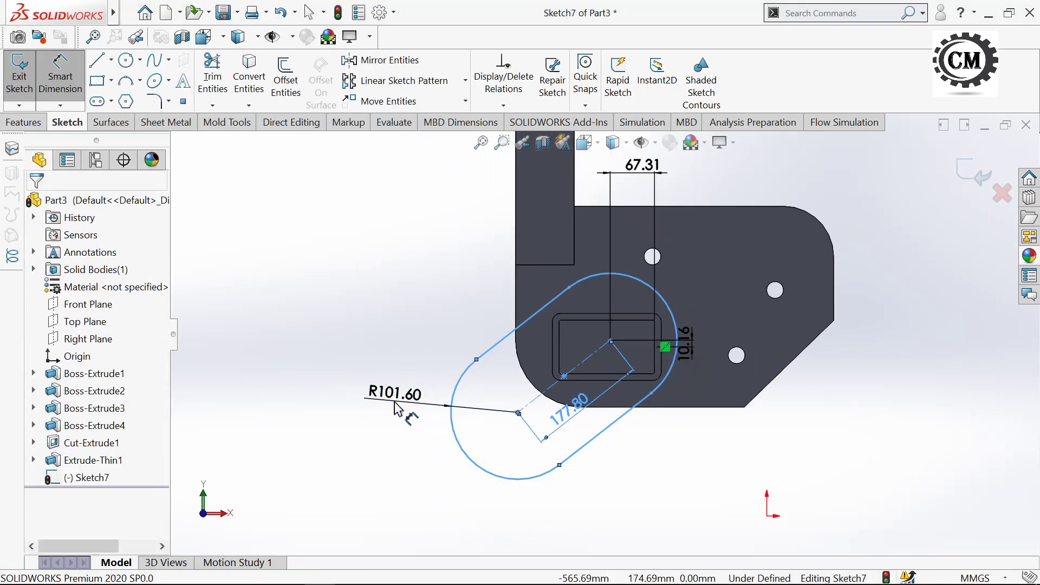
{"action": "left_click", "coordinate": [390, 405]}
{"action": "type", "text": "101.6"}
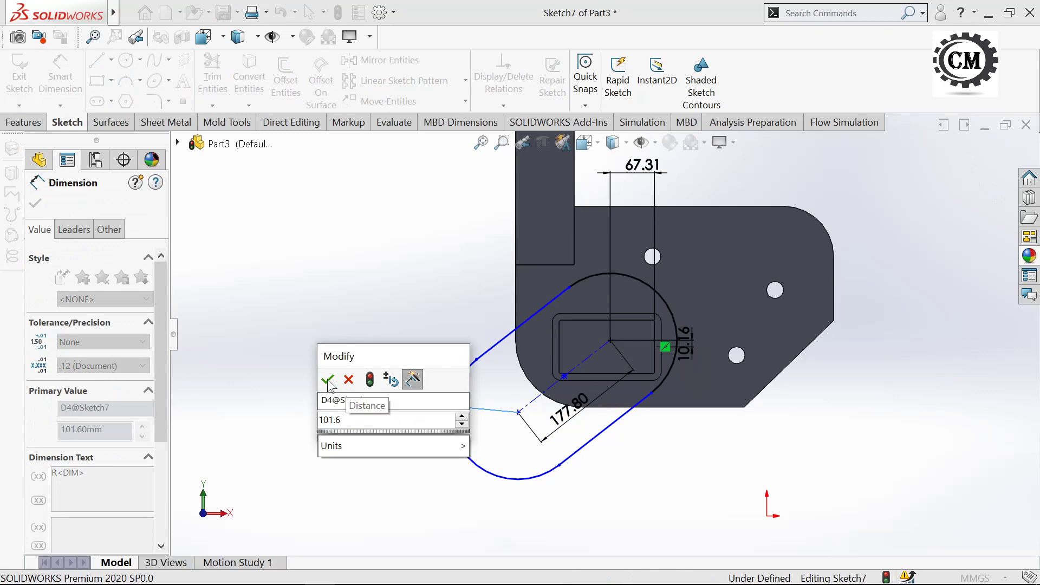
{"action": "left_click", "coordinate": [327, 380]}
- Set a 45° angle between the slot centerline and the rectangle's bottom edge
{"action": "scroll", "coordinate": [586, 409], "scroll_direction": "down", "scroll_amount": 3}
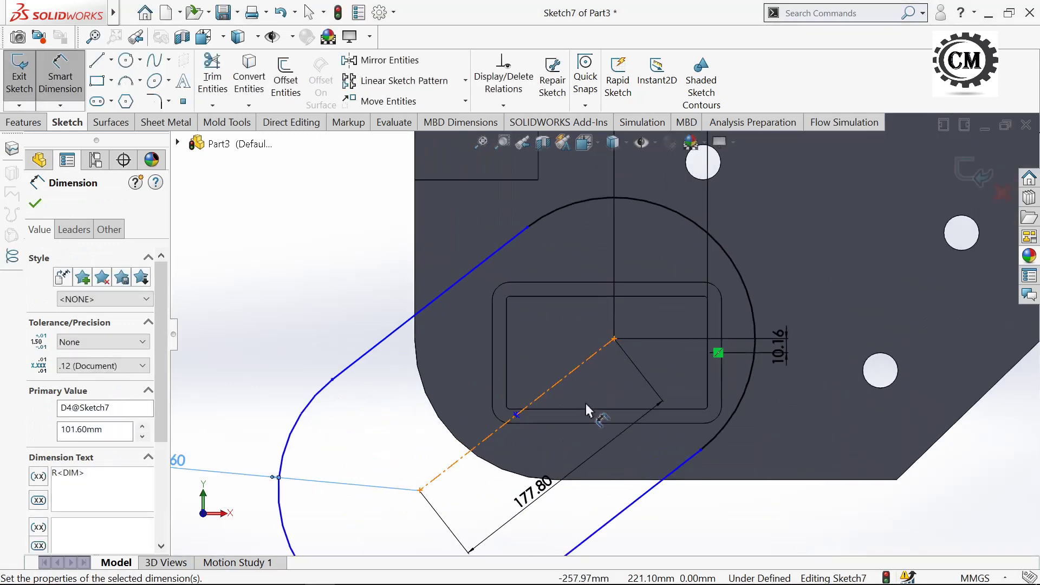
{"action": "left_click", "coordinate": [566, 384]}
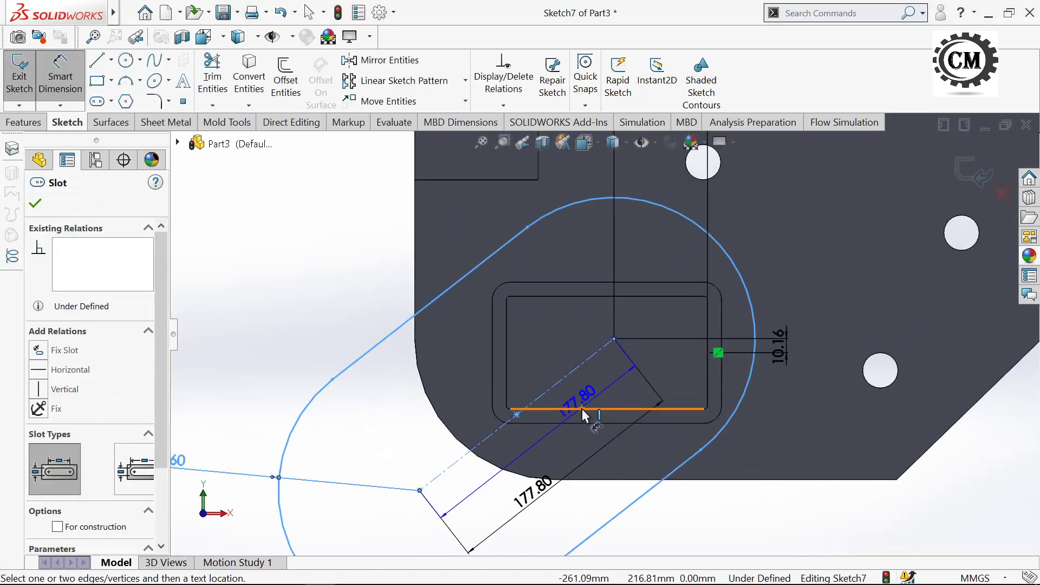
{"action": "left_click", "coordinate": [586, 409]}
{"action": "left_click", "coordinate": [605, 385]}
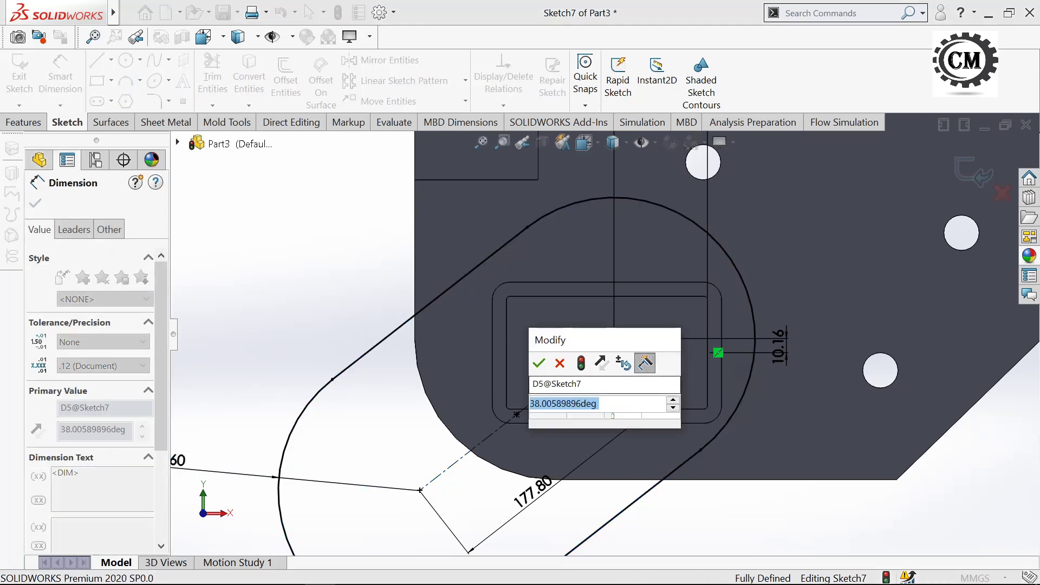
{"action": "type", "text": "45"}
{"action": "left_click", "coordinate": [539, 362]}
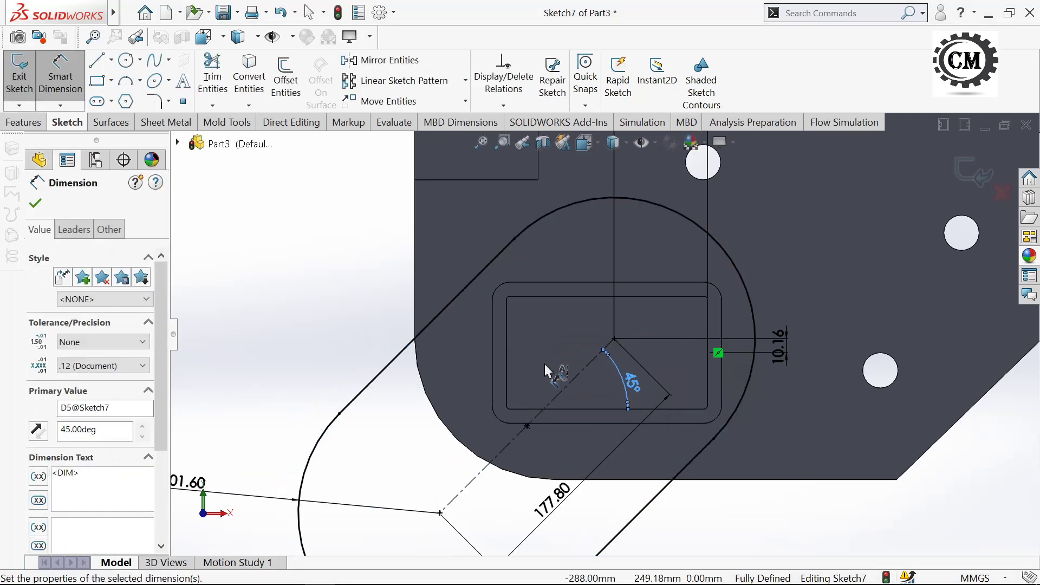
- Exit the fully defined Sketch7 and orbit to an angled 3D view
{"action": "scroll", "coordinate": [593, 405], "scroll_direction": "up", "scroll_amount": 2}
{"action": "scroll", "coordinate": [595, 410], "scroll_direction": "up", "scroll_amount": 2}
{"action": "left_click", "coordinate": [35, 203]}
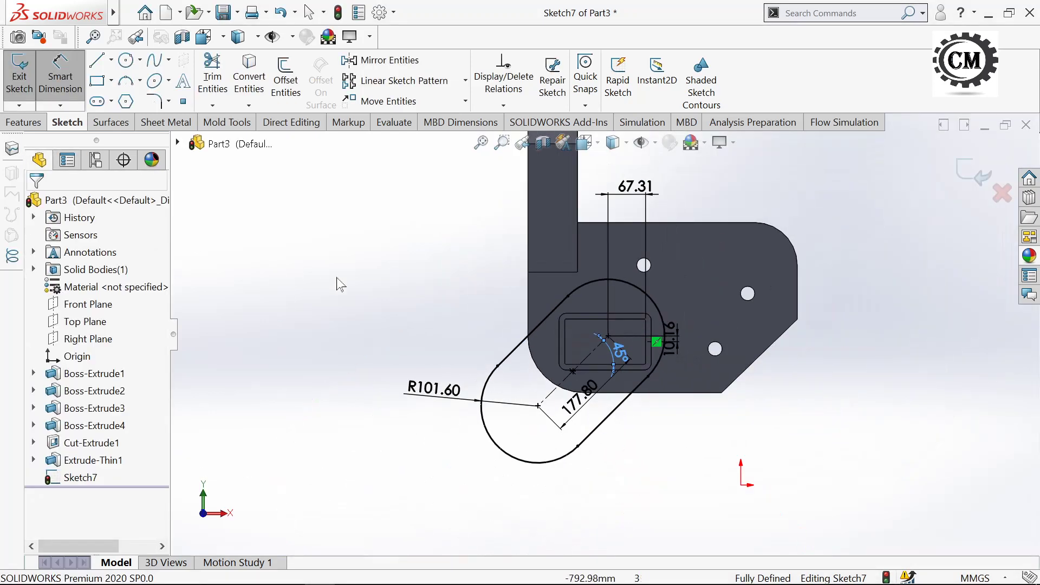
{"action": "key", "text": "Escape"}
{"action": "key", "text": "z"}
{"action": "key", "text": "ctrl+b"}
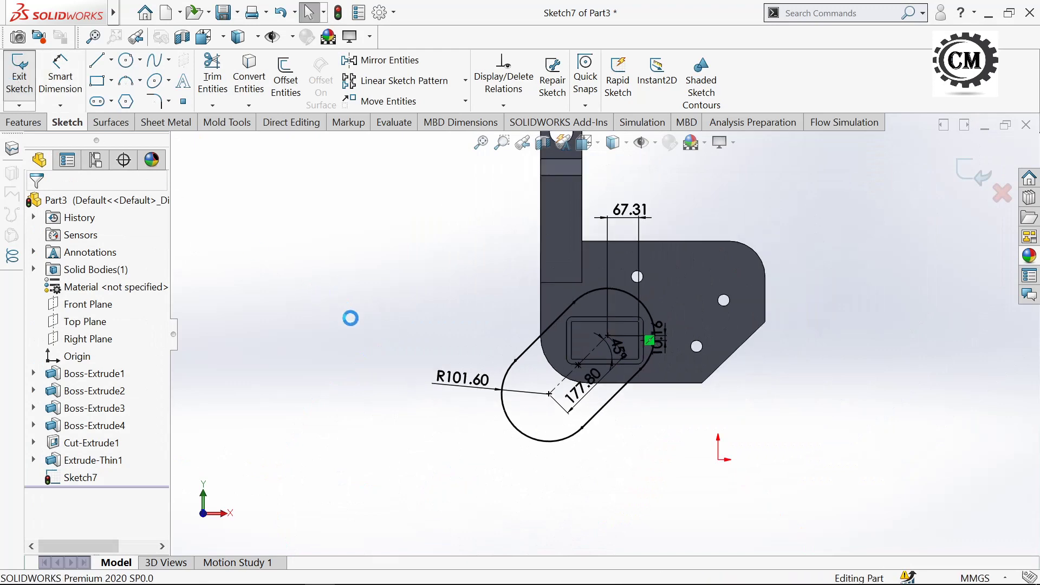
{"action": "middle_click_drag", "start_coordinate": [370, 328], "coordinate": [383, 346]}
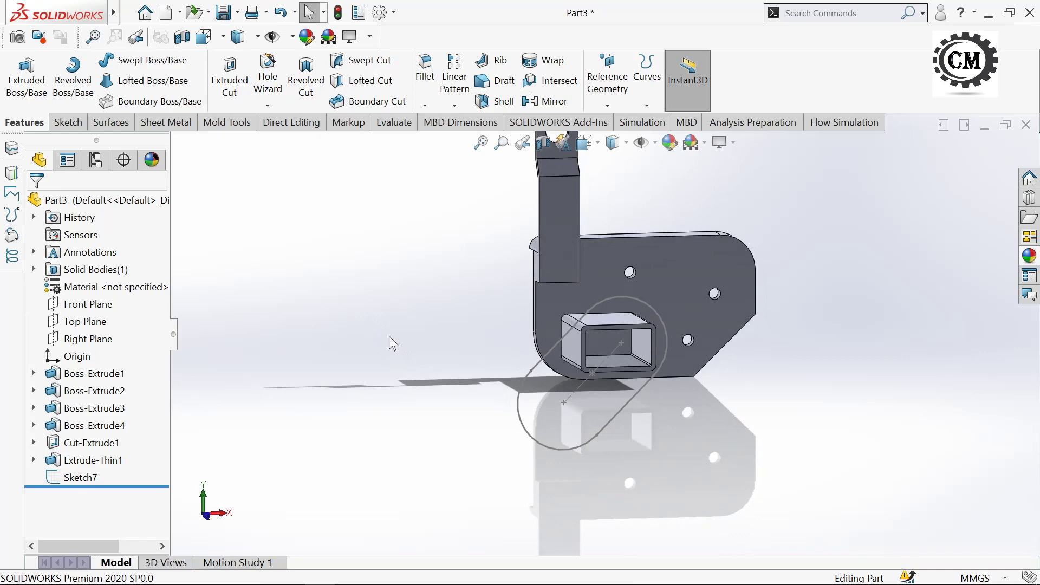
- Extrude Sketch7's slot as a 12.70 mm blind boss
{"action": "left_click", "coordinate": [81, 477]}
{"action": "left_click", "coordinate": [47, 103]}
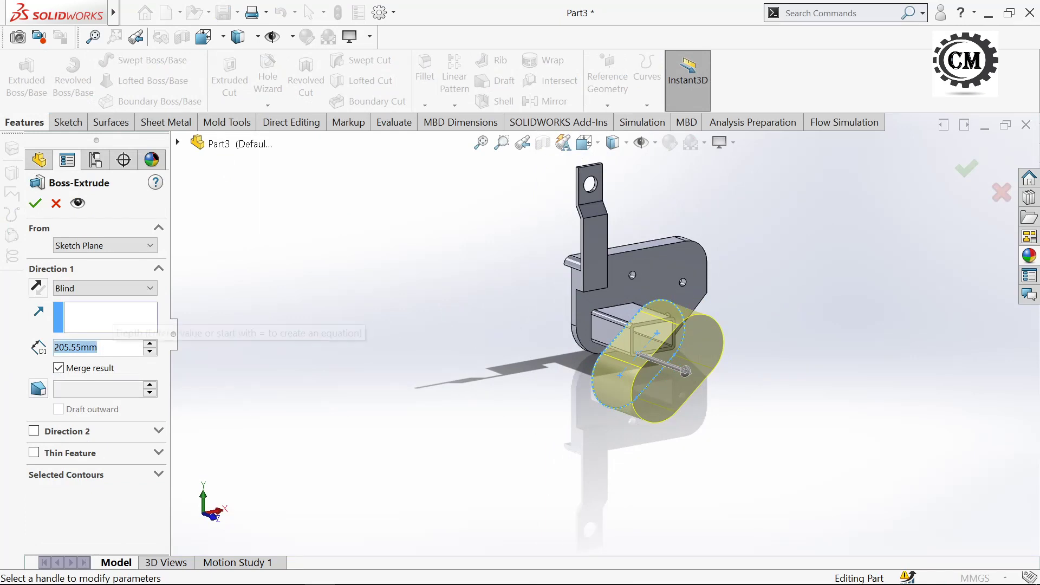
{"action": "type", "text": "12.7"}
{"action": "key", "text": "Return"}
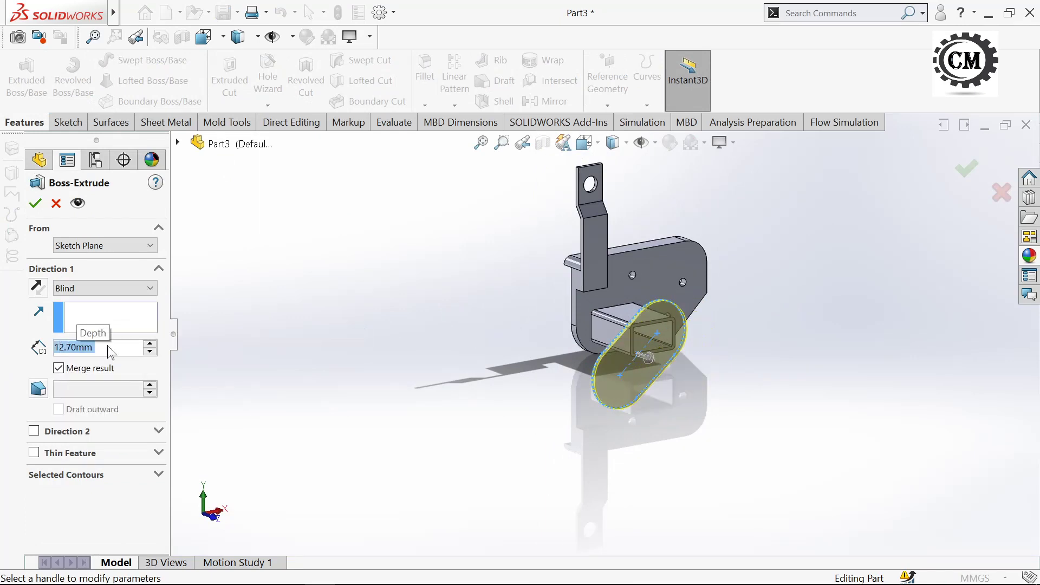
{"action": "left_click", "coordinate": [35, 204]}
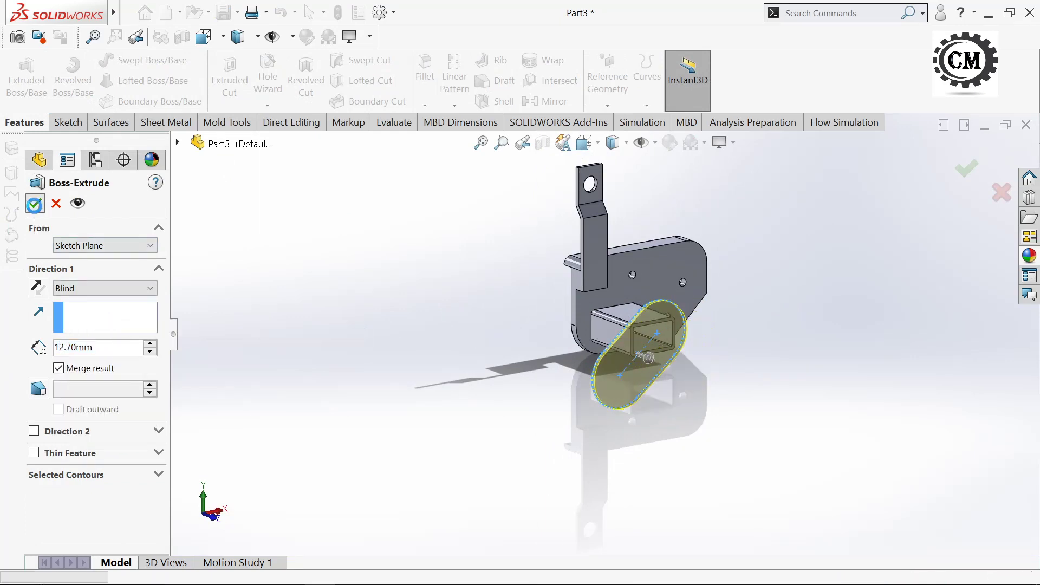
{"action": "scroll", "coordinate": [606, 316], "scroll_direction": "down", "scroll_amount": 3}
{"action": "scroll", "coordinate": [480, 438], "scroll_direction": "down", "scroll_amount": 1}
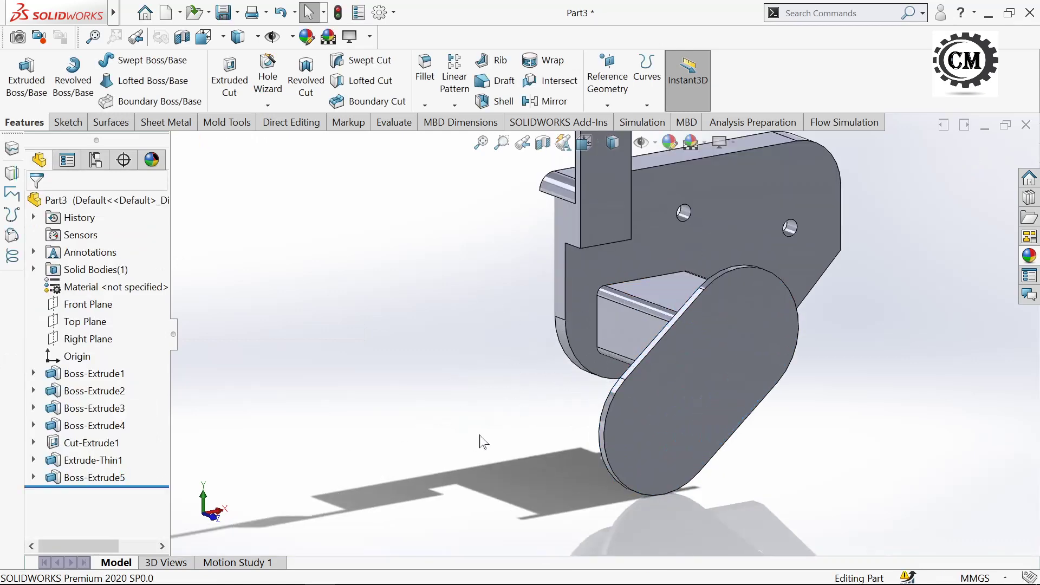
- Start a new sketch on the boss's outer face, viewed Normal To
{"action": "left_click", "coordinate": [671, 417]}
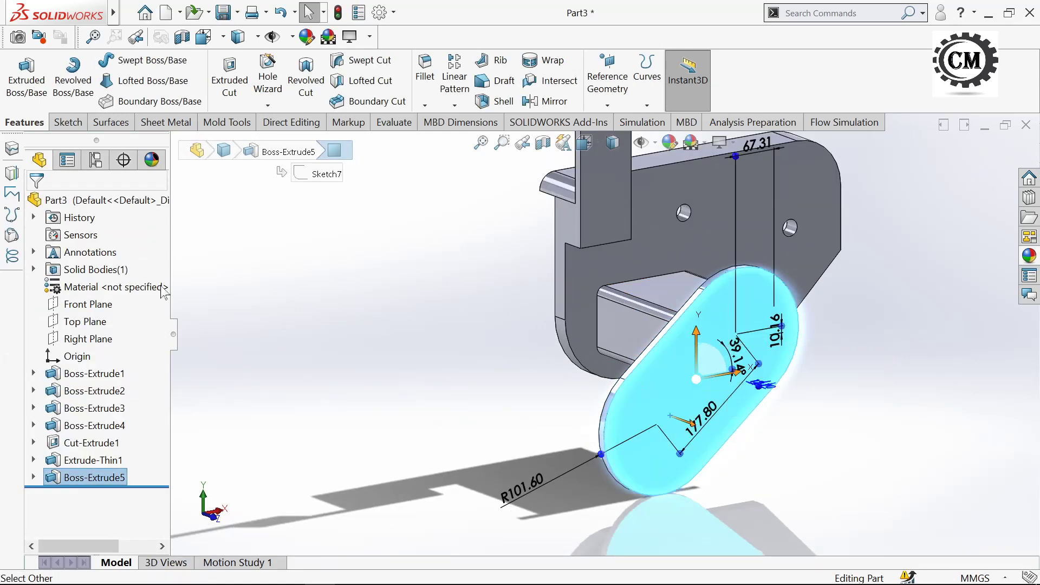
{"action": "left_click", "coordinate": [68, 123]}
{"action": "left_click", "coordinate": [18, 74]}
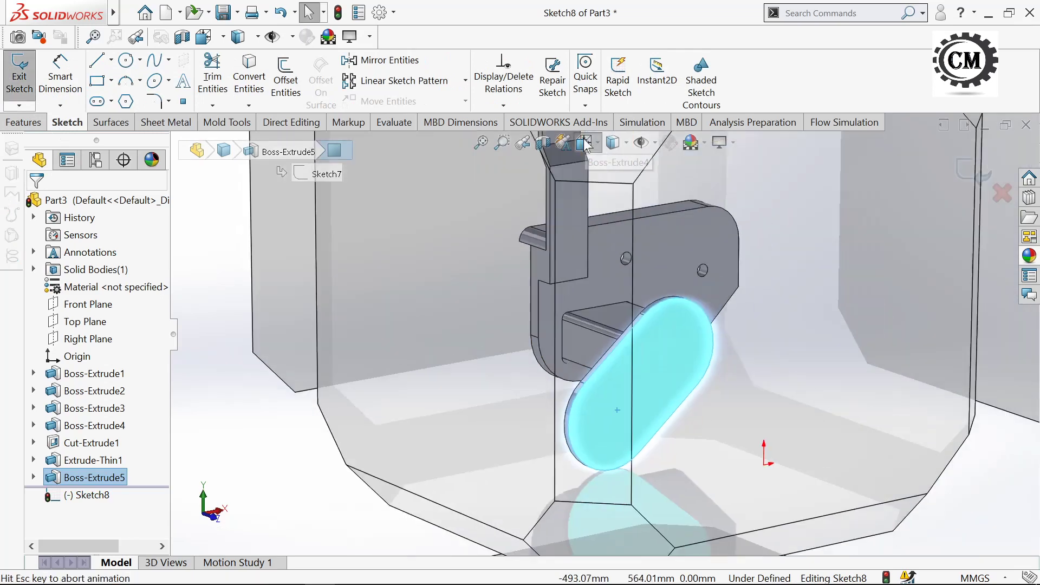
{"action": "left_click", "coordinate": [585, 143]}
{"action": "left_click", "coordinate": [665, 229]}
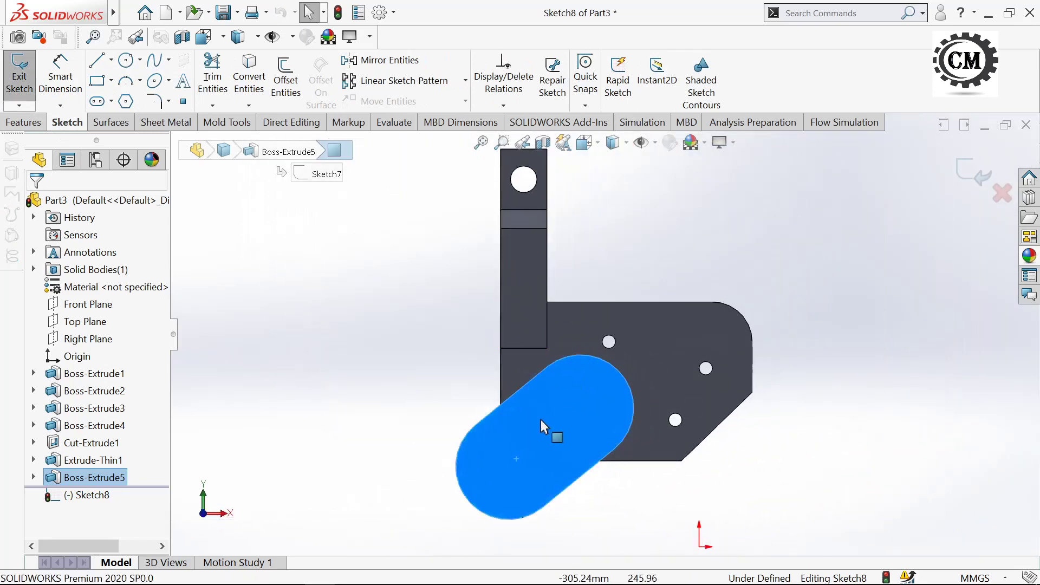
{"action": "left_click", "coordinate": [387, 363]}
- Draw a circle near the slot's rounded end
{"action": "left_click", "coordinate": [128, 66]}
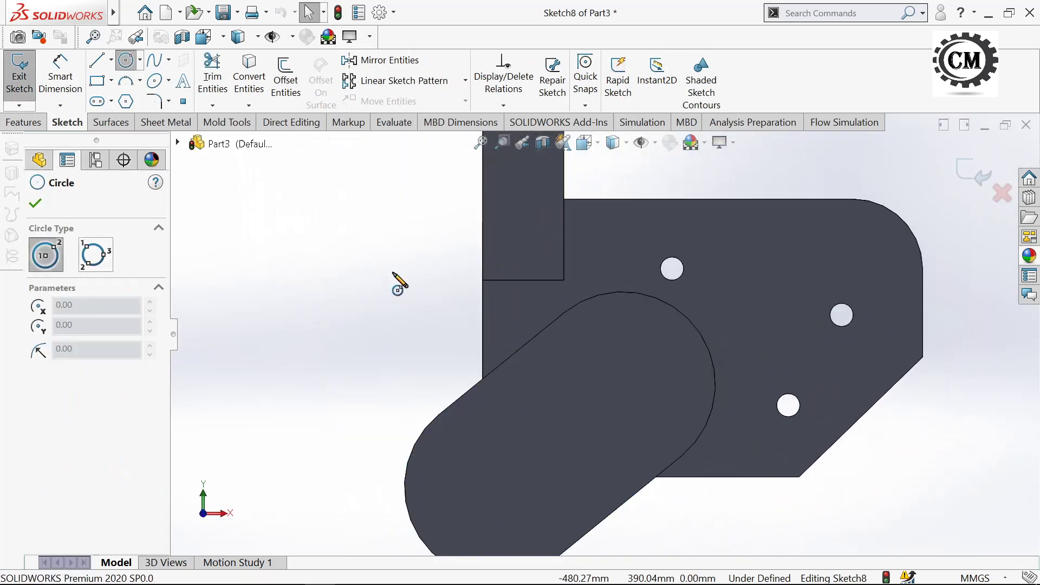
{"action": "scroll", "coordinate": [400, 285], "scroll_direction": "up", "scroll_amount": 1}
{"action": "scroll", "coordinate": [487, 417], "scroll_direction": "up", "scroll_amount": 1}
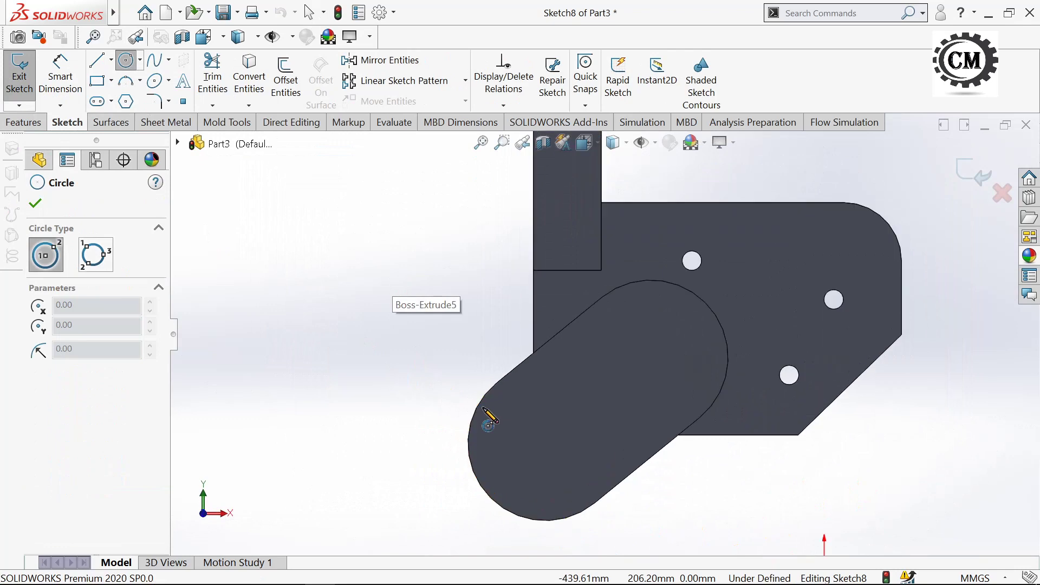
{"action": "left_click", "coordinate": [526, 484]}
{"action": "scroll", "coordinate": [546, 487], "scroll_direction": "down", "scroll_amount": 2}
{"action": "scroll", "coordinate": [546, 486], "scroll_direction": "up", "scroll_amount": 2}
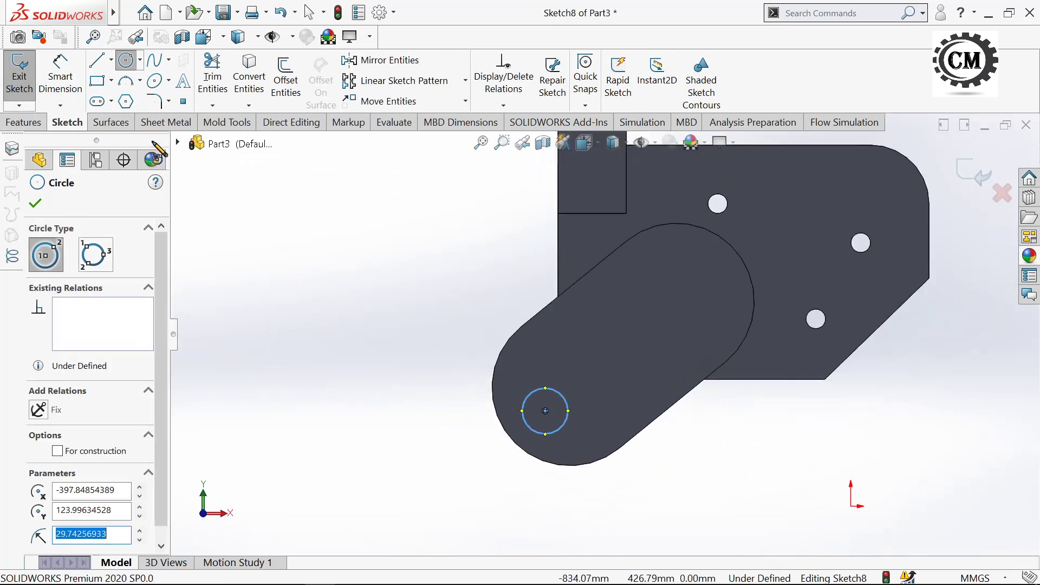
- Dimension the circle centre 101.6 mm vertically from the origin
{"action": "left_click", "coordinate": [60, 76]}
{"action": "scroll", "coordinate": [606, 331], "scroll_direction": "up", "scroll_amount": 2}
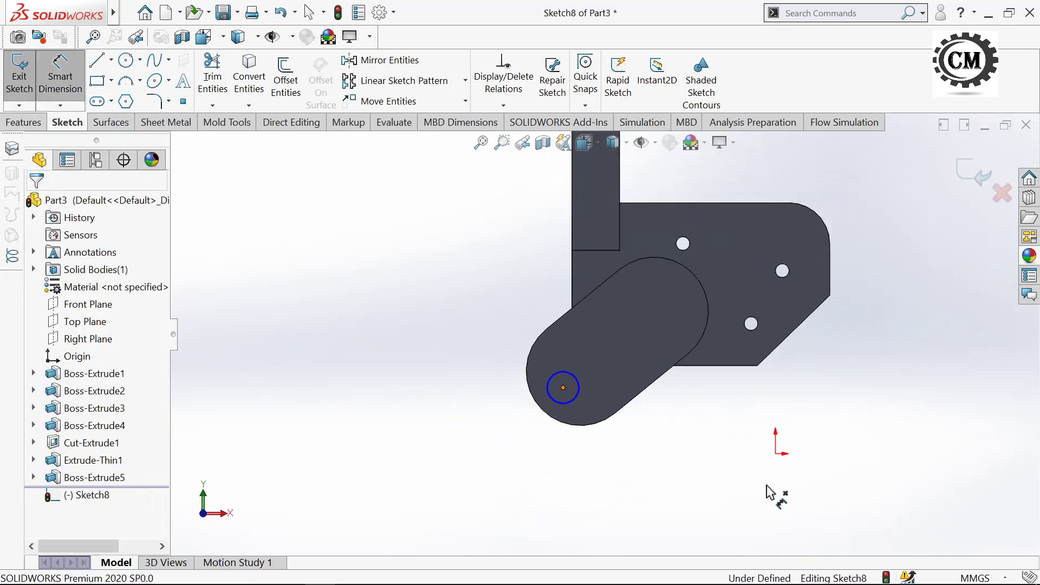
{"action": "left_click", "coordinate": [775, 453]}
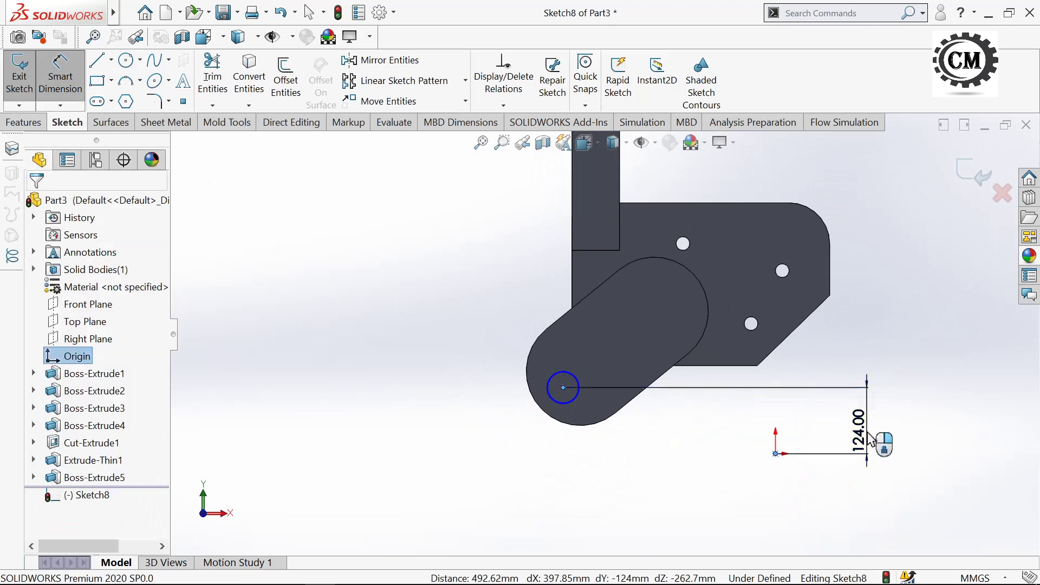
{"action": "left_click", "coordinate": [868, 439]}
{"action": "type", "text": "101.6"}
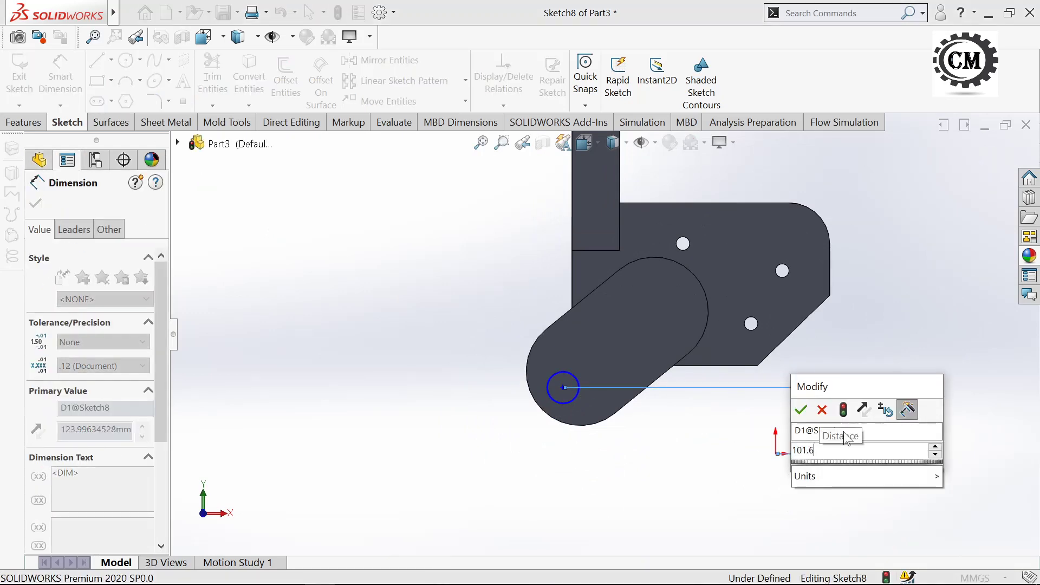
{"action": "key", "text": "Return"}
{"action": "scroll", "coordinate": [569, 426], "scroll_direction": "down", "scroll_amount": 1}
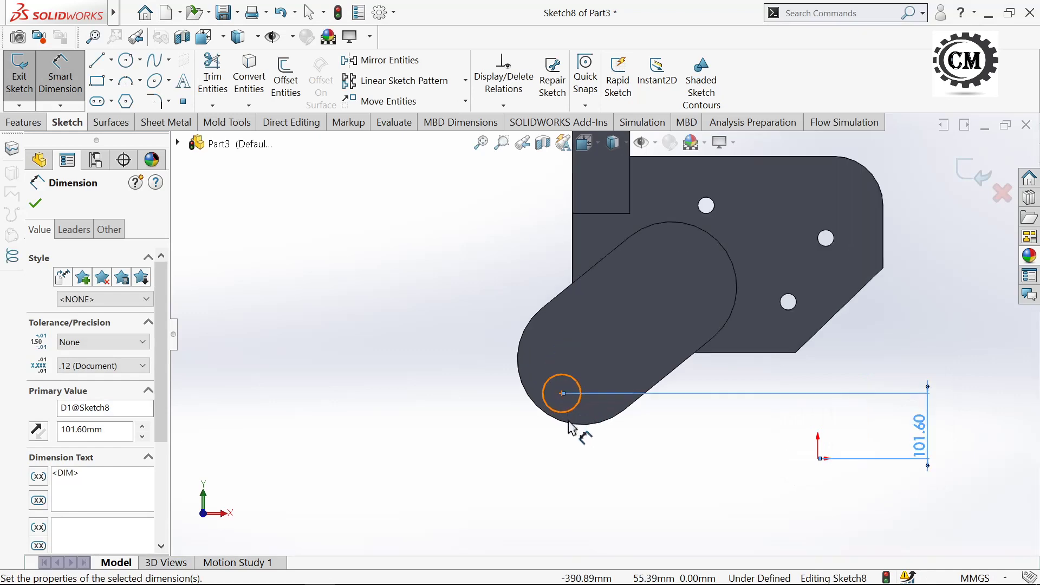
{"action": "scroll", "coordinate": [566, 427], "scroll_direction": "down", "scroll_amount": 2}
- Dimension the circle centre 381 mm horizontally from the origin
{"action": "left_click", "coordinate": [564, 374]}
{"action": "scroll", "coordinate": [563, 374], "scroll_direction": "up", "scroll_amount": 3}
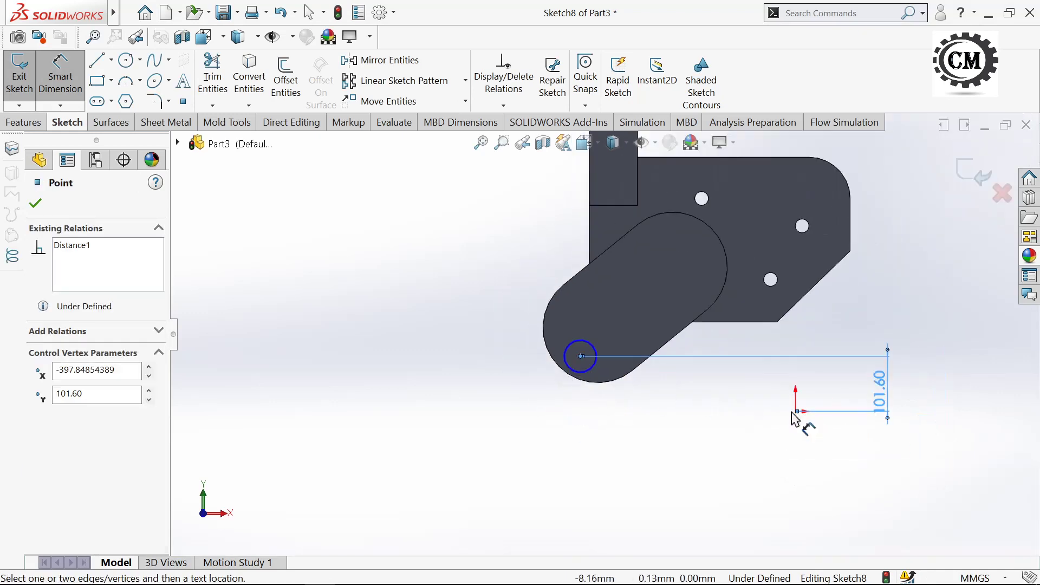
{"action": "left_click", "coordinate": [794, 418]}
{"action": "left_click", "coordinate": [674, 449]}
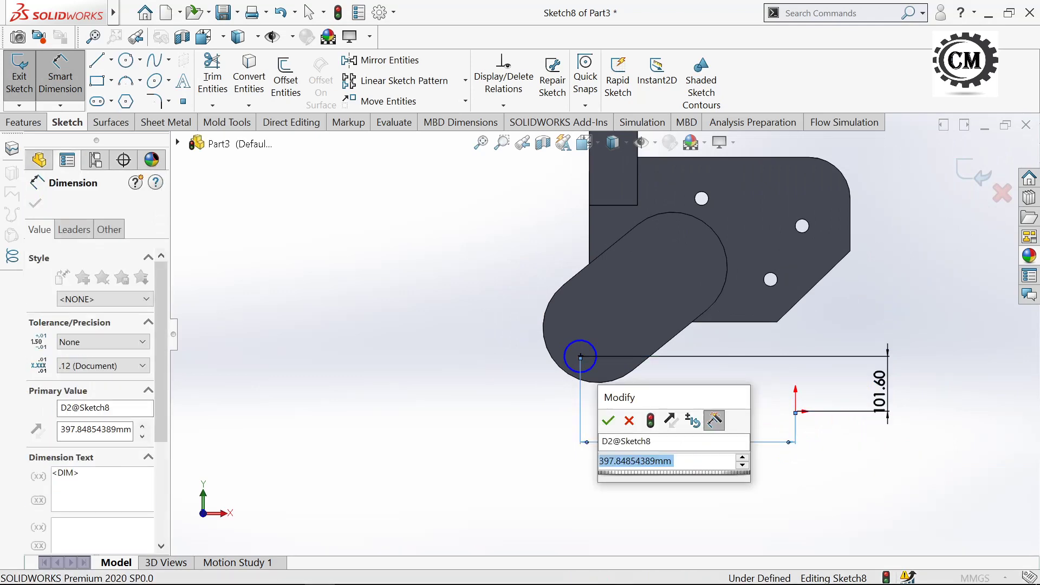
{"action": "type", "text": "381"}
{"action": "key", "text": "Return"}
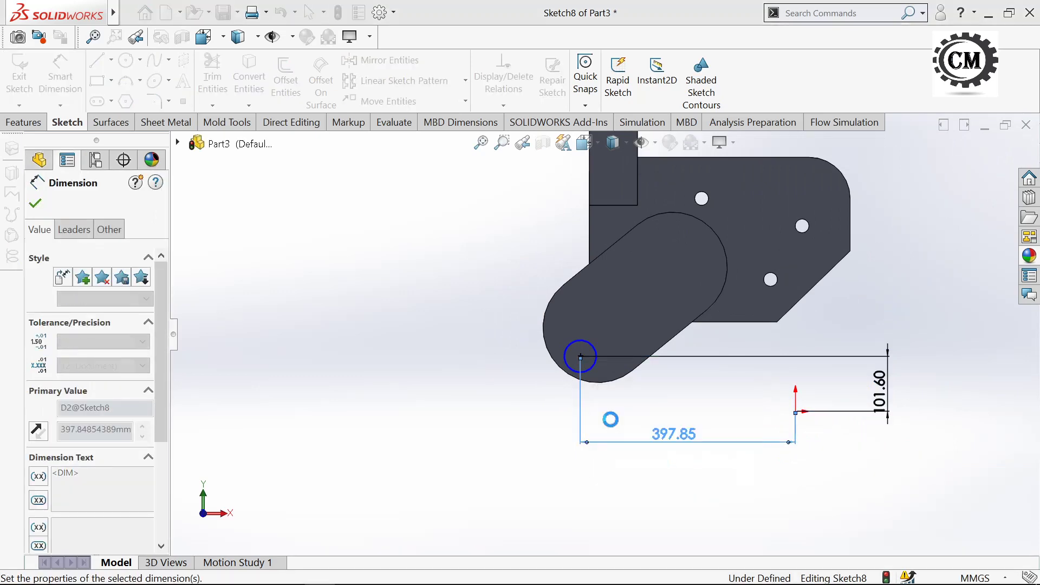
{"action": "scroll", "coordinate": [601, 336], "scroll_direction": "down", "scroll_amount": 1}
{"action": "scroll", "coordinate": [612, 375], "scroll_direction": "down", "scroll_amount": 2}
{"action": "scroll", "coordinate": [603, 376], "scroll_direction": "up", "scroll_amount": 1}
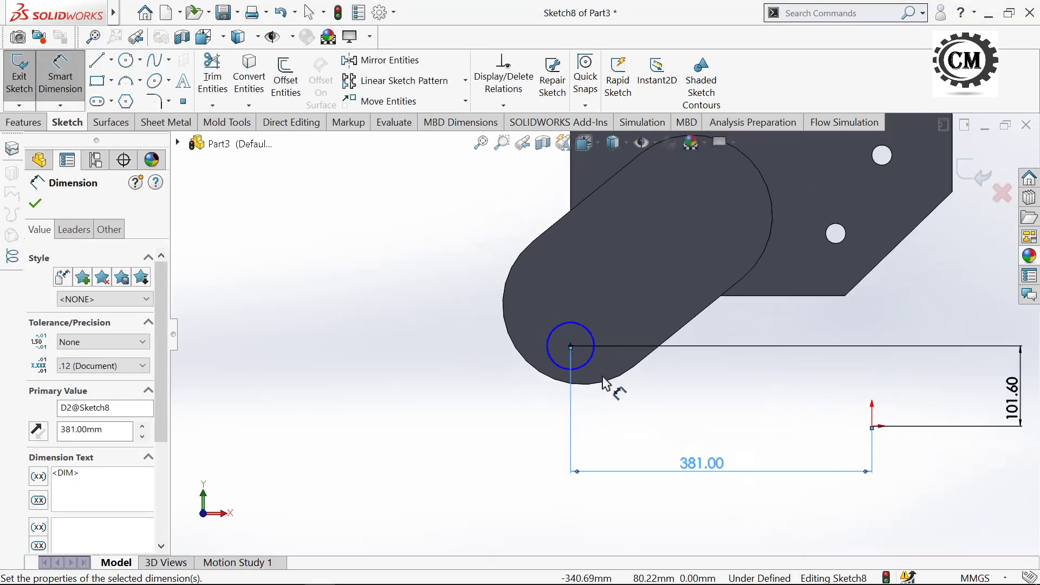
- Set the circle diameter to Ø20 and finish dimensioning
{"action": "left_click", "coordinate": [520, 333]}
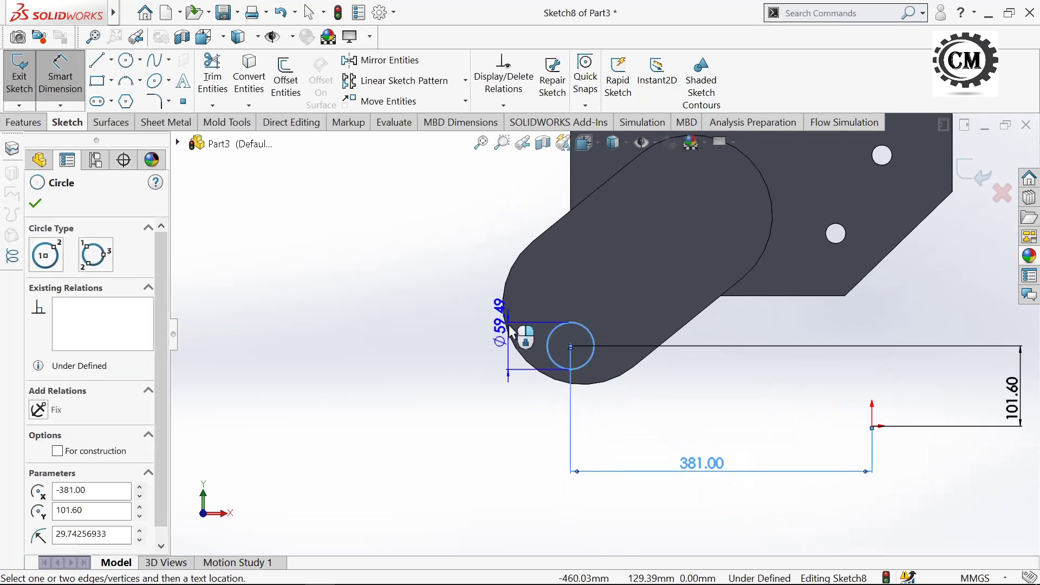
{"action": "left_click", "coordinate": [511, 331]}
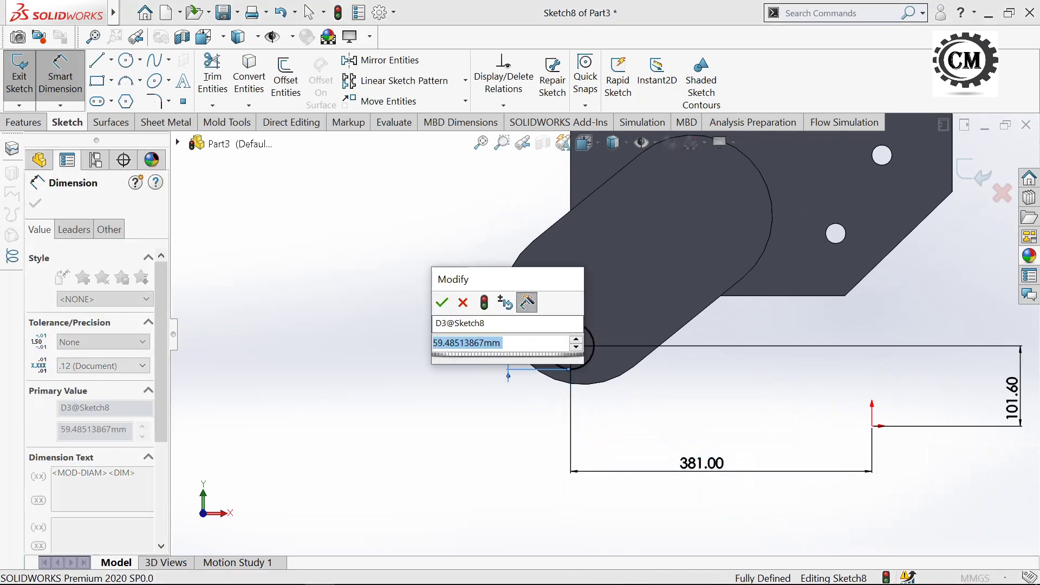
{"action": "type", "text": "20"}
{"action": "left_click", "coordinate": [441, 303]}
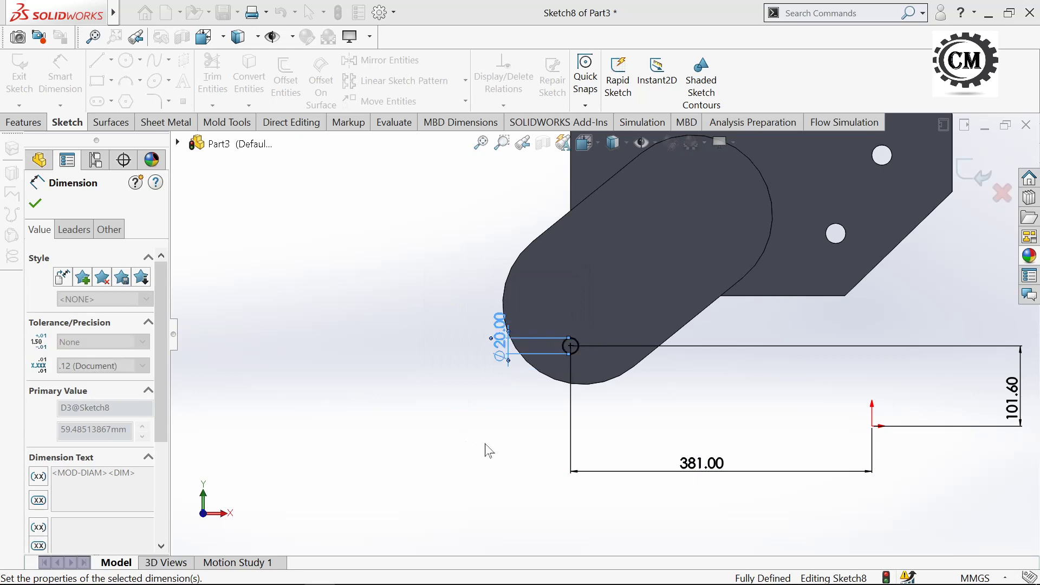
{"action": "key", "text": "z"}
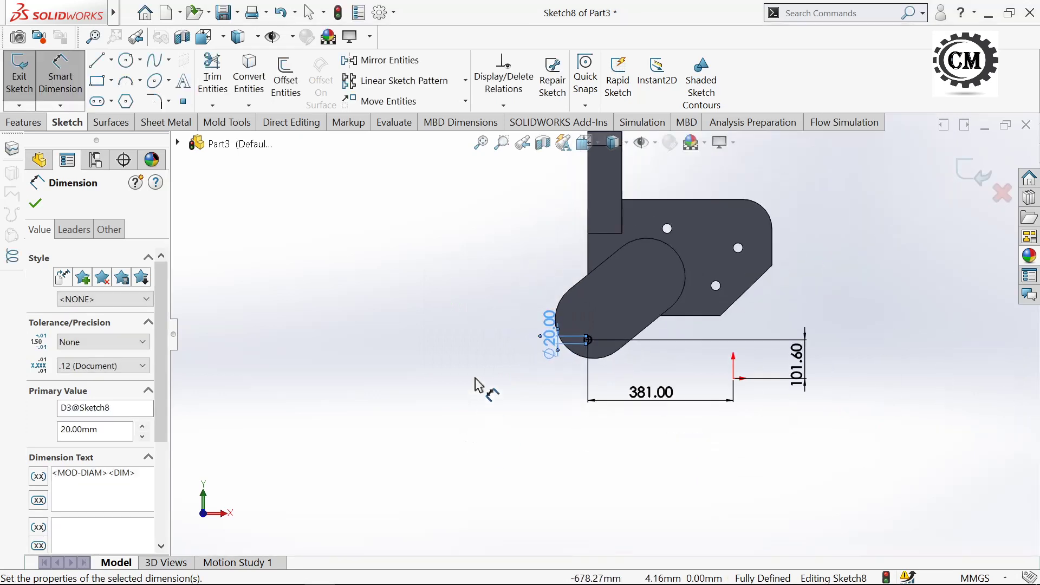
{"action": "middle_click_drag", "start_coordinate": [476, 385], "coordinate": [490, 381]}
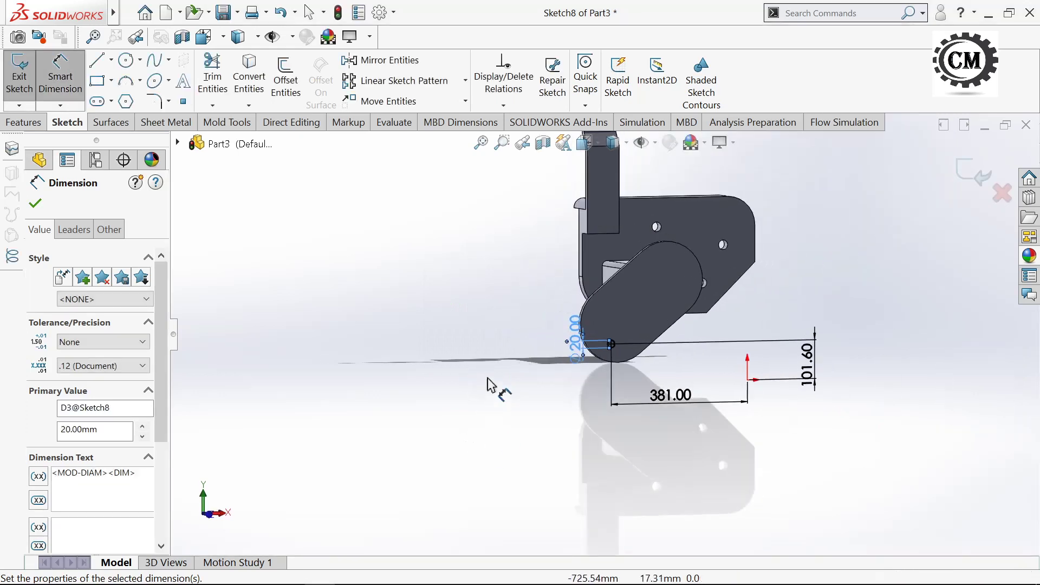
{"action": "left_click", "coordinate": [36, 203]}
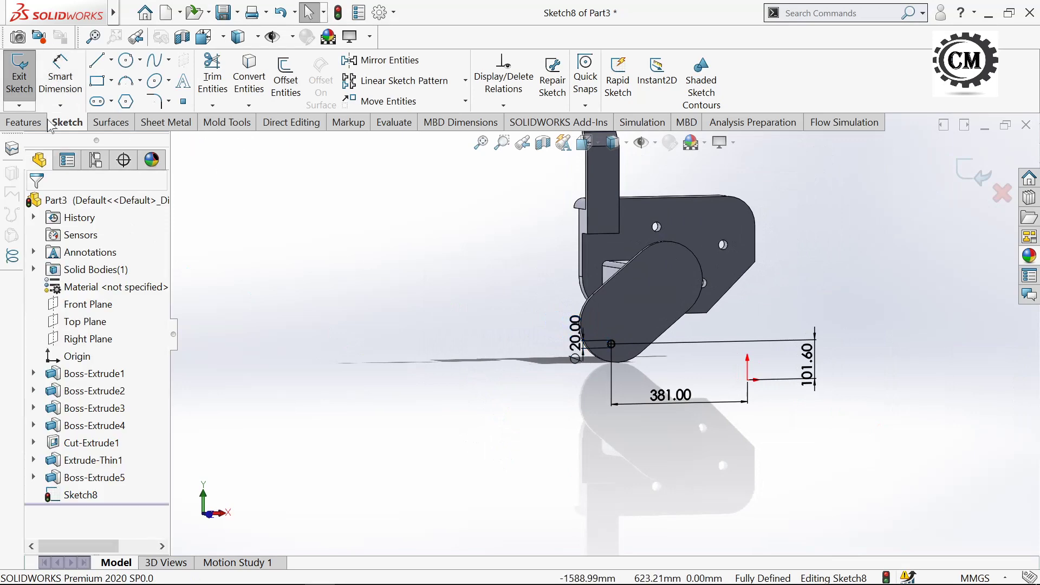
{"action": "left_click", "coordinate": [25, 123]}
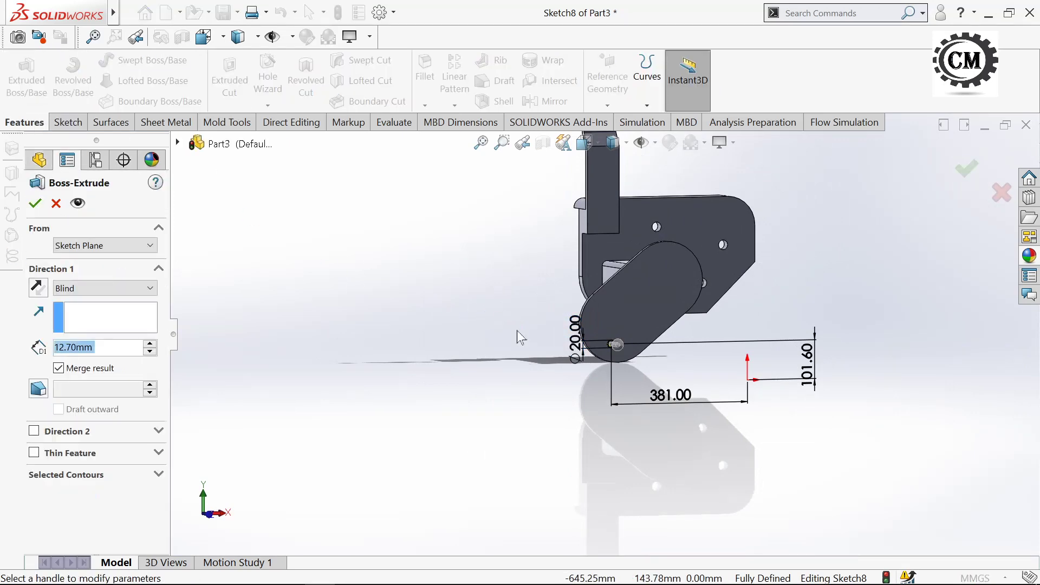
- Extrude the circle 100 mm into a pin and orbit to inspect it
{"action": "type", "text": "10"}
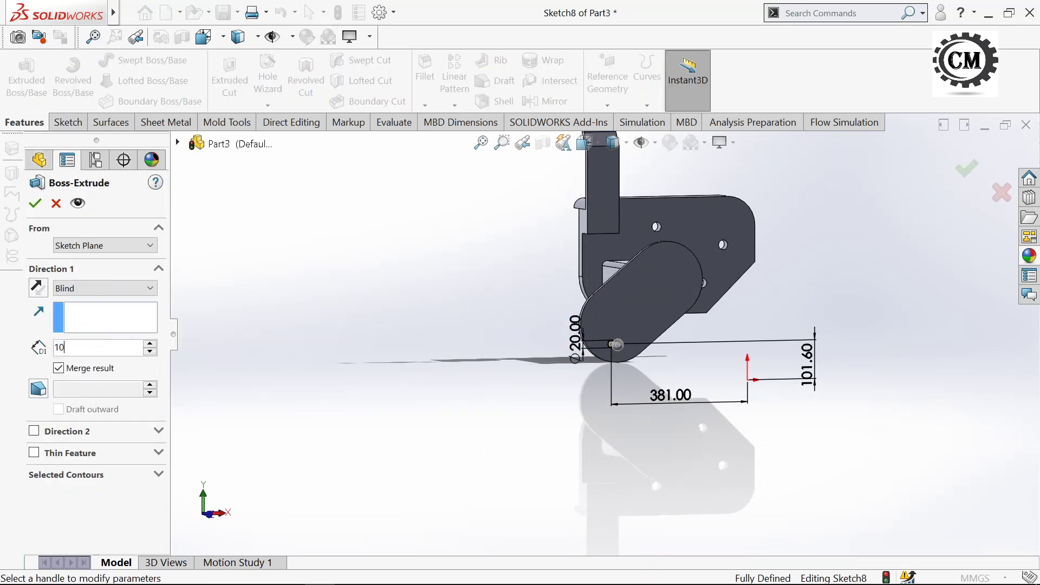
{"action": "type", "text": "0"}
{"action": "key", "text": "Return"}
{"action": "left_click", "coordinate": [35, 203]}
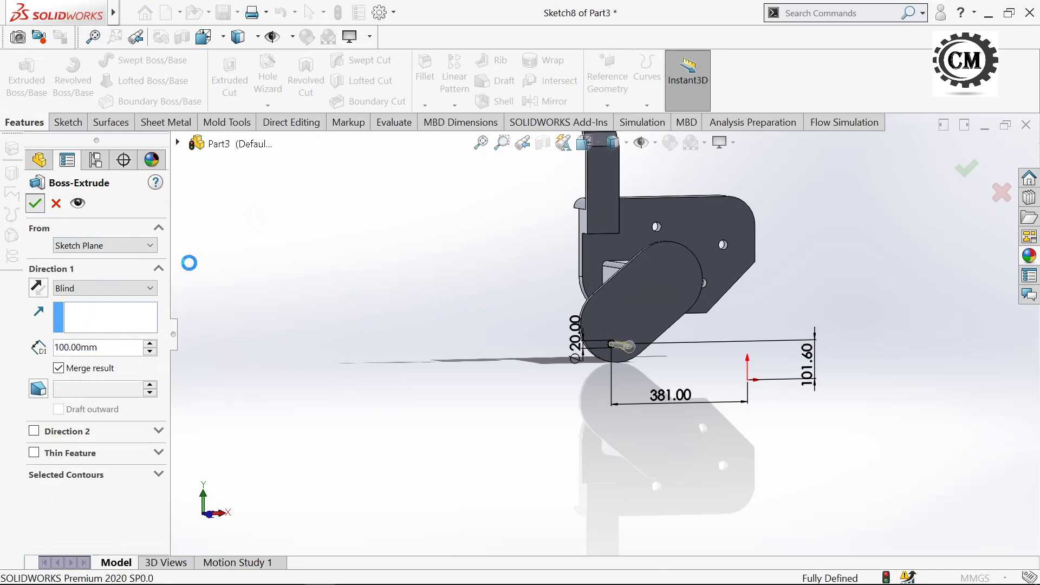
{"action": "middle_click_drag", "start_coordinate": [356, 284], "coordinate": [567, 379]}
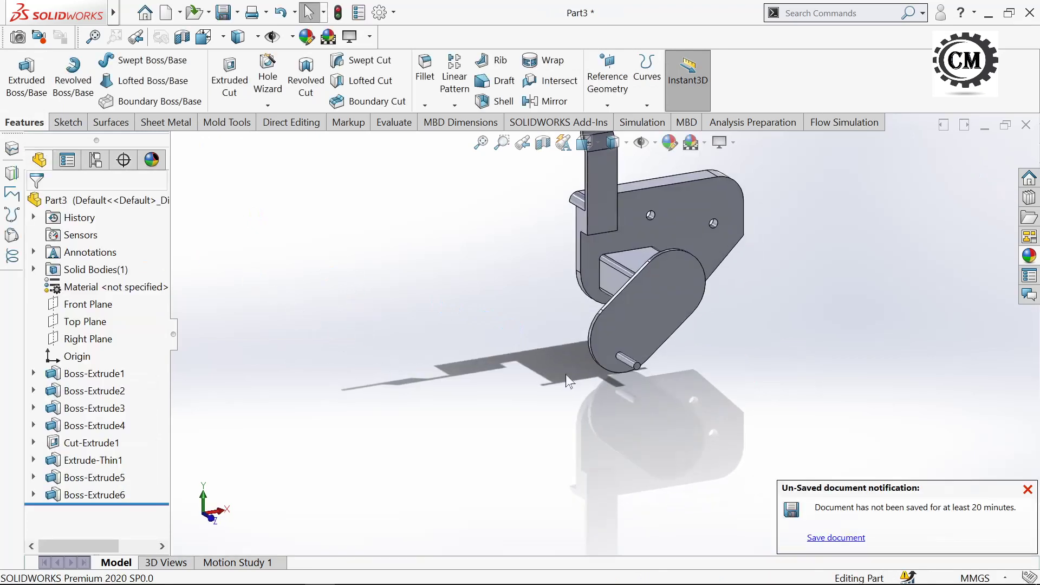
{"action": "left_click", "coordinate": [1033, 493]}
{"action": "middle_click_drag", "start_coordinate": [739, 348], "coordinate": [440, 381]}
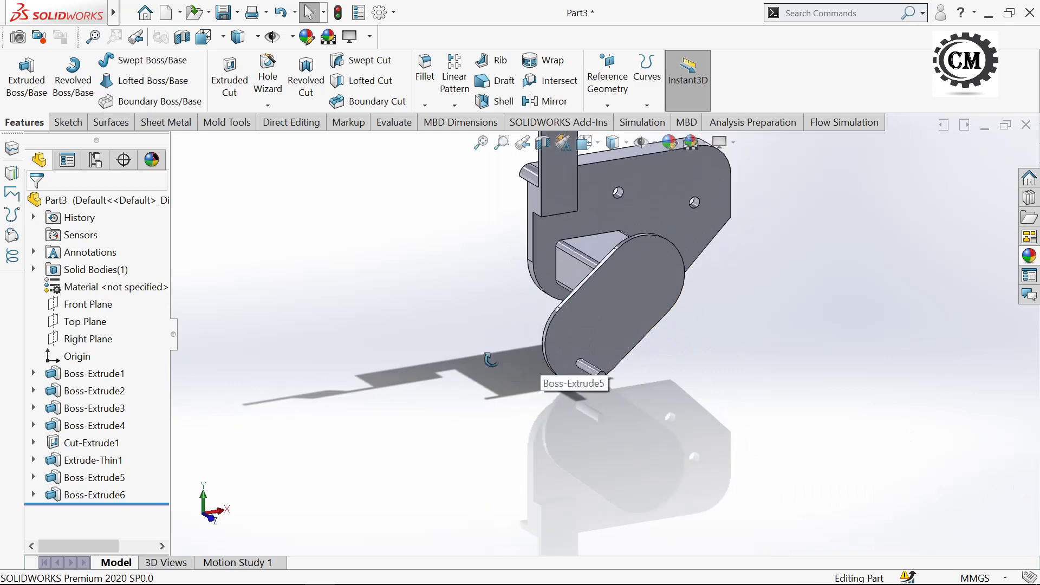
{"action": "scroll", "coordinate": [486, 316], "scroll_direction": "down", "scroll_amount": 2}
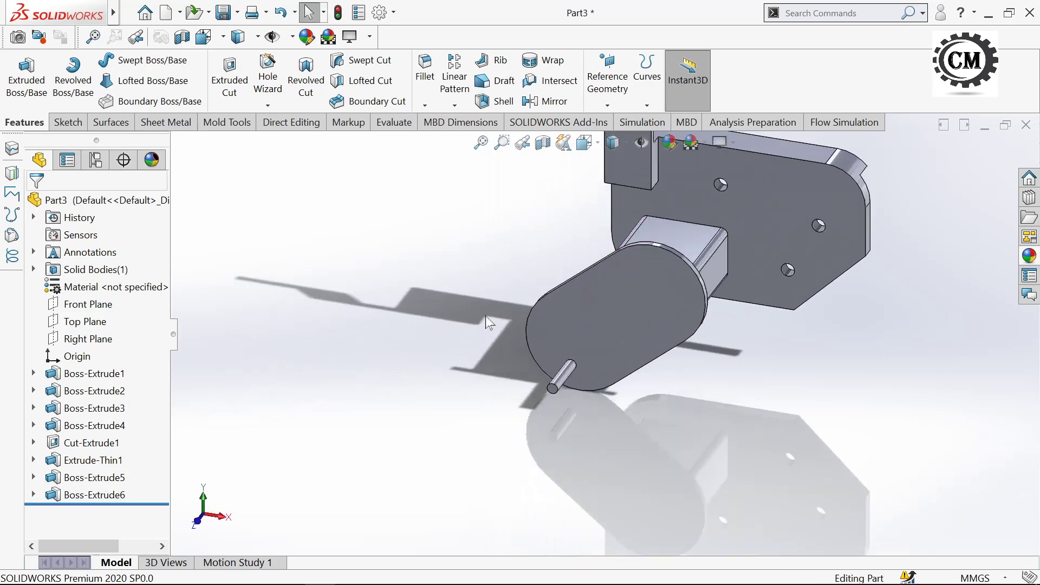
{"action": "scroll", "coordinate": [485, 316], "scroll_direction": "up", "scroll_amount": 1}
- Start a Hole Wizard hole with the Ø12.8 drill size, 30 mm blind
{"action": "left_click", "coordinate": [267, 104]}
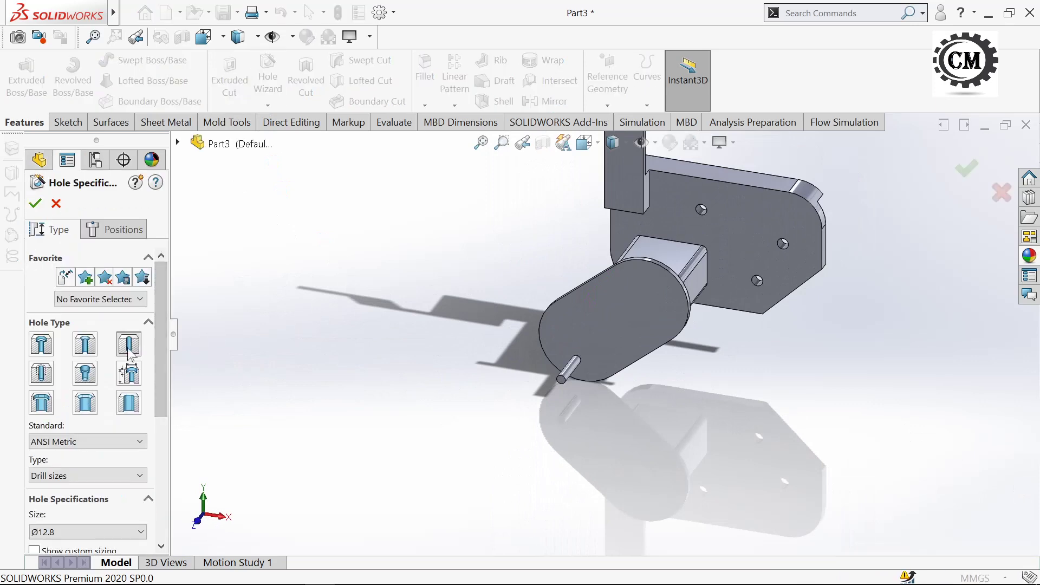
{"action": "scroll", "coordinate": [87, 379], "scroll_direction": "down", "scroll_amount": 2}
{"action": "scroll", "coordinate": [87, 379], "scroll_direction": "down", "scroll_amount": 2}
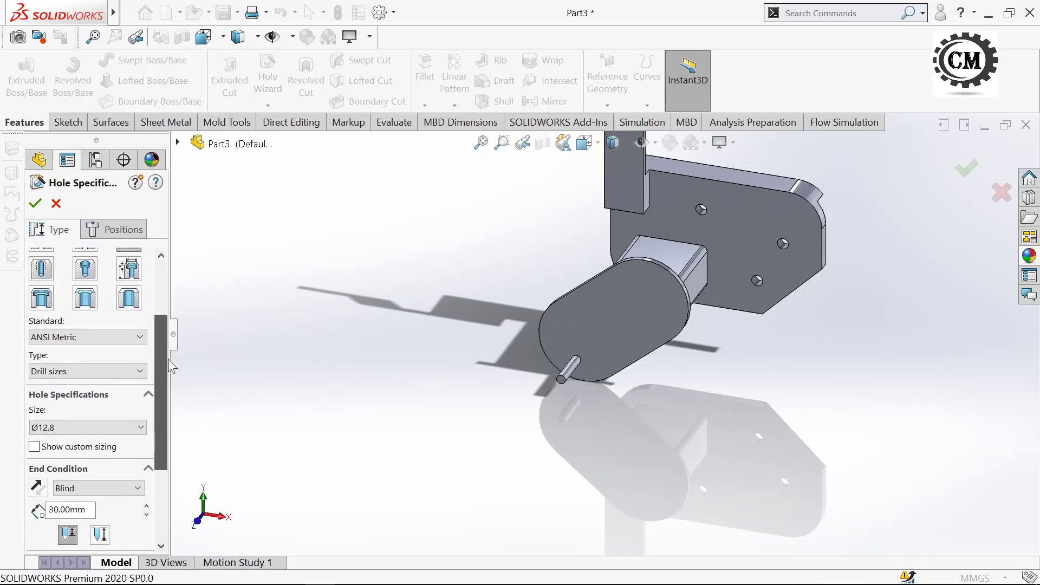
{"action": "left_click", "coordinate": [49, 428]}
{"action": "scroll", "coordinate": [48, 336], "scroll_direction": "down", "scroll_amount": 1}
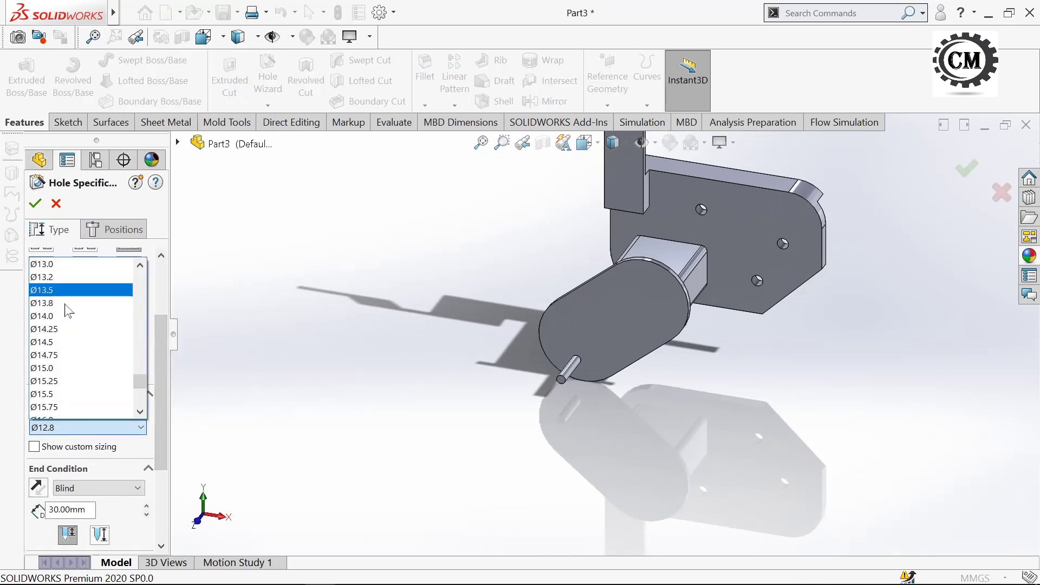
{"action": "left_click_drag", "start_coordinate": [140, 383], "coordinate": [140, 379]}
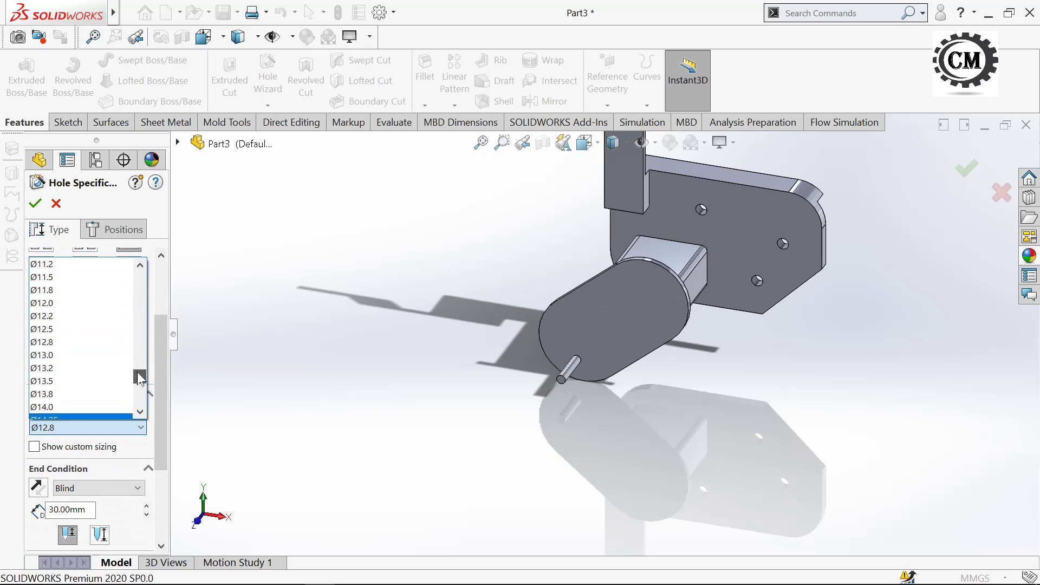
{"action": "left_click", "coordinate": [60, 342]}
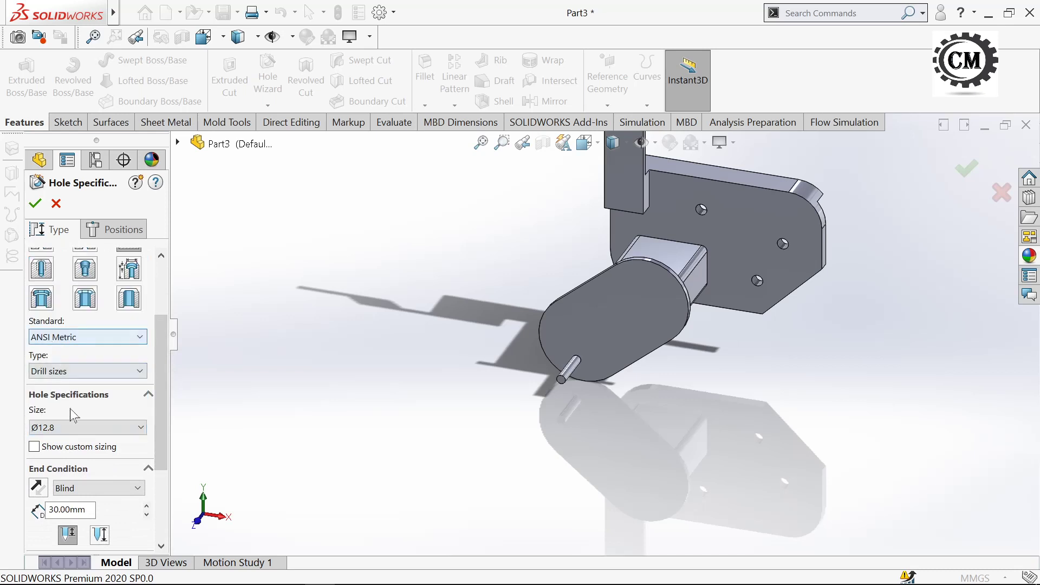
{"action": "scroll", "coordinate": [534, 413], "scroll_direction": "down", "scroll_amount": 2}
{"action": "scroll", "coordinate": [529, 411], "scroll_direction": "down", "scroll_amount": 2}
{"action": "scroll", "coordinate": [667, 365], "scroll_direction": "down", "scroll_amount": 2}
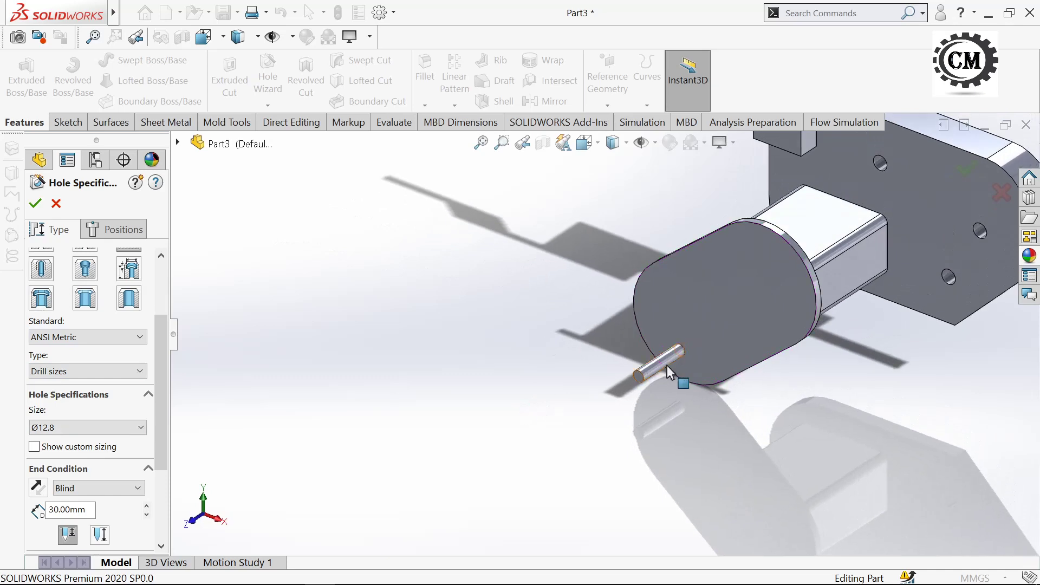
{"action": "scroll", "coordinate": [600, 382], "scroll_direction": "down", "scroll_amount": 2}
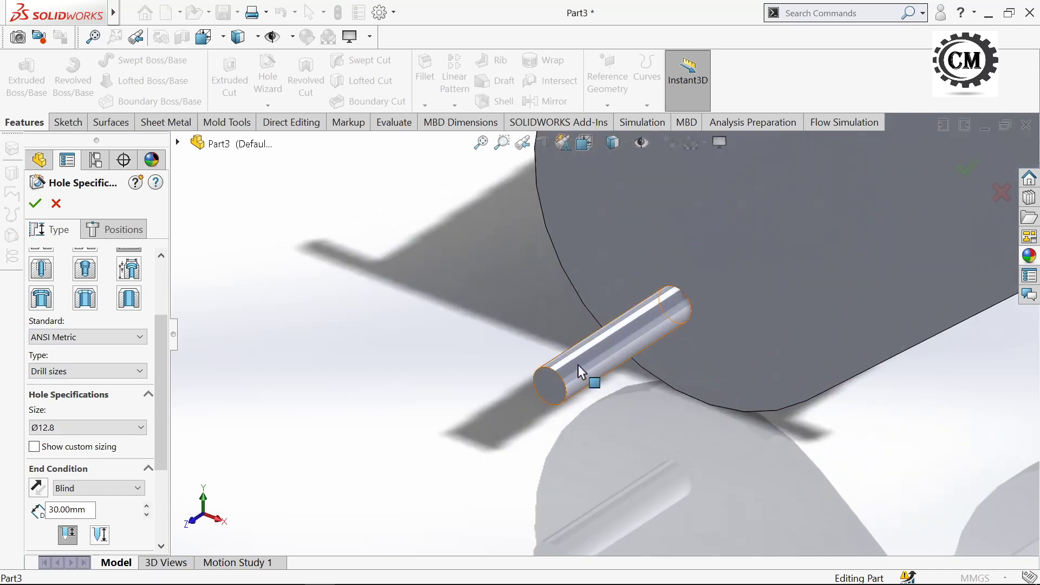
{"action": "scroll", "coordinate": [577, 365], "scroll_direction": "up", "scroll_amount": 2}
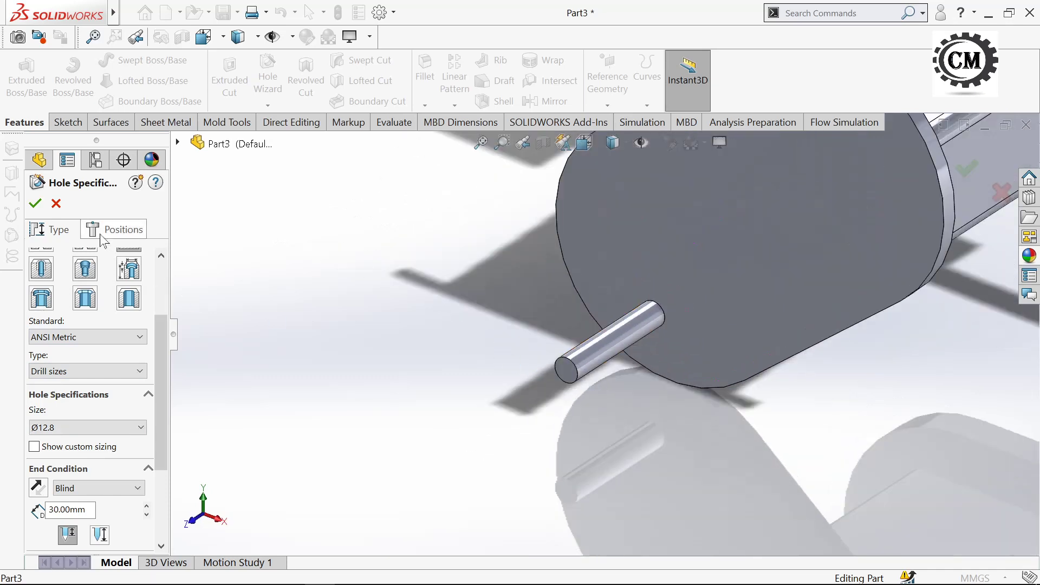
- Position the hole with a 3D sketch point on the shaft end and accept it
{"action": "left_click", "coordinate": [124, 231]}
{"action": "left_click", "coordinate": [91, 369]}
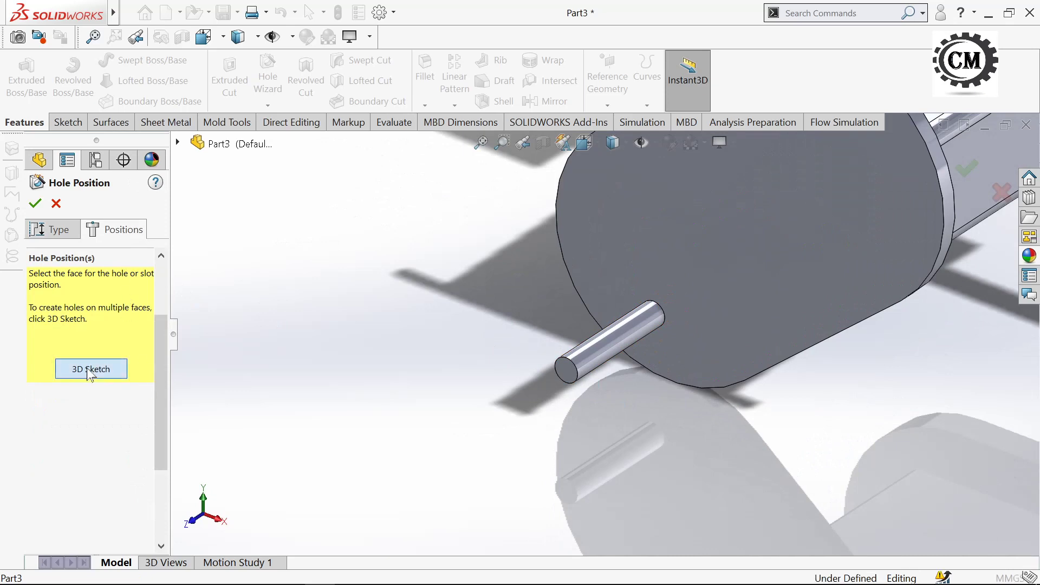
{"action": "scroll", "coordinate": [476, 371], "scroll_direction": "down", "scroll_amount": 1}
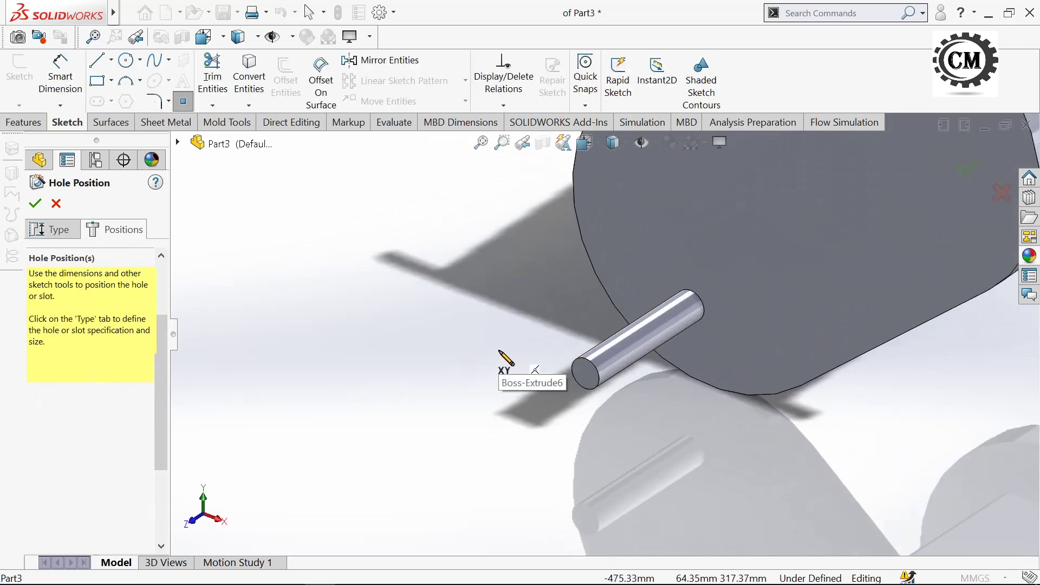
{"action": "left_click", "coordinate": [610, 352]}
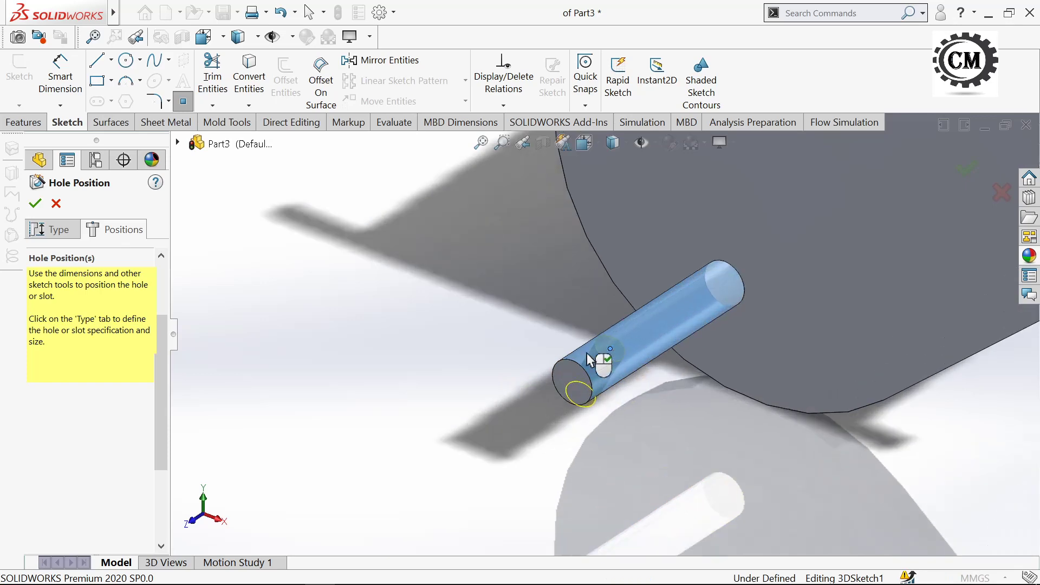
{"action": "middle_click_drag", "start_coordinate": [599, 364], "coordinate": [533, 371]}
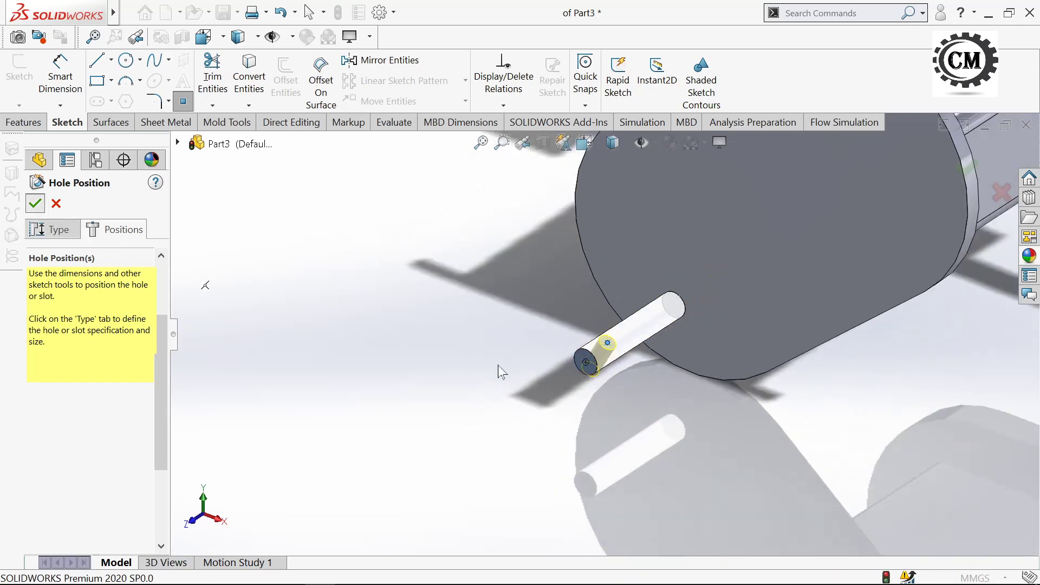
{"action": "key", "text": "Return"}
{"action": "mouse_move", "coordinate": [489, 376]}
{"action": "middle_mouse_down"}
{"action": "mouse_move", "coordinate": [427, 379]}
{"action": "mouse_move", "coordinate": [490, 360]}
{"action": "mouse_move", "coordinate": [515, 364]}
{"action": "mouse_move", "coordinate": [496, 373]}
{"action": "mouse_move", "coordinate": [502, 362]}
{"action": "mouse_move", "coordinate": [513, 370]}
{"action": "middle_mouse_up"}
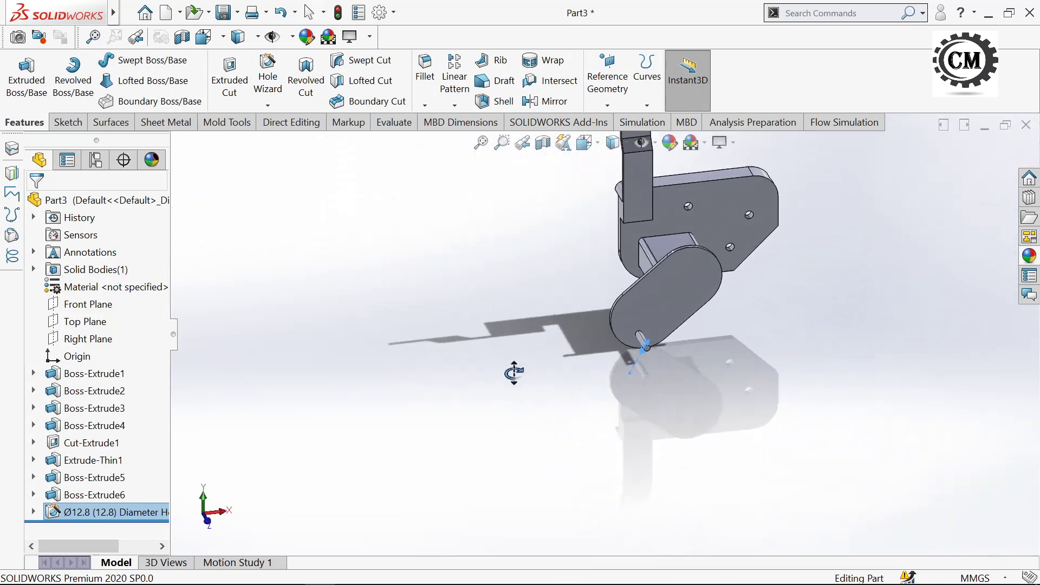
- Set the fillet radius to 2.6 mm and select the round housing's three edges
{"action": "scroll", "coordinate": [428, 287], "scroll_direction": "down", "scroll_amount": 2}
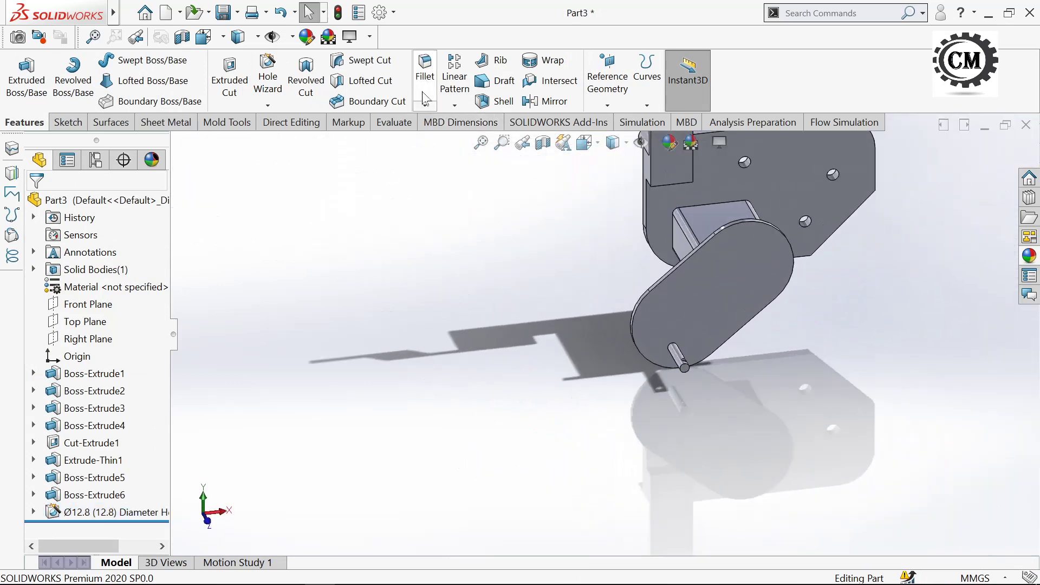
{"action": "scroll", "coordinate": [510, 303], "scroll_direction": "up", "scroll_amount": 2}
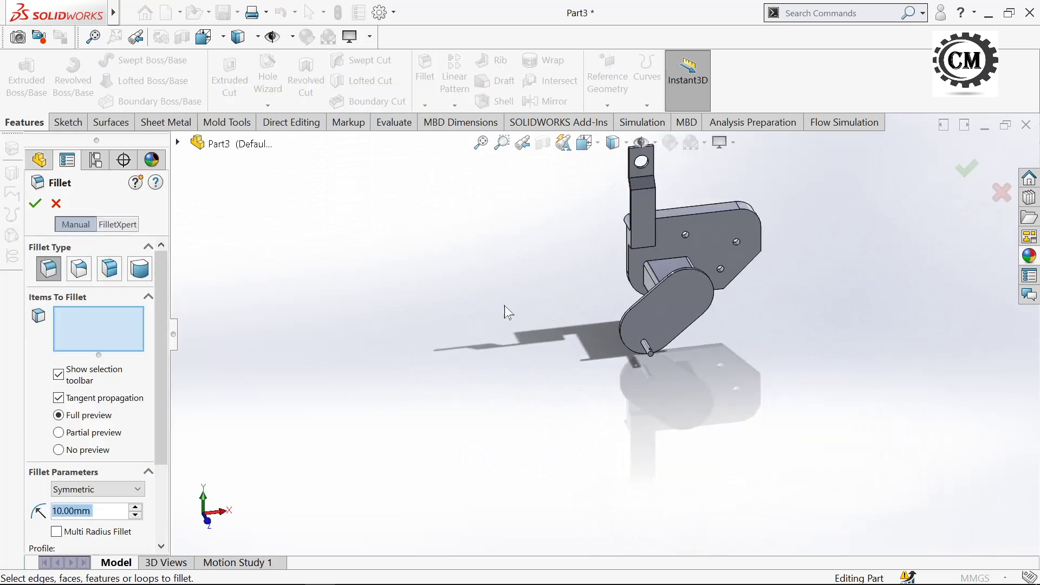
{"action": "type", "text": "2."}
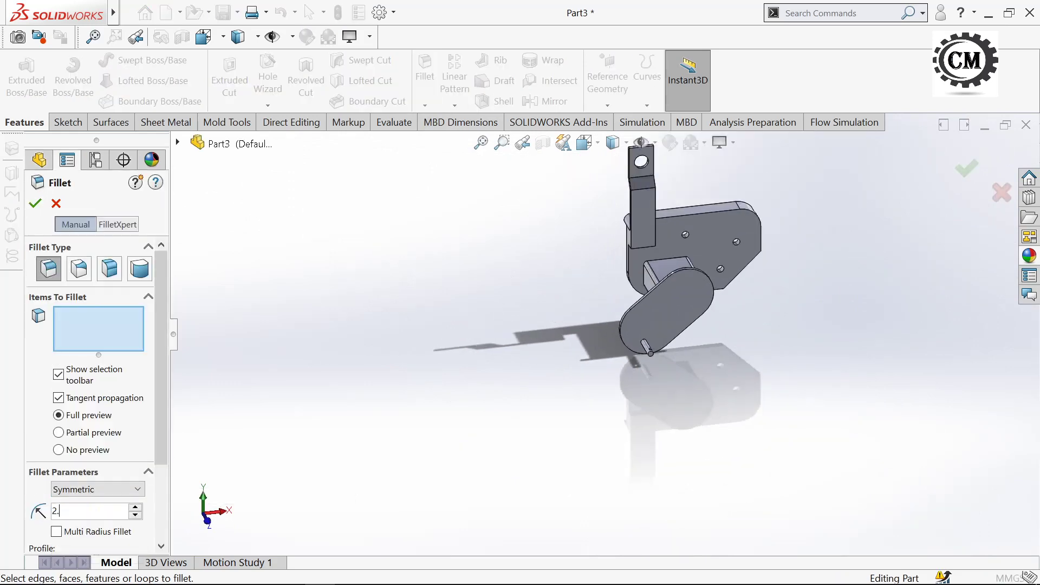
{"action": "type", "text": "6"}
{"action": "key", "text": "Return"}
{"action": "scroll", "coordinate": [469, 339], "scroll_direction": "down", "scroll_amount": 2}
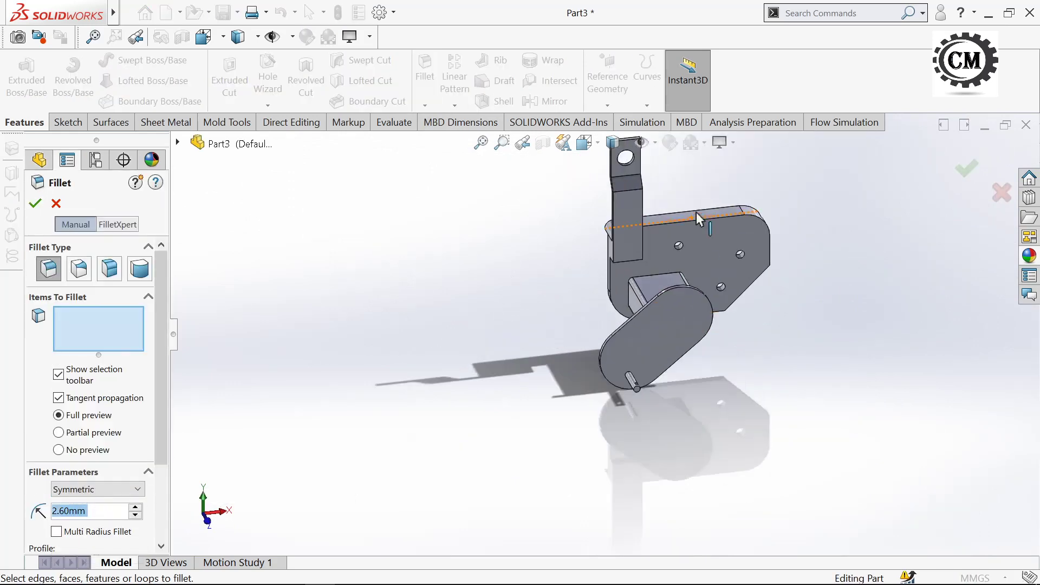
{"action": "scroll", "coordinate": [468, 339], "scroll_direction": "down", "scroll_amount": 3}
{"action": "scroll", "coordinate": [465, 329], "scroll_direction": "up", "scroll_amount": 2}
{"action": "middle_click_drag", "start_coordinate": [464, 329], "coordinate": [420, 301]}
{"action": "scroll", "coordinate": [529, 209], "scroll_direction": "down", "scroll_amount": 2}
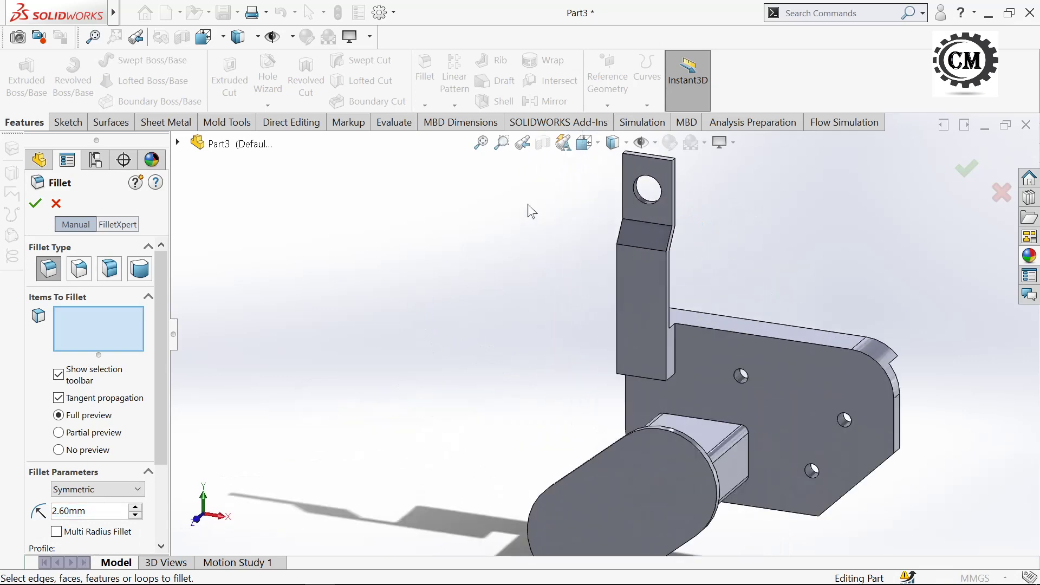
{"action": "scroll", "coordinate": [535, 316], "scroll_direction": "up", "scroll_amount": 1}
{"action": "scroll", "coordinate": [635, 448], "scroll_direction": "down", "scroll_amount": 3}
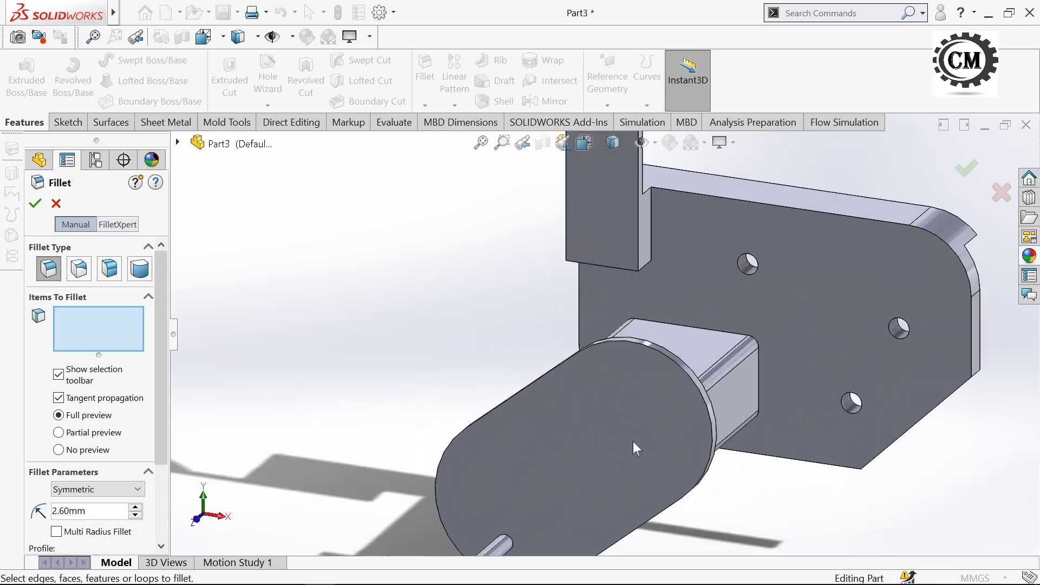
{"action": "left_click", "coordinate": [677, 373]}
{"action": "mouse_move", "coordinate": [574, 370]}
{"action": "middle_mouse_down"}
{"action": "mouse_move", "coordinate": [430, 427]}
{"action": "mouse_move", "coordinate": [357, 443]}
{"action": "middle_mouse_up"}
{"action": "scroll", "coordinate": [505, 473], "scroll_direction": "down", "scroll_amount": 2}
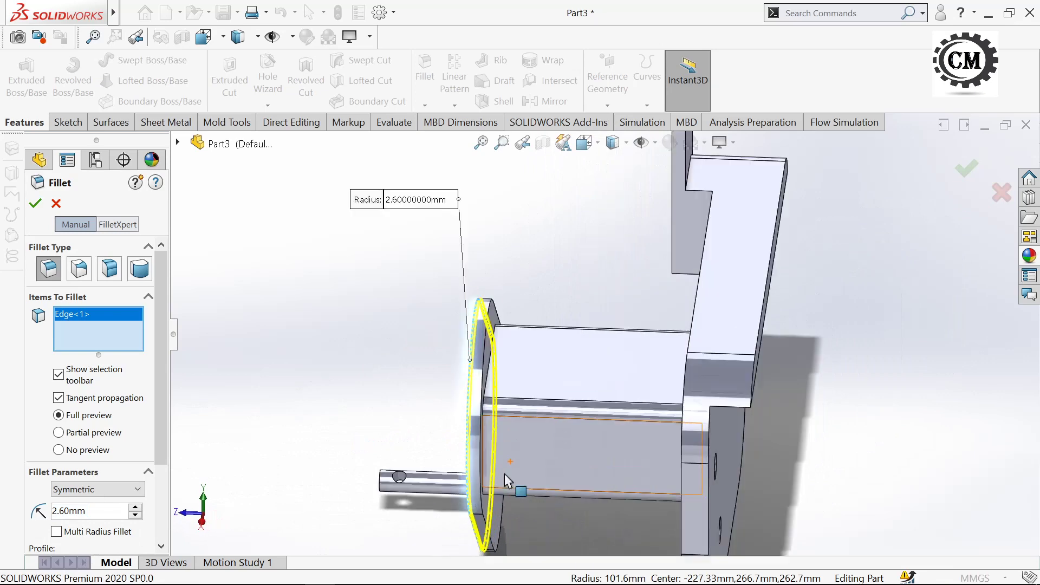
{"action": "scroll", "coordinate": [487, 454], "scroll_direction": "down", "scroll_amount": 1}
{"action": "left_click", "coordinate": [481, 434]}
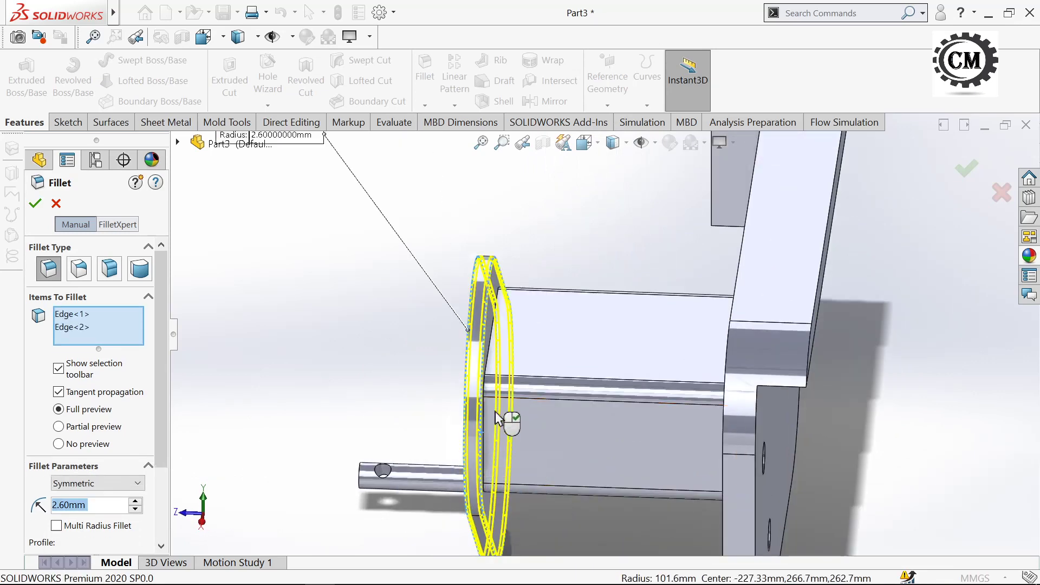
{"action": "middle_click_drag", "start_coordinate": [367, 371], "coordinate": [543, 303]}
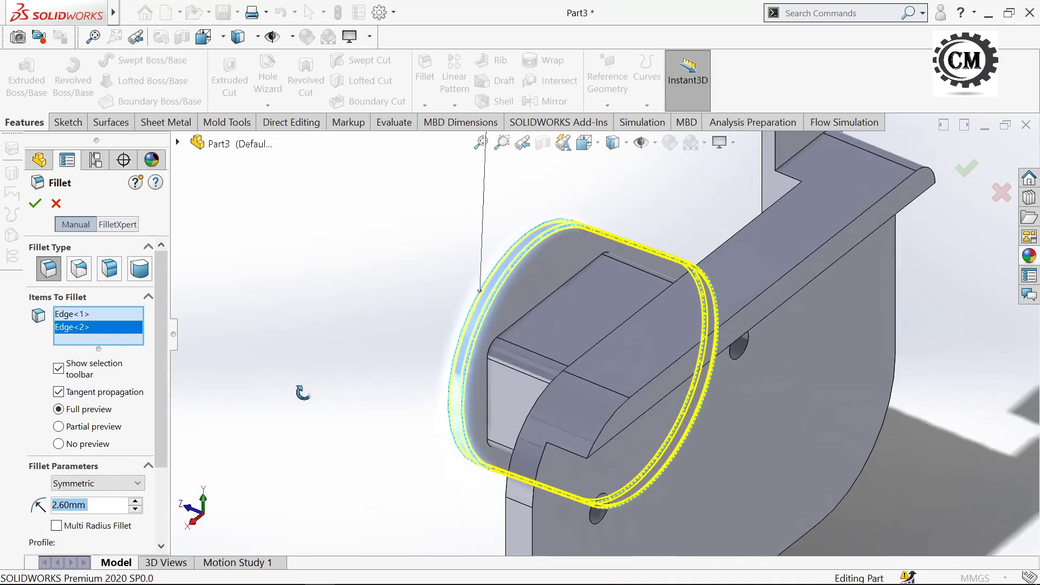
{"action": "left_click", "coordinate": [543, 303]}
- Add the upright strip's flat face, the angled face and the top tab edge
{"action": "scroll", "coordinate": [393, 371], "scroll_direction": "up", "scroll_amount": 2}
{"action": "scroll", "coordinate": [389, 374], "scroll_direction": "up", "scroll_amount": 2}
{"action": "middle_click_drag", "start_coordinate": [388, 376], "coordinate": [636, 241]}
{"action": "scroll", "coordinate": [628, 244], "scroll_direction": "down", "scroll_amount": 2}
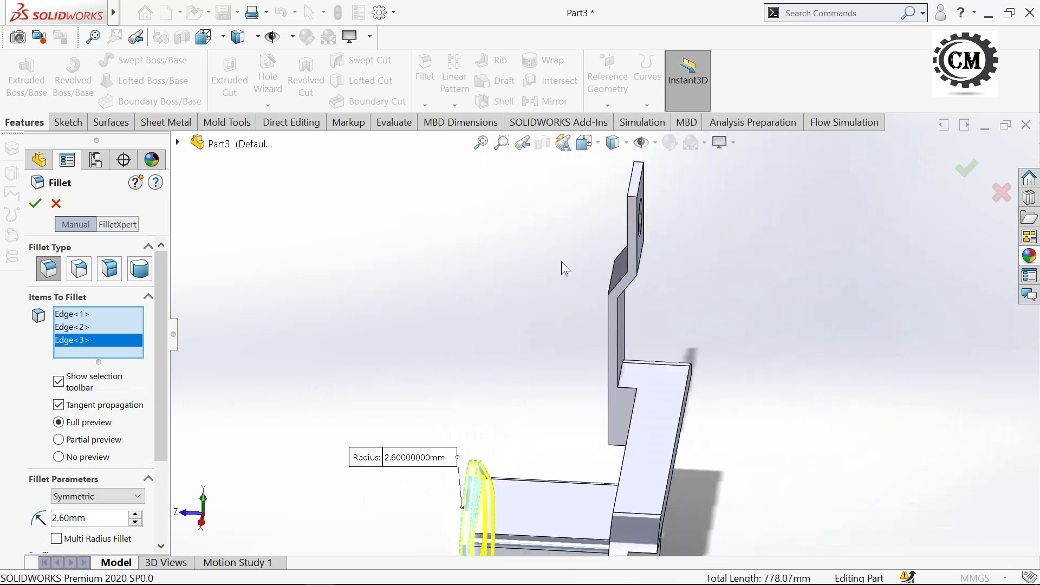
{"action": "mouse_move", "coordinate": [562, 263]}
{"action": "middle_mouse_down"}
{"action": "mouse_move", "coordinate": [532, 335]}
{"action": "mouse_move", "coordinate": [550, 318]}
{"action": "middle_mouse_up"}
{"action": "left_click", "coordinate": [531, 335]}
{"action": "left_click", "coordinate": [547, 251]}
{"action": "middle_click_drag", "start_coordinate": [547, 252], "coordinate": [549, 252]}
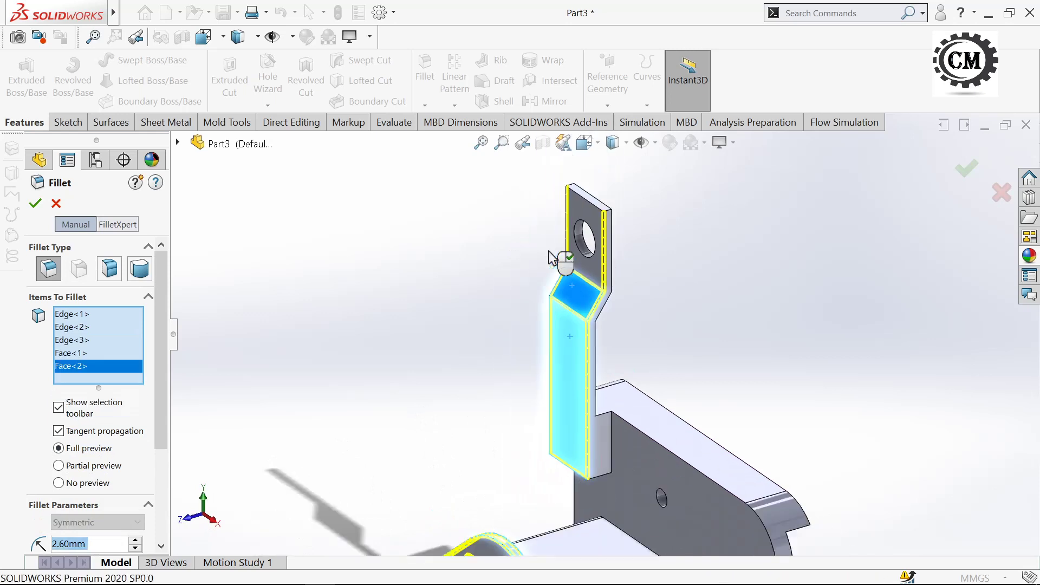
{"action": "middle_click_drag", "start_coordinate": [581, 216], "coordinate": [599, 190]}
{"action": "scroll", "coordinate": [599, 191], "scroll_direction": "down", "scroll_amount": 2}
{"action": "left_click", "coordinate": [599, 224]}
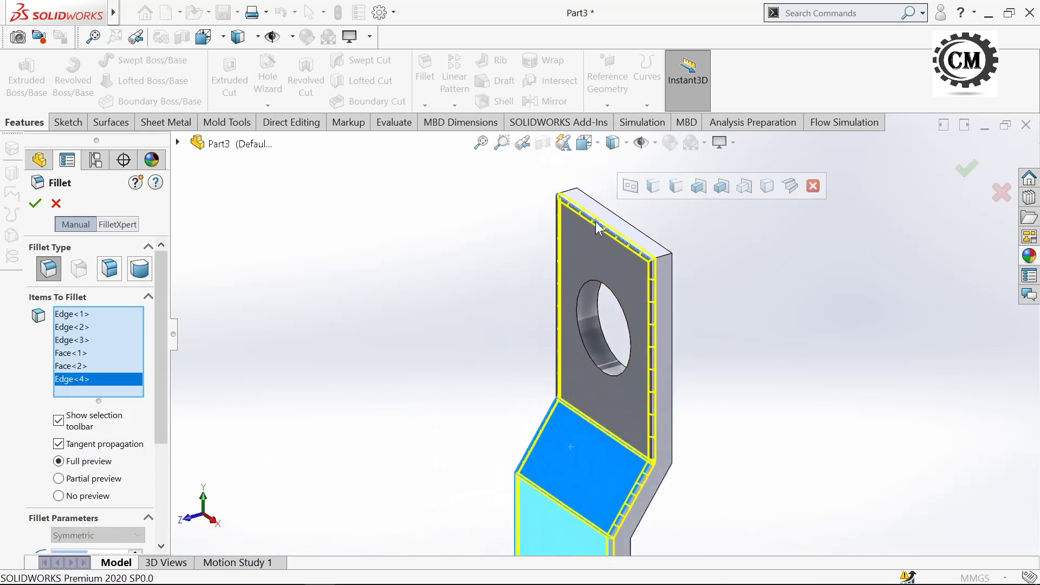
{"action": "scroll", "coordinate": [591, 270], "scroll_direction": "up", "scroll_amount": 2}
- Add the back plate's edges and outer edge chain to the 2.6 mm fillet
{"action": "mouse_move", "coordinate": [580, 348]}
{"action": "middle_mouse_down"}
{"action": "mouse_move", "coordinate": [488, 375]}
{"action": "mouse_move", "coordinate": [463, 428]}
{"action": "mouse_move", "coordinate": [574, 477]}
{"action": "middle_mouse_up"}
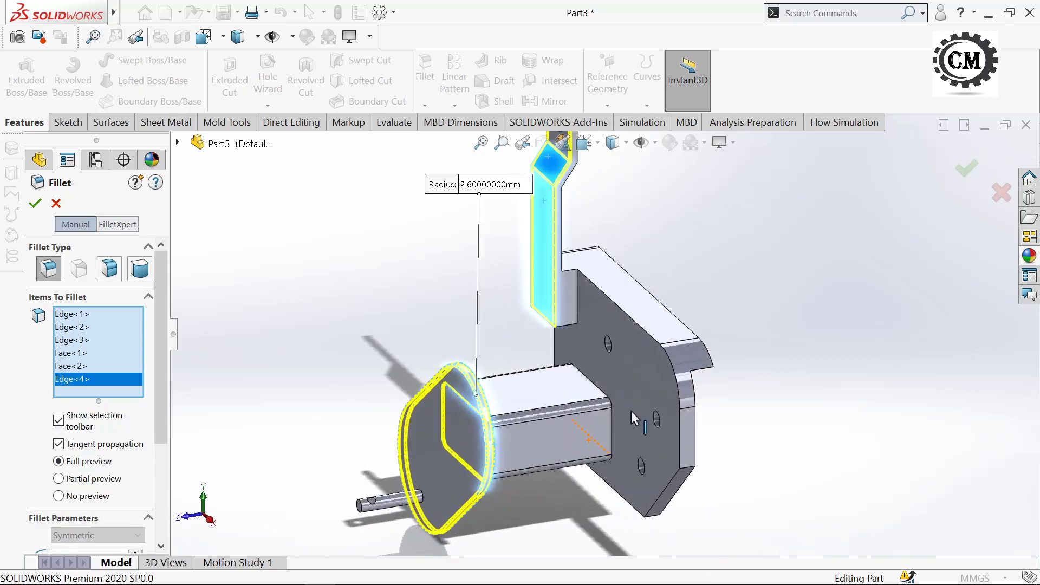
{"action": "left_click", "coordinate": [640, 327]}
{"action": "left_click", "coordinate": [663, 496]}
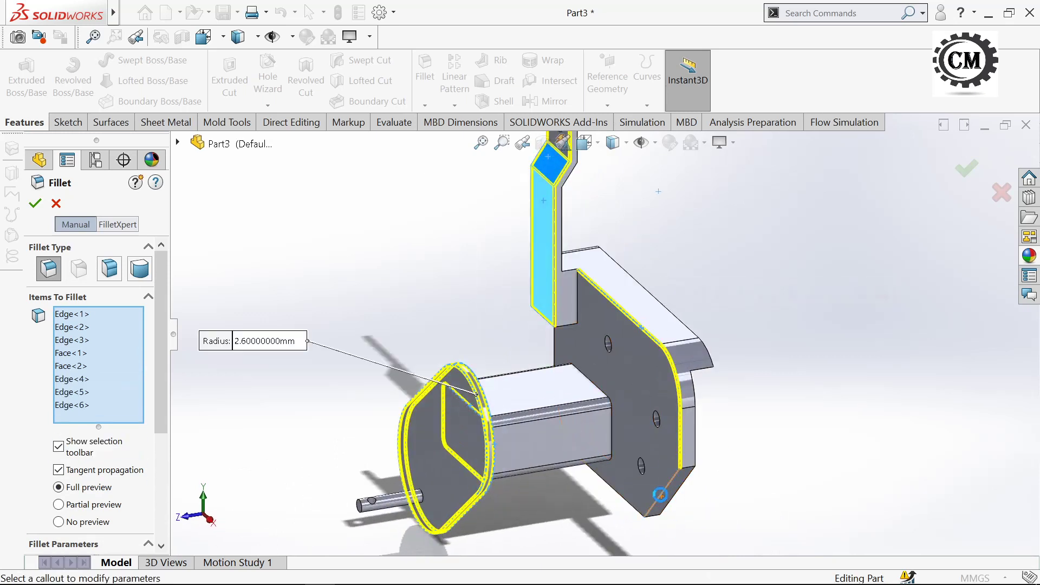
{"action": "left_click", "coordinate": [623, 501]}
{"action": "mouse_move", "coordinate": [623, 501]}
{"action": "middle_mouse_down"}
{"action": "mouse_move", "coordinate": [514, 528]}
{"action": "mouse_move", "coordinate": [580, 522]}
{"action": "mouse_move", "coordinate": [614, 492]}
{"action": "middle_mouse_up"}
{"action": "scroll", "coordinate": [620, 382], "scroll_direction": "down", "scroll_amount": 3}
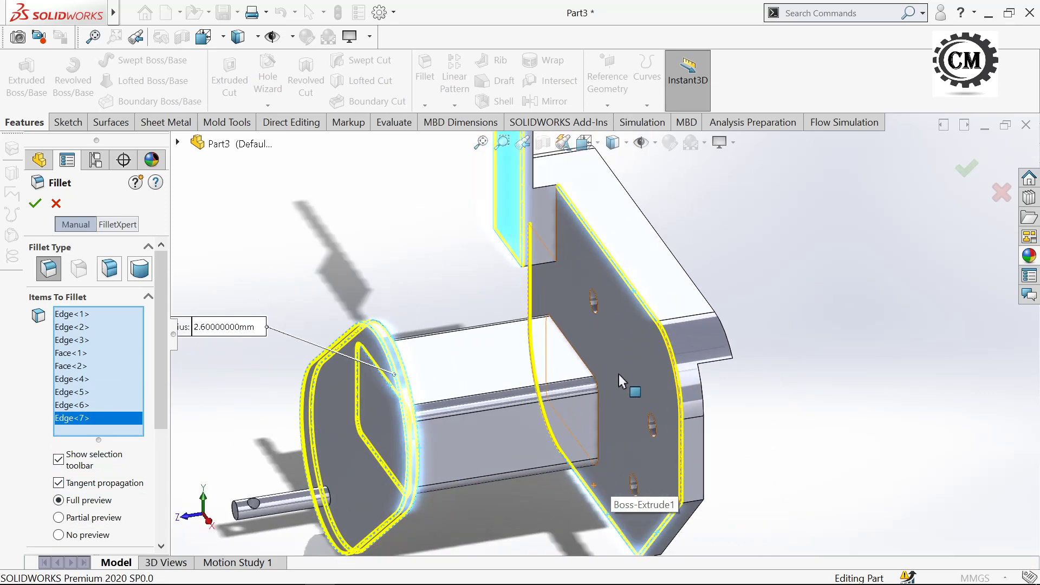
{"action": "left_click", "coordinate": [710, 373]}
{"action": "scroll", "coordinate": [709, 374], "scroll_direction": "up", "scroll_amount": 2}
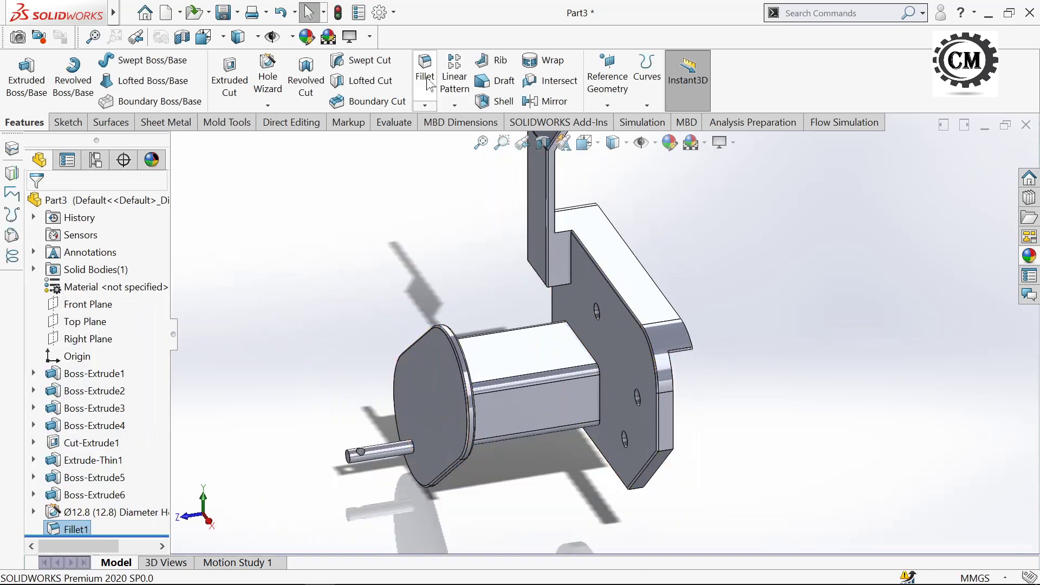
- Round the boxy section's square edge with a 7.6 mm fillet
{"action": "key", "text": "Return"}
{"action": "scroll", "coordinate": [538, 352], "scroll_direction": "down", "scroll_amount": 3}
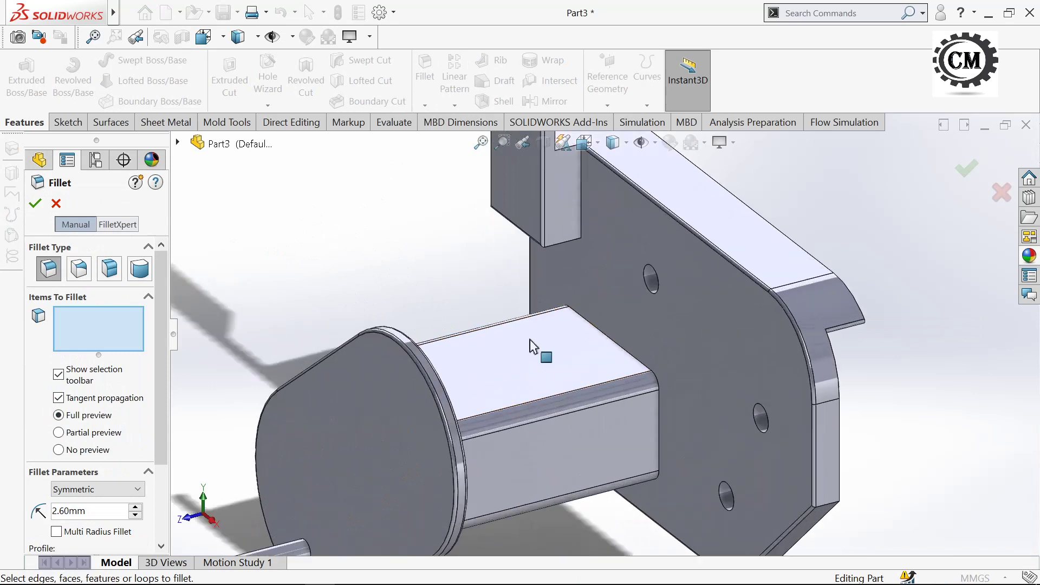
{"action": "scroll", "coordinate": [623, 340], "scroll_direction": "down", "scroll_amount": 2}
{"action": "left_click", "coordinate": [622, 332]}
{"action": "scroll", "coordinate": [587, 351], "scroll_direction": "up", "scroll_amount": 3}
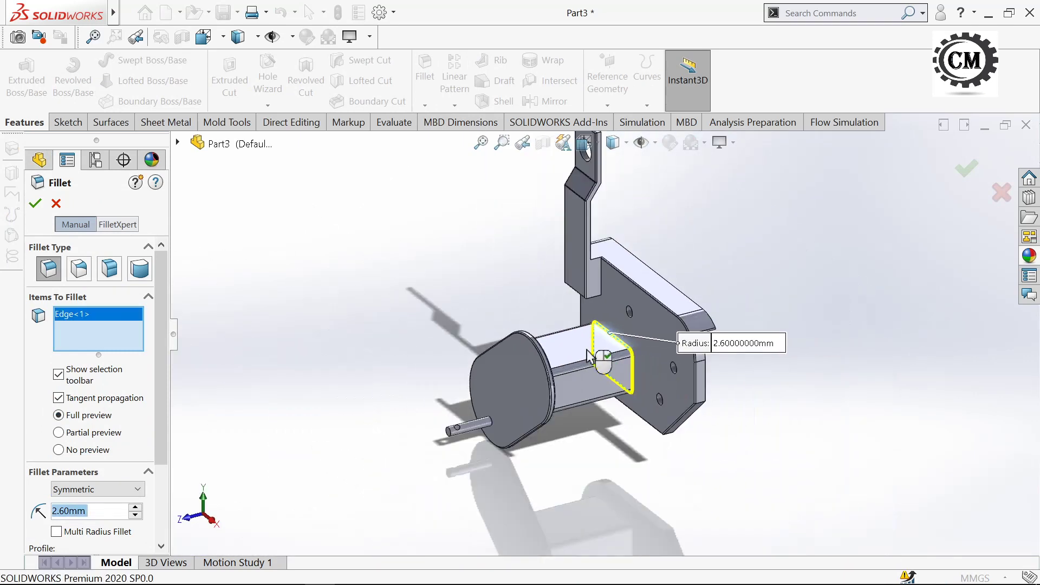
{"action": "type", "text": "7.6"}
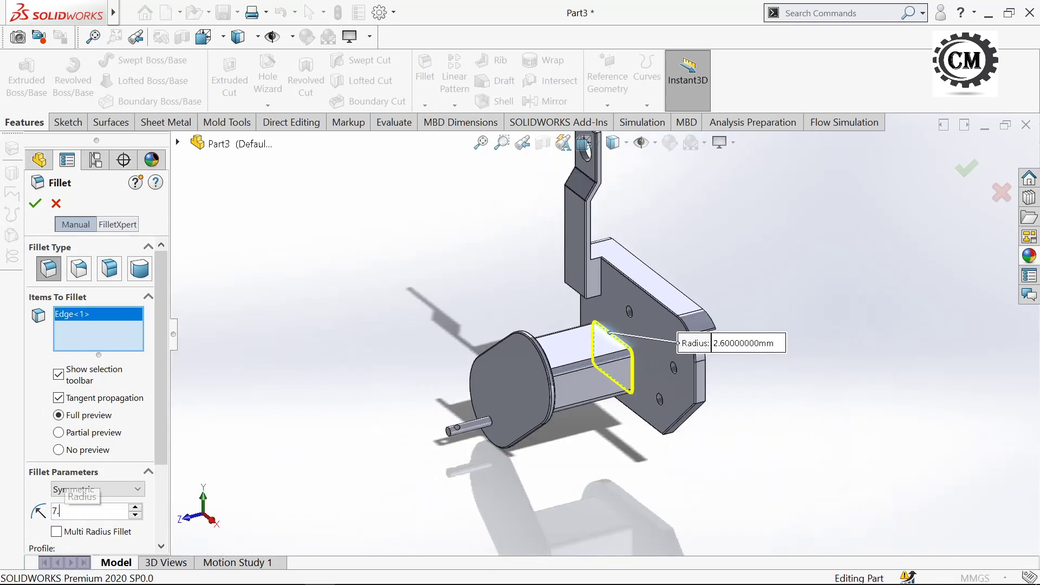
{"action": "key", "text": "Return"}
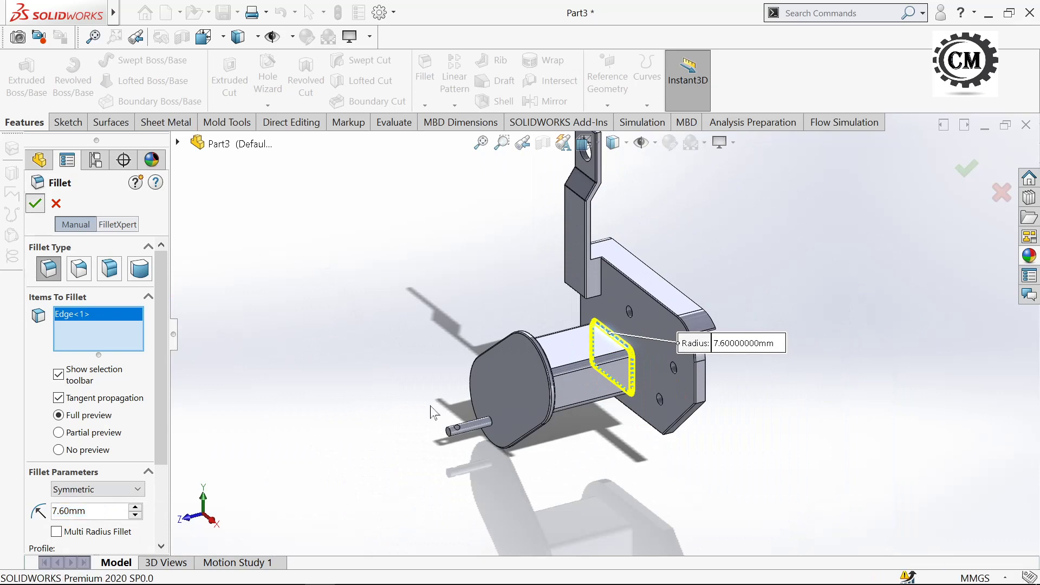
{"action": "mouse_move", "coordinate": [426, 357]}
{"action": "middle_mouse_down"}
{"action": "mouse_move", "coordinate": [491, 337]}
{"action": "mouse_move", "coordinate": [530, 347]}
{"action": "middle_mouse_up"}
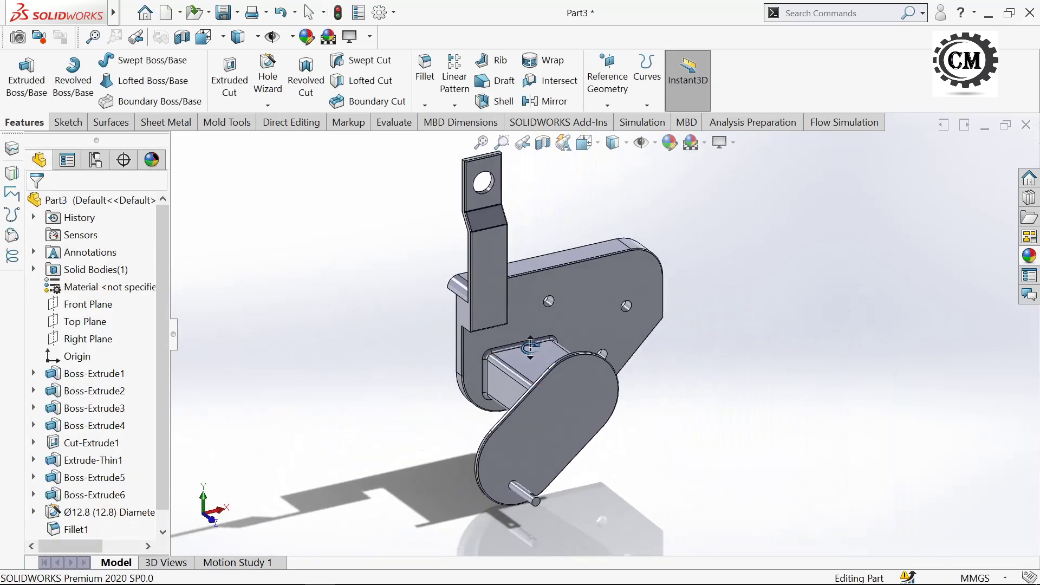
- Chamfer the pin's circular end edge by 3 mm and show the whole model
{"action": "left_click", "coordinate": [427, 106]}
{"action": "left_click", "coordinate": [450, 142]}
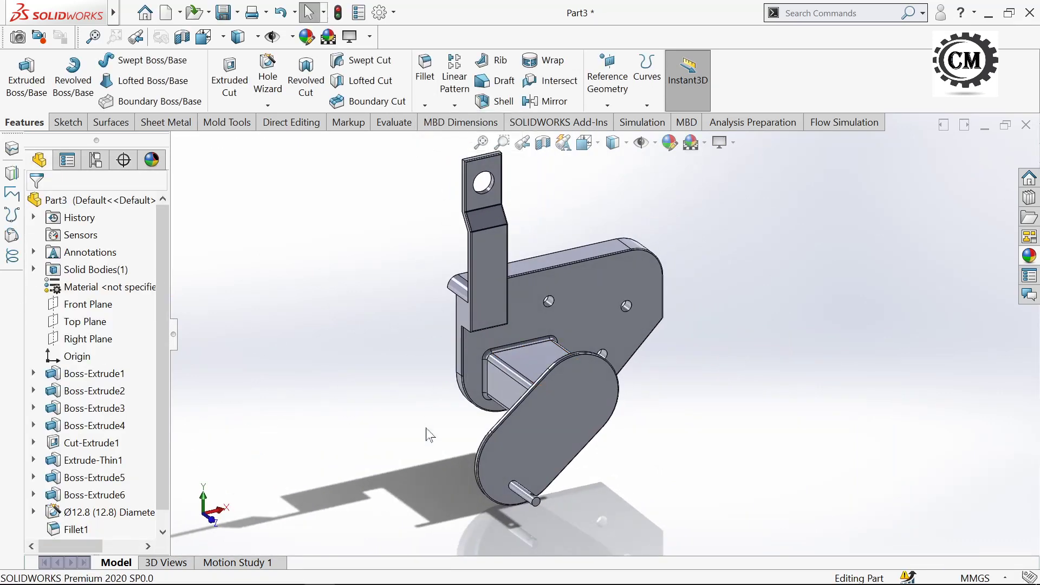
{"action": "scroll", "coordinate": [425, 466], "scroll_direction": "down", "scroll_amount": 2}
{"action": "scroll", "coordinate": [487, 480], "scroll_direction": "down", "scroll_amount": 2}
{"action": "scroll", "coordinate": [616, 488], "scroll_direction": "down", "scroll_amount": 3}
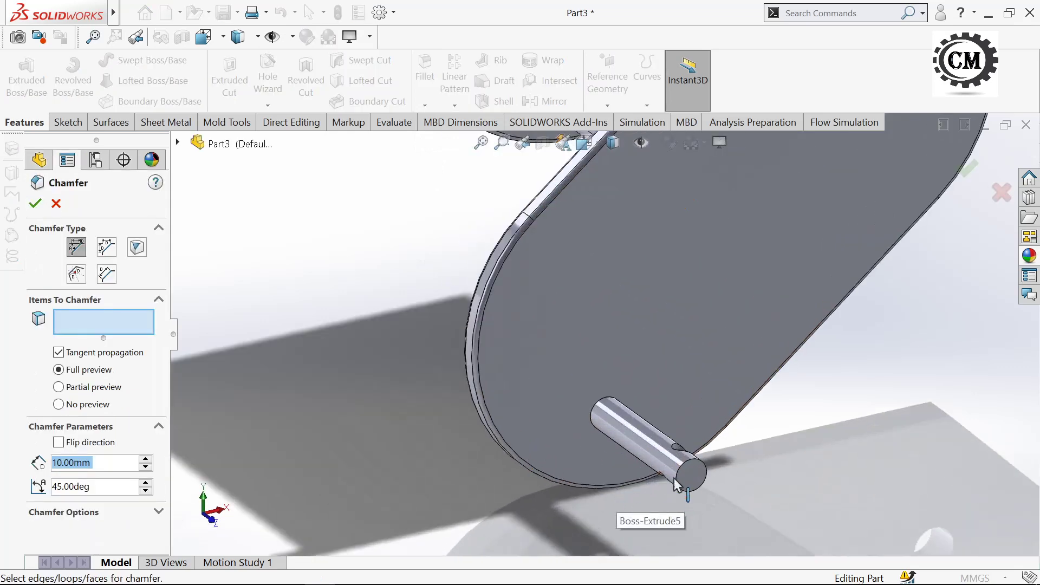
{"action": "left_click", "coordinate": [681, 475]}
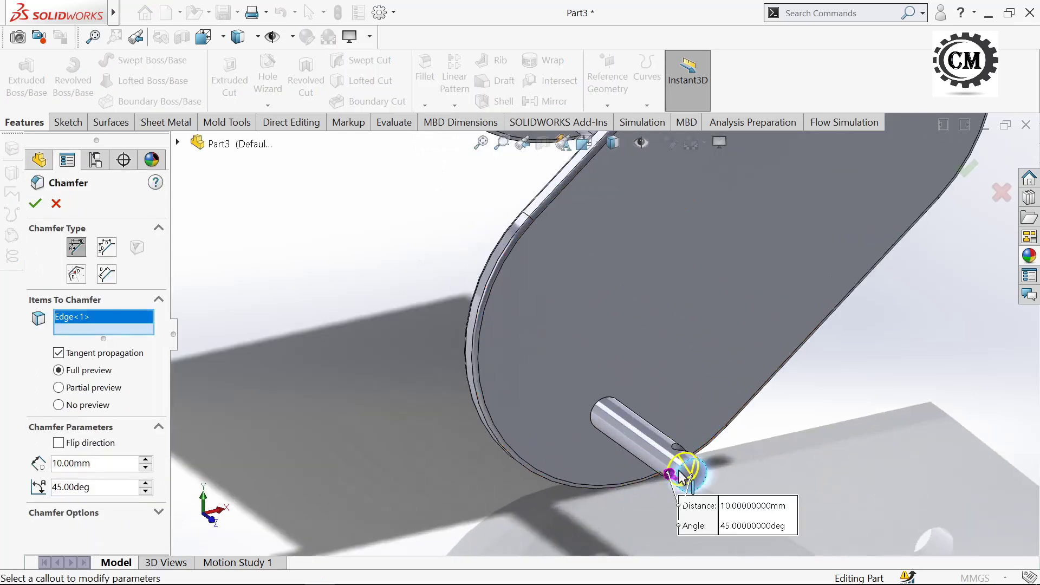
{"action": "type", "text": "3"}
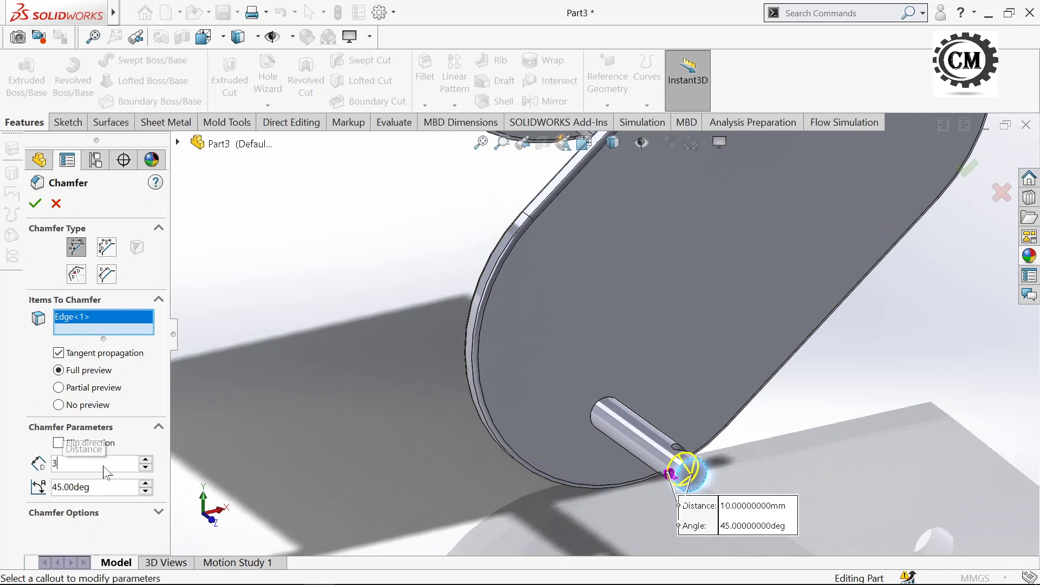
{"action": "key", "text": "Return"}
{"action": "key", "text": "Return"}
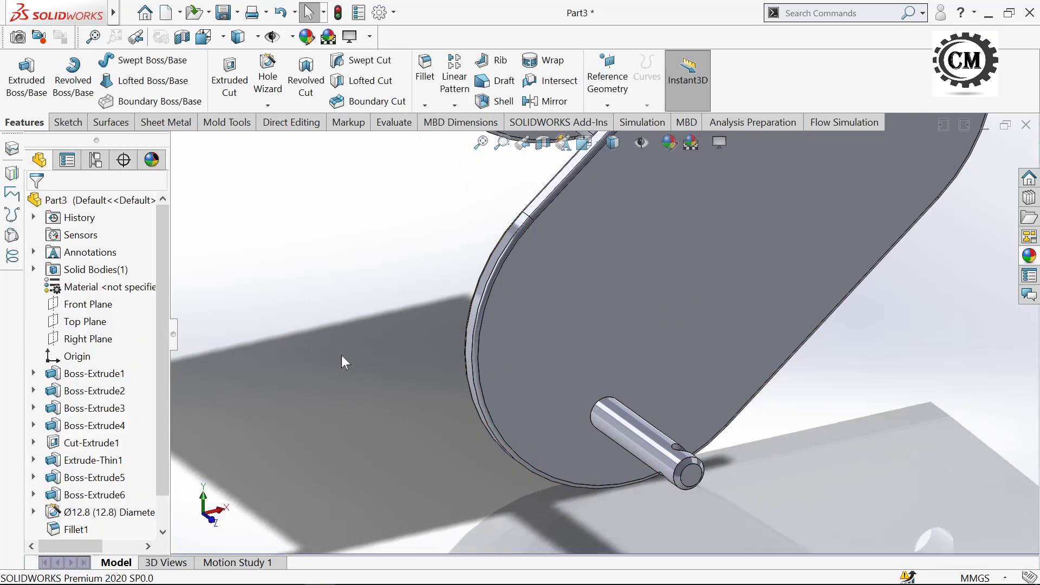
{"action": "key", "text": "f"}
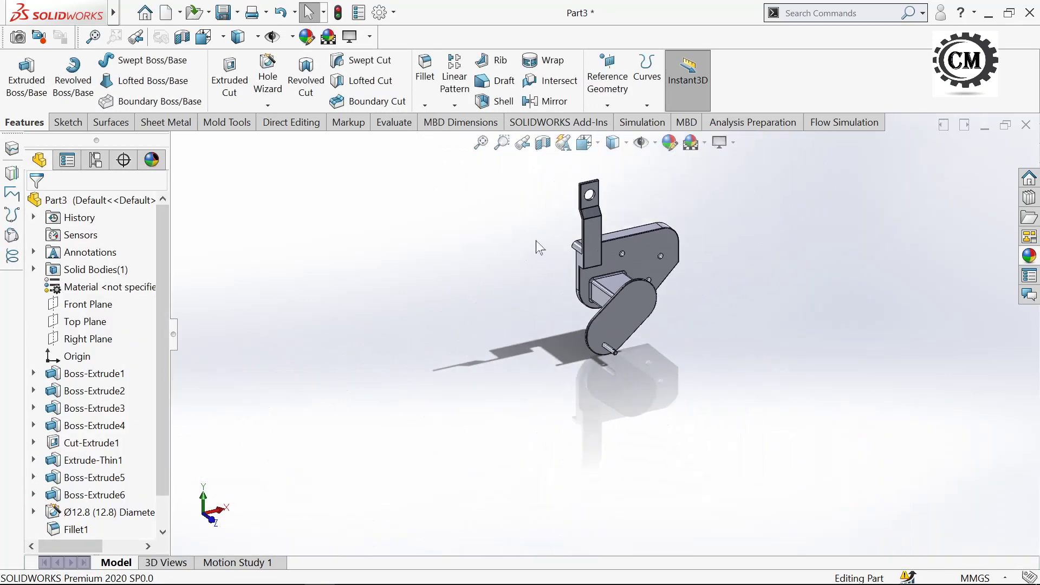
{"action": "mouse_move", "coordinate": [537, 245]}
{"action": "middle_mouse_down"}
{"action": "mouse_move", "coordinate": [433, 371]}
{"action": "mouse_move", "coordinate": [489, 382]}
{"action": "middle_mouse_up"}
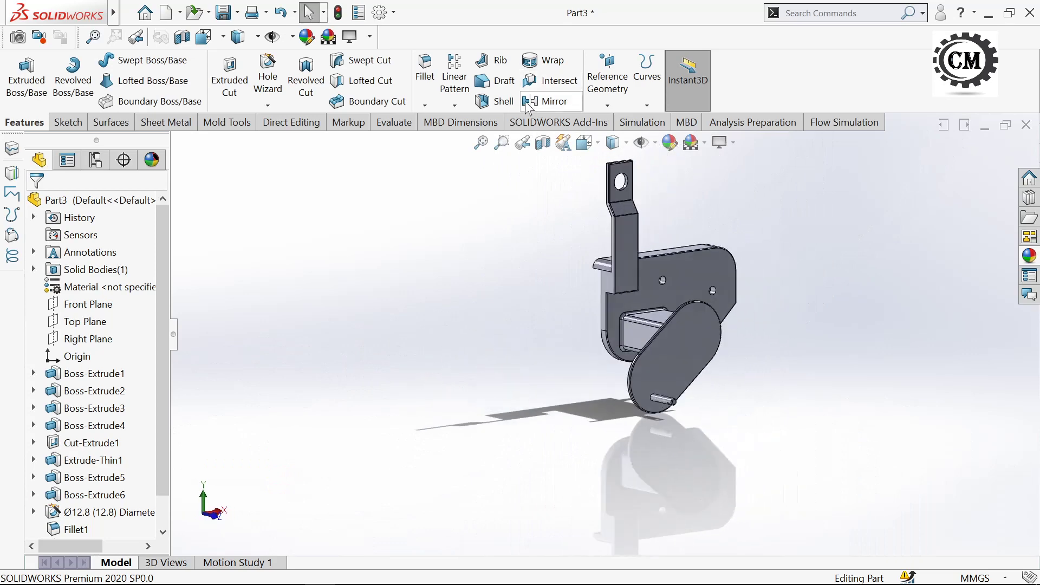
- Mirror the Chamfer1 body about the Front Plane
{"action": "left_click", "coordinate": [549, 102]}
{"action": "middle_click_drag", "start_coordinate": [513, 321], "coordinate": [514, 329]}
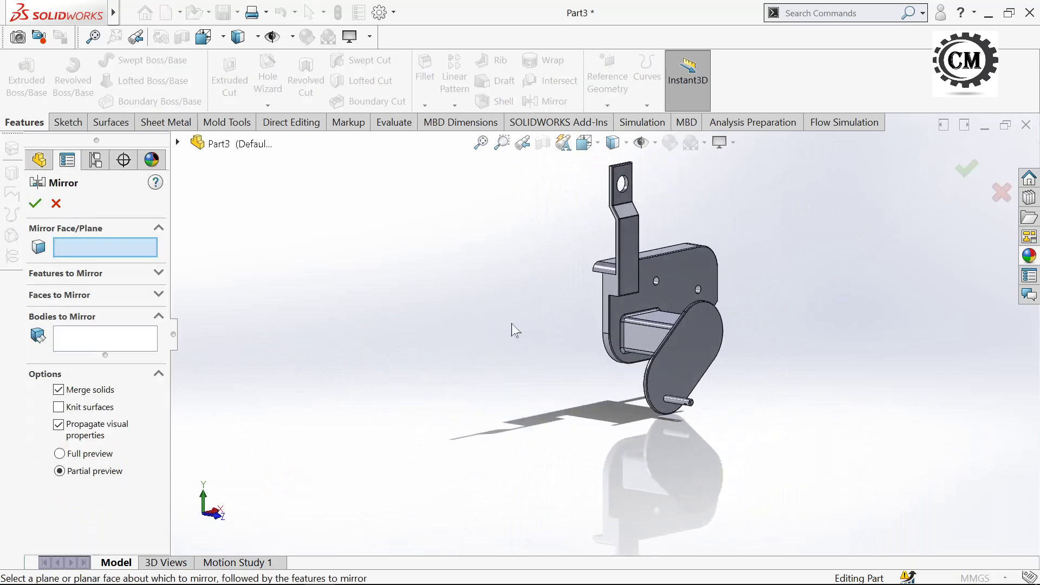
{"action": "left_click", "coordinate": [199, 144]}
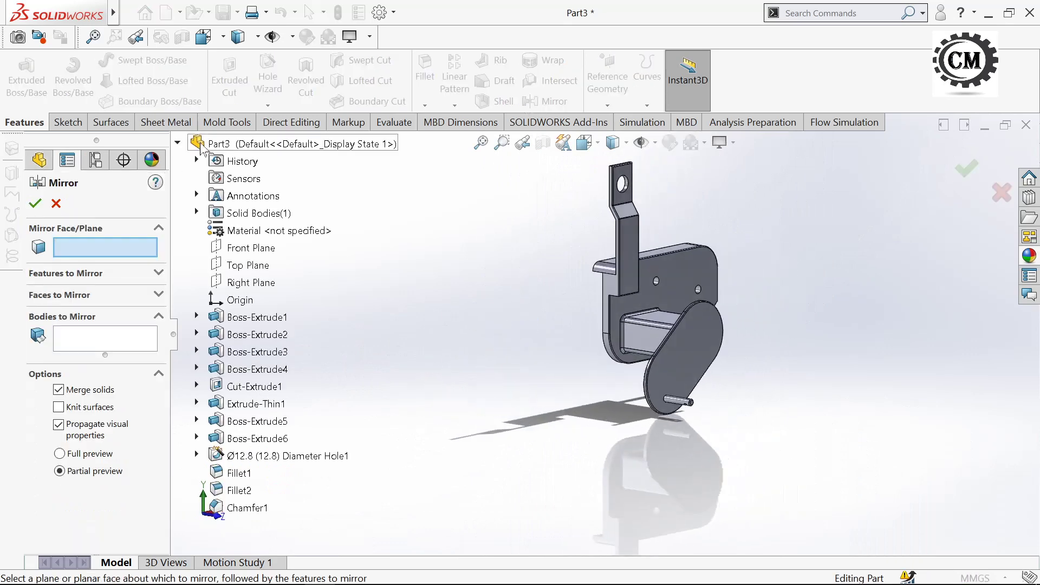
{"action": "left_click", "coordinate": [248, 249]}
{"action": "mouse_move", "coordinate": [428, 345]}
{"action": "middle_mouse_down"}
{"action": "mouse_move", "coordinate": [448, 360]}
{"action": "mouse_move", "coordinate": [432, 383]}
{"action": "mouse_move", "coordinate": [474, 360]}
{"action": "mouse_move", "coordinate": [466, 373]}
{"action": "middle_mouse_up"}
{"action": "left_click", "coordinate": [659, 346]}
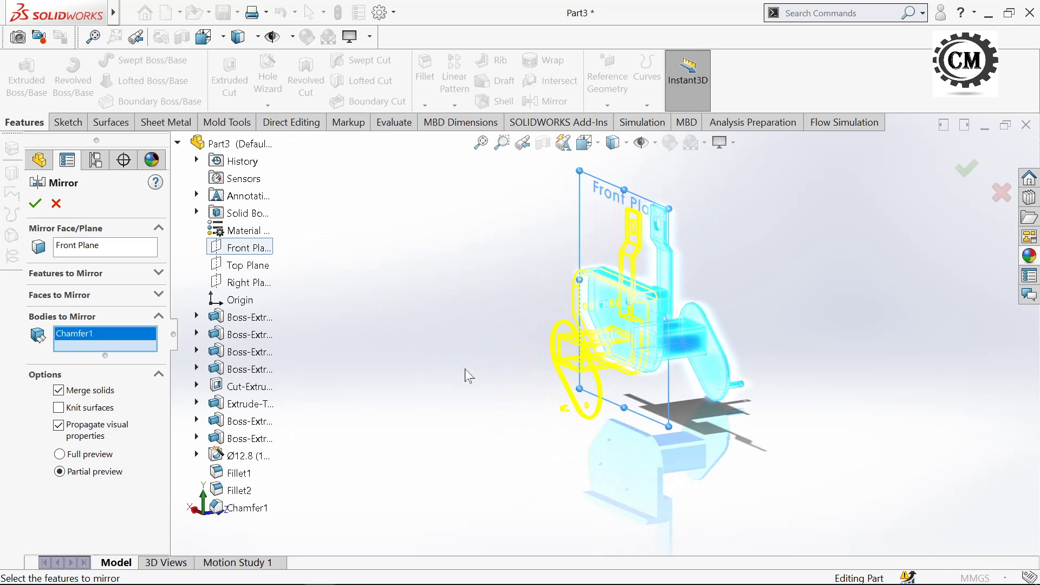
{"action": "left_click", "coordinate": [34, 205]}
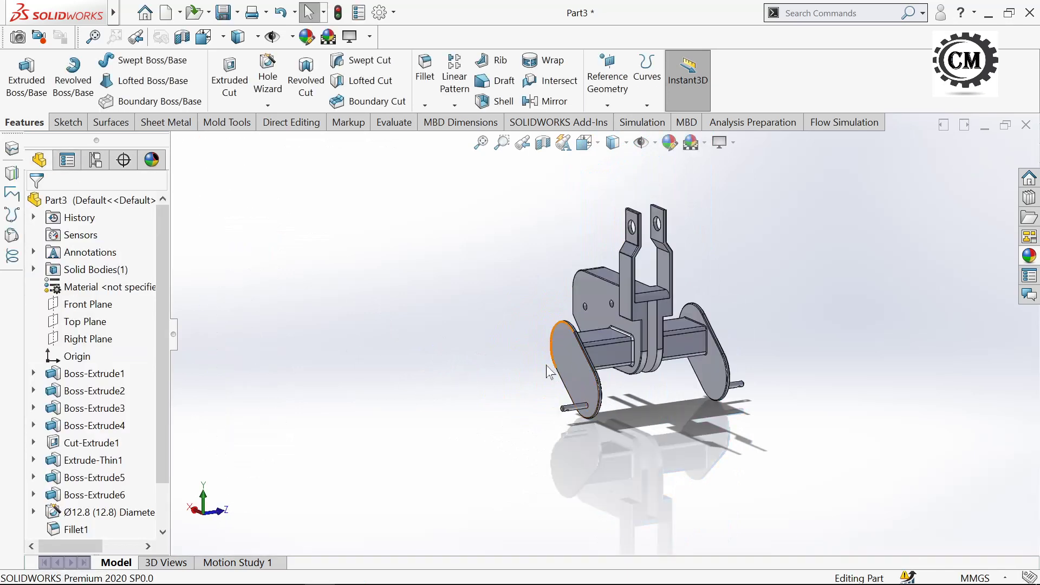
{"action": "mouse_move", "coordinate": [493, 360]}
{"action": "middle_mouse_down"}
{"action": "mouse_move", "coordinate": [455, 353]}
{"action": "mouse_move", "coordinate": [547, 353]}
{"action": "mouse_move", "coordinate": [443, 365]}
{"action": "mouse_move", "coordinate": [490, 373]}
{"action": "middle_mouse_up"}
- Select the whole Part3 for an appearance change
{"action": "scroll", "coordinate": [599, 285], "scroll_direction": "down", "scroll_amount": 3}
{"action": "scroll", "coordinate": [599, 285], "scroll_direction": "down", "scroll_amount": 2}
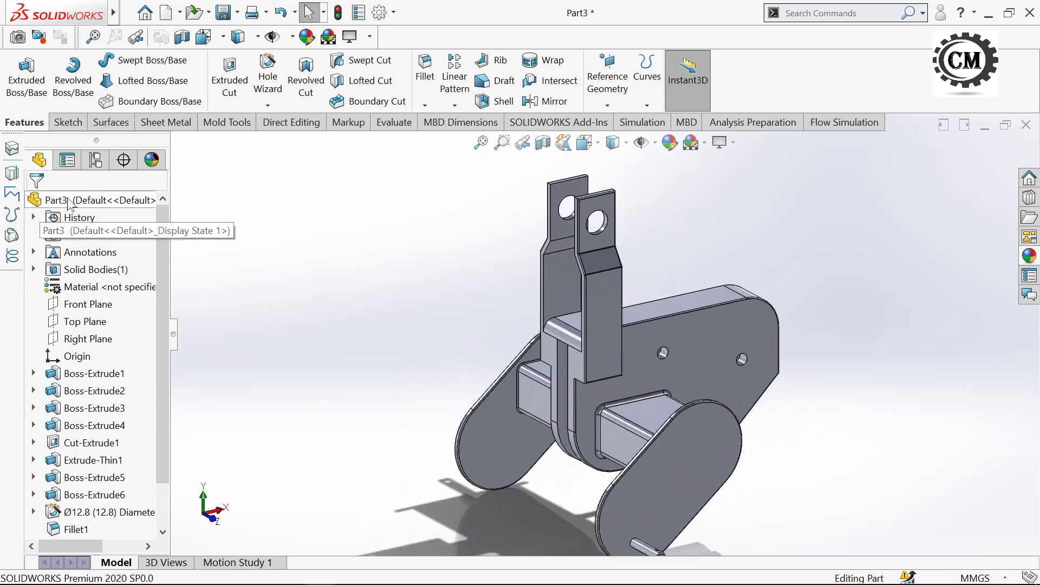
{"action": "left_click", "coordinate": [87, 205]}
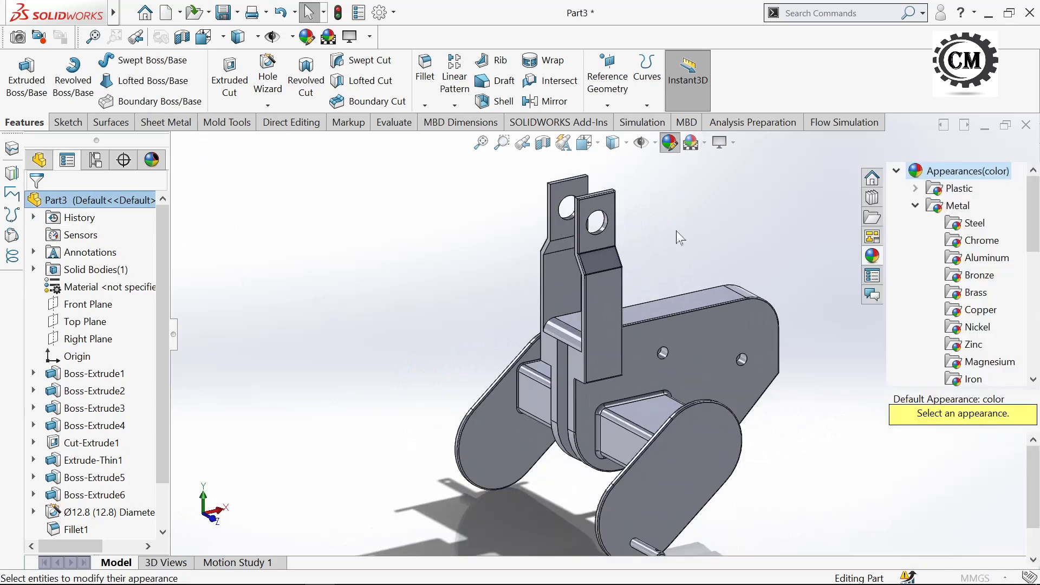
- Apply the Metal > Steel machined steel appearance to the part
{"action": "left_click", "coordinate": [915, 207]}
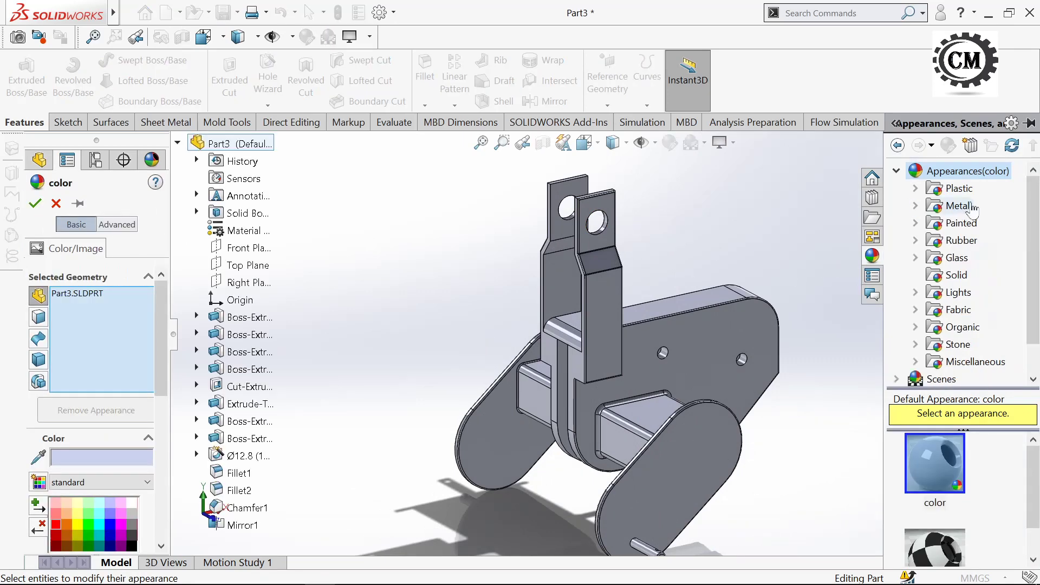
{"action": "left_click", "coordinate": [915, 207]}
{"action": "scroll", "coordinate": [1031, 241], "scroll_direction": "down", "scroll_amount": 2}
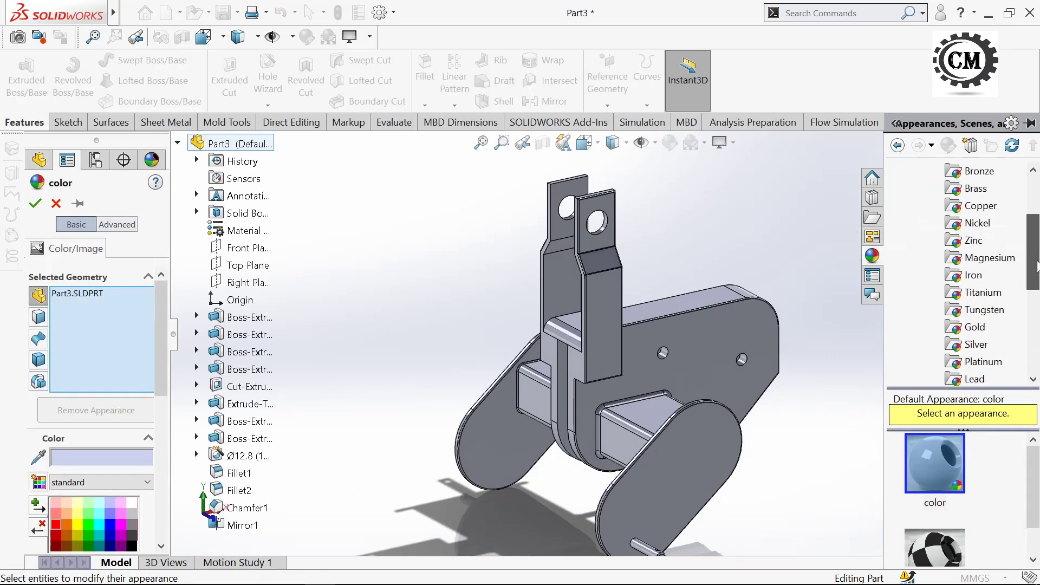
{"action": "scroll", "coordinate": [1007, 228], "scroll_direction": "up", "scroll_amount": 1}
{"action": "scroll", "coordinate": [975, 222], "scroll_direction": "up", "scroll_amount": 2}
{"action": "left_click", "coordinate": [975, 209]}
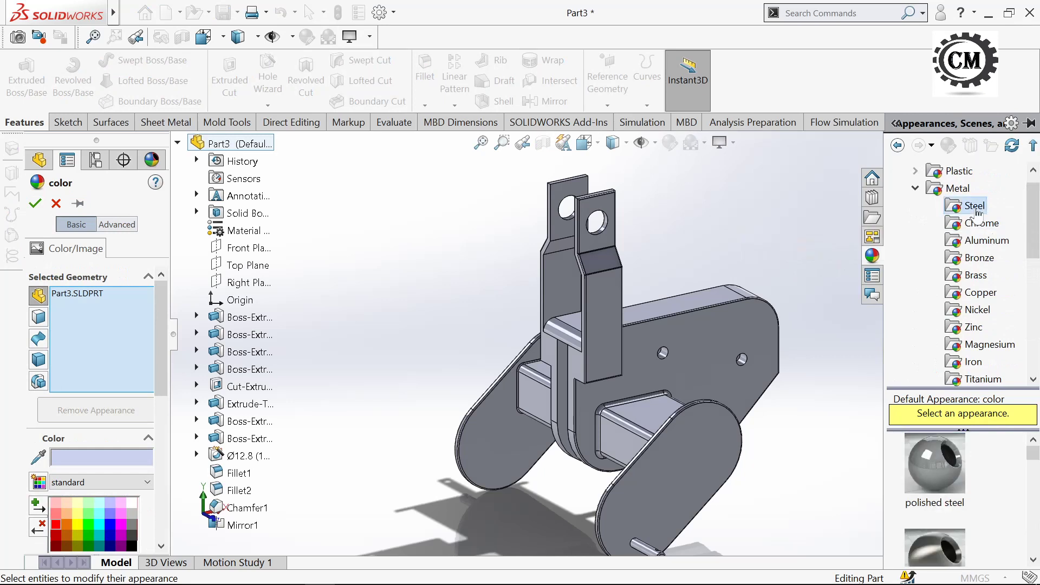
{"action": "left_click_drag", "start_coordinate": [1037, 455], "coordinate": [1034, 526]}
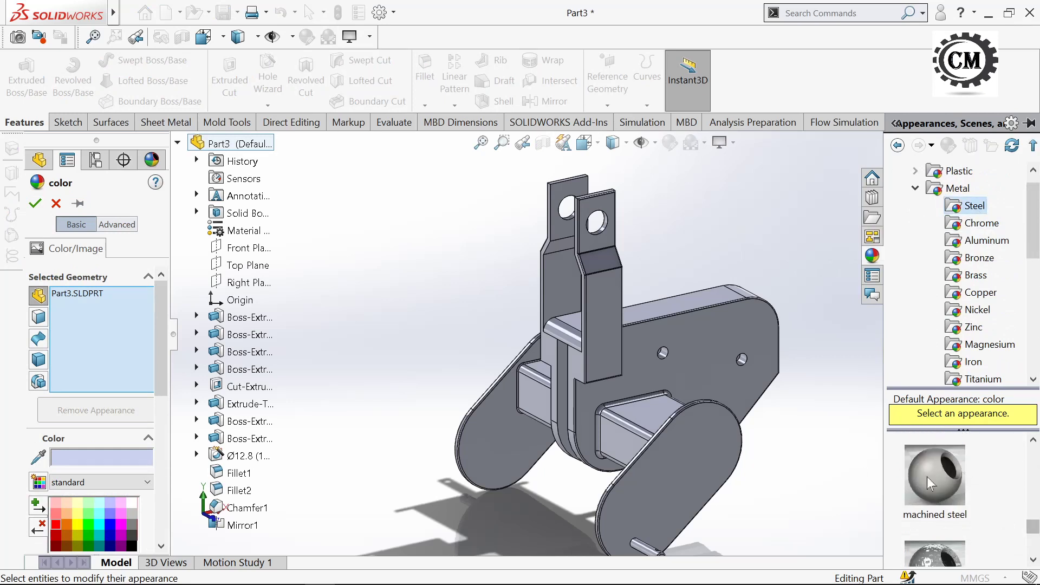
{"action": "left_click", "coordinate": [935, 490]}
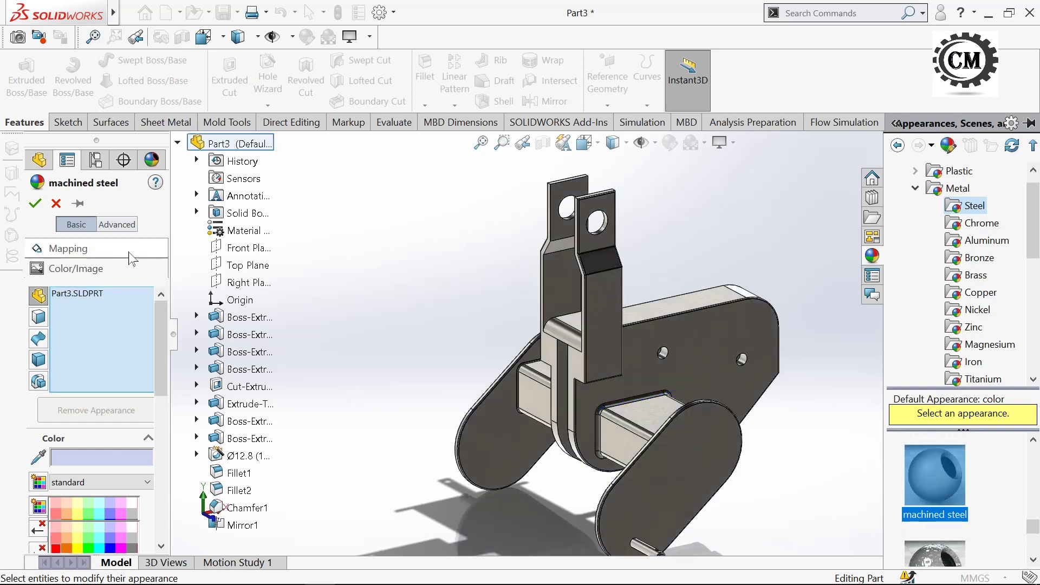
- Colour the machined steel appearance red and confirm it
{"action": "scroll", "coordinate": [161, 366], "scroll_direction": "down", "scroll_amount": 3}
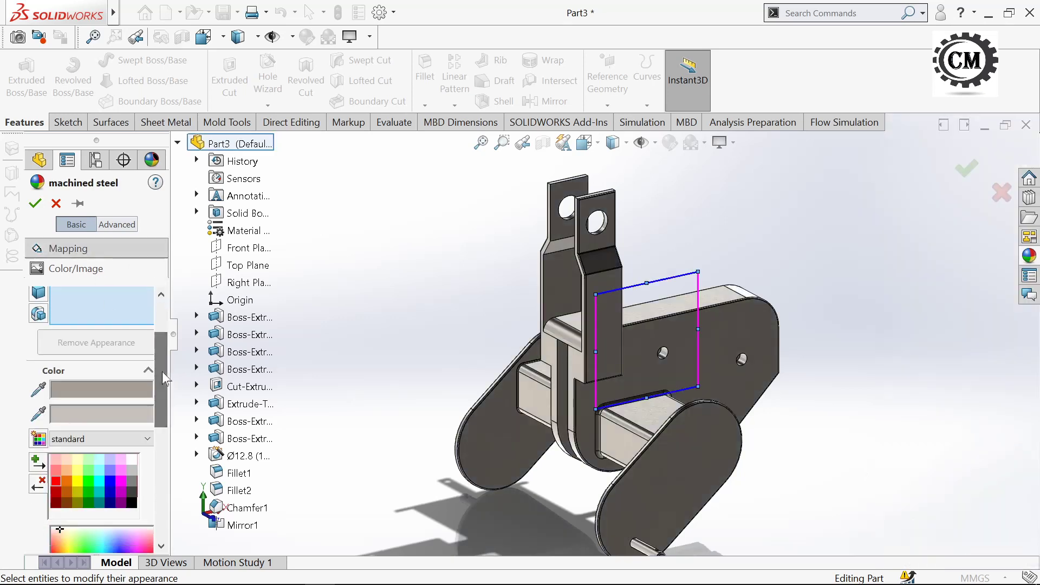
{"action": "left_click", "coordinate": [56, 481]}
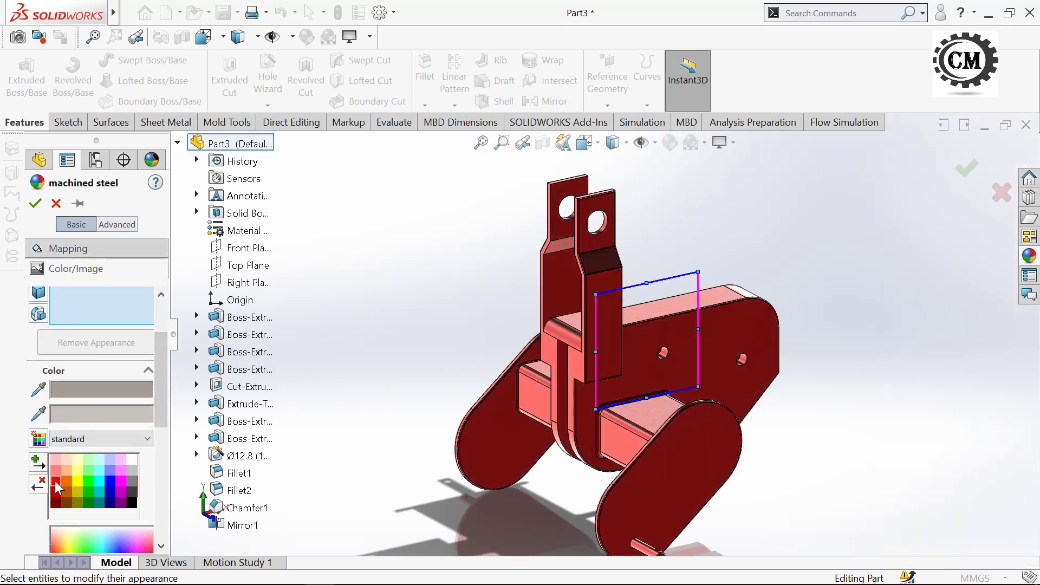
{"action": "left_click", "coordinate": [35, 203]}
{"action": "scroll", "coordinate": [564, 436], "scroll_direction": "down", "scroll_amount": 3}
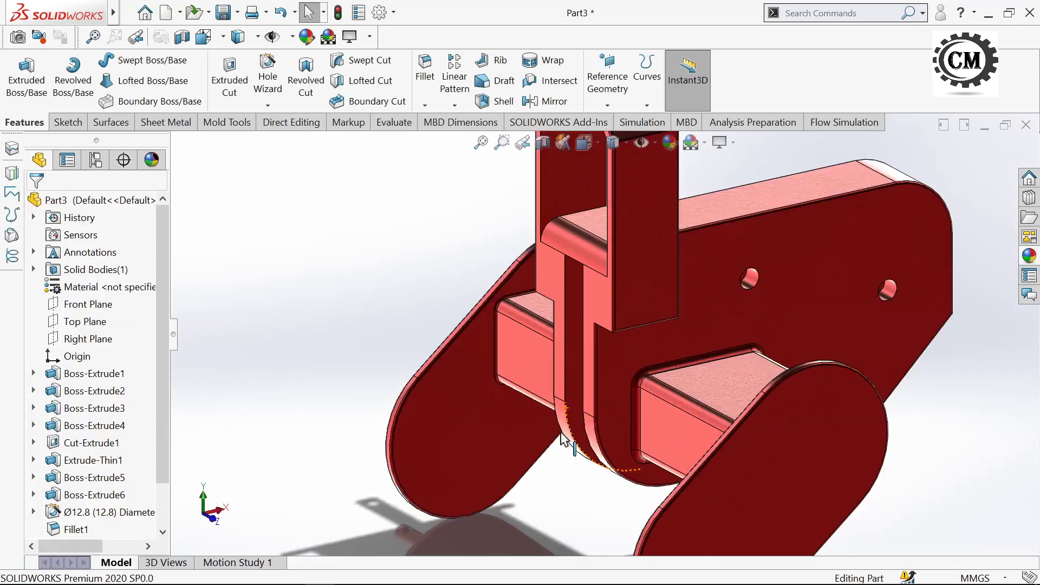
{"action": "scroll", "coordinate": [737, 411], "scroll_direction": "down", "scroll_amount": 5}
{"action": "scroll", "coordinate": [834, 343], "scroll_direction": "down", "scroll_amount": 2}
{"action": "scroll", "coordinate": [801, 347], "scroll_direction": "down", "scroll_amount": 2}
{"action": "scroll", "coordinate": [802, 347], "scroll_direction": "up", "scroll_amount": 3}
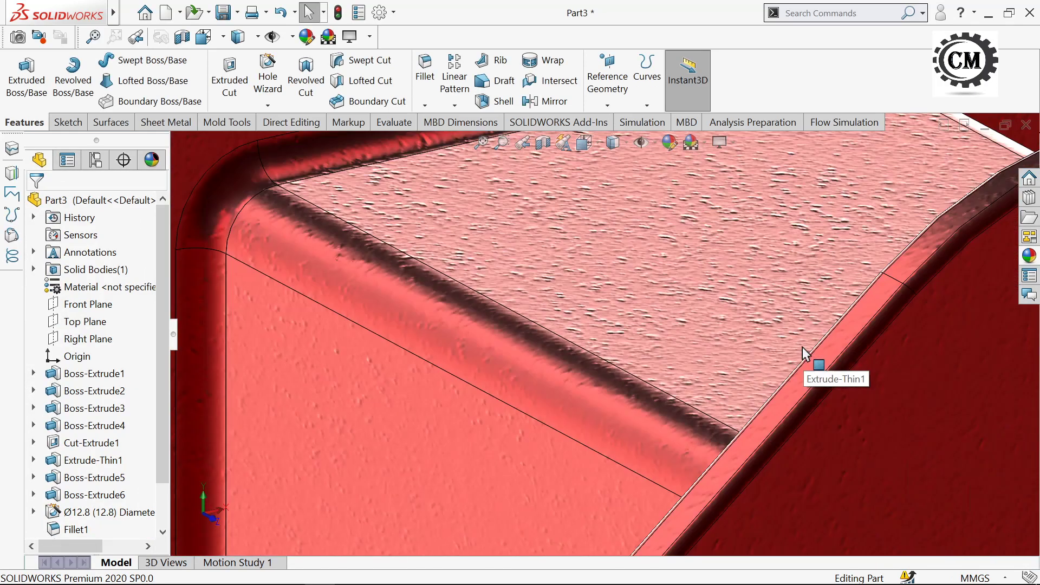
{"action": "scroll", "coordinate": [802, 346], "scroll_direction": "up", "scroll_amount": 5}
{"action": "scroll", "coordinate": [802, 346], "scroll_direction": "up", "scroll_amount": 3}
{"action": "mouse_move", "coordinate": [700, 341]}
{"action": "middle_mouse_down"}
{"action": "mouse_move", "coordinate": [360, 238]}
{"action": "mouse_move", "coordinate": [424, 254]}
{"action": "middle_mouse_up"}
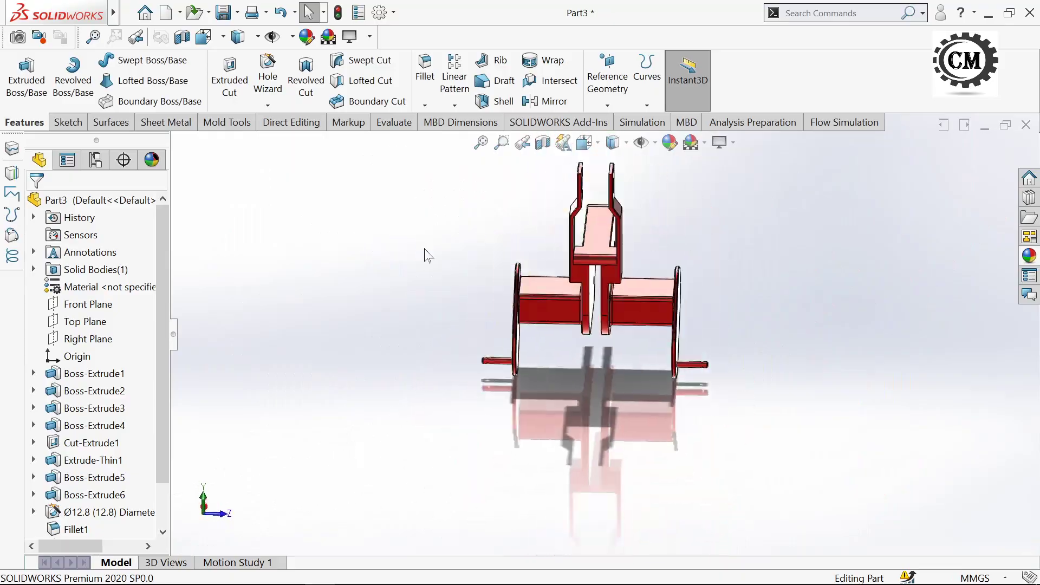